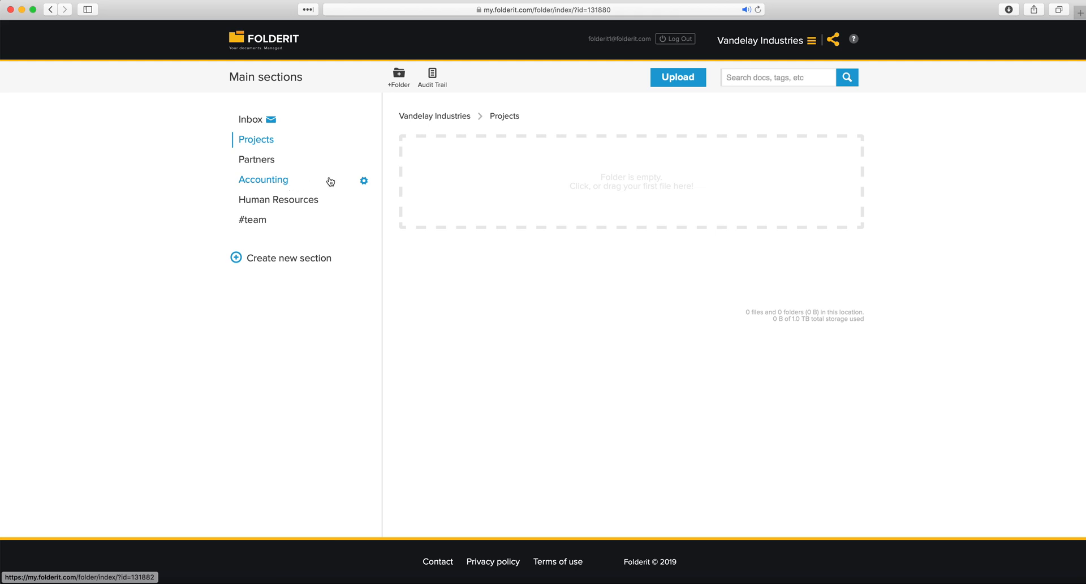
Rename the Accounting section to Bookkeeping
left_click(364, 182)
left_click(386, 198)
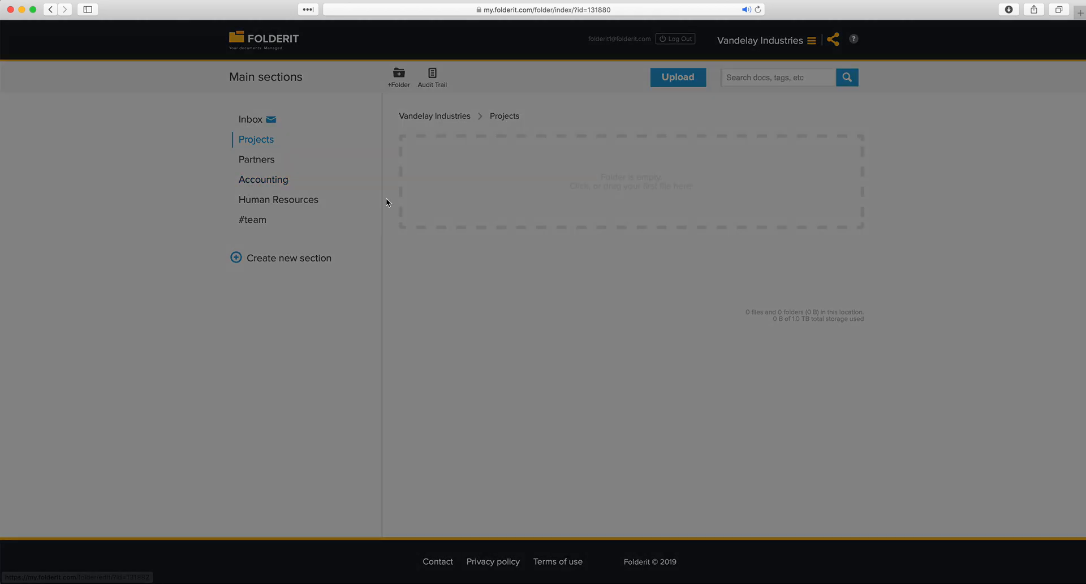
type("Bookkeeping")
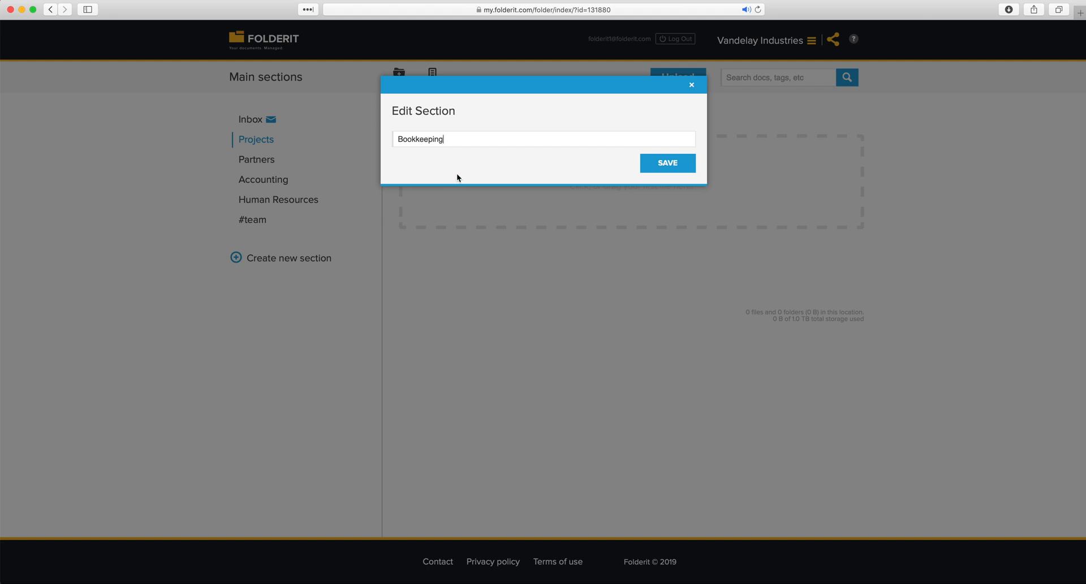
left_click(667, 163)
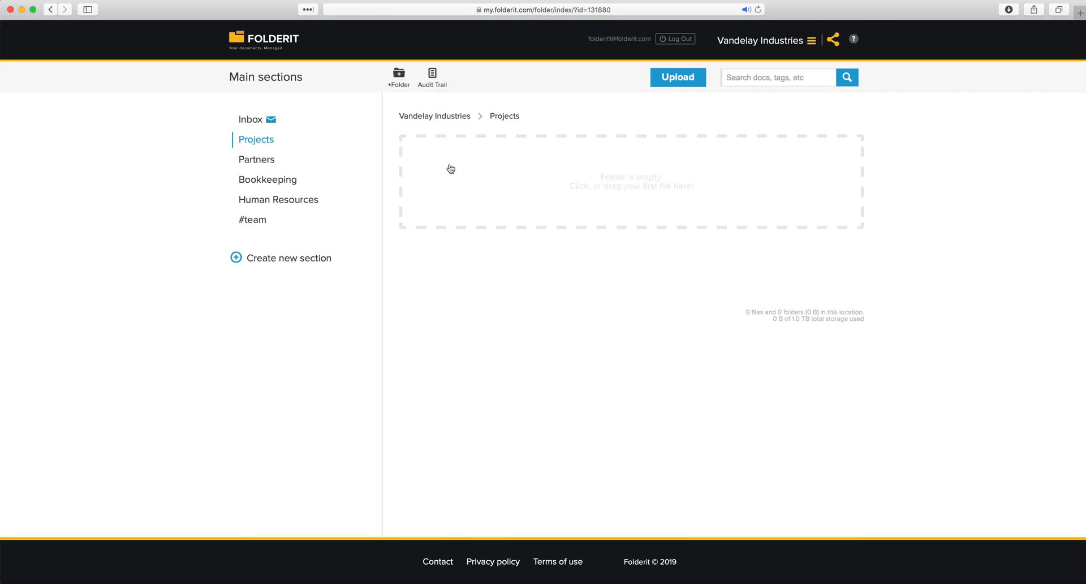
Delete the Partners section and confirm the removal
mouse_move(274, 165)
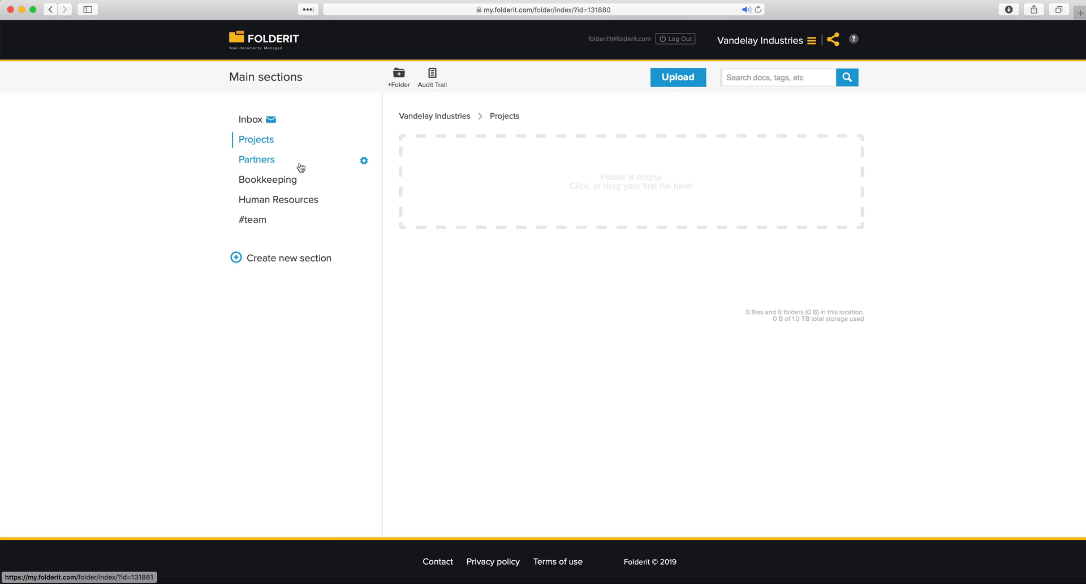
left_click(363, 162)
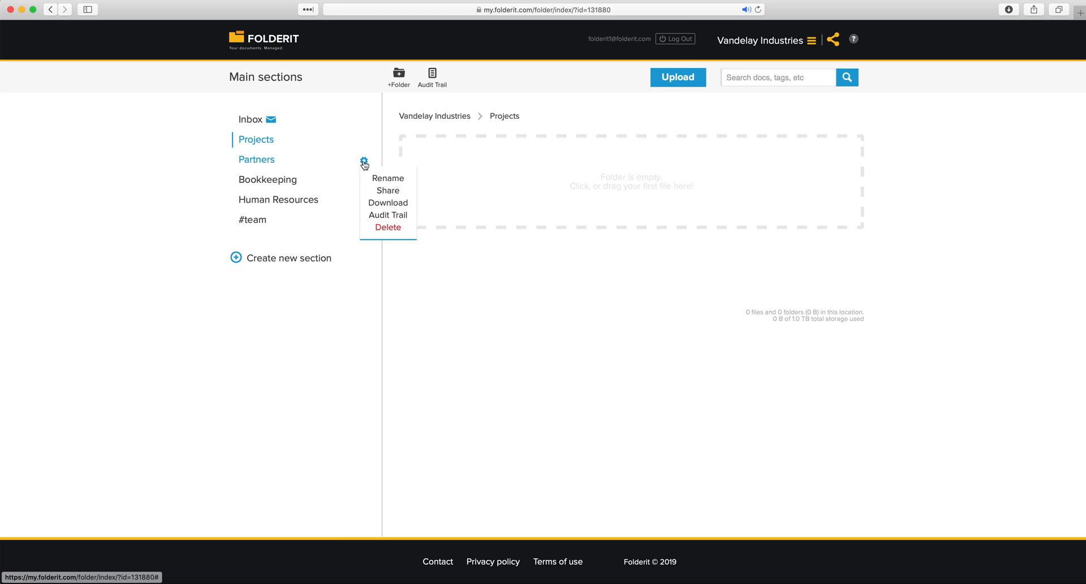
left_click(393, 228)
left_click(677, 173)
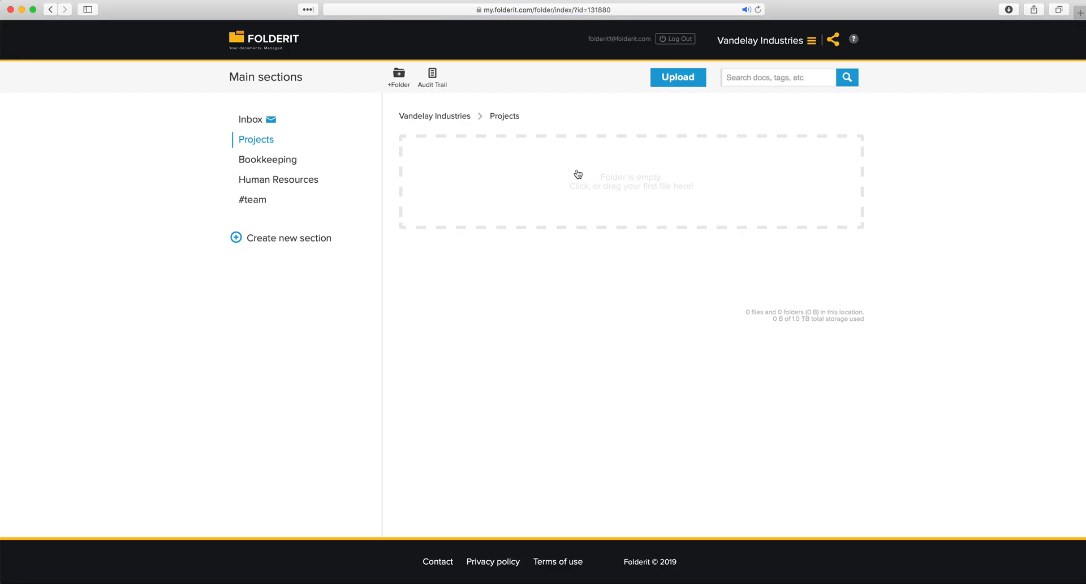
Create a section called 'New Section', then switch to the Inbox section
left_click(301, 244)
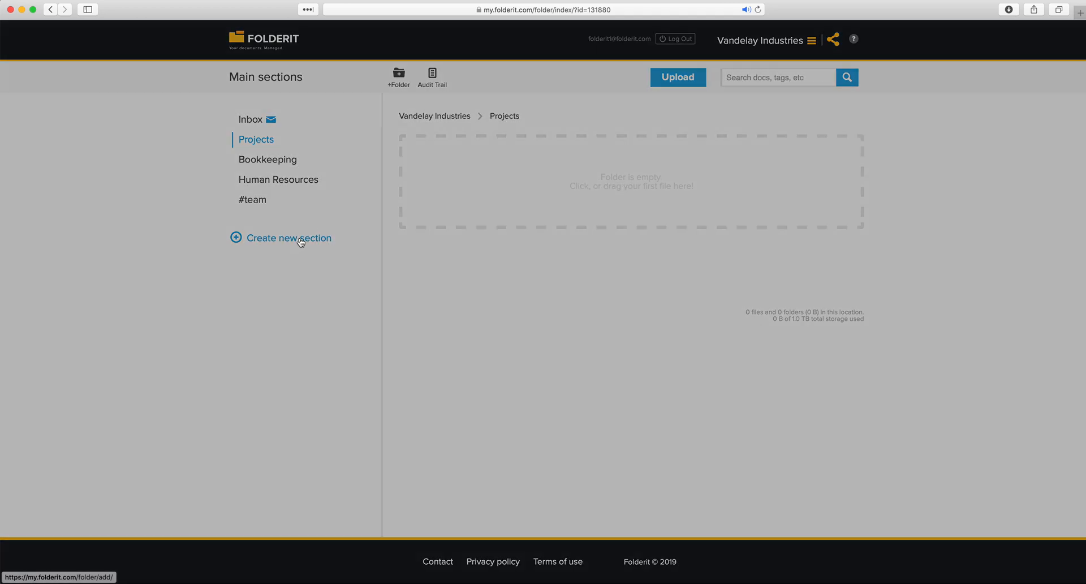
type("Ne")
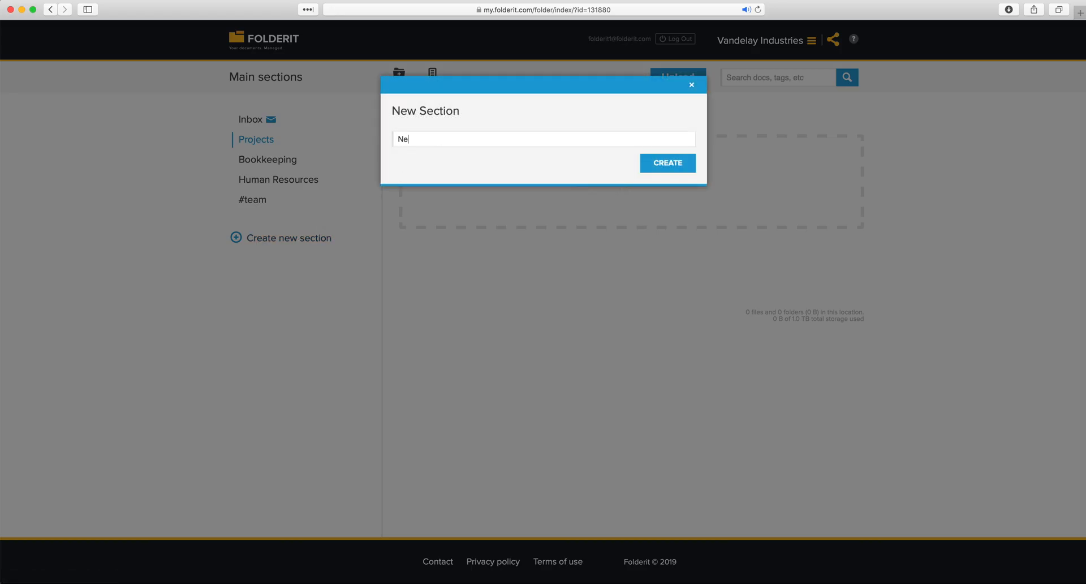
type("w Section")
key("Return")
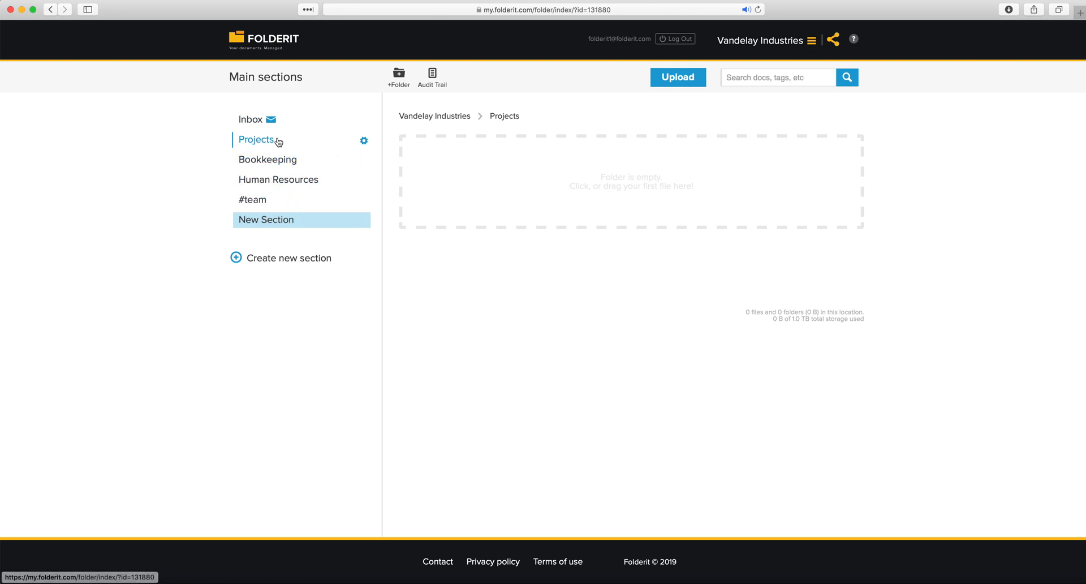
left_click(256, 122)
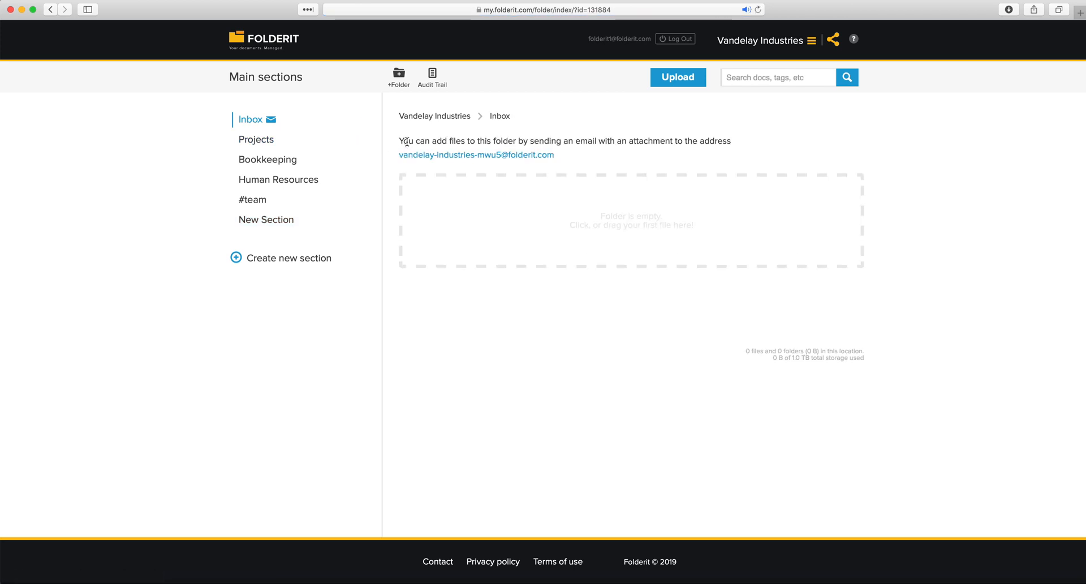
left_click_drag(402, 144, 721, 143)
left_click_drag(571, 158, 394, 155)
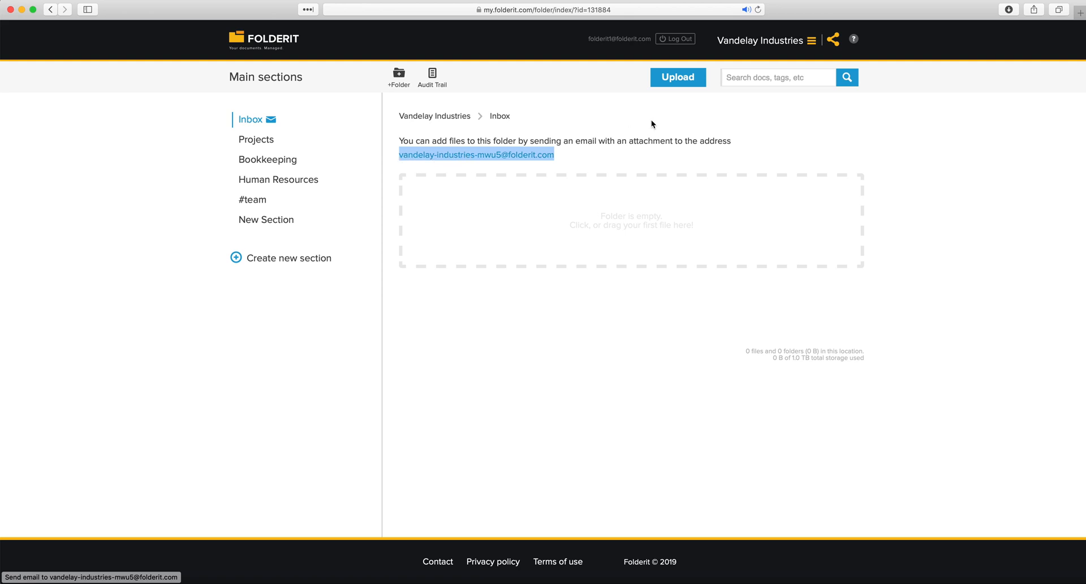
left_click(480, 163)
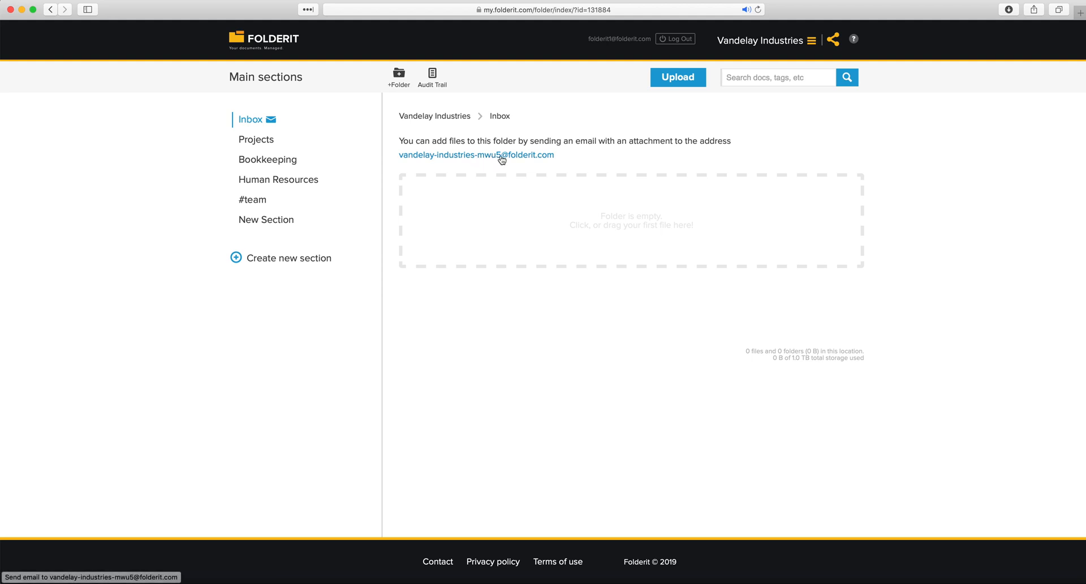
left_click_drag(561, 157, 508, 155)
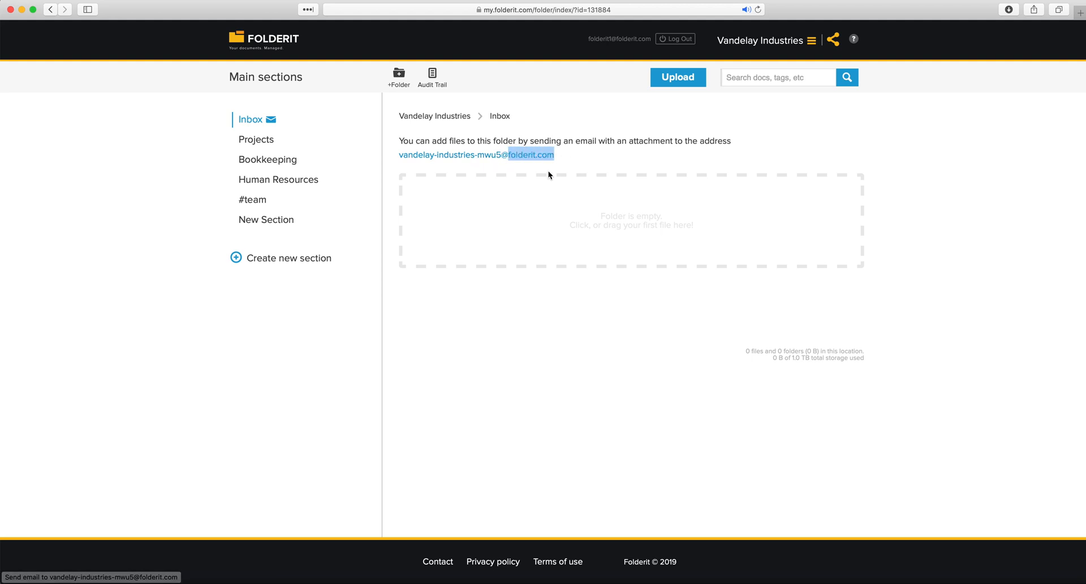
left_click(565, 158)
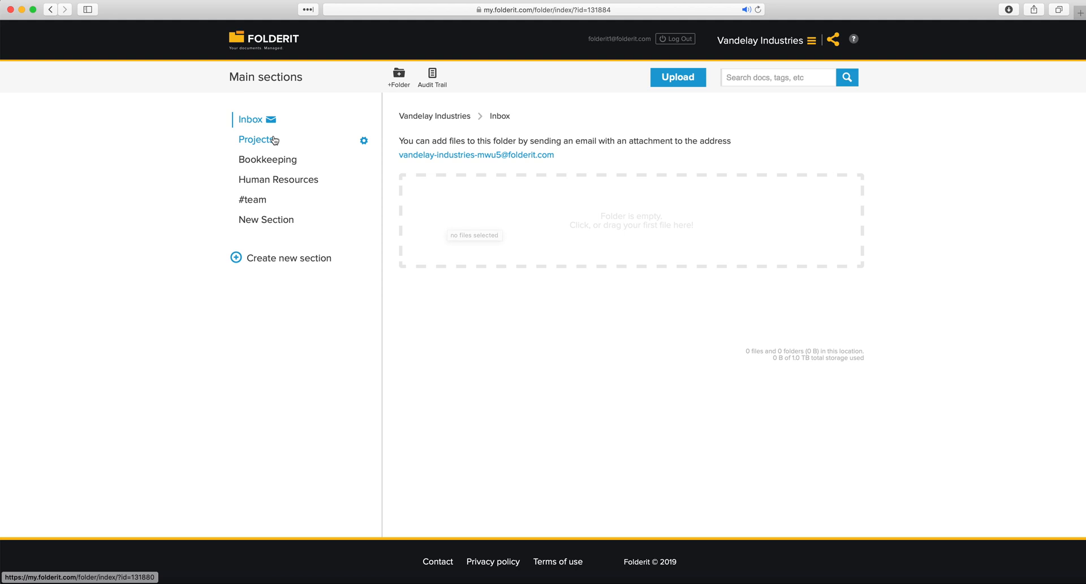
Open #team, highlight its shared-with-created-users message, and reload the page
left_click(260, 205)
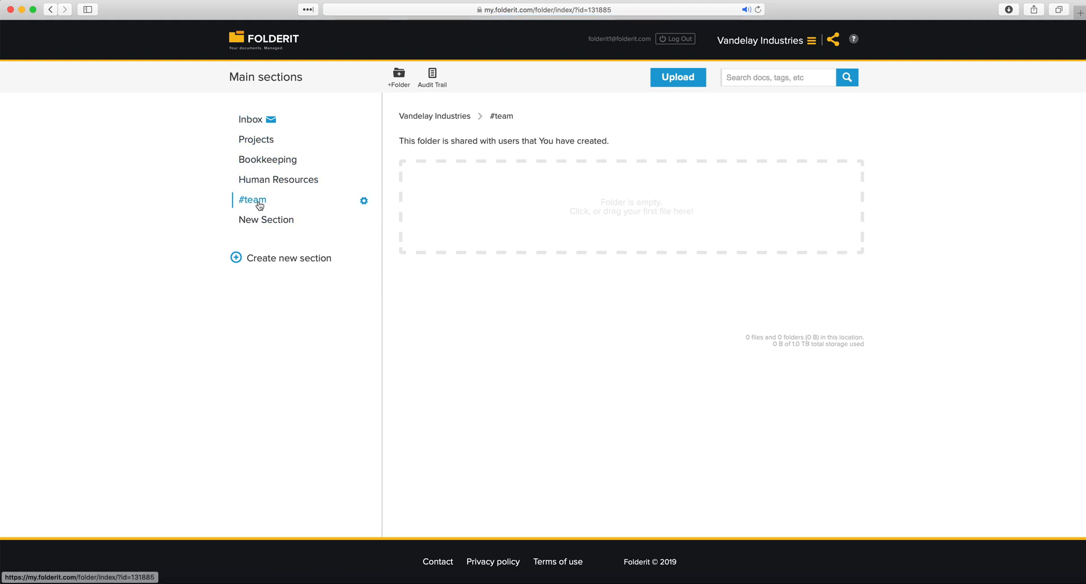
left_click_drag(399, 141, 613, 146)
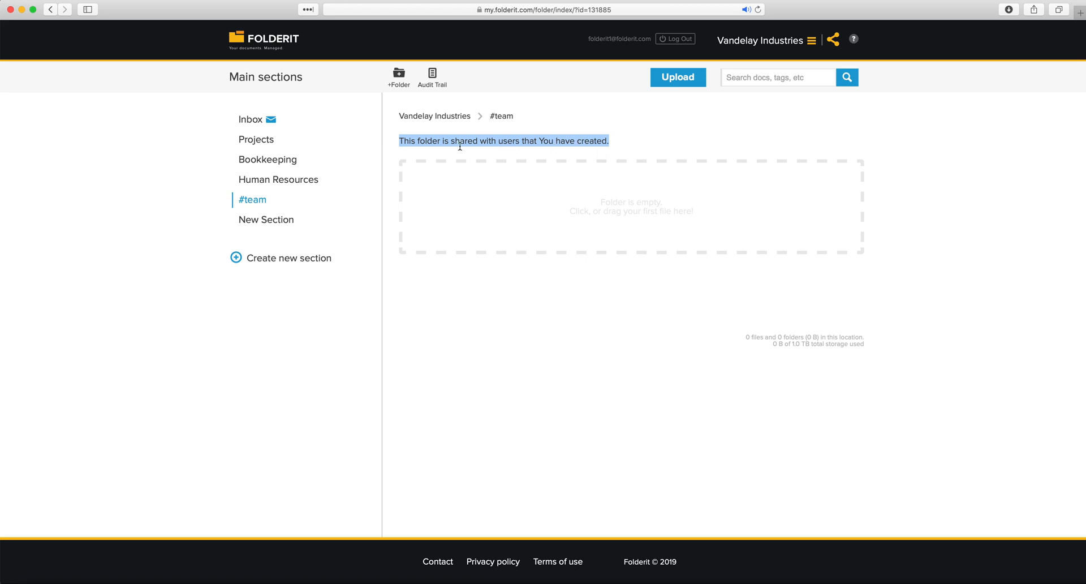
left_click(423, 136)
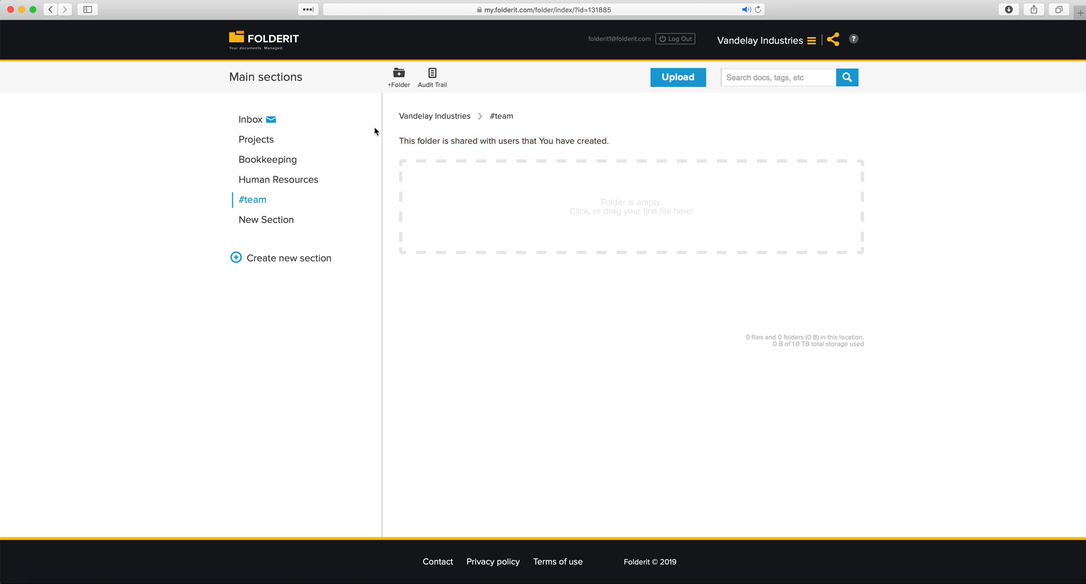
left_click(256, 204)
mouse_move(353, 192)
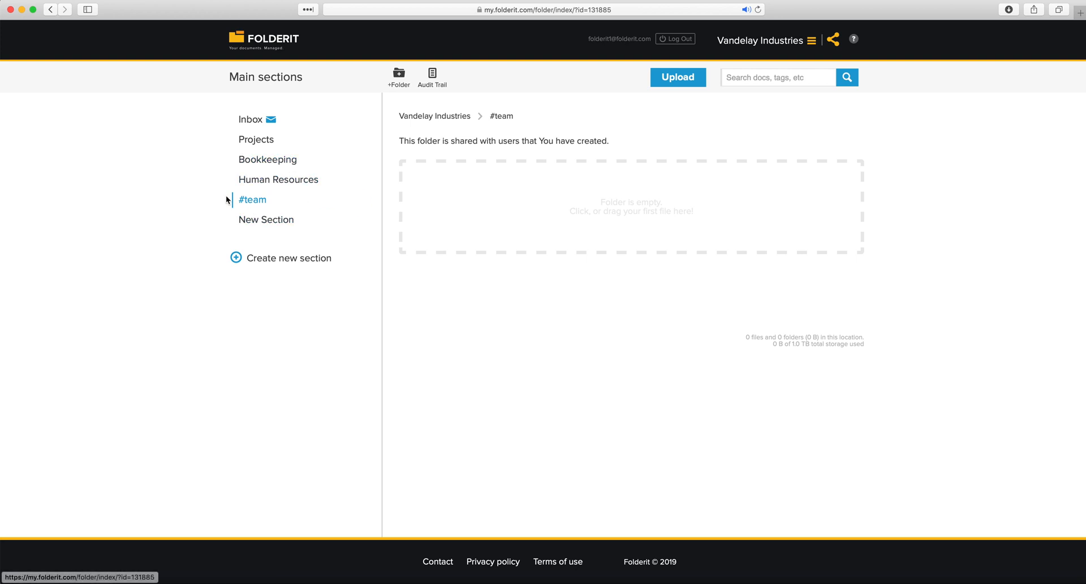
Create folders 2019 and 2018 inside the Bookkeeping section
left_click(256, 165)
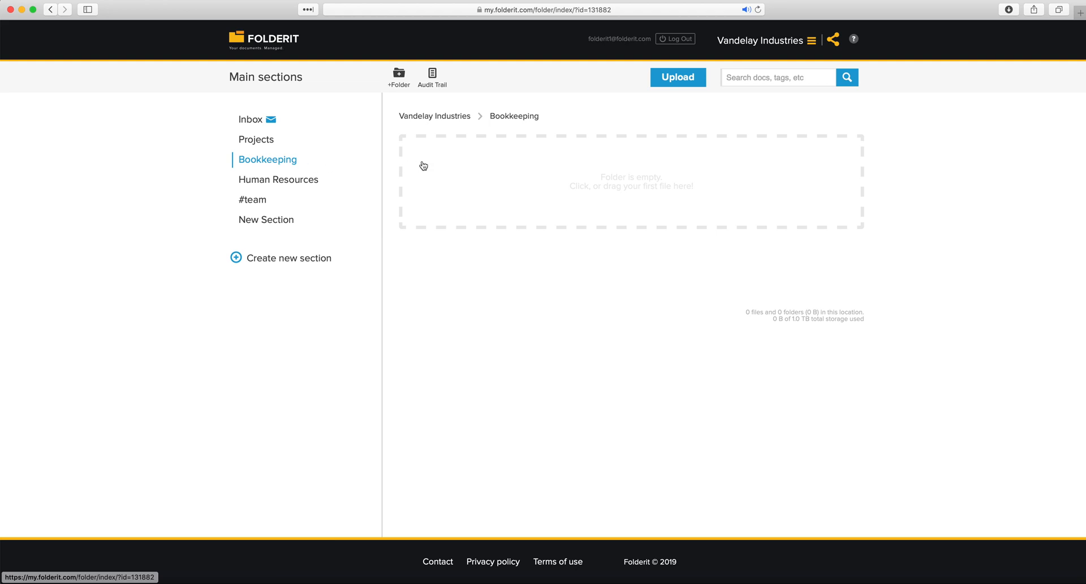
left_click(399, 85)
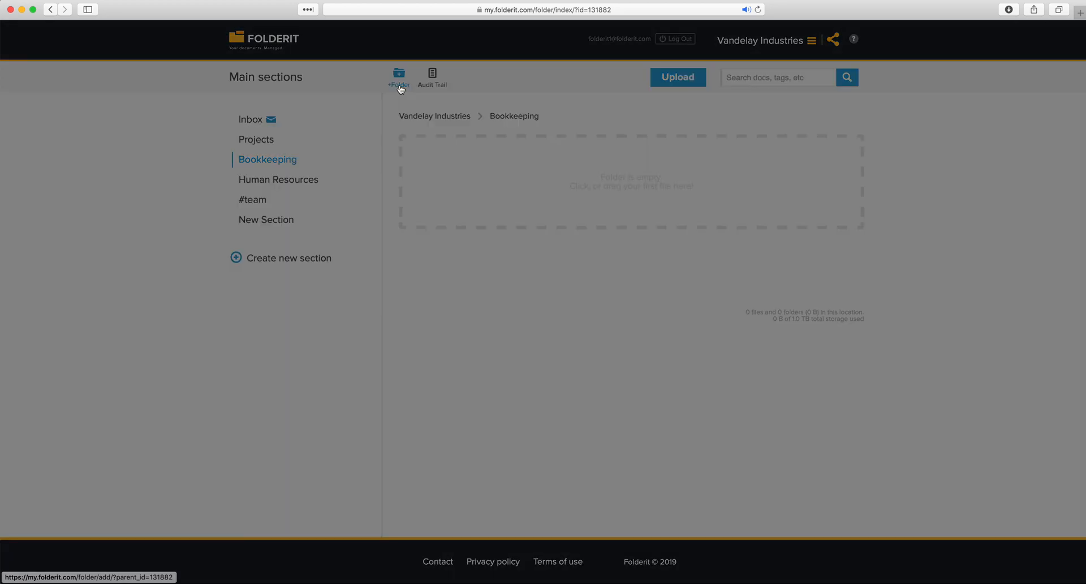
type("2019")
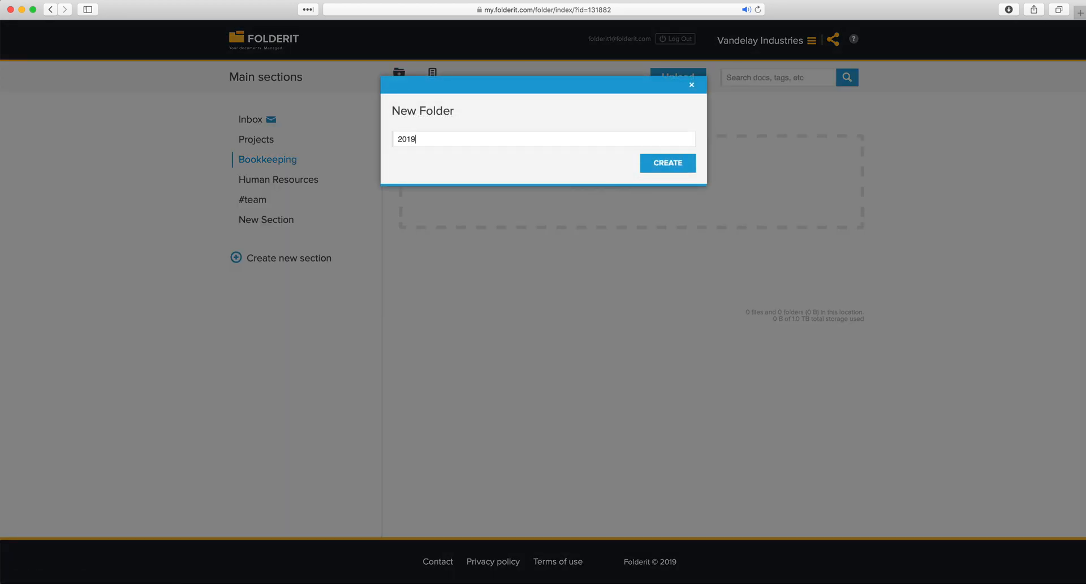
key("Return")
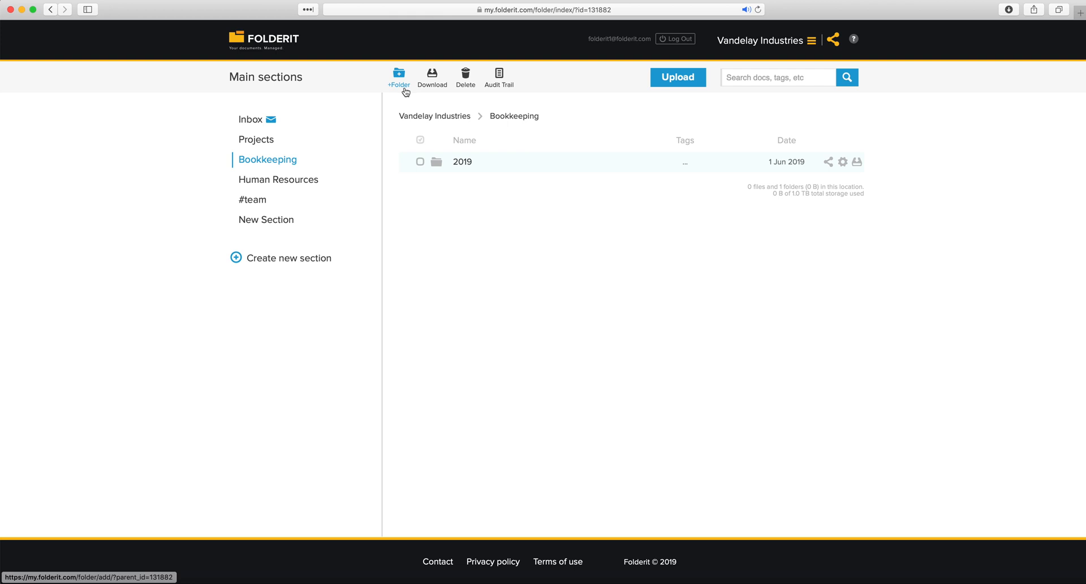
left_click(400, 84)
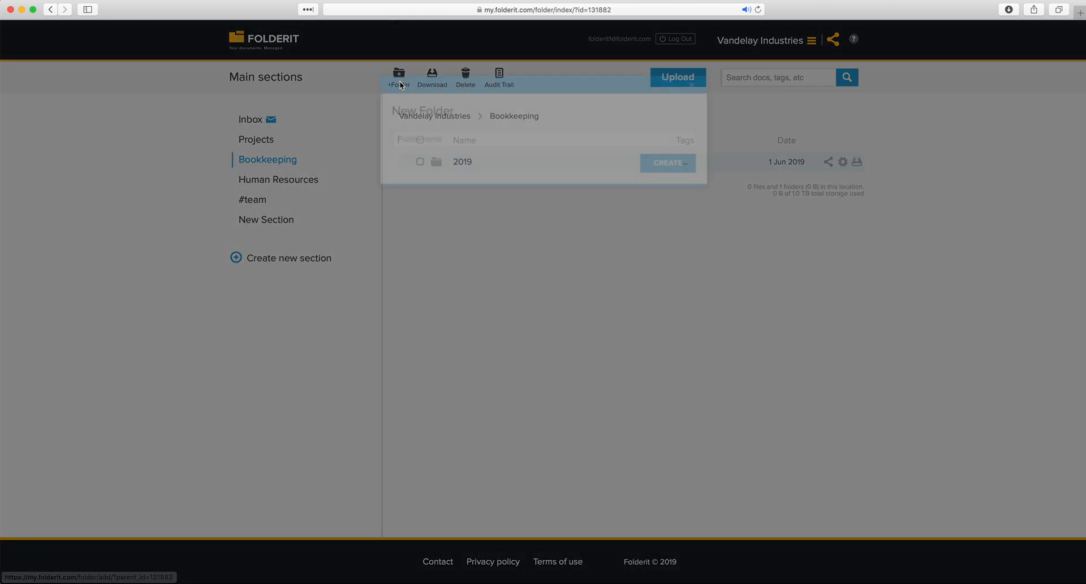
type("2018")
key("Return")
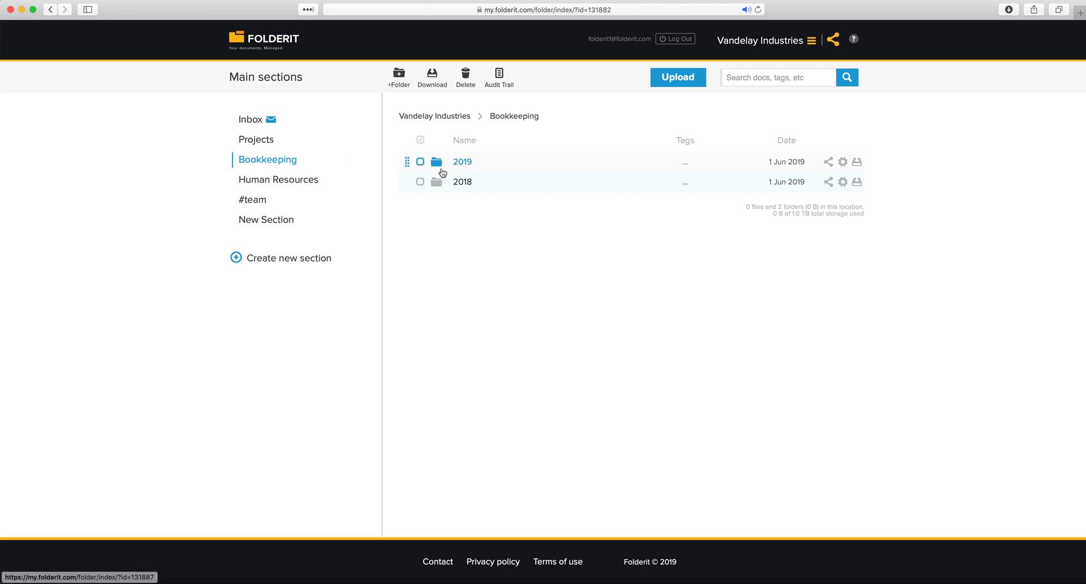
Create a May folder inside 2019 and open it
left_click(462, 163)
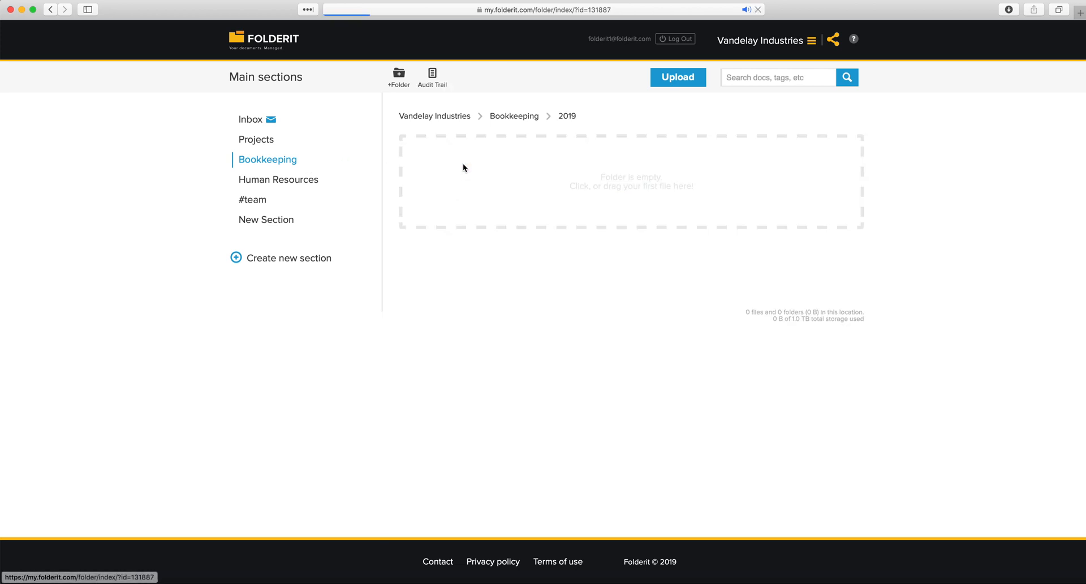
left_click(401, 86)
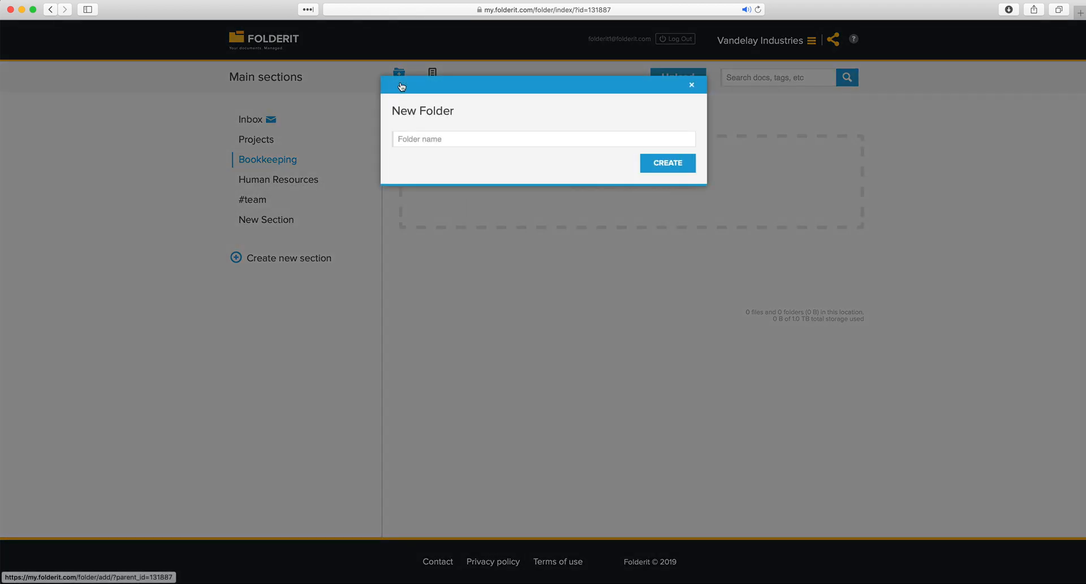
type("Ma")
key("Return")
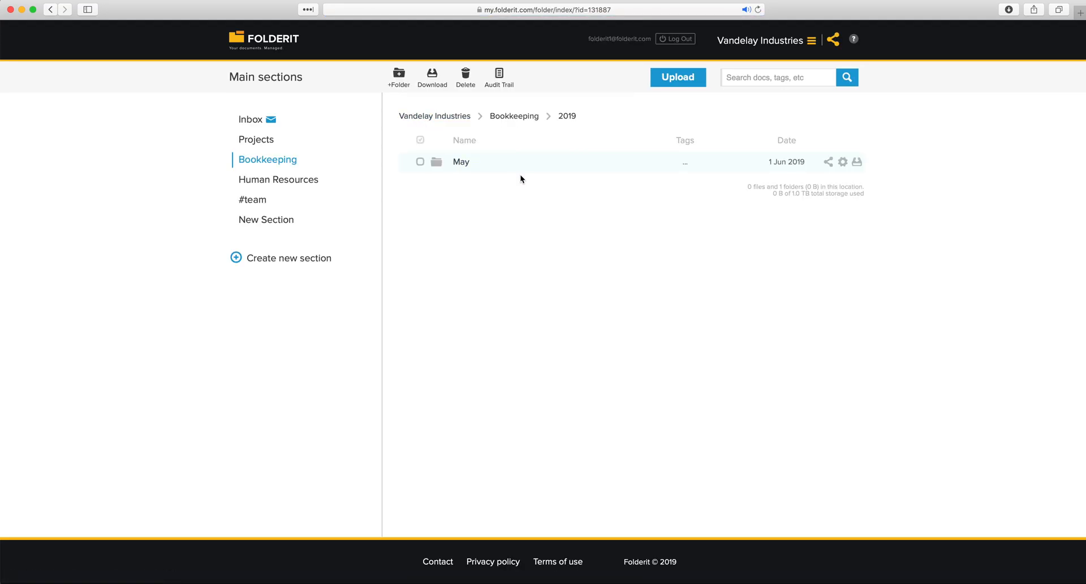
left_click(461, 163)
Highlight the folder path, then go back to Bookkeeping via its breadcrumb
mouse_move(629, 118)
left_mouse_down()
mouse_move(584, 112)
mouse_move(618, 116)
mouse_move(609, 118)
left_mouse_up()
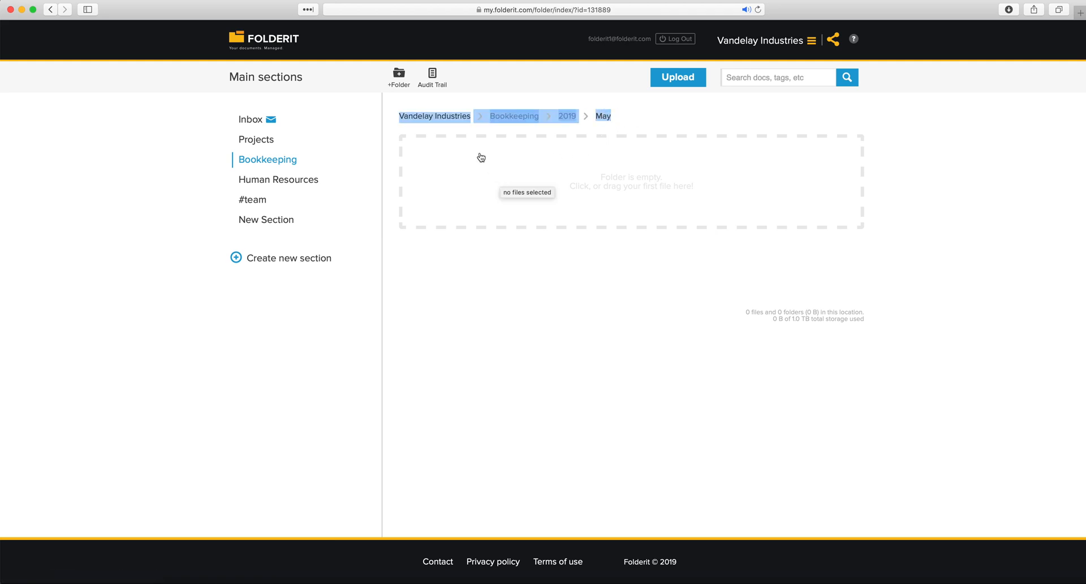
left_click_drag(465, 121, 515, 125)
left_click(507, 120)
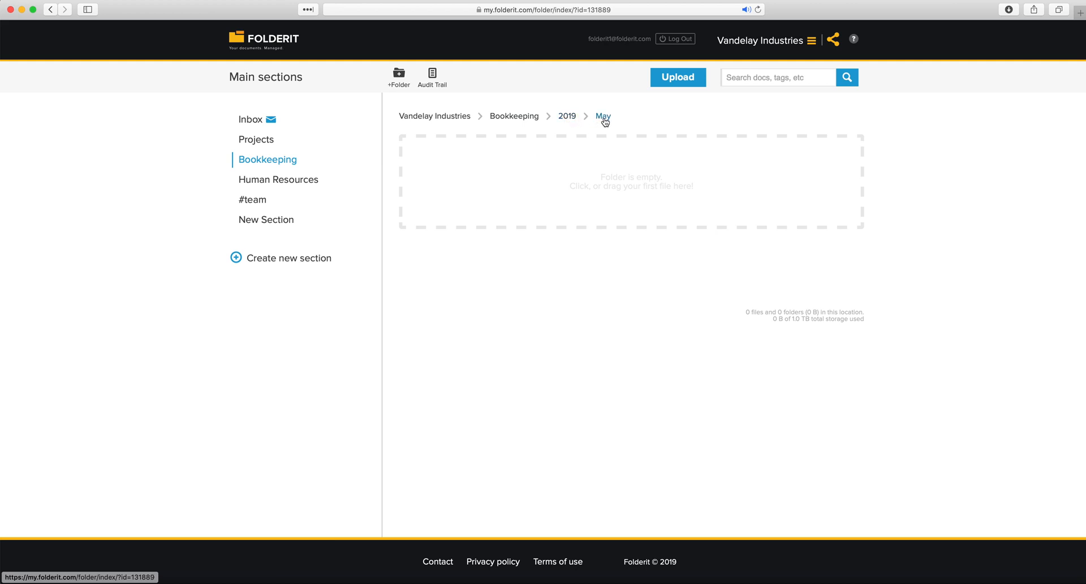
left_click(514, 117)
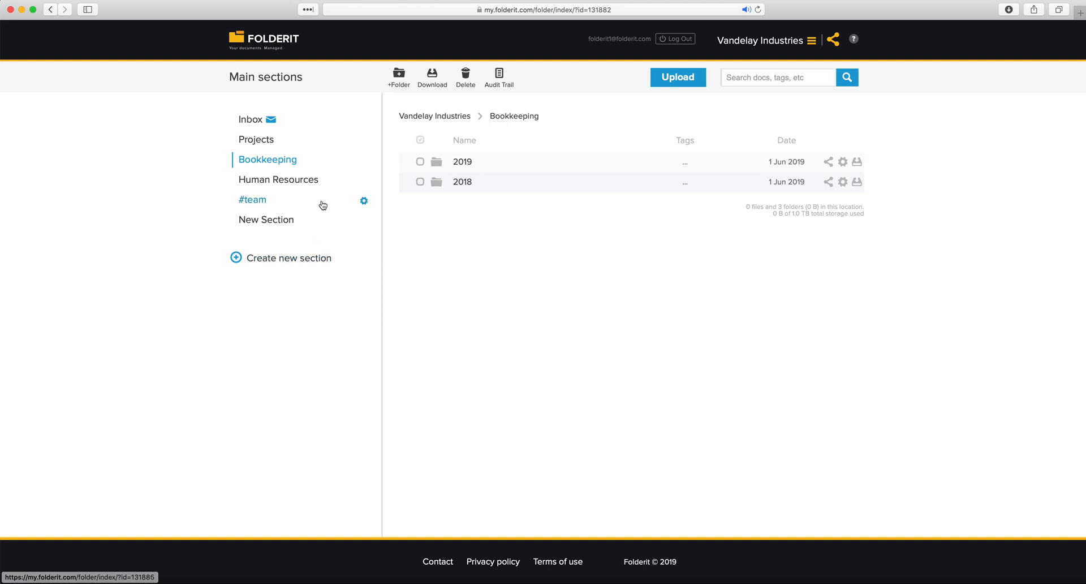
left_click(364, 161)
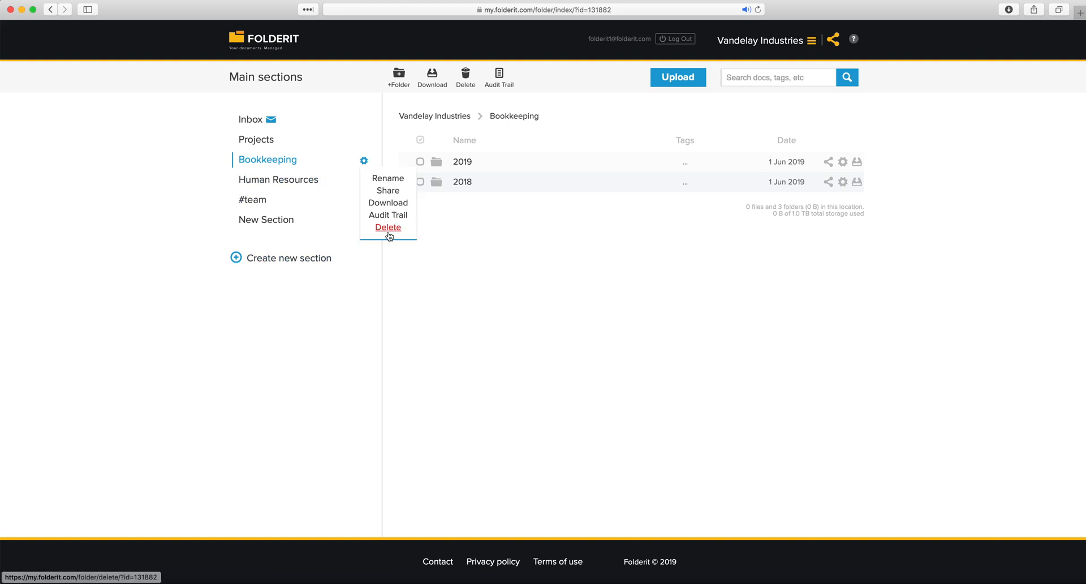
left_click(363, 160)
left_click(366, 164)
left_click(366, 164)
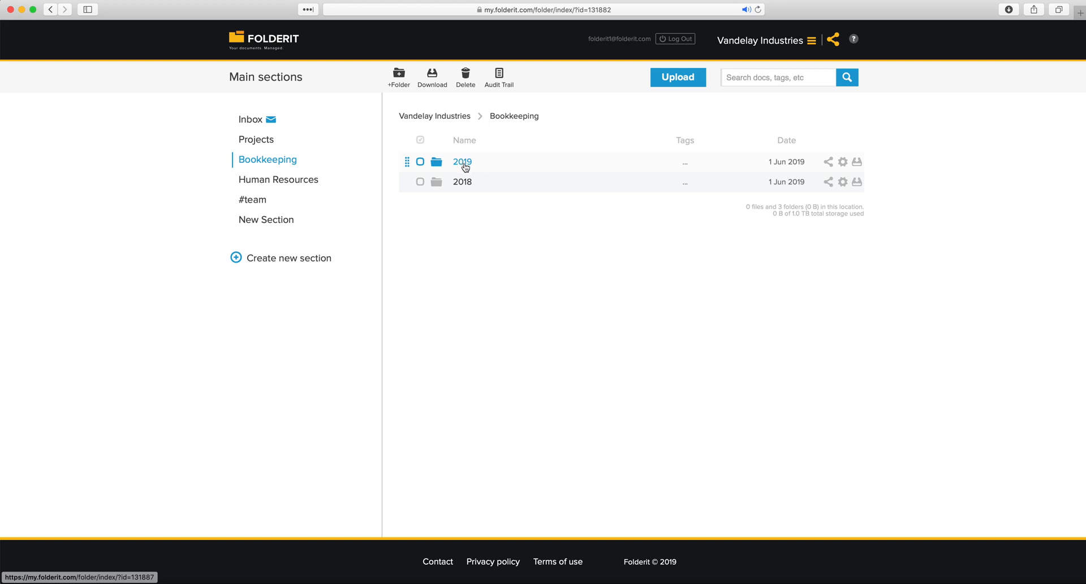
left_click(463, 162)
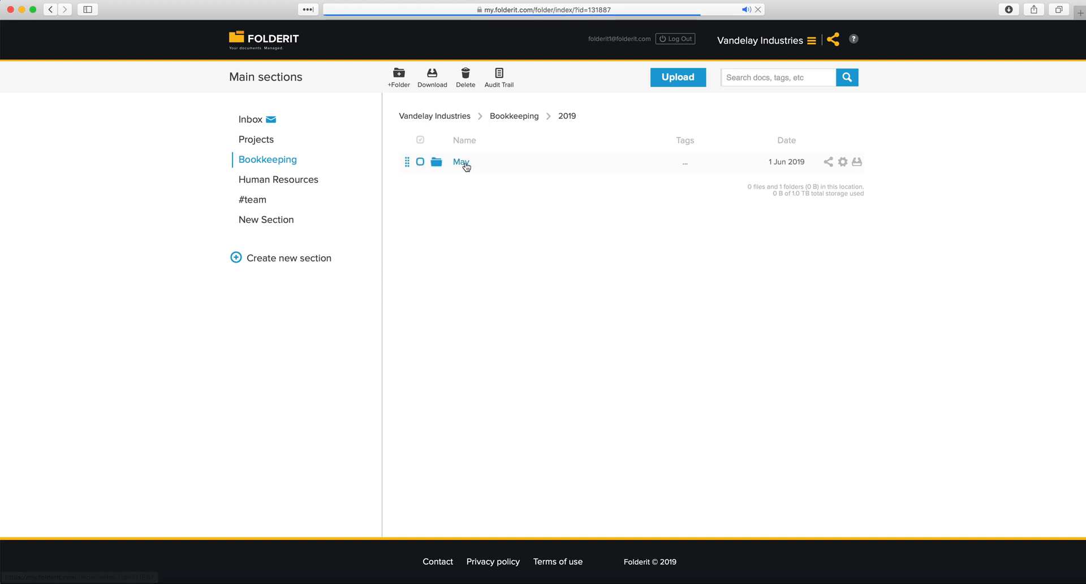
left_click(524, 119)
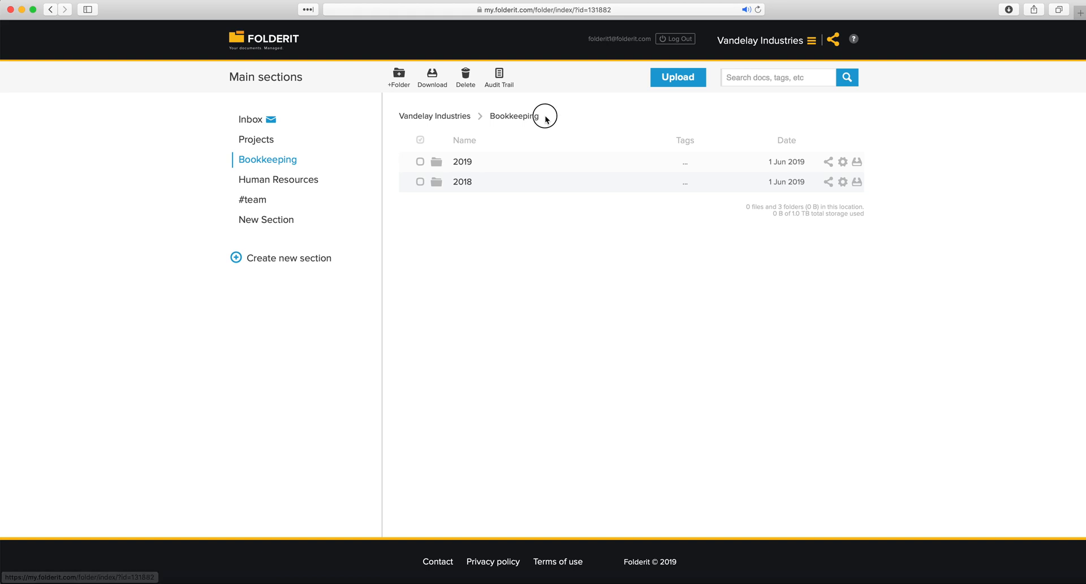
left_click_drag(508, 116, 507, 111)
left_click(582, 147)
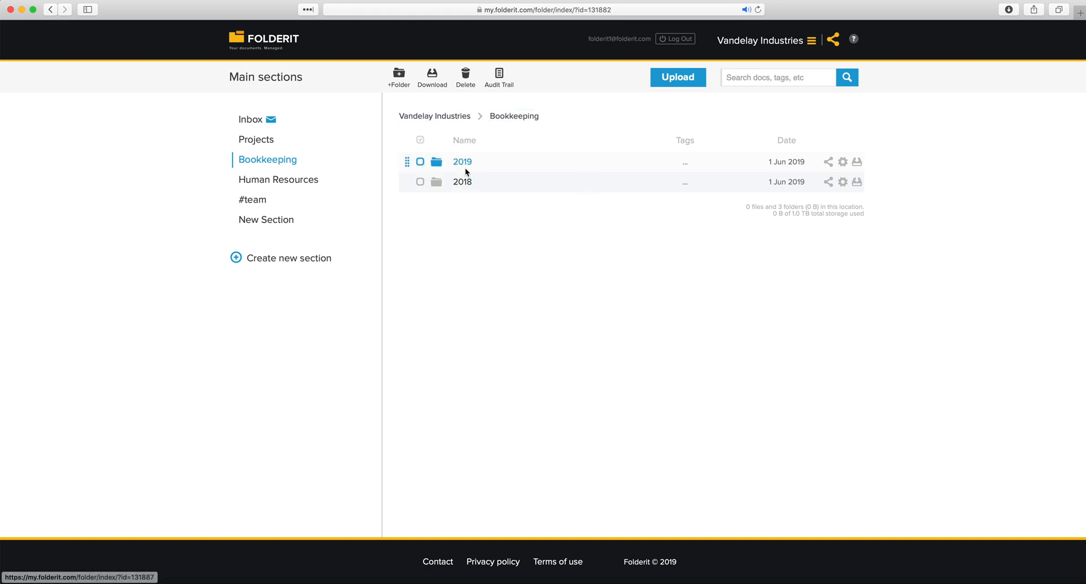
mouse_move(352, 157)
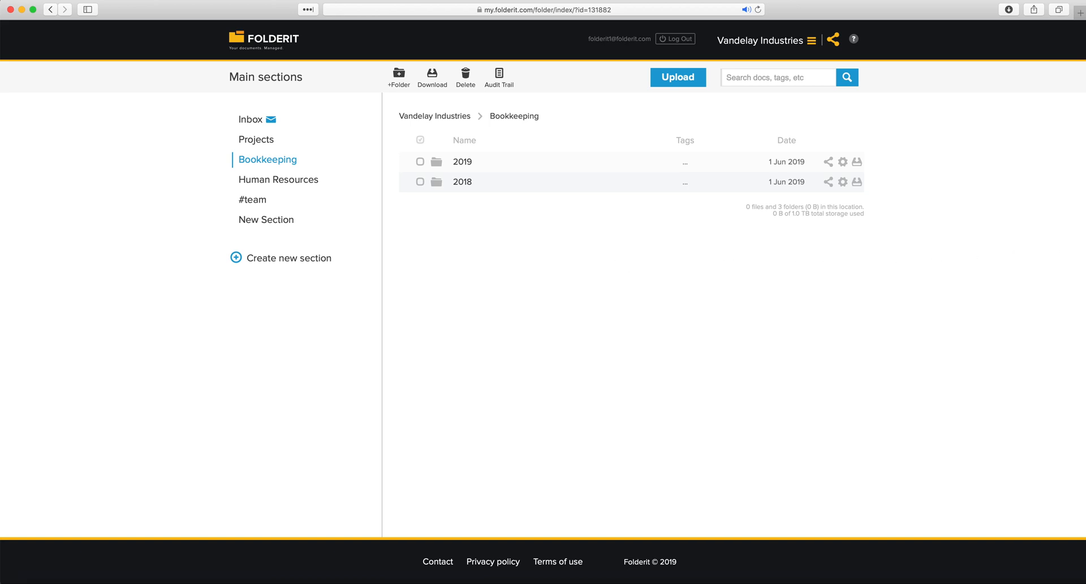
Drag all eight files from Finder into Bookkeeping's upload area and refresh the listing
key("super+Tab")
left_click_drag(1017, 172, 570, 205)
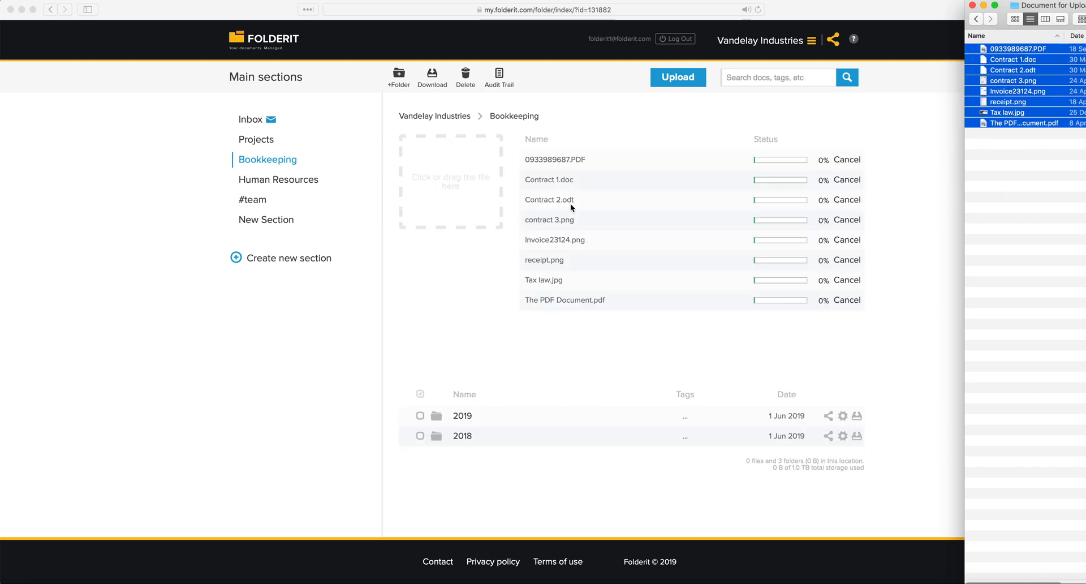
left_click(624, 346)
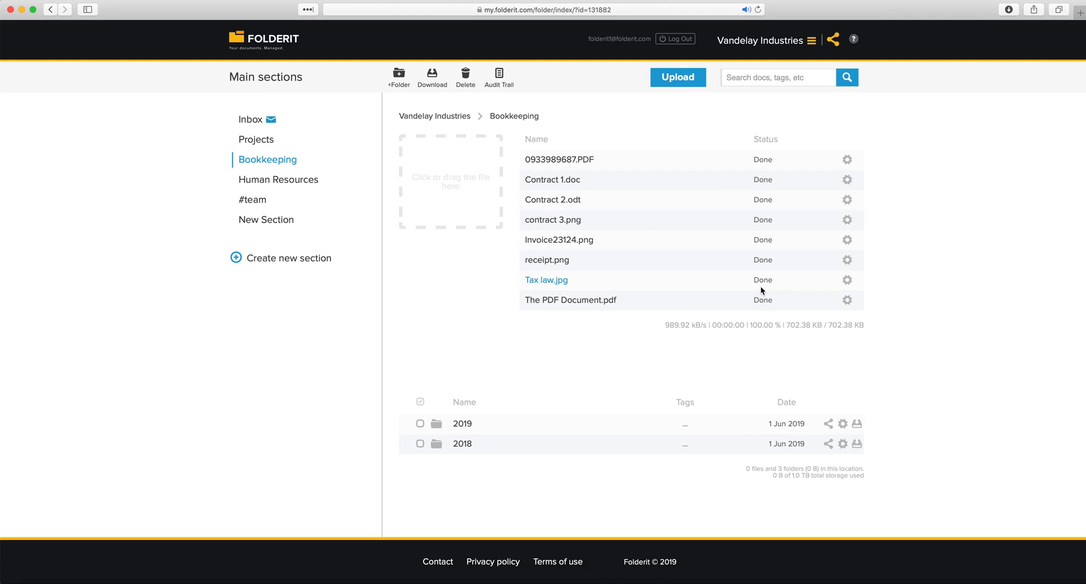
left_click(526, 117)
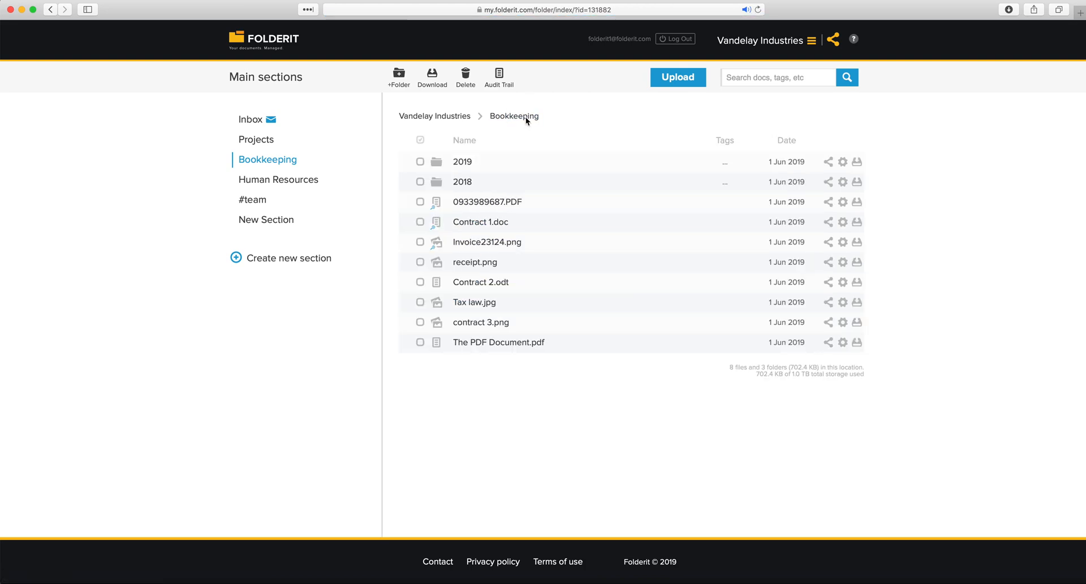
left_click(437, 209)
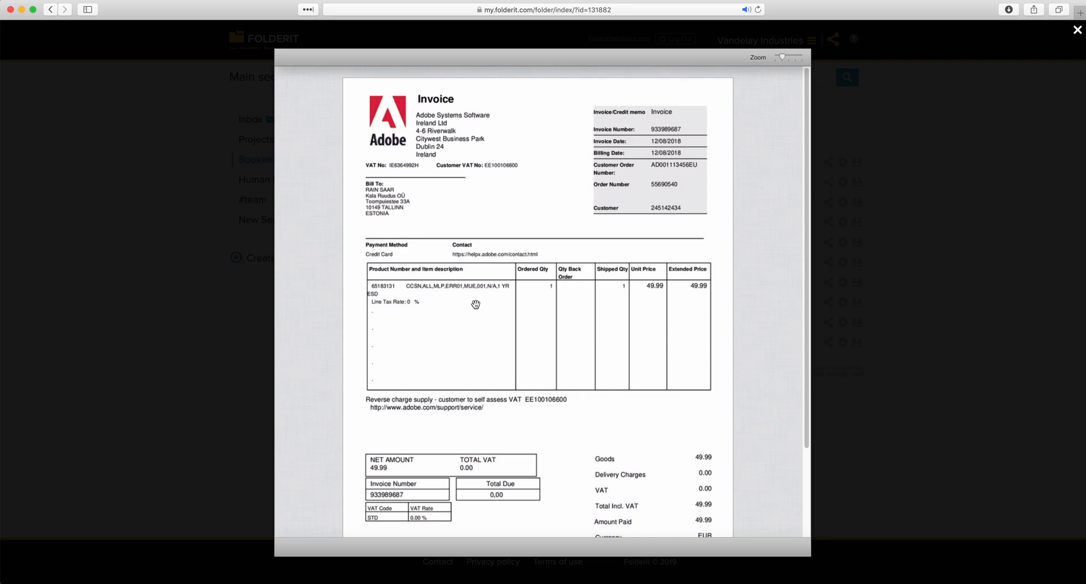
scroll(469, 309, "down", 3)
left_click(218, 358)
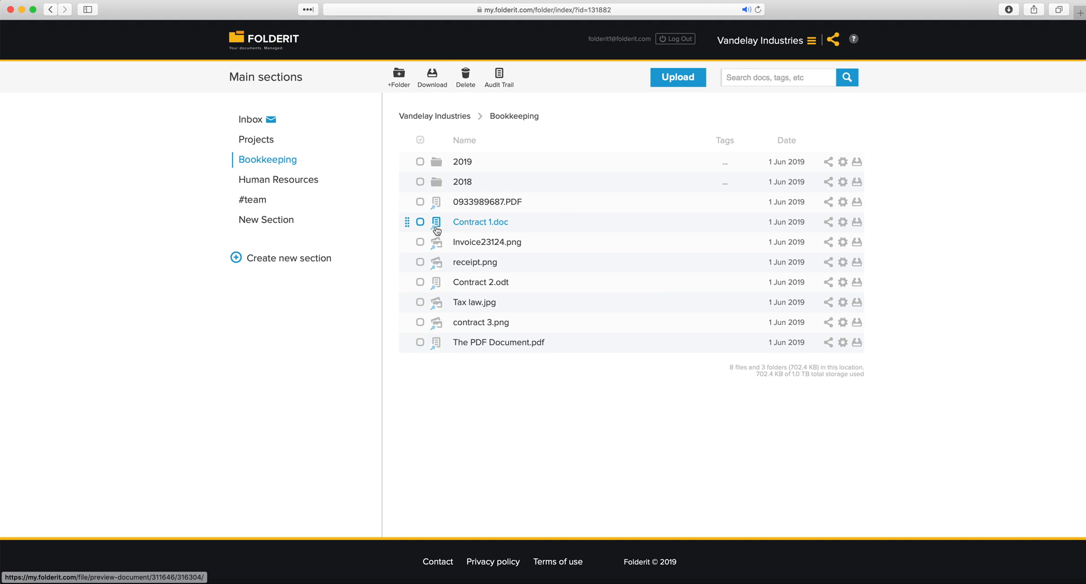
left_click(437, 306)
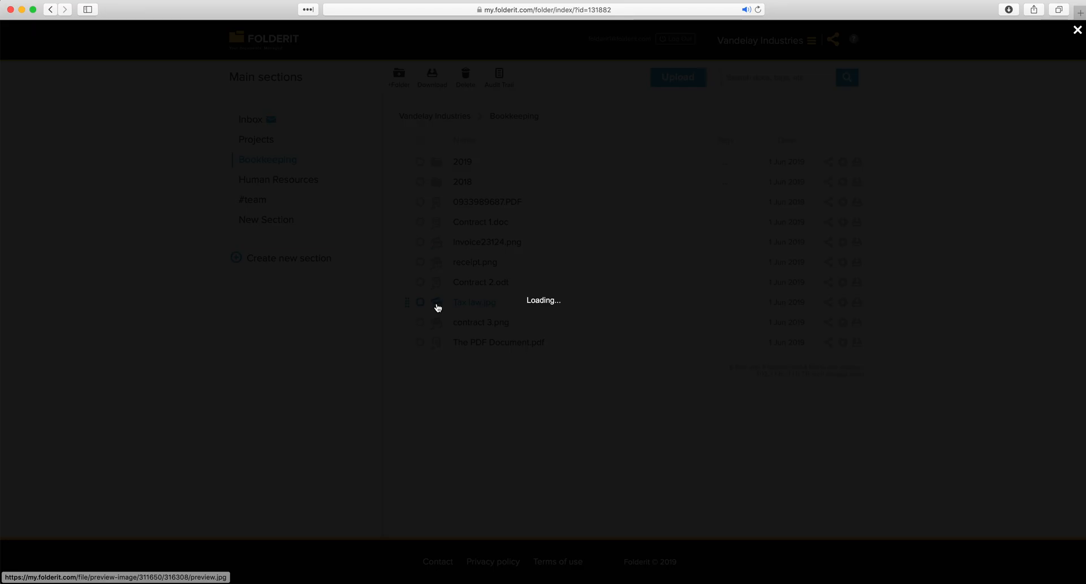
left_click(341, 330)
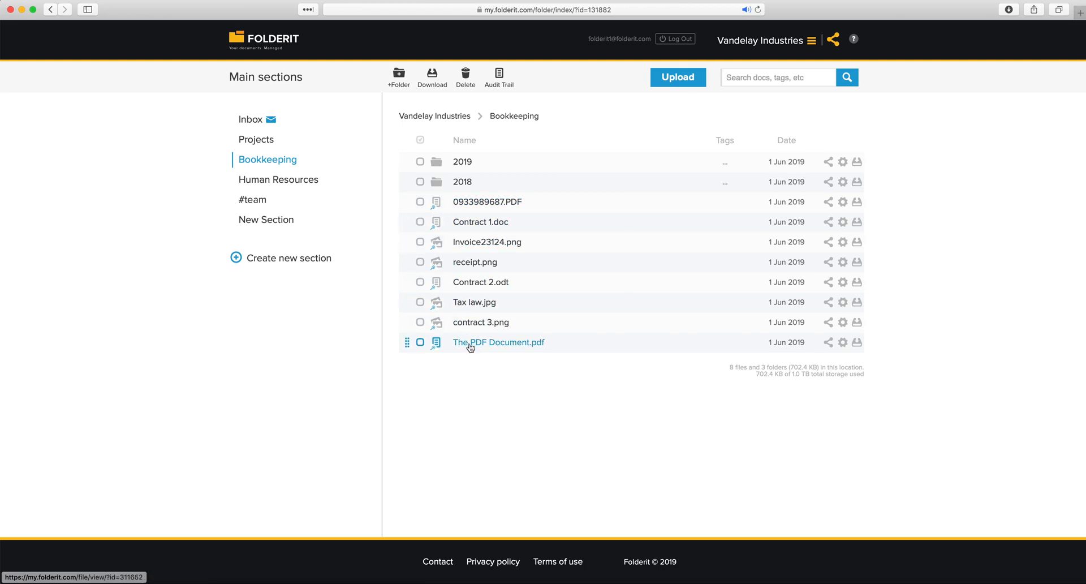
left_click(421, 202)
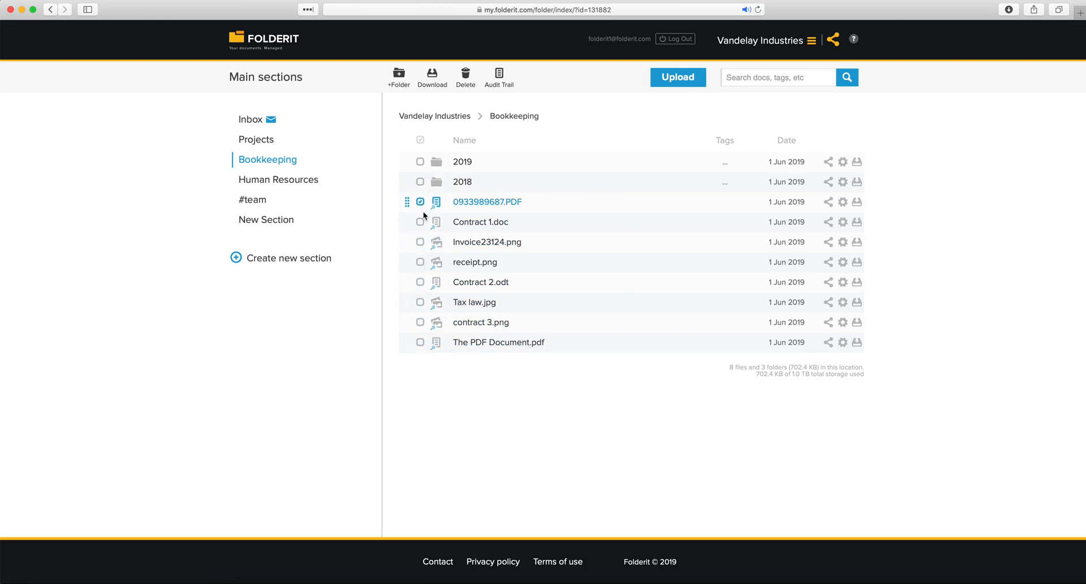
left_click(421, 222)
left_click(420, 242)
left_click(420, 262)
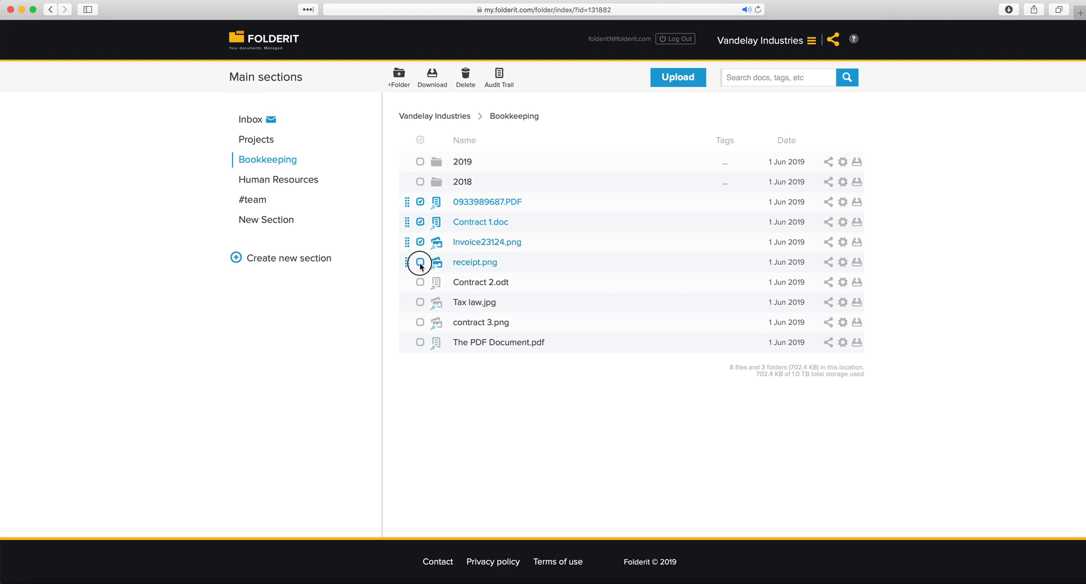
left_click(419, 282)
left_click(407, 222)
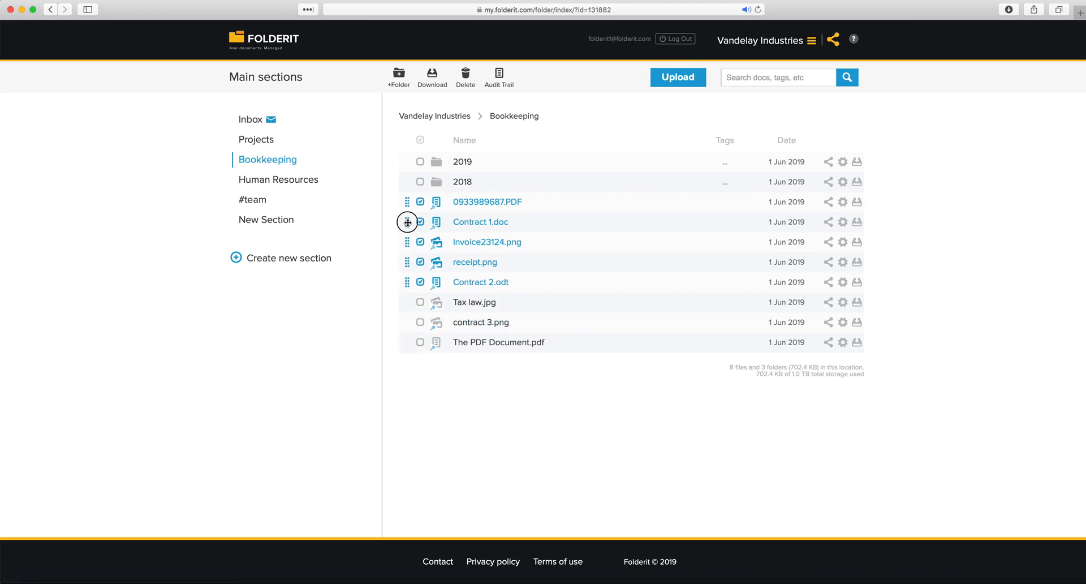
left_click_drag(408, 222, 458, 163)
Move The PDF Document.pdf, contract 3.png and Tax law.jpg into 2018, then open 2019
left_click(421, 242)
left_click(421, 222)
left_click(422, 202)
left_click_drag(406, 202, 464, 182)
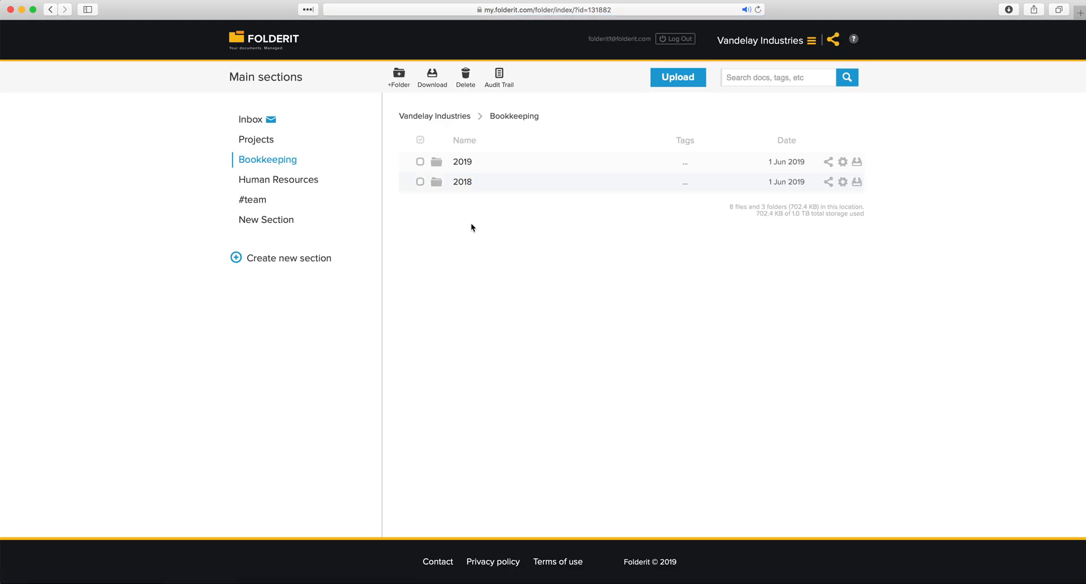
left_click(465, 164)
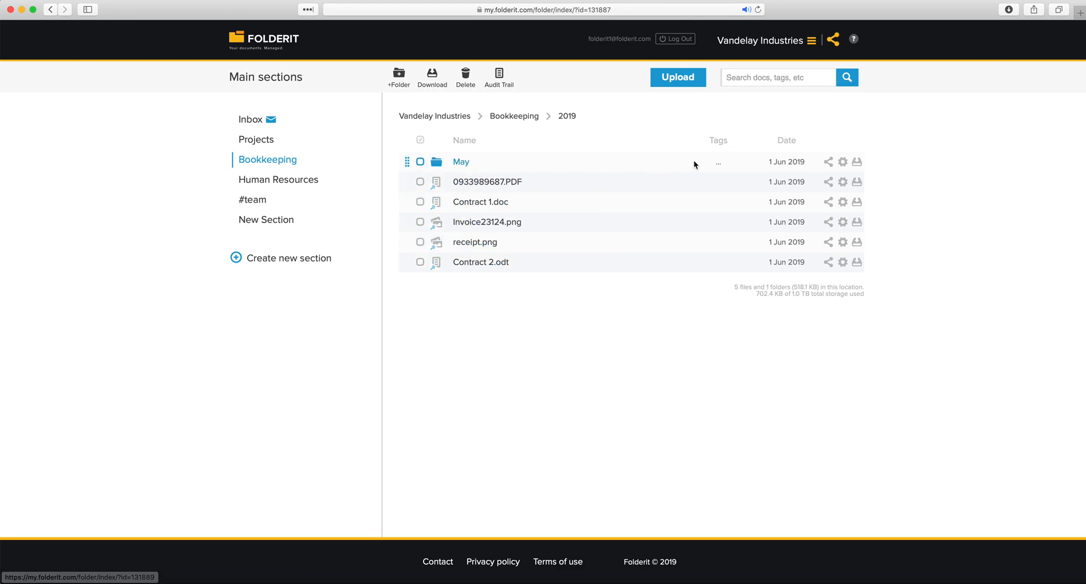
left_click_drag(711, 140, 730, 145)
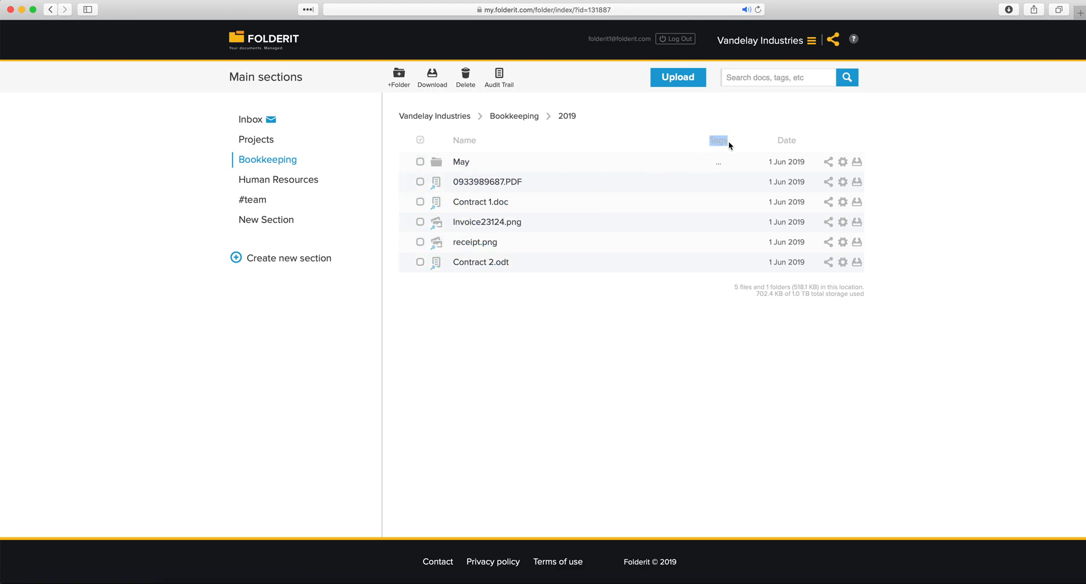
left_click(719, 142)
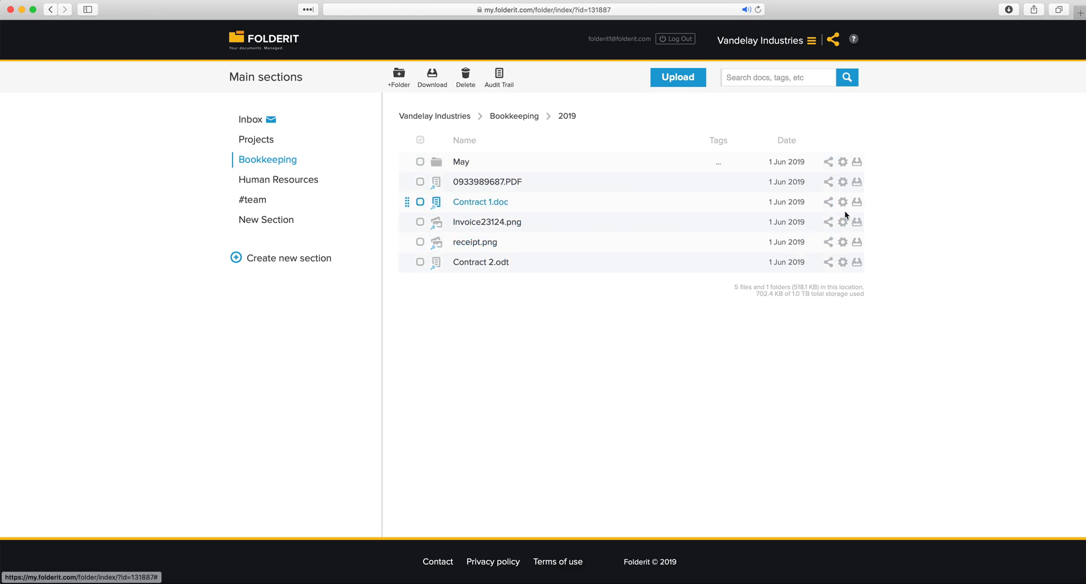
left_click(843, 162)
left_click(857, 262)
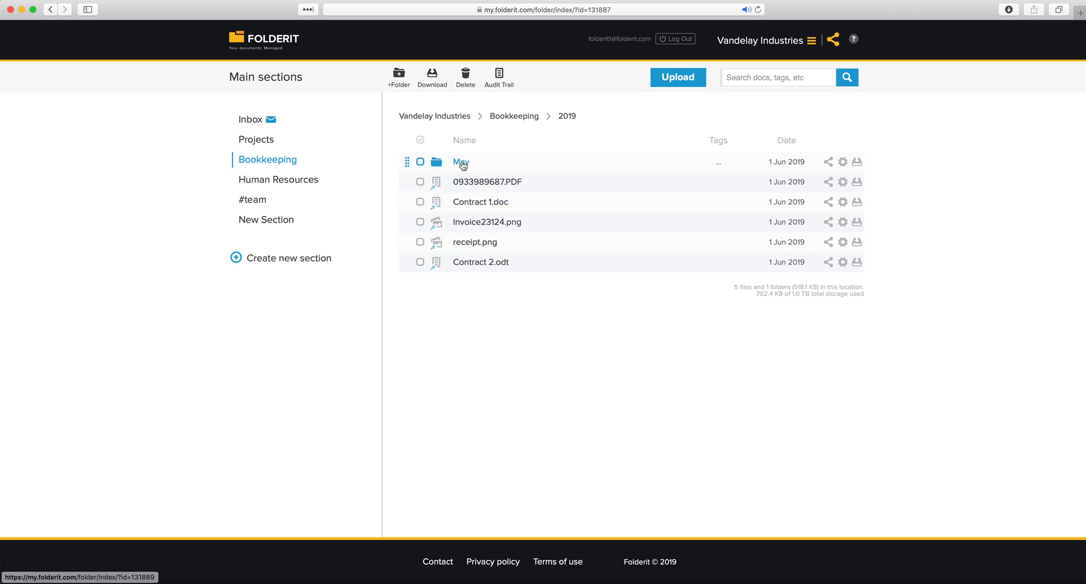
left_click(858, 163)
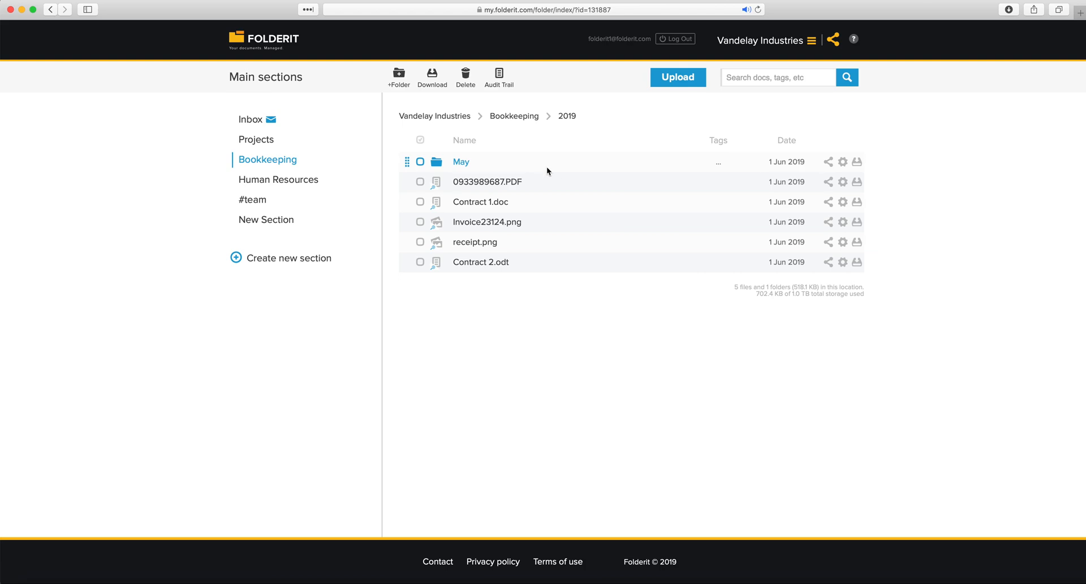
left_click(481, 186)
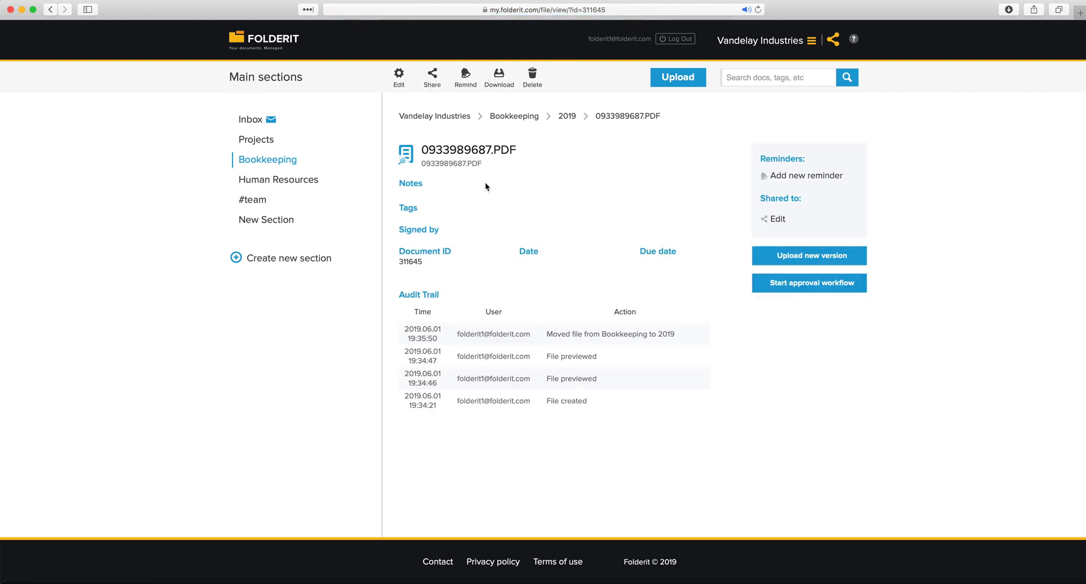
Highlight the document's details, including its Document ID 311645
left_click_drag(501, 158, 690, 252)
left_click(399, 181)
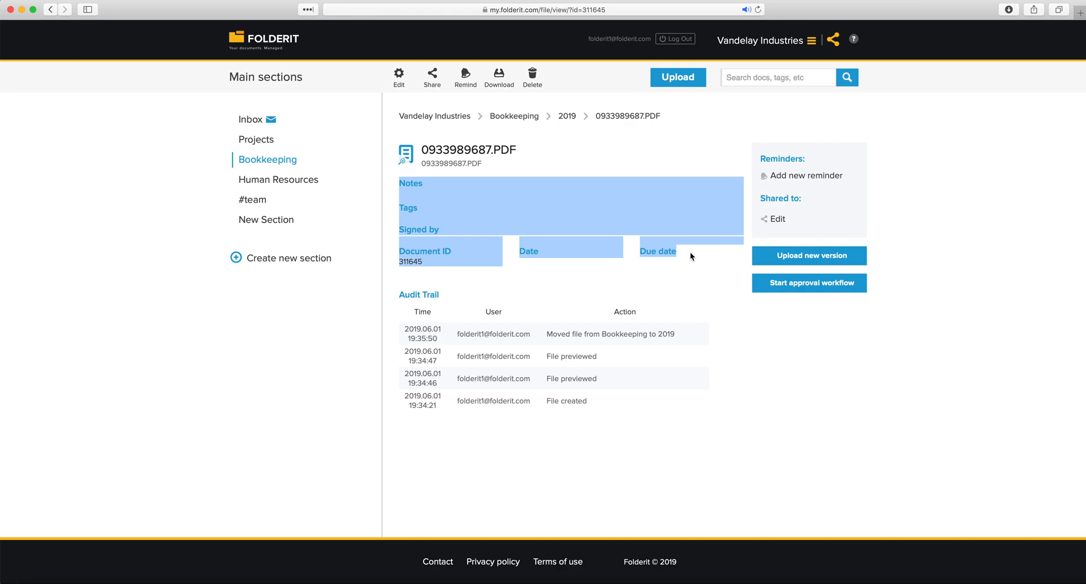
left_click(516, 264)
left_click_drag(427, 262, 398, 253)
left_click(424, 261)
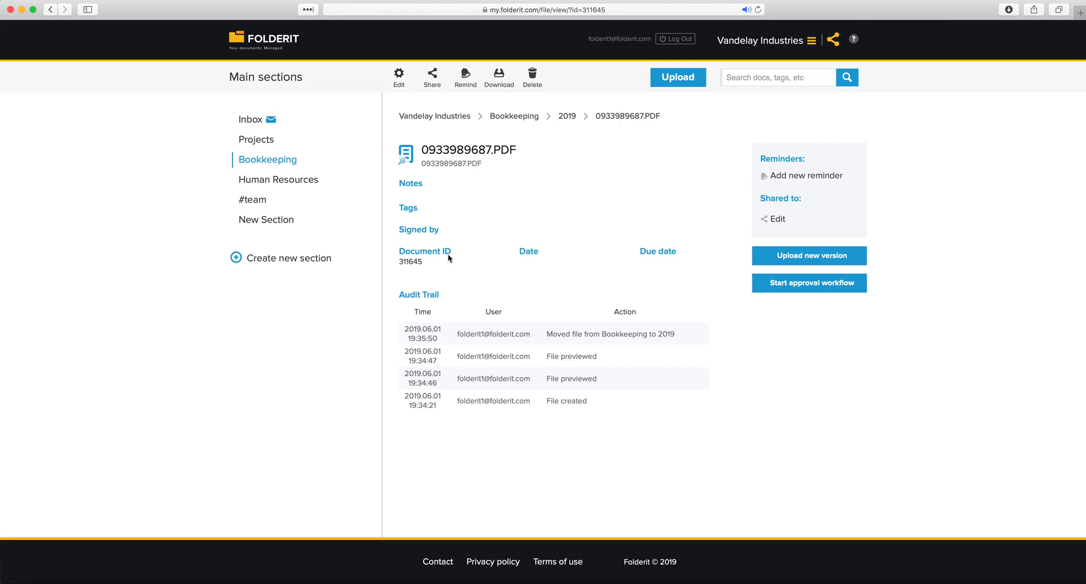
Review the Audit Trail entries: File created, File previewed, and Moved from Bookkeeping to 2019
left_click_drag(398, 295, 446, 298)
left_click(440, 298)
left_click_drag(508, 396, 399, 395)
left_click_drag(593, 403, 547, 399)
triple_click(569, 406)
triple_click(599, 376)
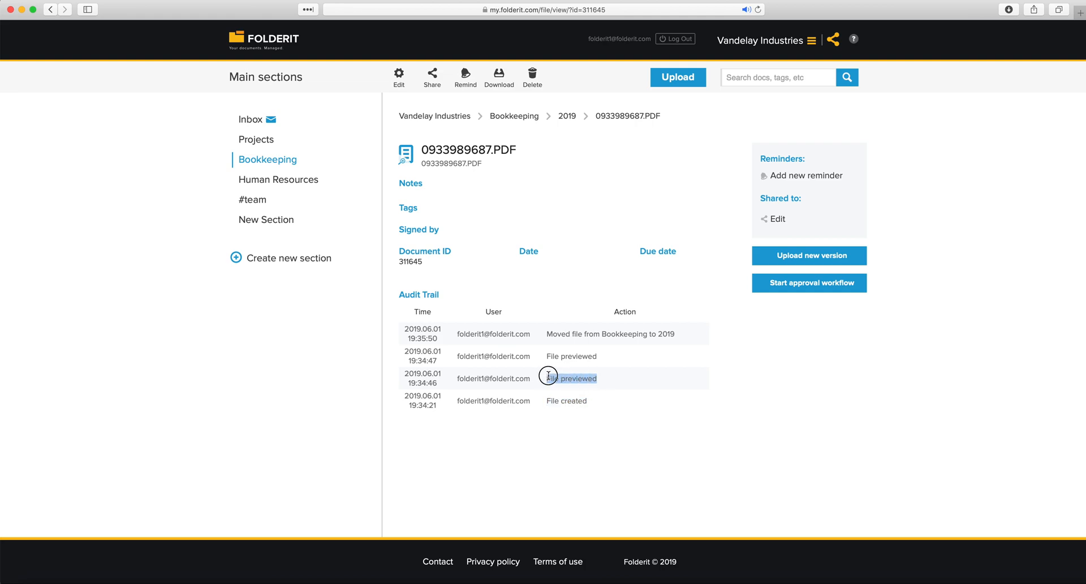
left_click(598, 358)
triple_click(552, 356)
left_click(605, 350)
left_click_drag(675, 334, 544, 333)
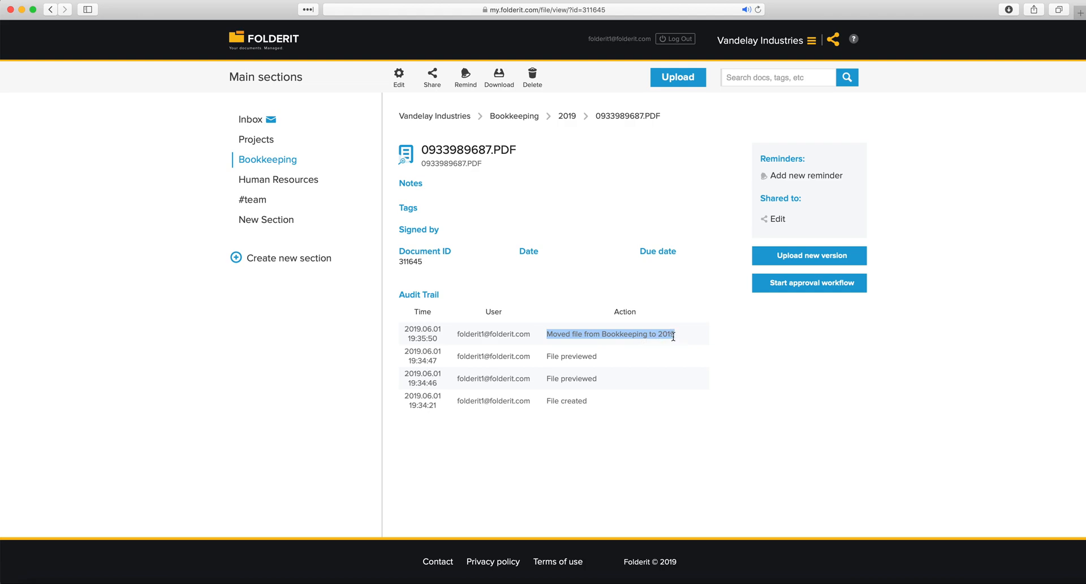
left_click(722, 392)
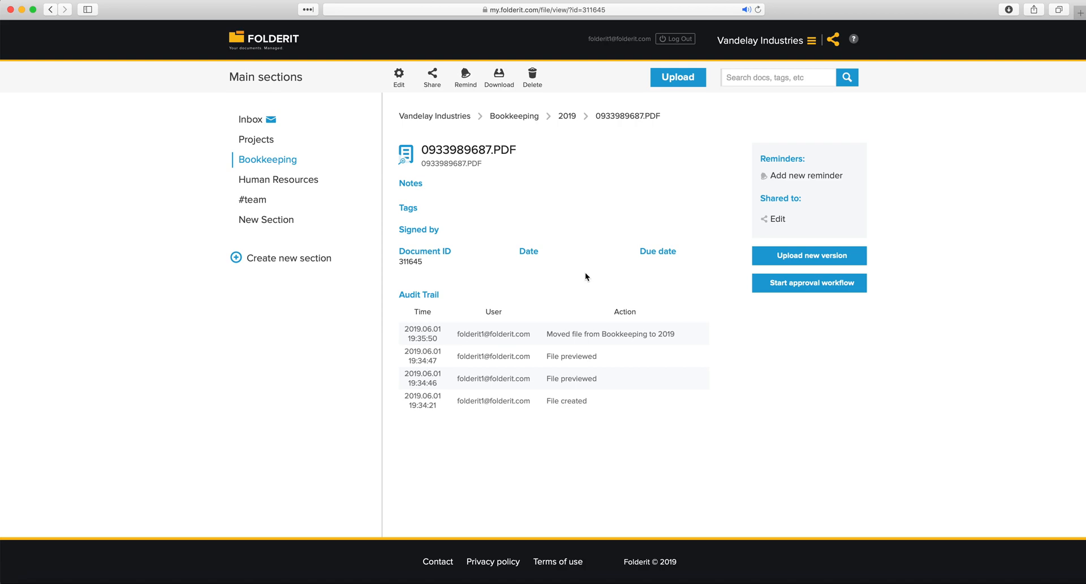
Point out the document's detail fields and open its edit form
left_click_drag(399, 180, 686, 256)
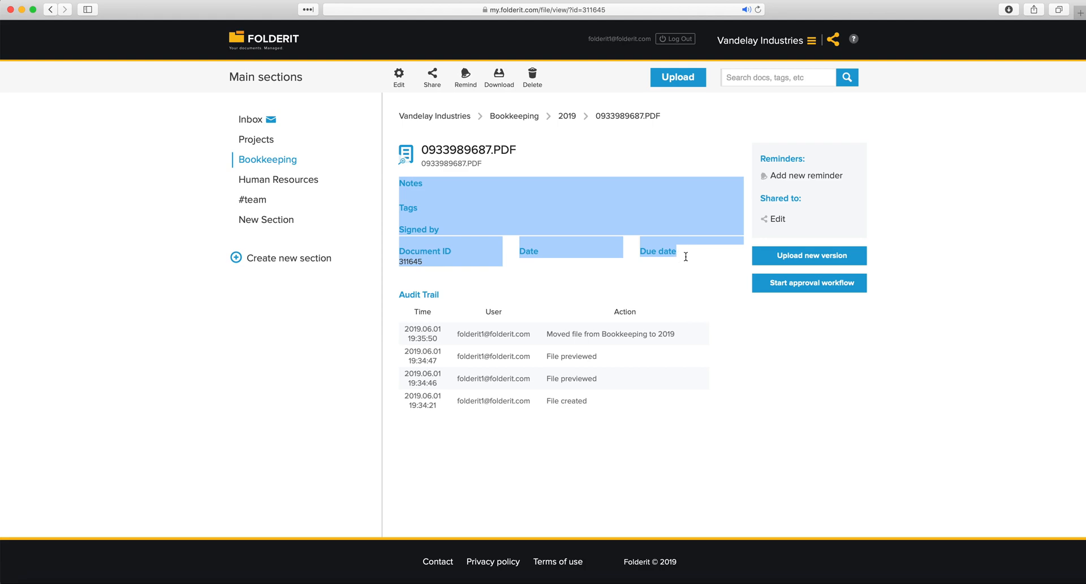
left_click(577, 230)
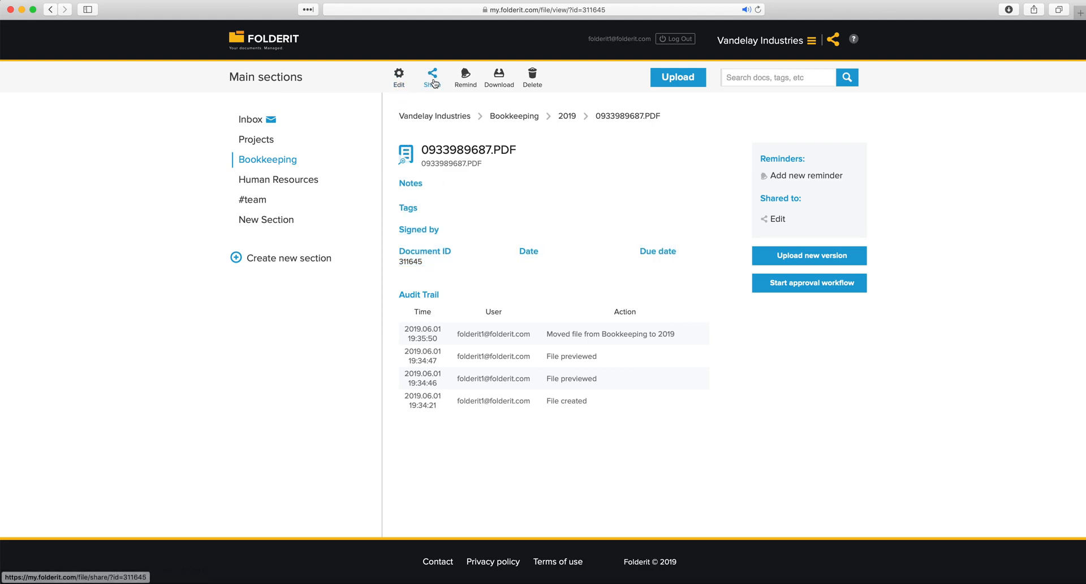
left_click(399, 86)
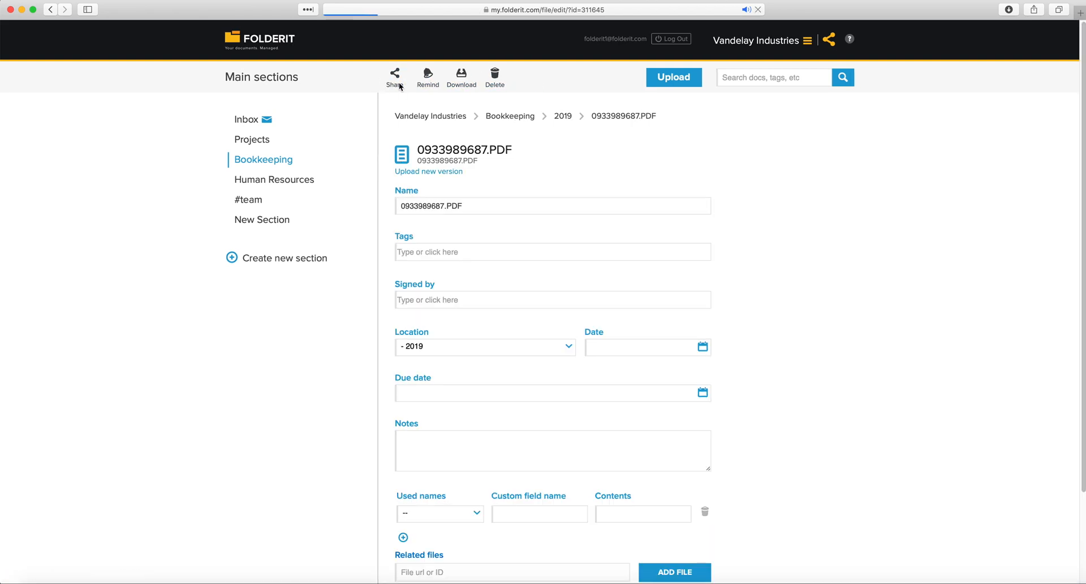
Rename the document to 'A better title', add tags things and stuff, and enter a signee
left_click_drag(475, 206, 411, 205)
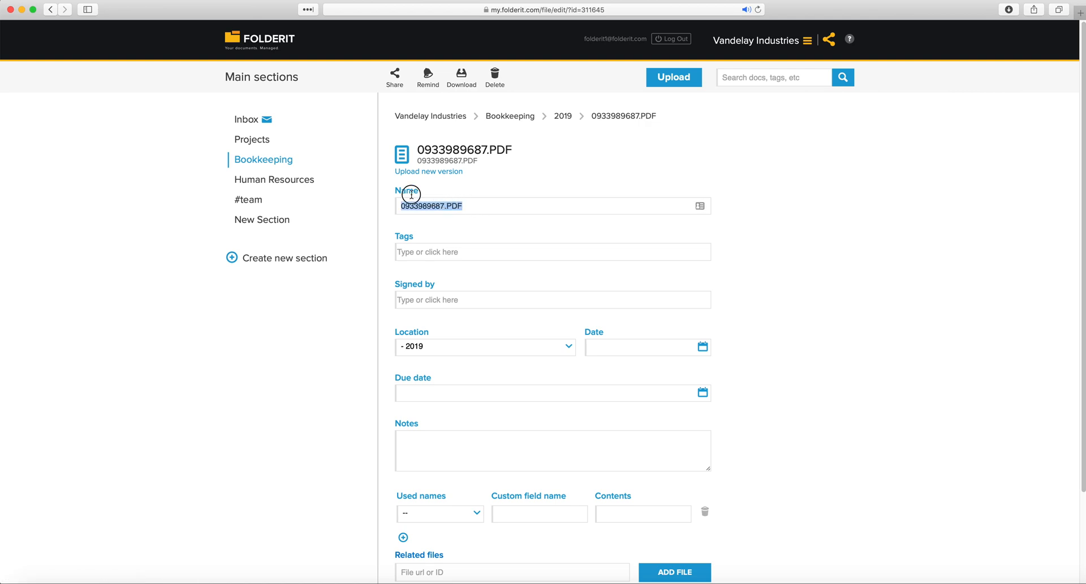
type("A better title")
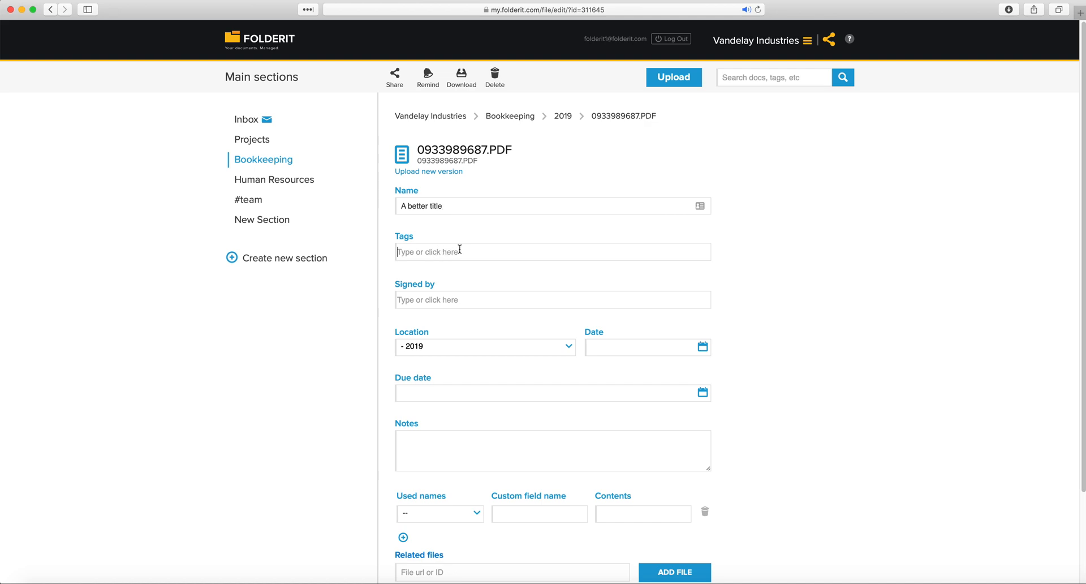
type("things")
key("Return")
type("stuff")
key("Return")
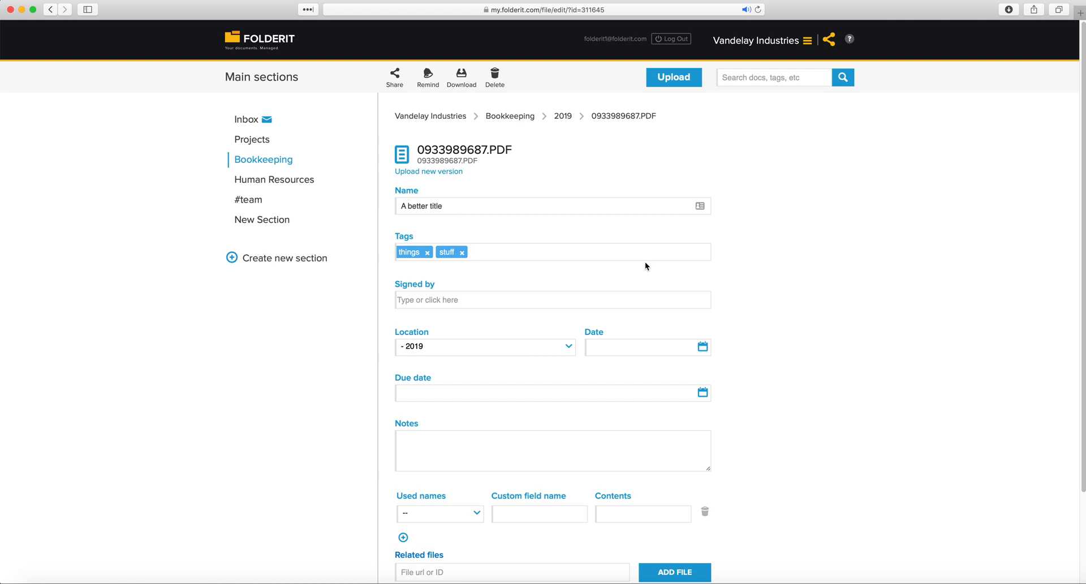
type("Kent")
key("Return")
Set the document date to 2019-05-31 and the due date to 2019-06-13
left_click(703, 346)
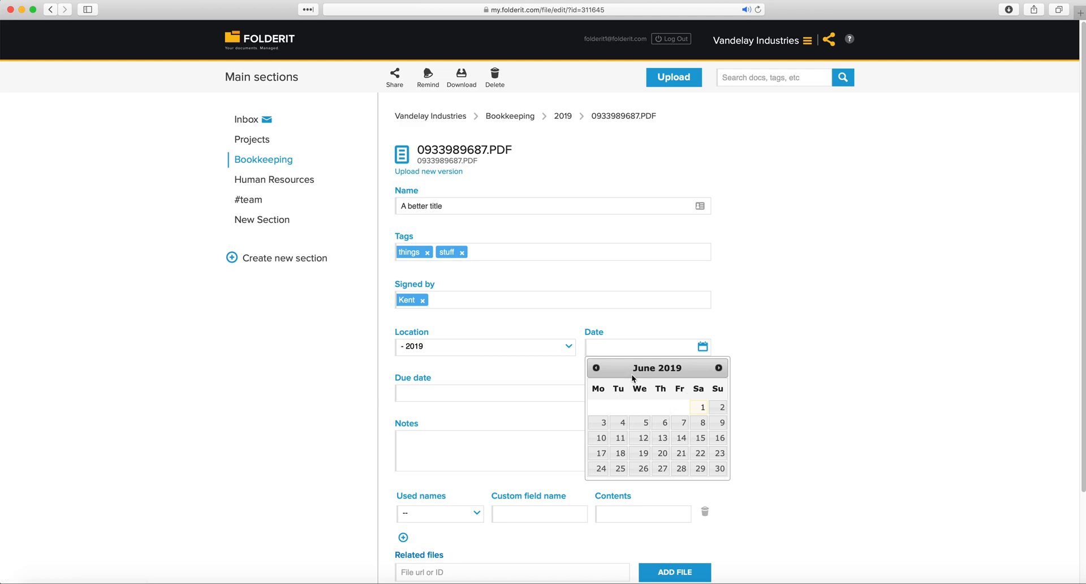
left_click(600, 371)
left_click(681, 468)
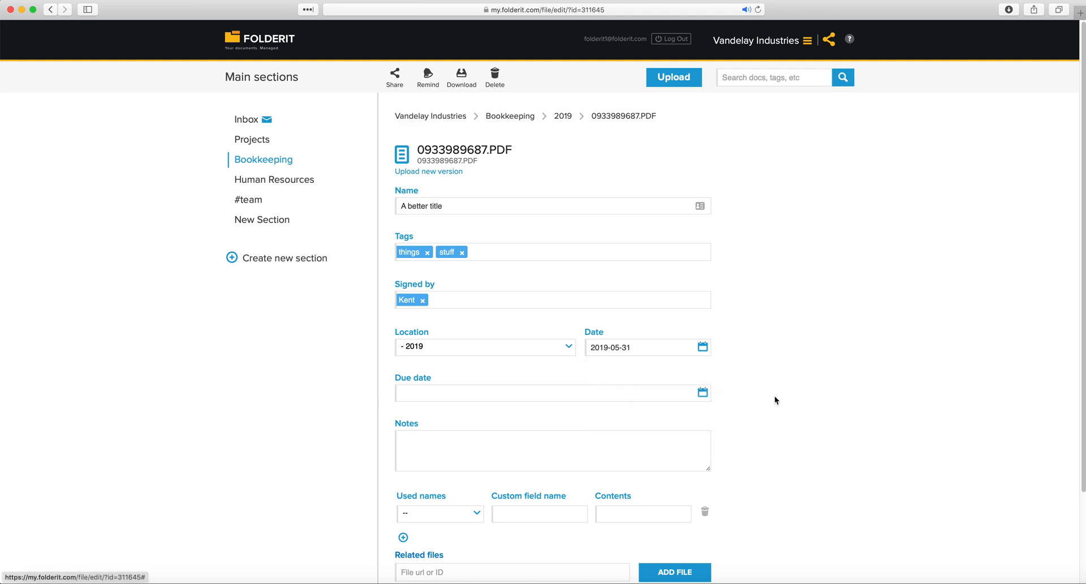
left_click(698, 400)
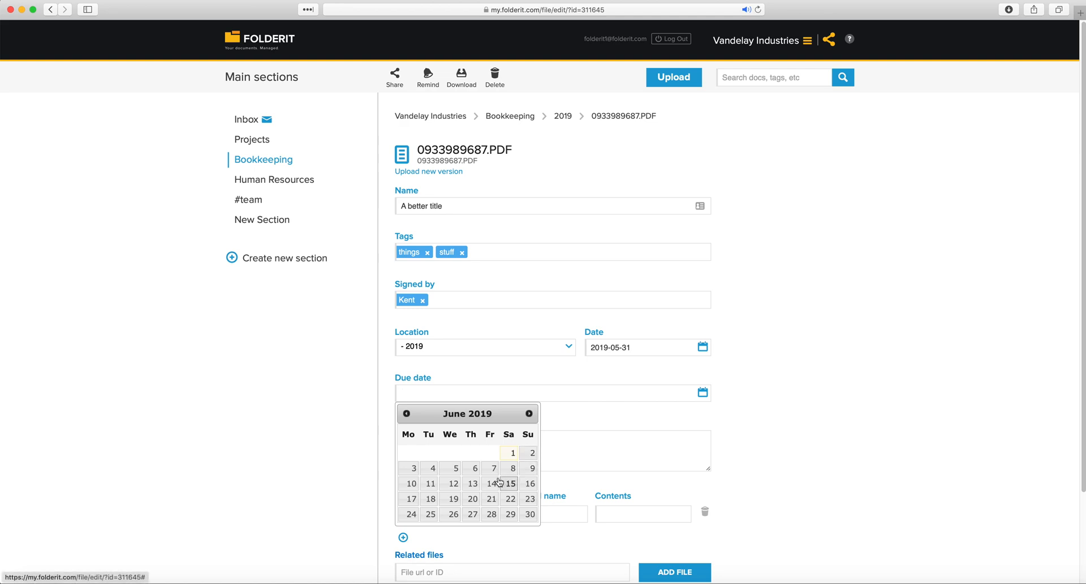
left_click(473, 484)
scroll(339, 366, "down", 1)
left_click(431, 439)
scroll(436, 428, "down", 1)
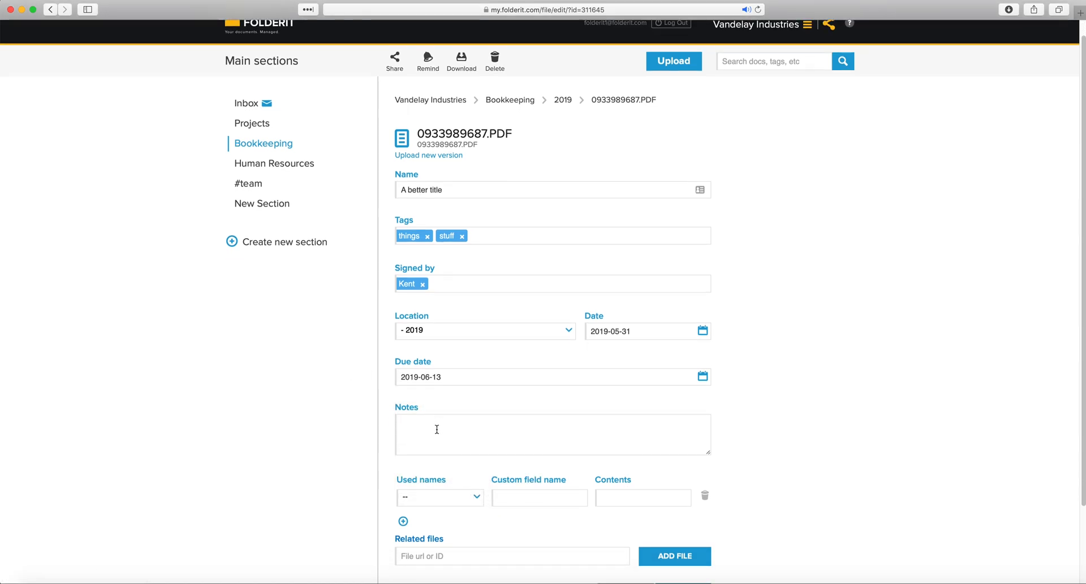
type("And this note can even ")
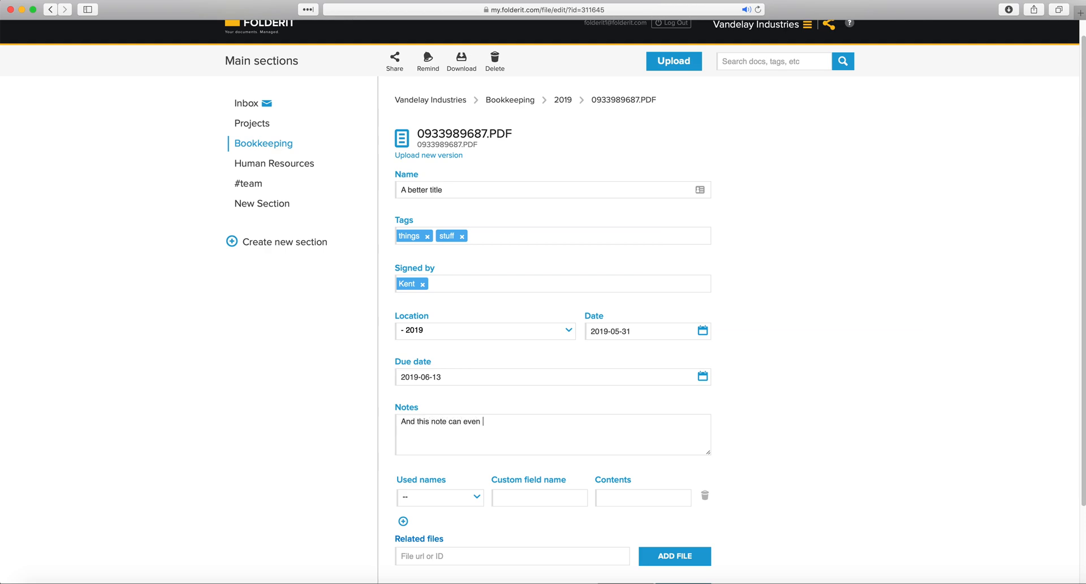
type("include web addresses")
type("https://www.folderit.com")
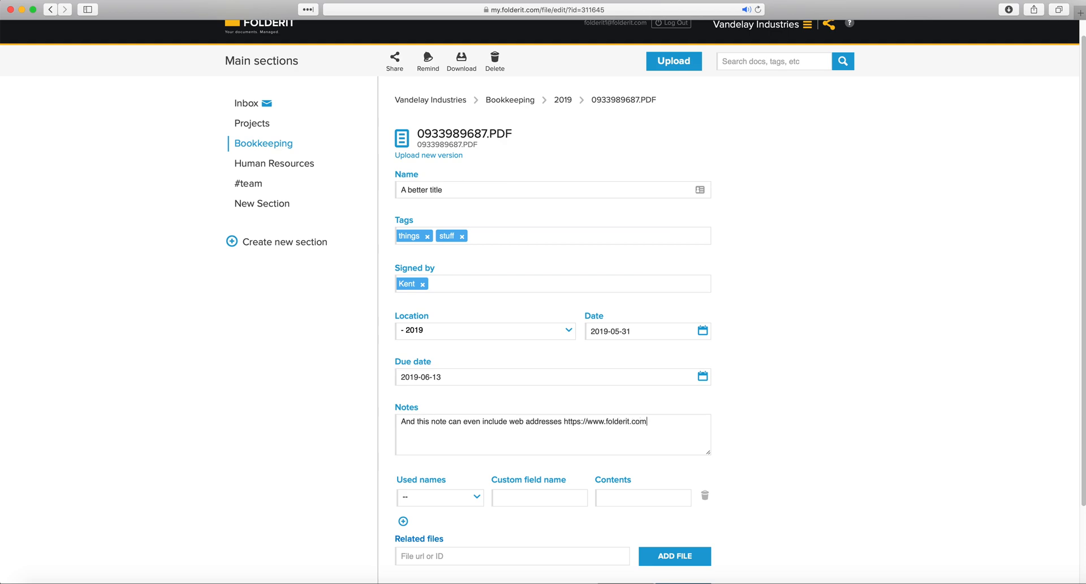
scroll(727, 534, "down", 3)
left_click(694, 517)
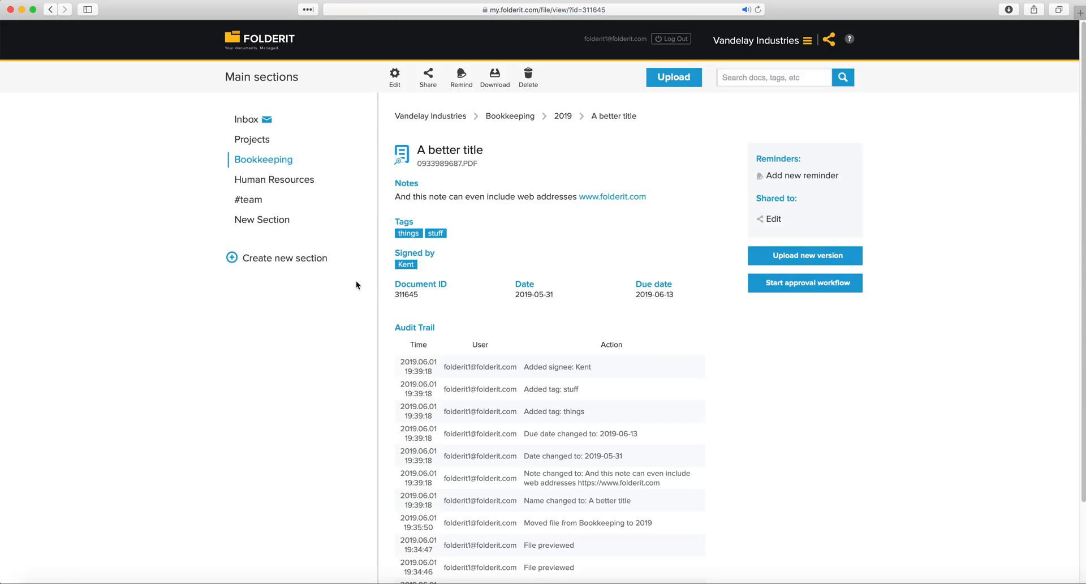
Highlight the saved notes, tags, signee and the web address in the note
left_click_drag(392, 181, 480, 270)
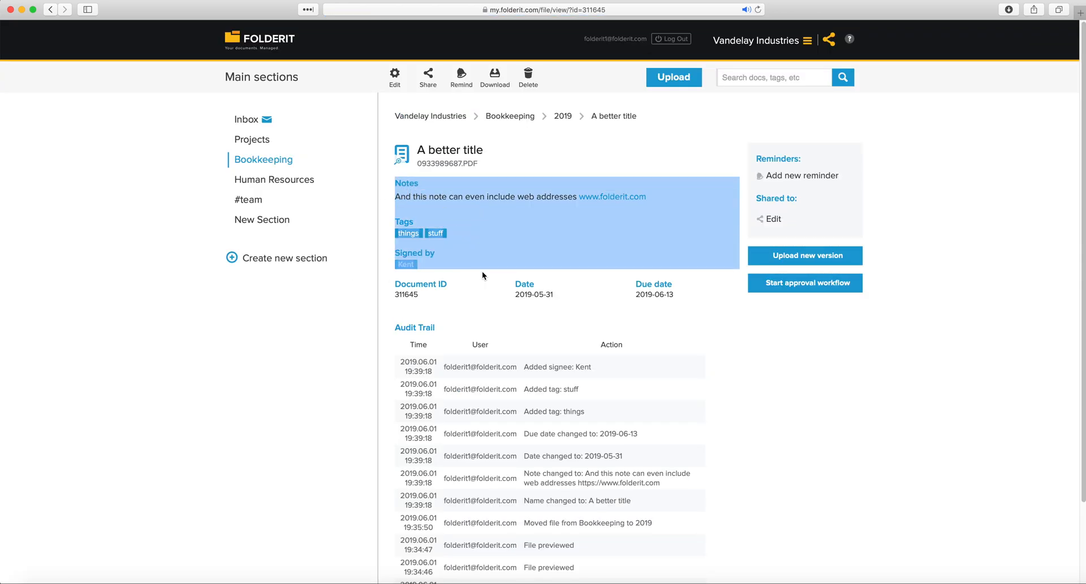
left_click(495, 277)
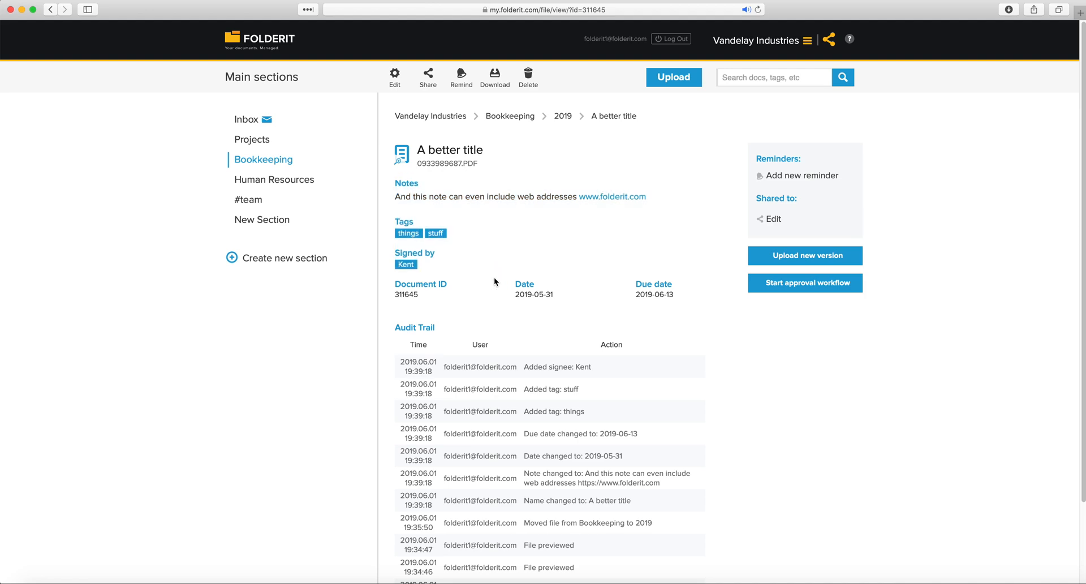
left_click_drag(657, 195, 580, 194)
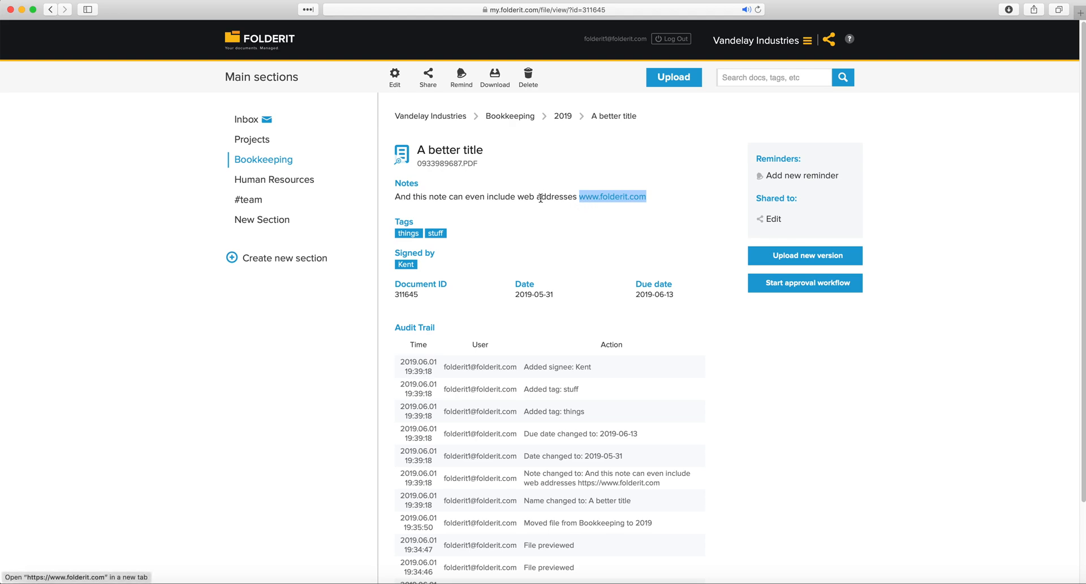
left_click(580, 205)
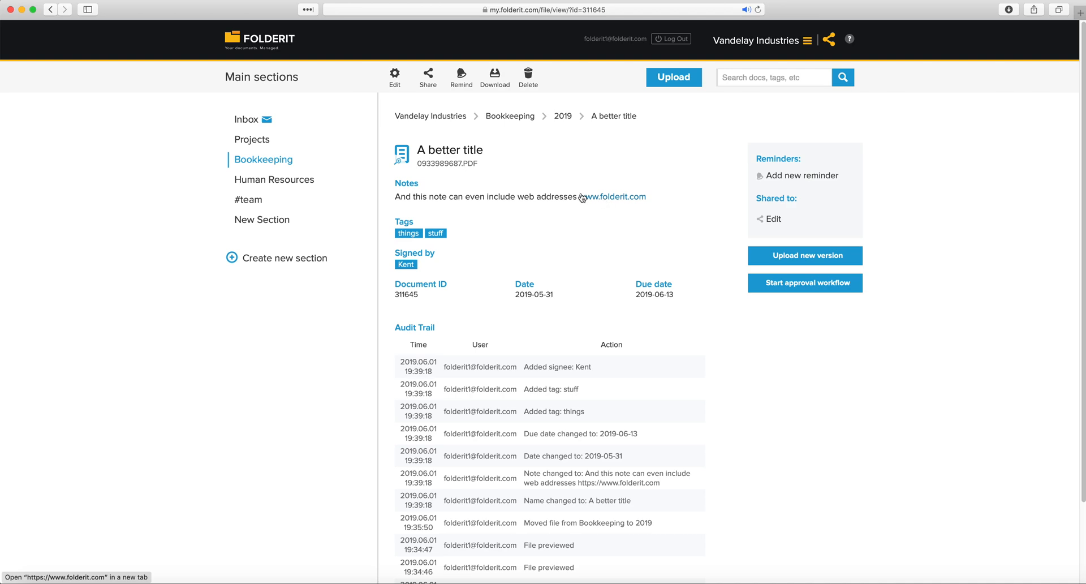
left_click_drag(484, 150, 419, 148)
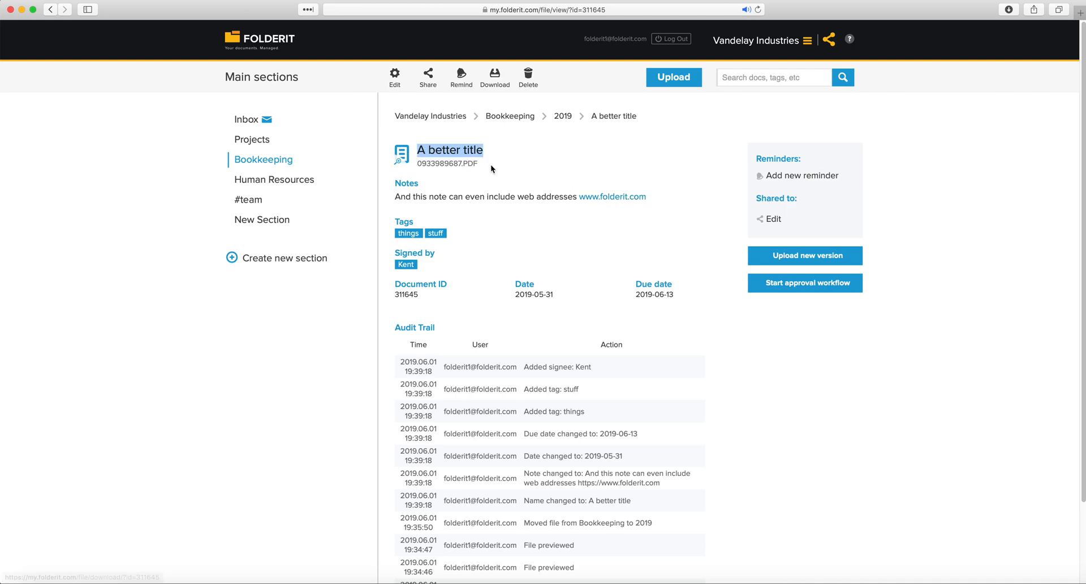
left_click_drag(481, 164, 425, 174)
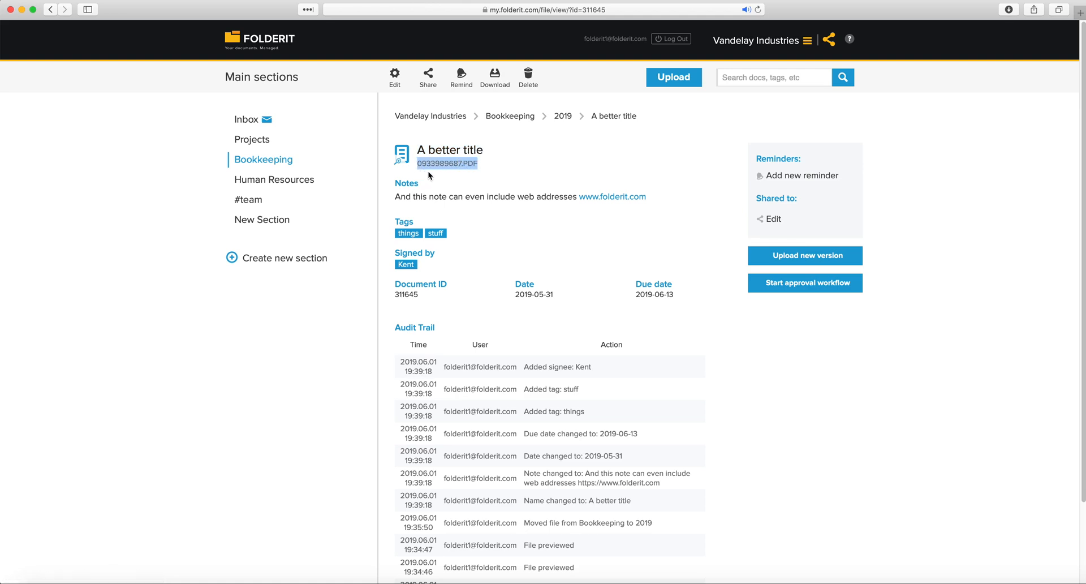
left_click(488, 149)
left_click_drag(490, 151, 413, 151)
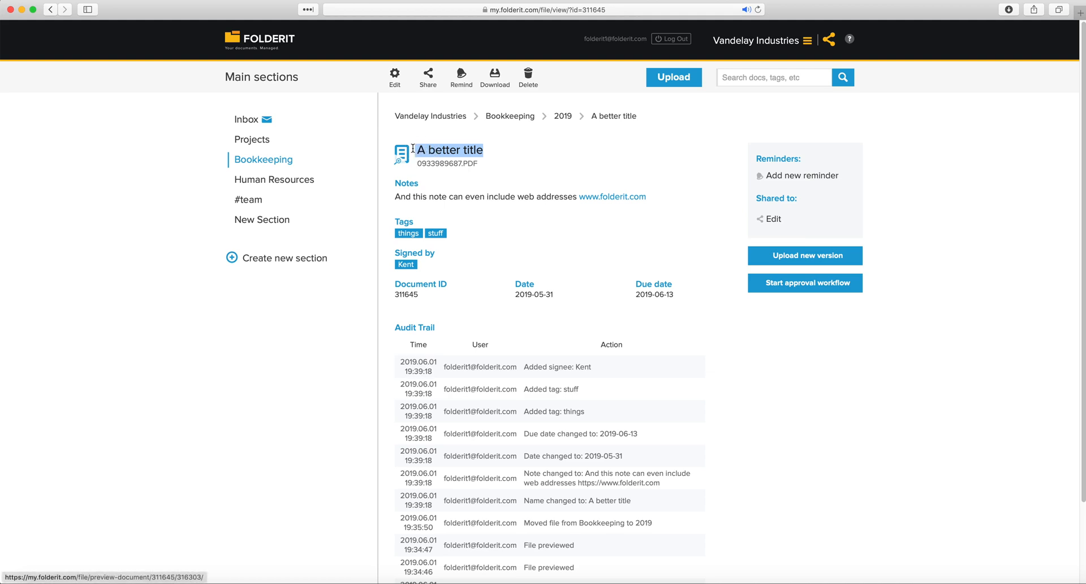
left_click(433, 165)
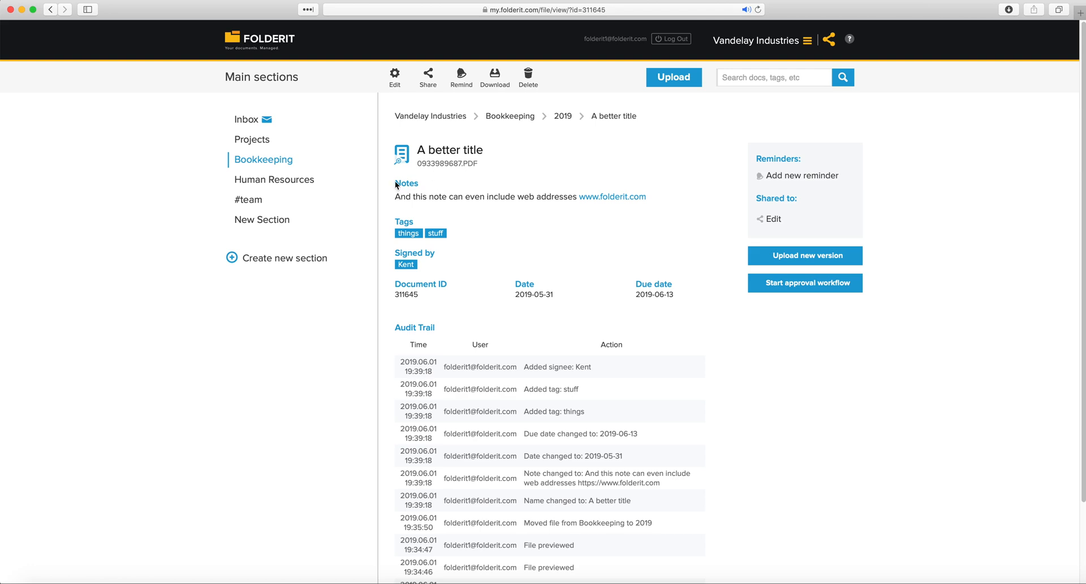
left_click_drag(395, 183, 696, 286)
left_click(690, 289)
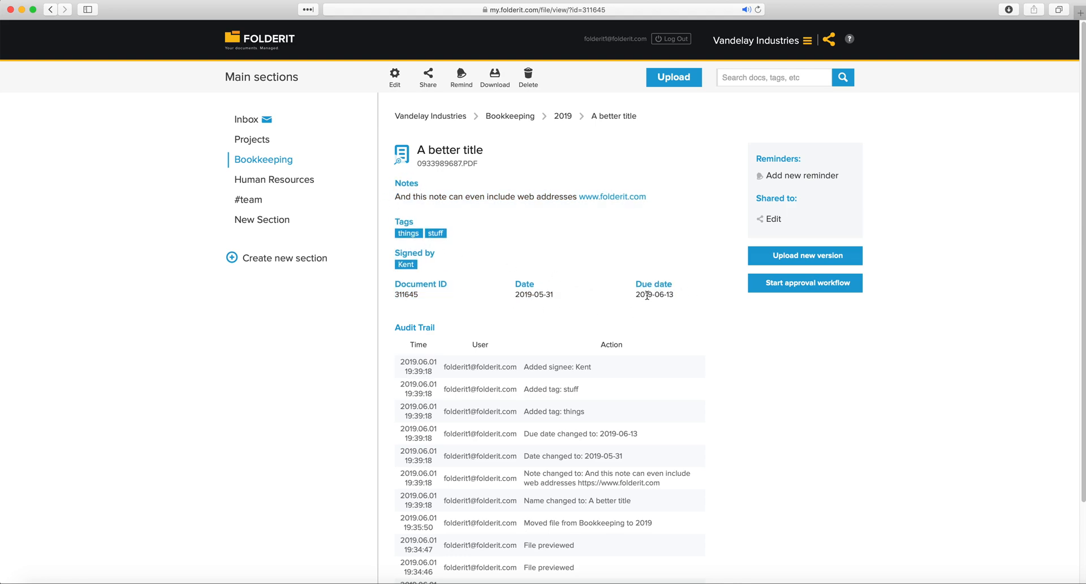
Add a custom field 'Archive number' with the value 123456789
left_click(395, 88)
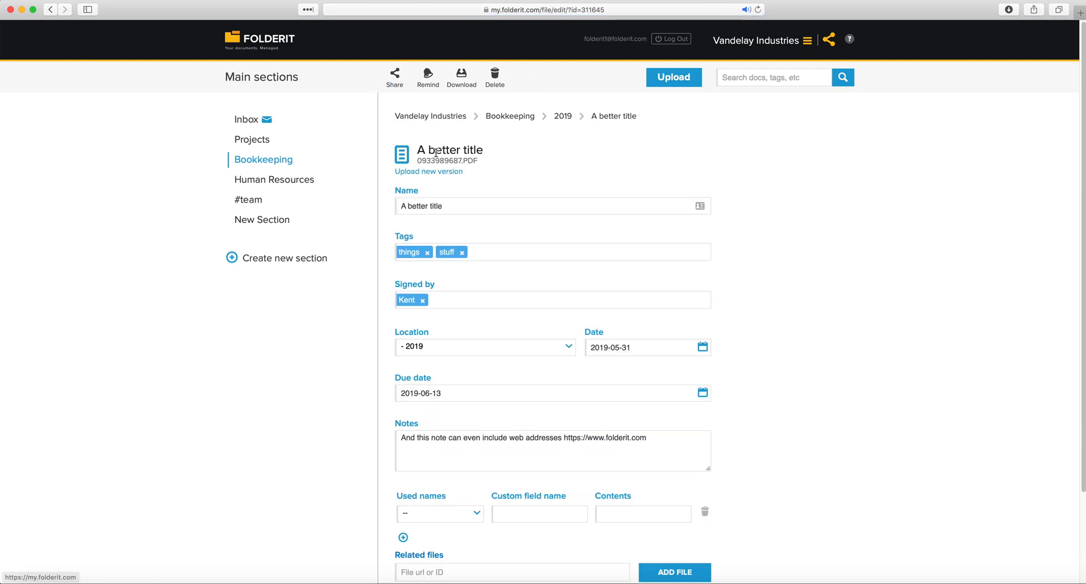
scroll(483, 320, "down", 3)
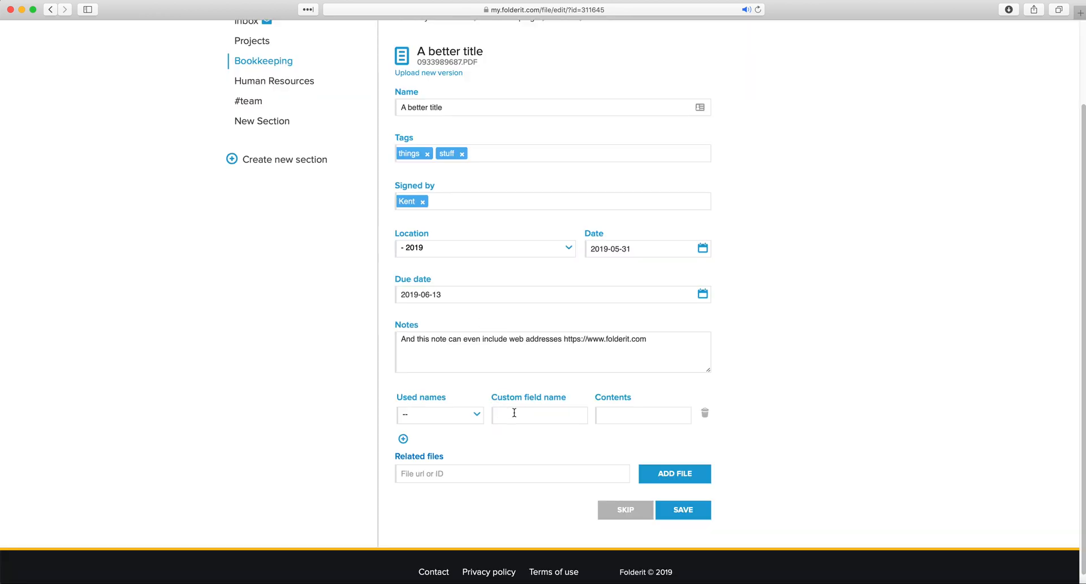
type("Archive number")
key("Tab")
type("123456789")
Add a second custom field 'Physical location:' with the value 'Room 123, Drawer 2'
left_click(404, 439)
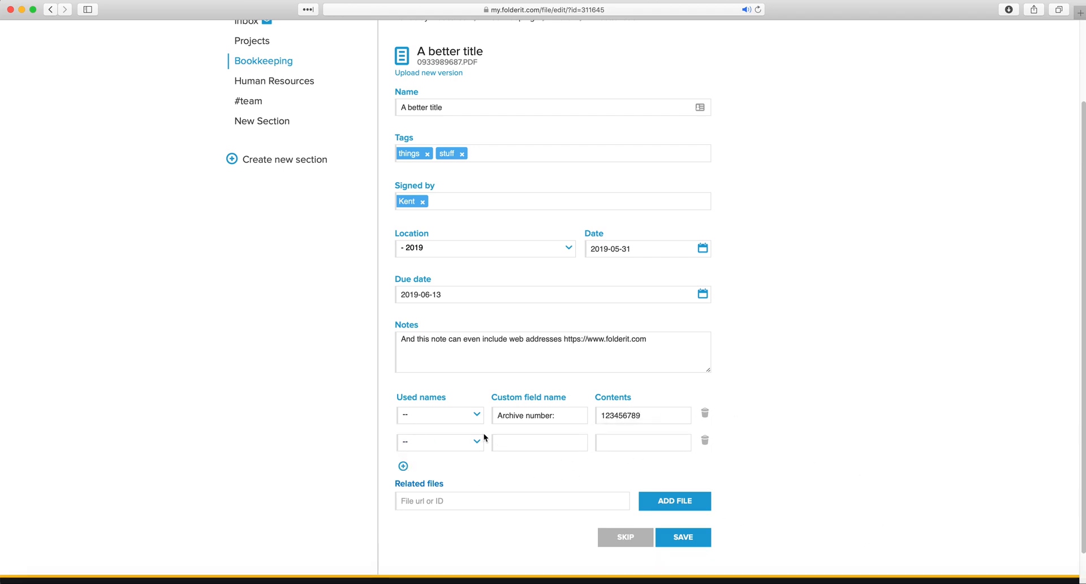
left_click(518, 444)
type("Physical location:")
key("Tab")
type("Room 123, Drawe")
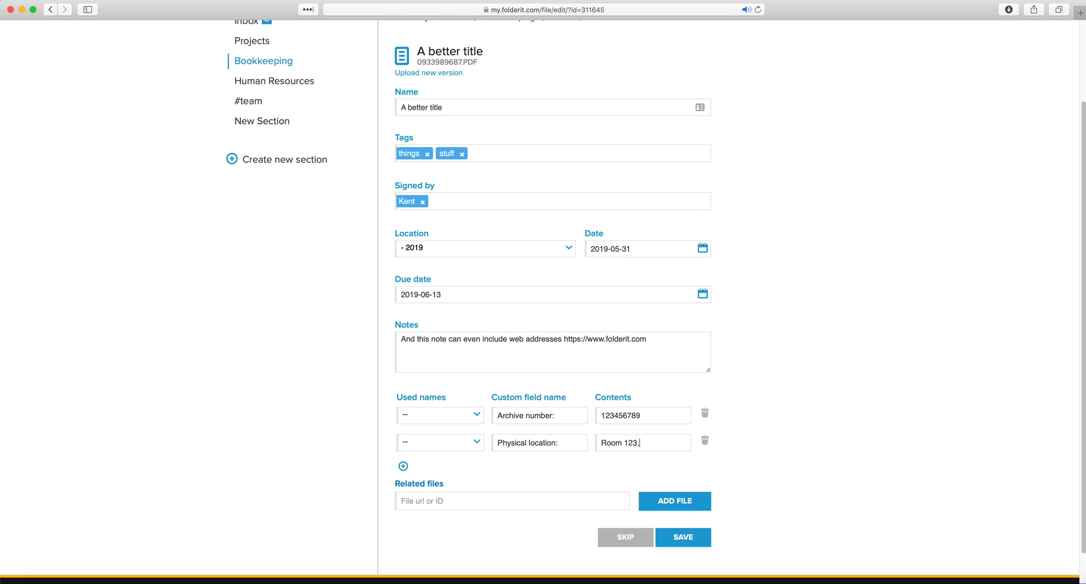
type("r 2")
key("Return")
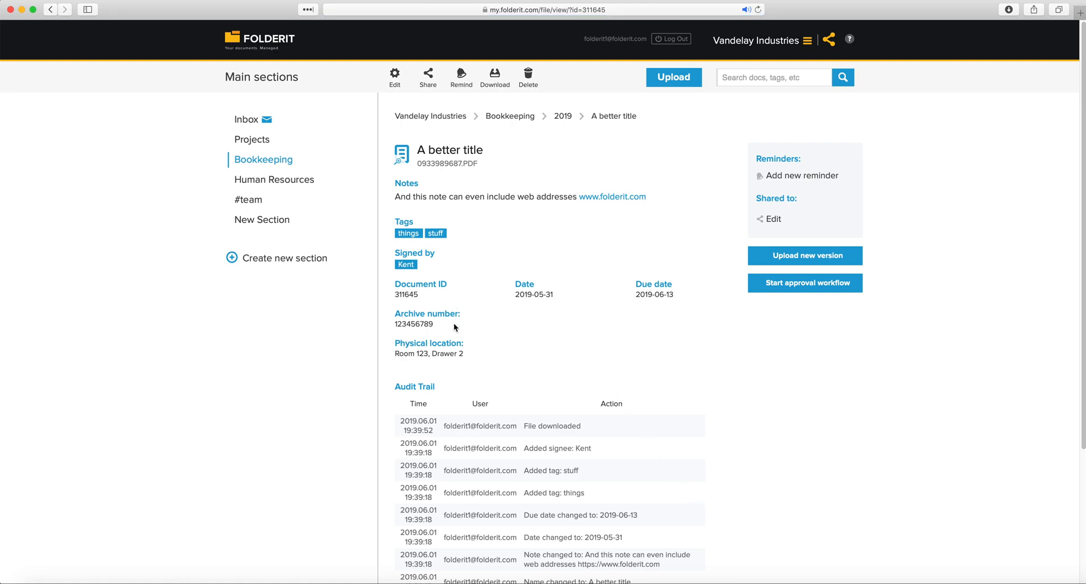
left_click_drag(475, 357, 392, 296)
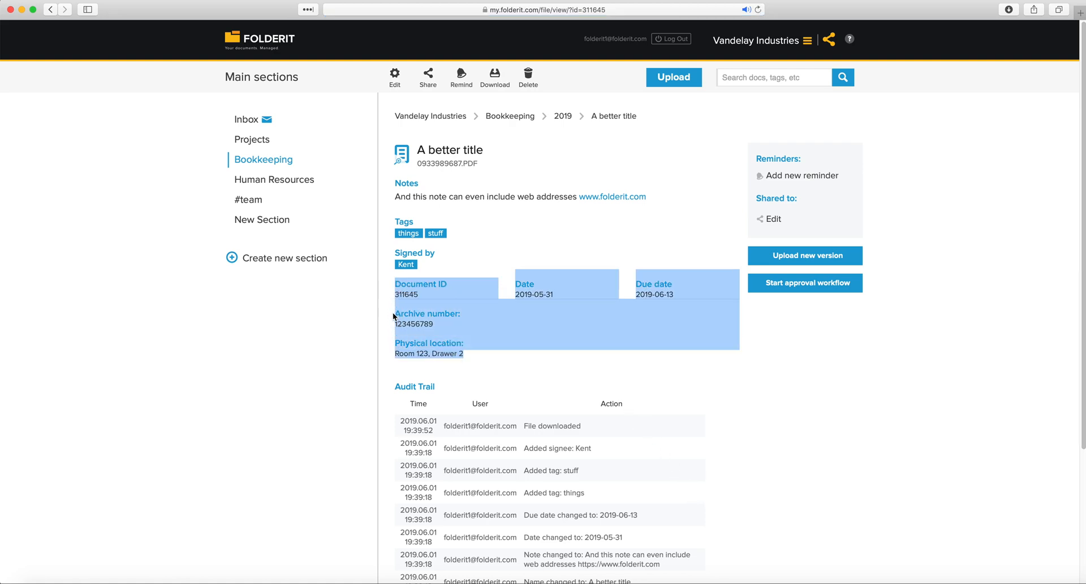
left_click(393, 314)
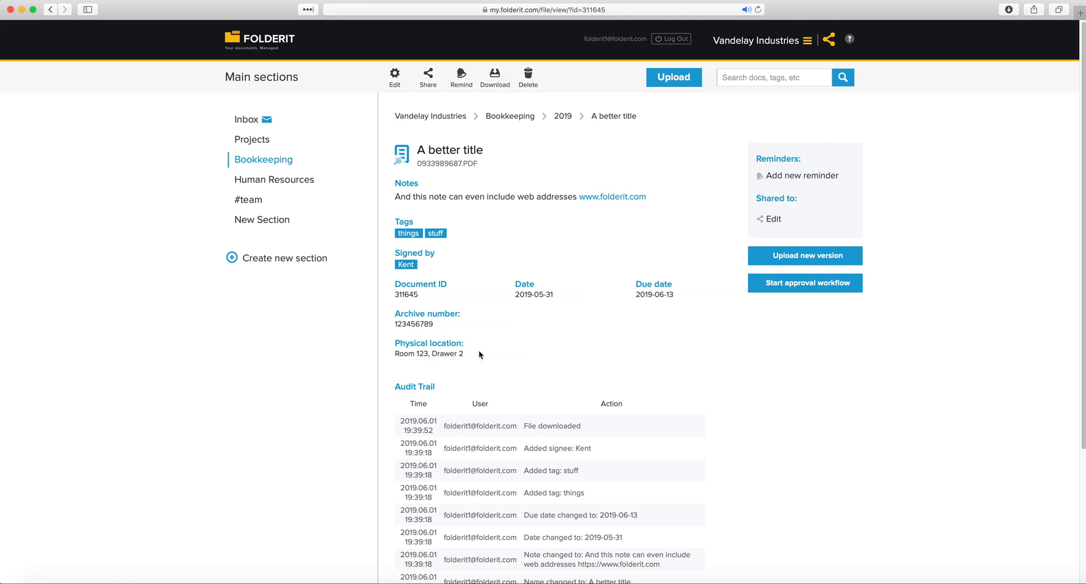
left_click_drag(553, 296, 433, 249)
left_click(496, 324)
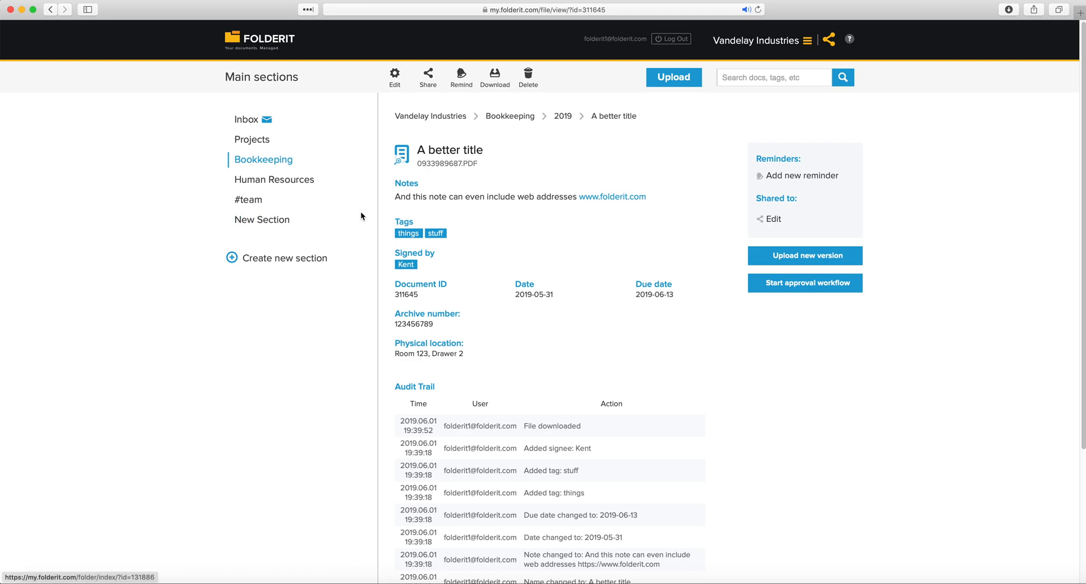
Upload Tax law.jpg into the Human Resources section
left_click(266, 182)
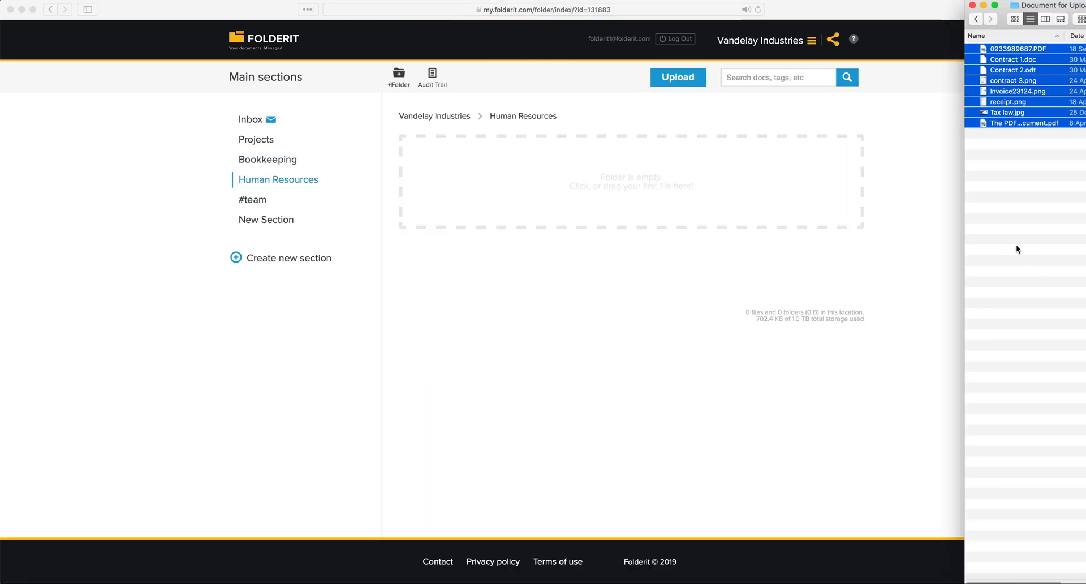
left_click(1016, 245)
left_click_drag(999, 114, 597, 187)
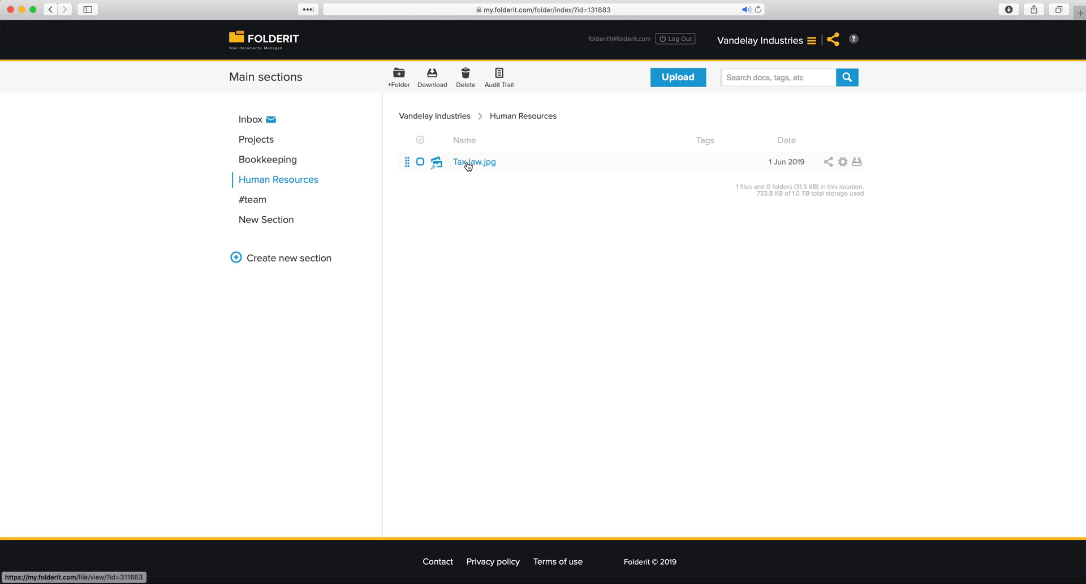
Copy Tax law.jpg's document ID 311653, then go to the Bookkeeping 2019 folder
left_click(467, 163)
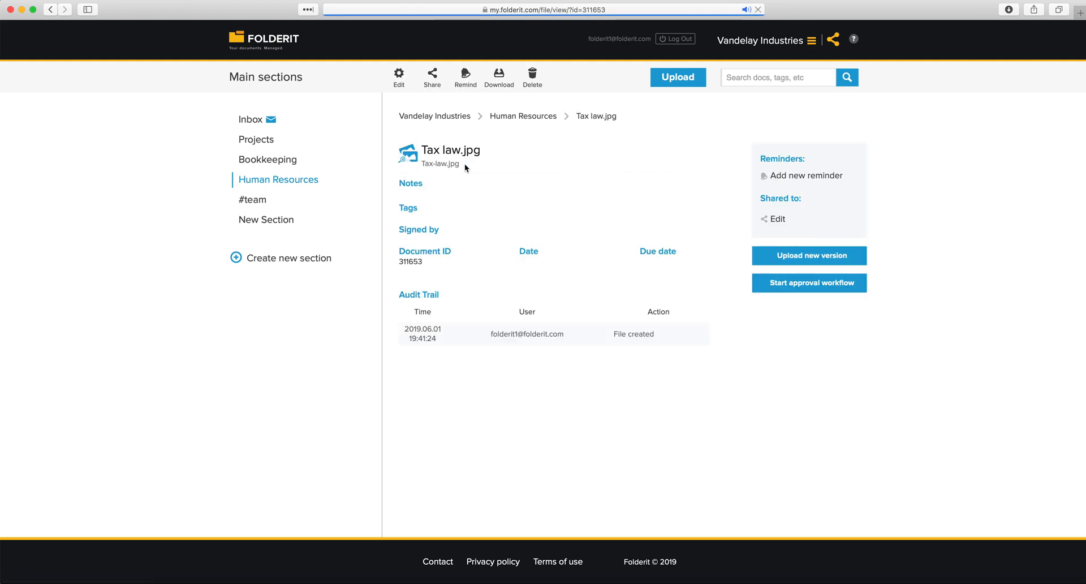
left_click_drag(422, 262, 399, 262)
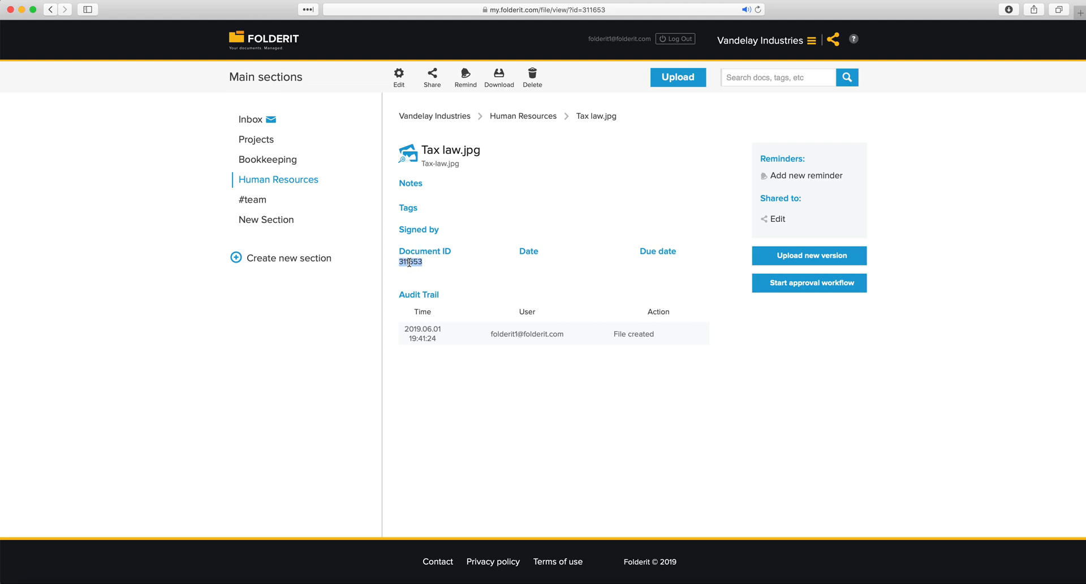
right_click(411, 262)
left_click(450, 294)
left_click(273, 160)
left_click(467, 162)
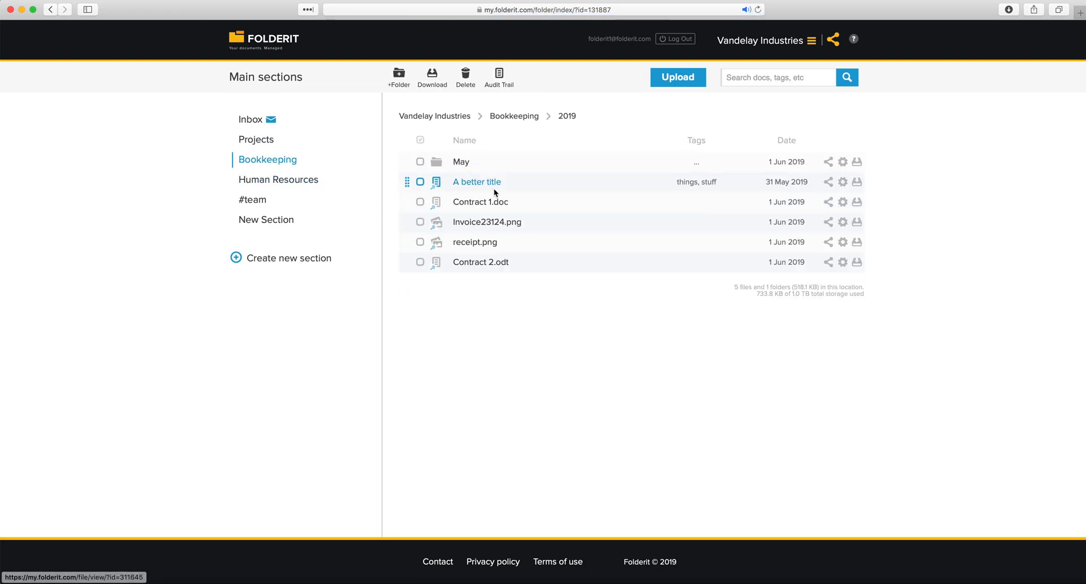
In the 'A better title' edit form, paste ID 311653 into Related files and add it
left_click(484, 182)
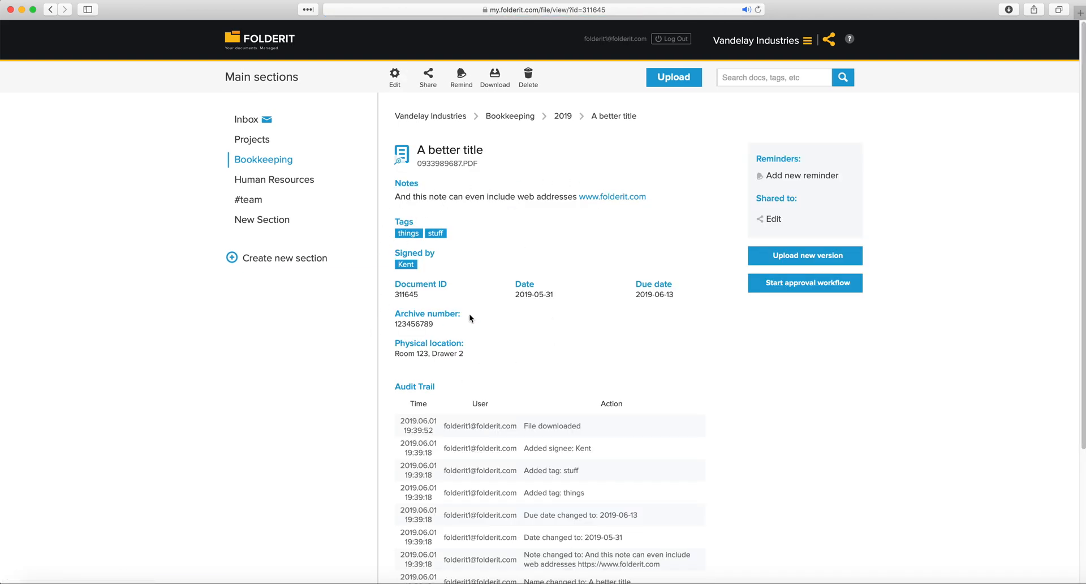
left_click(394, 86)
scroll(338, 169, "down", 1)
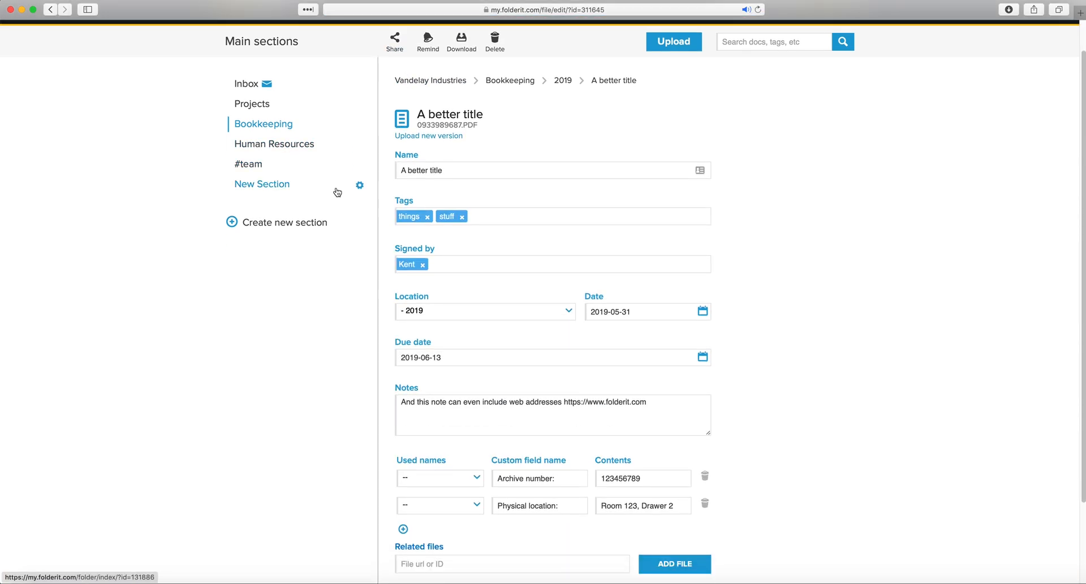
scroll(337, 191, "down", 3)
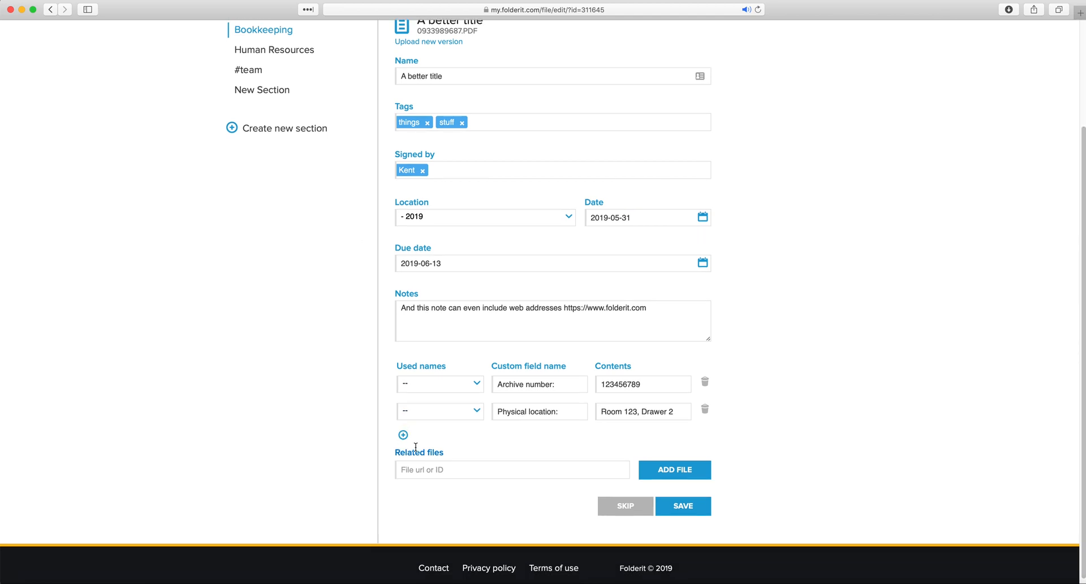
left_click_drag(397, 447, 456, 448)
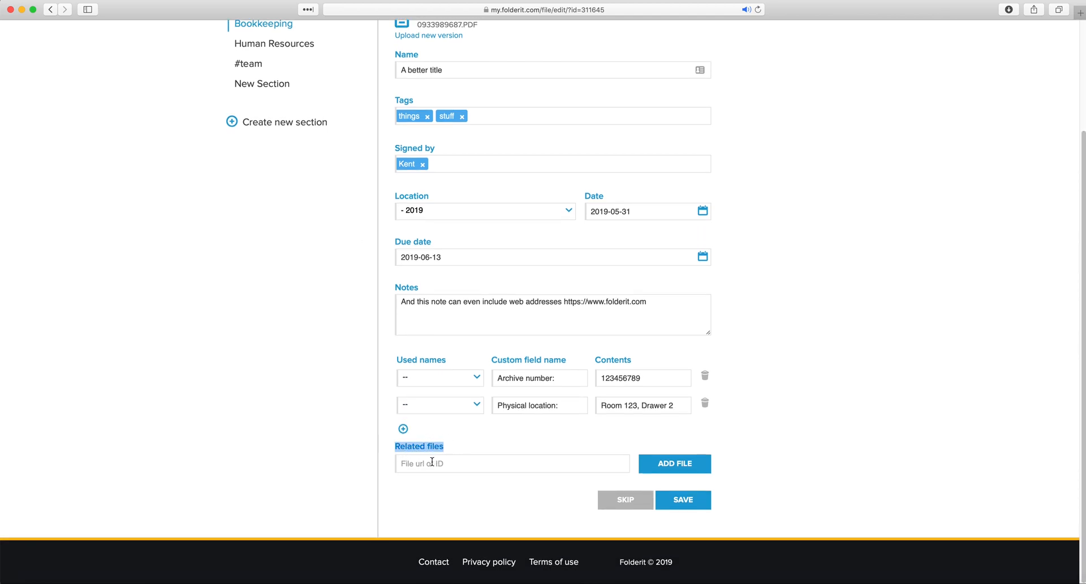
left_click(409, 464)
right_click(409, 463)
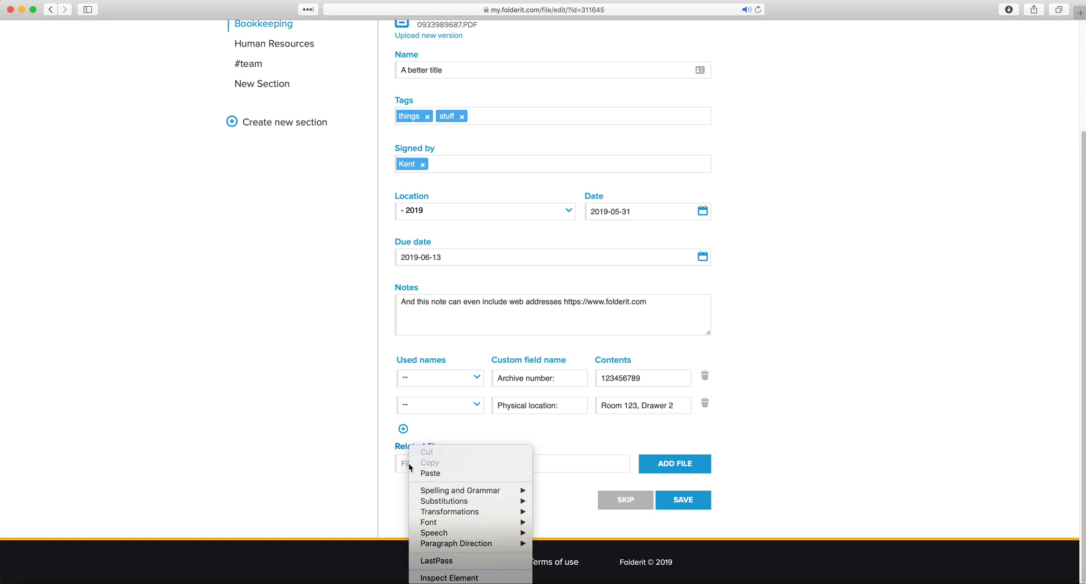
left_click(424, 471)
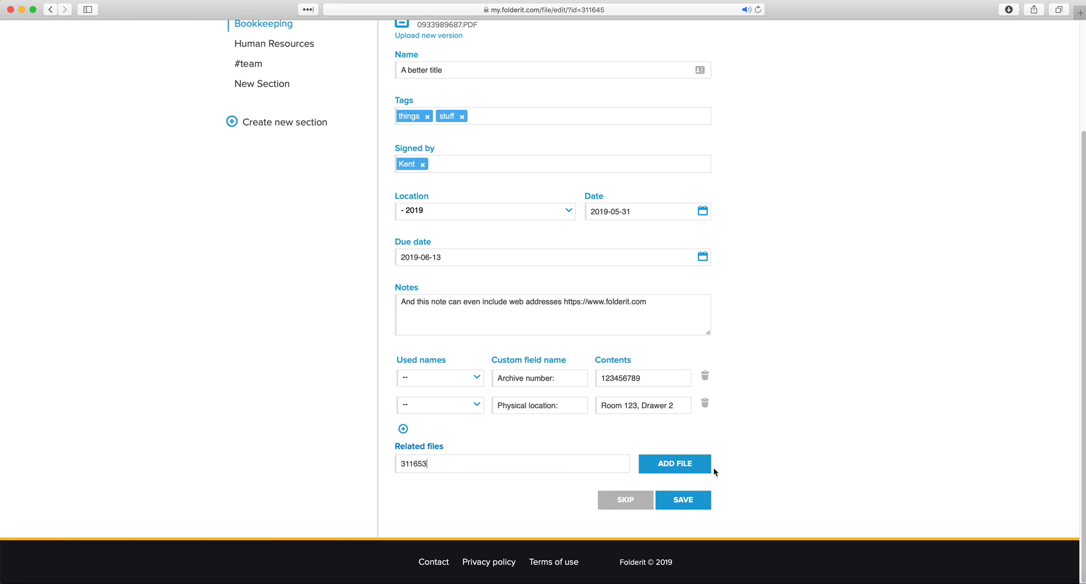
left_click(689, 466)
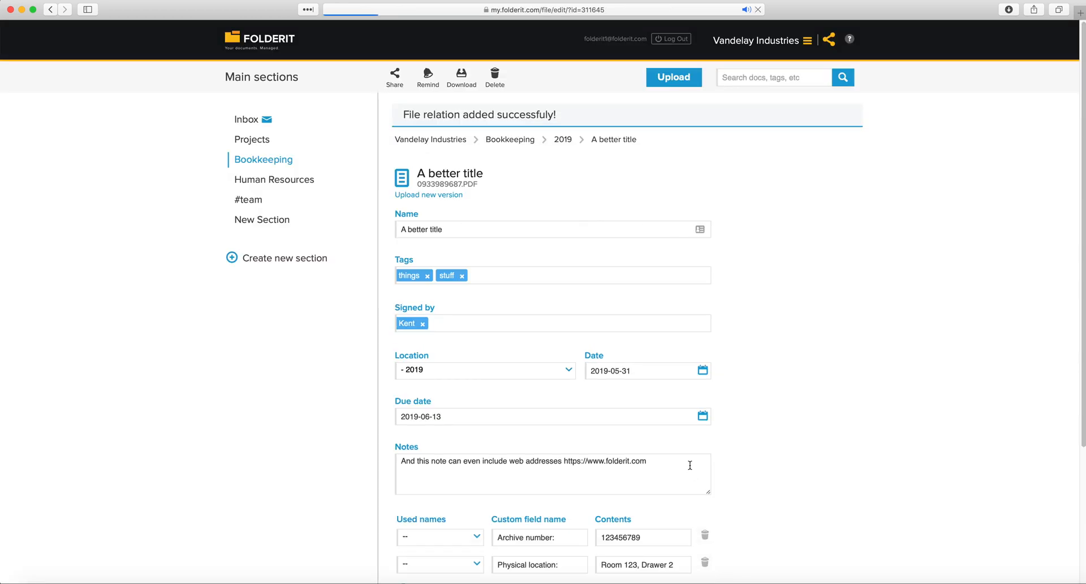
Save the edited details of 'A better title'
left_click_drag(515, 467, 466, 468)
left_click(544, 478)
left_click(685, 501)
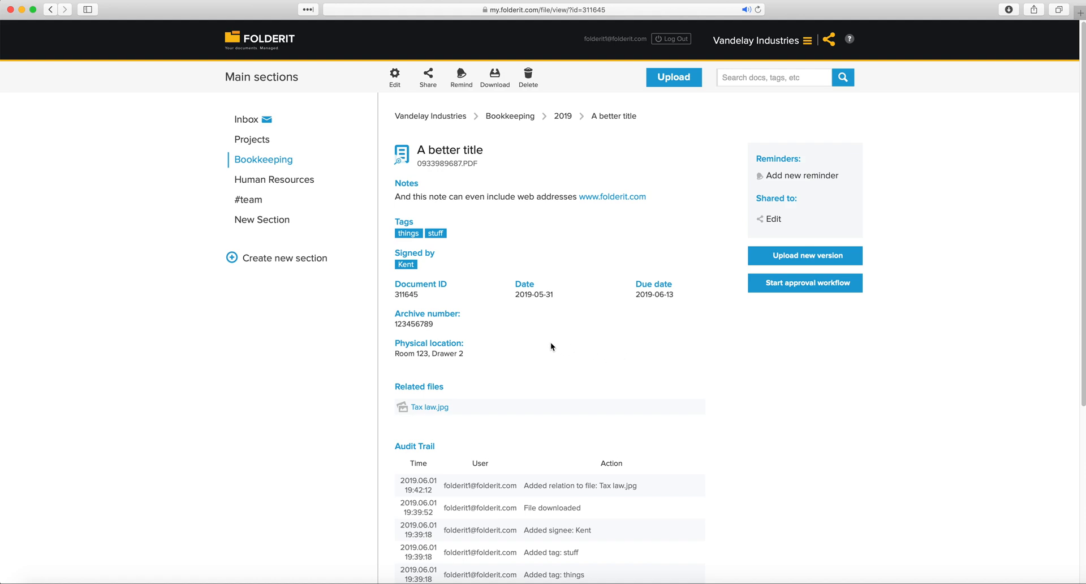
left_click_drag(395, 381, 475, 406)
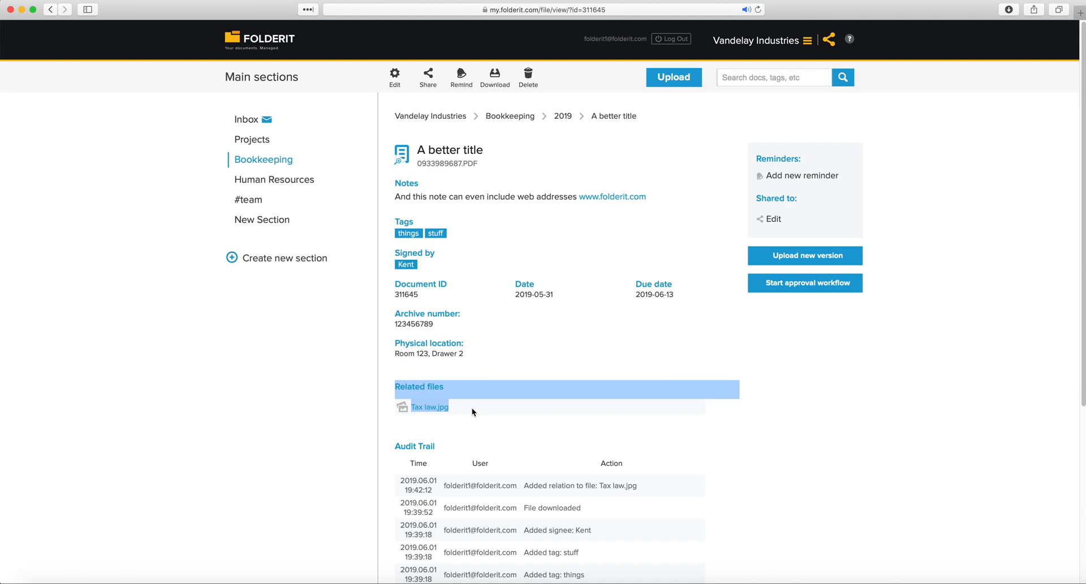
left_click(471, 408)
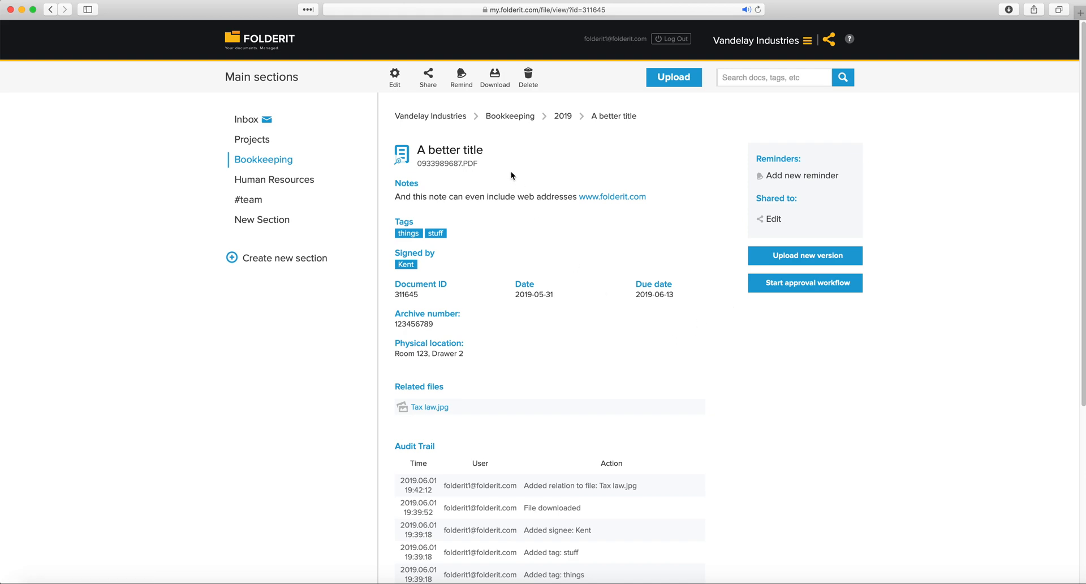
left_click_drag(461, 157, 396, 169)
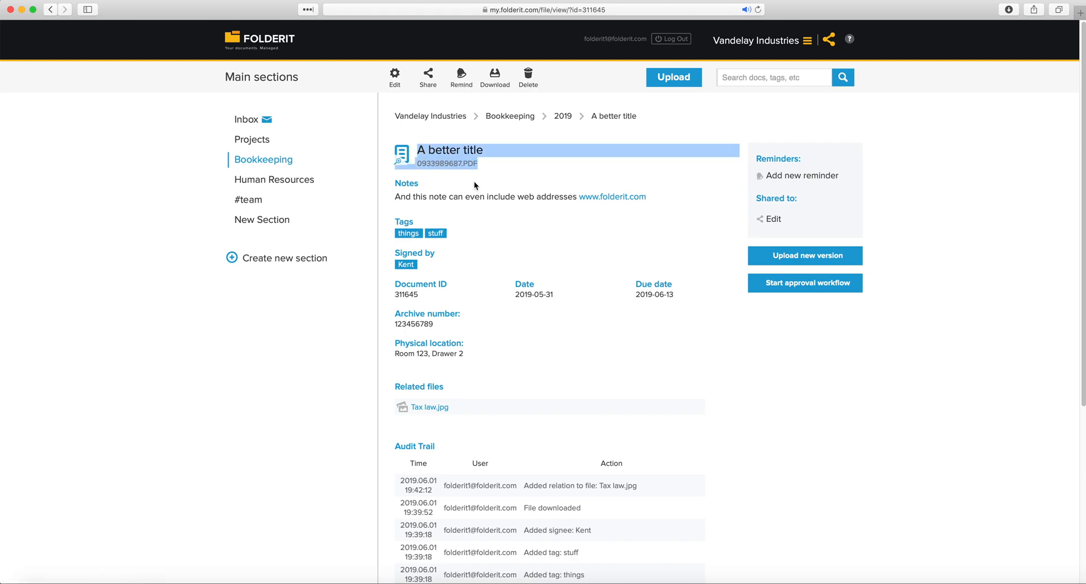
left_click(619, 218)
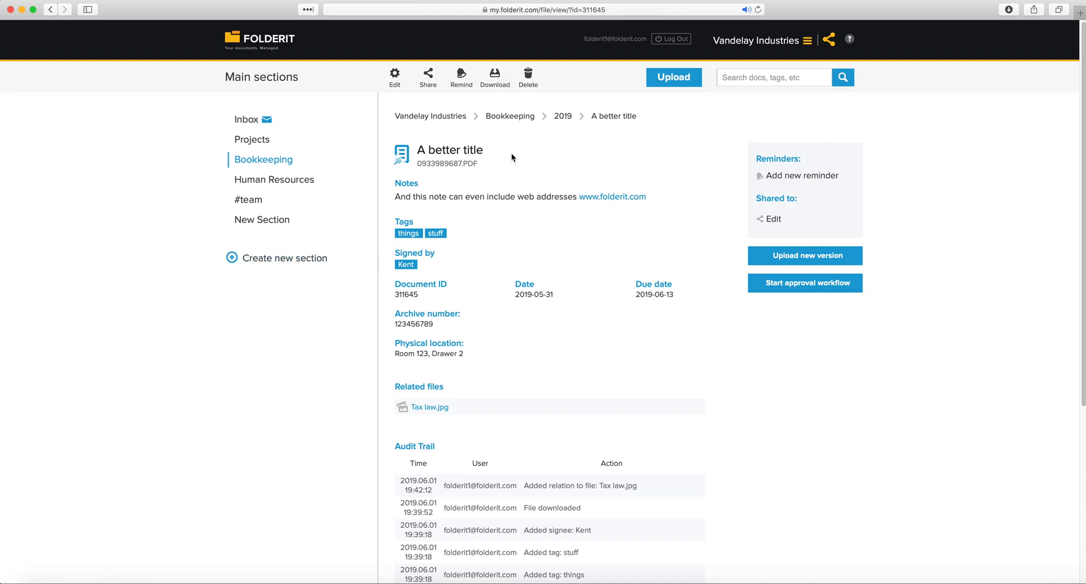
left_click_drag(482, 165, 413, 164)
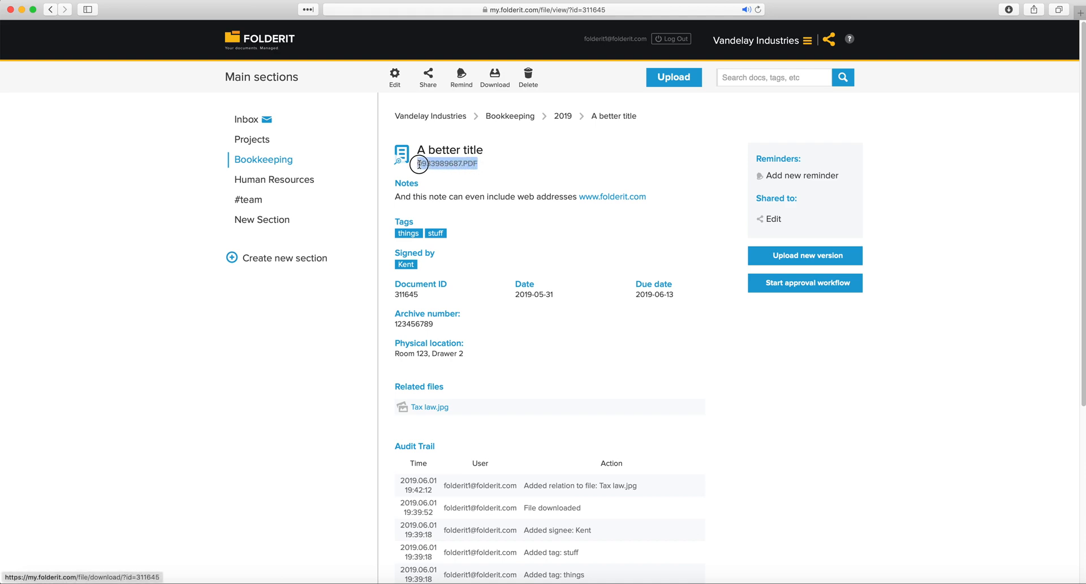
left_click(504, 166)
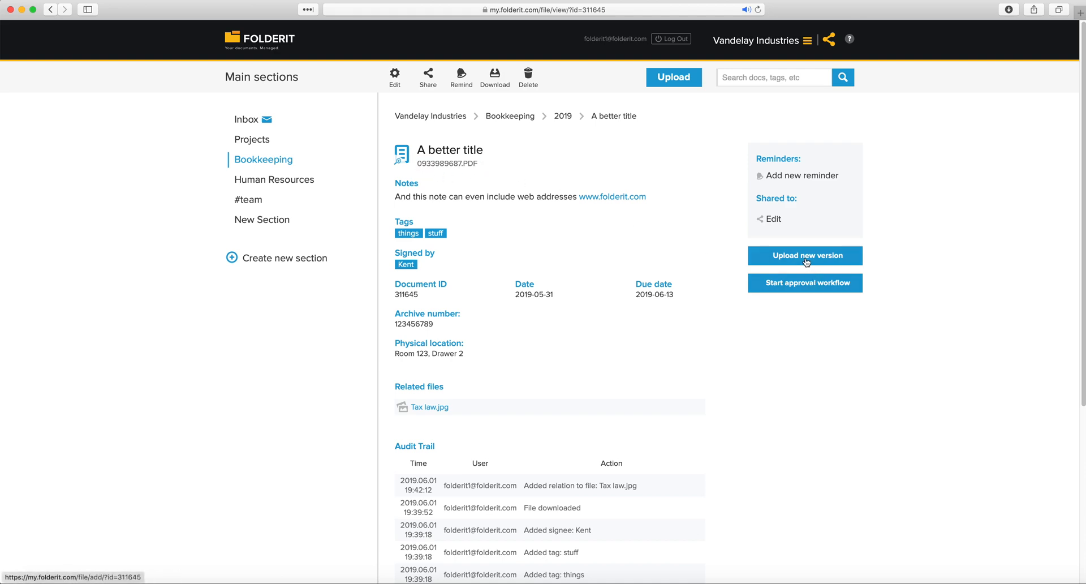
Upload contract 3.png as a new version of 'A better title'
left_click_drag(731, 252, 805, 255)
left_click(706, 250)
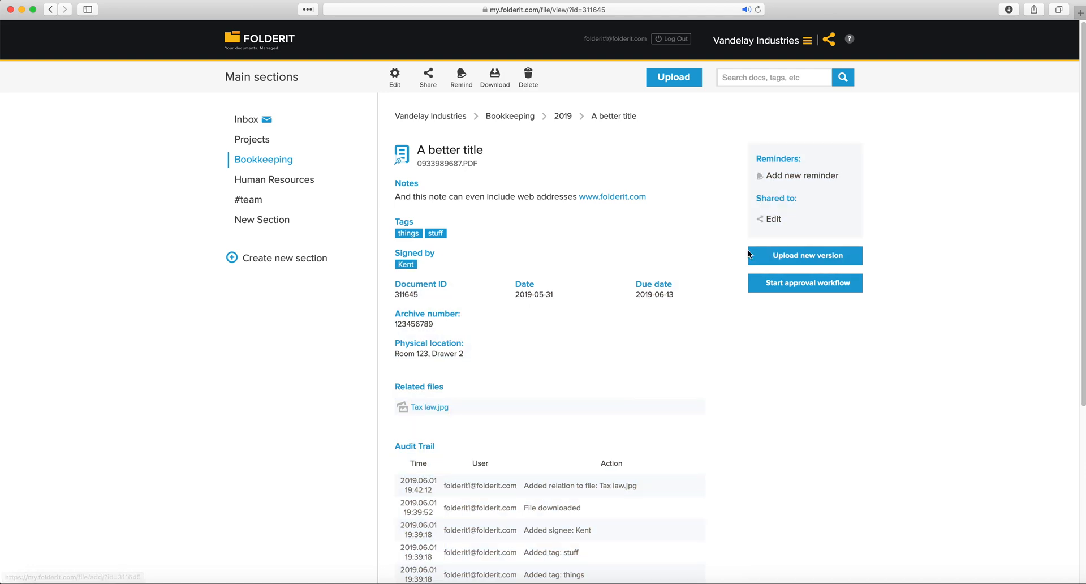
left_click(818, 260)
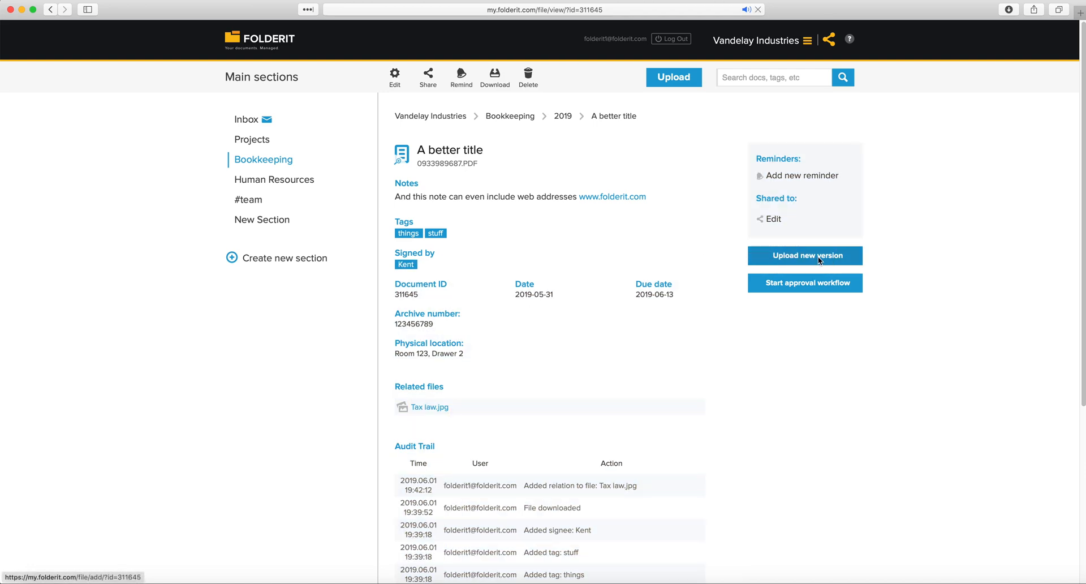
left_click(1029, 153)
left_click_drag(1002, 81, 628, 168)
left_click(637, 248)
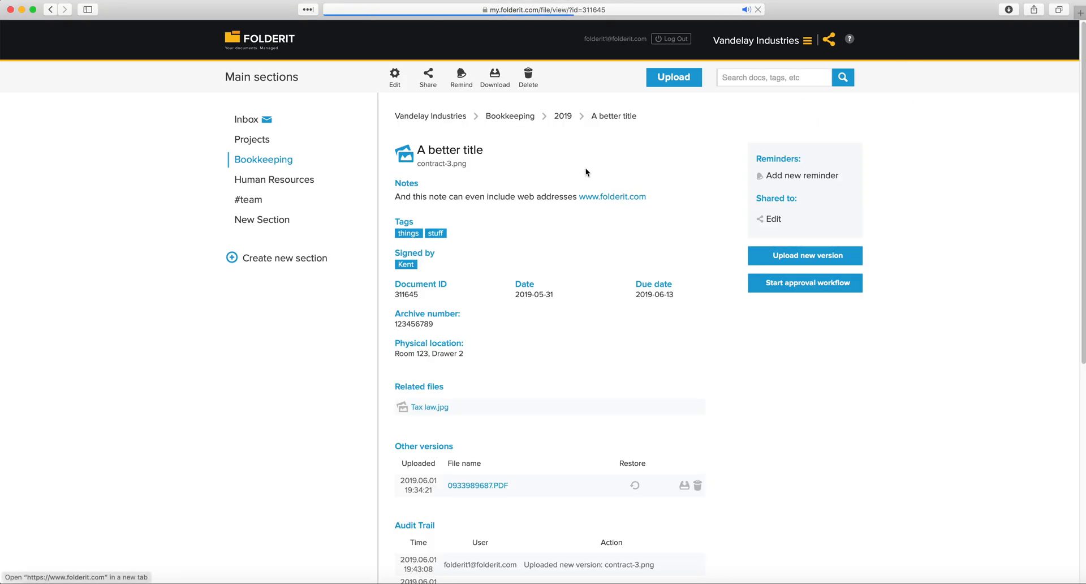
left_click_drag(474, 164, 415, 159)
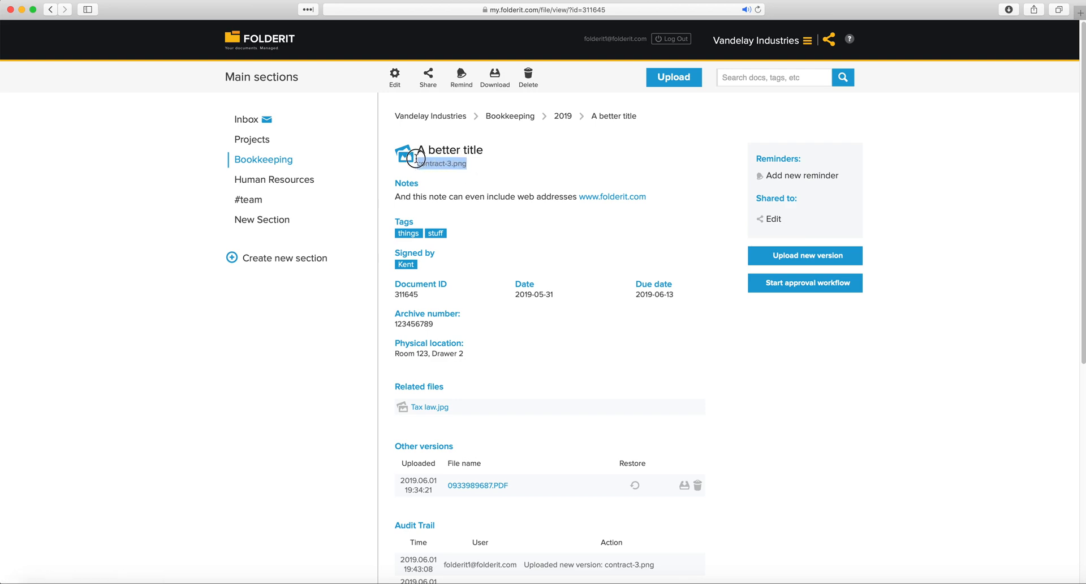
left_click(466, 184)
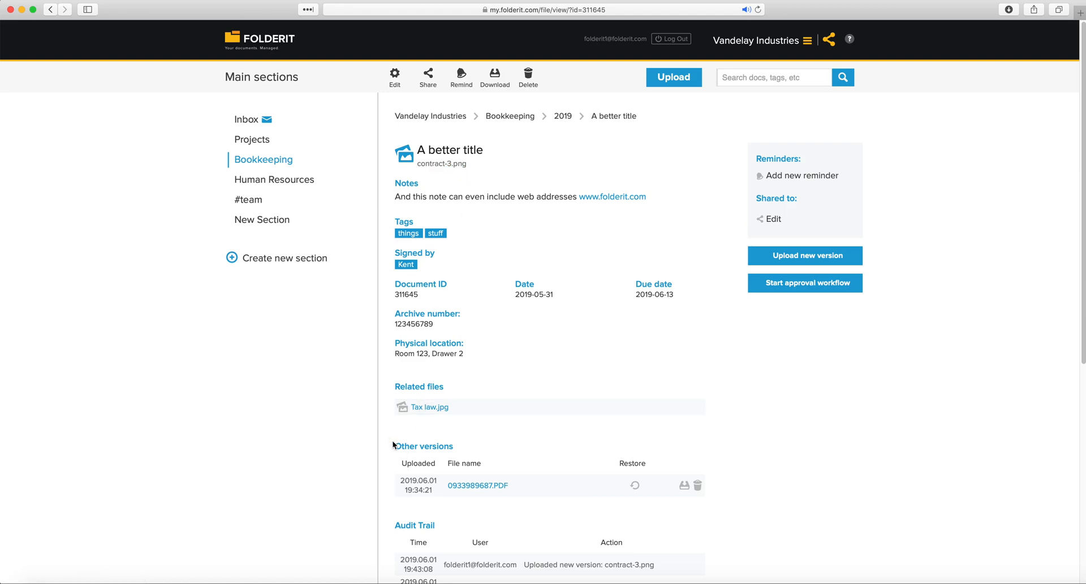
left_click_drag(394, 443, 582, 472)
left_click(508, 452)
left_click_drag(394, 446, 456, 448)
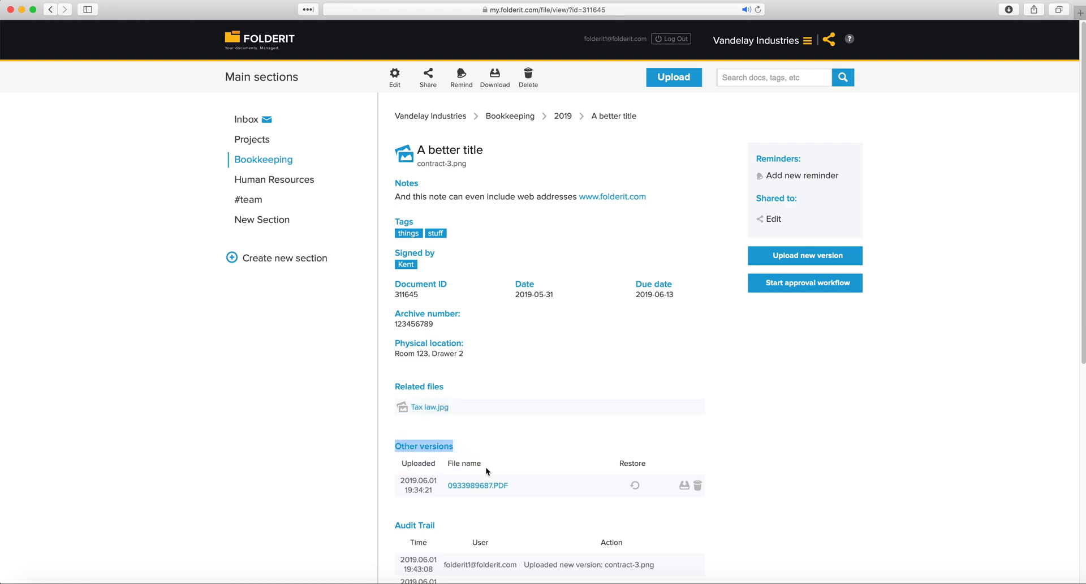
left_click(480, 491)
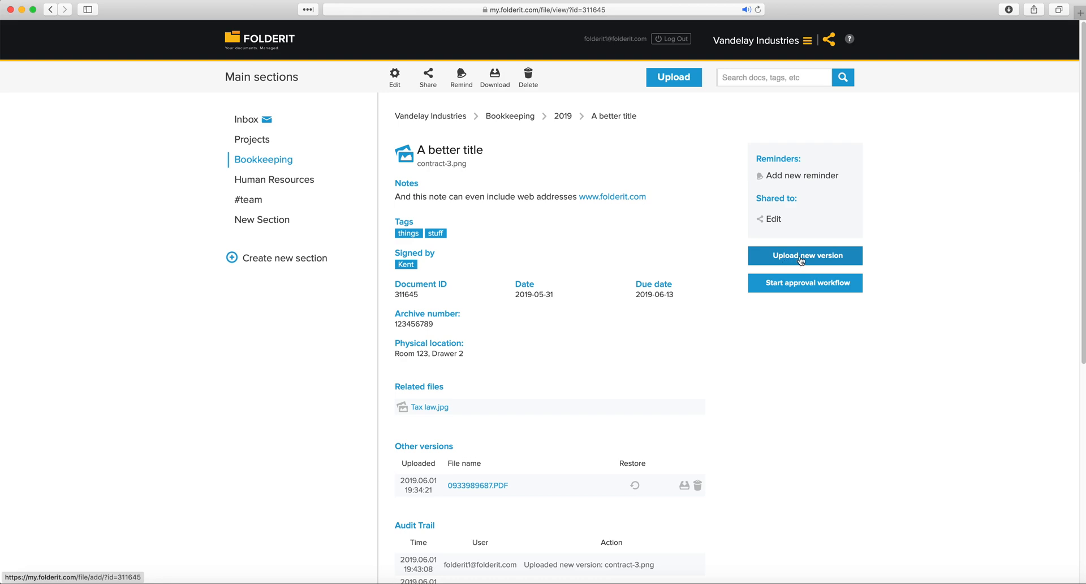
Upload Contract 2.odt as a newer version of the document
left_click(801, 257)
left_click_drag(1003, 70, 651, 182)
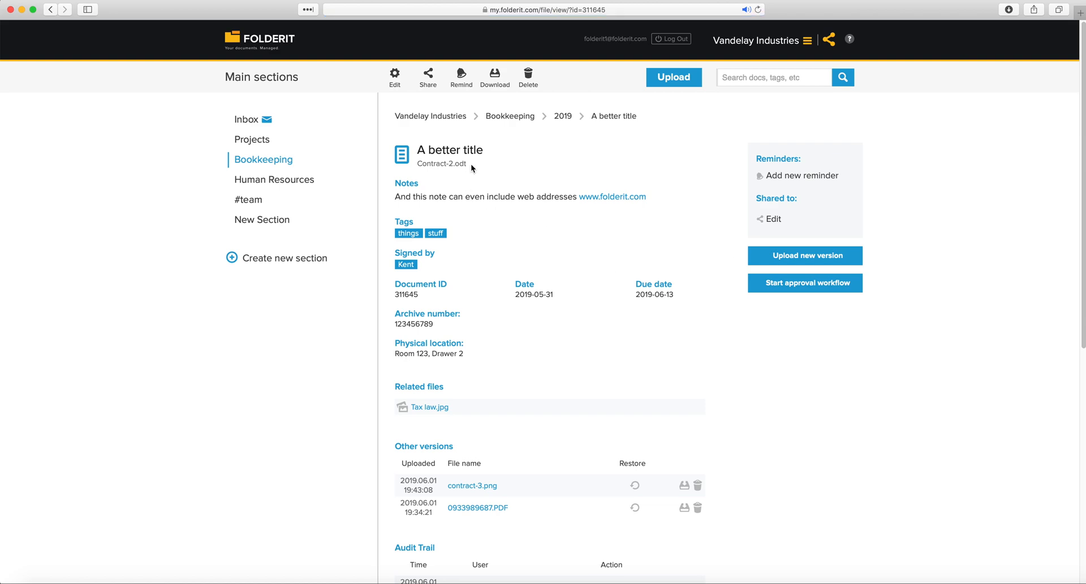
left_click_drag(470, 164, 417, 164)
scroll(478, 221, "down", 3)
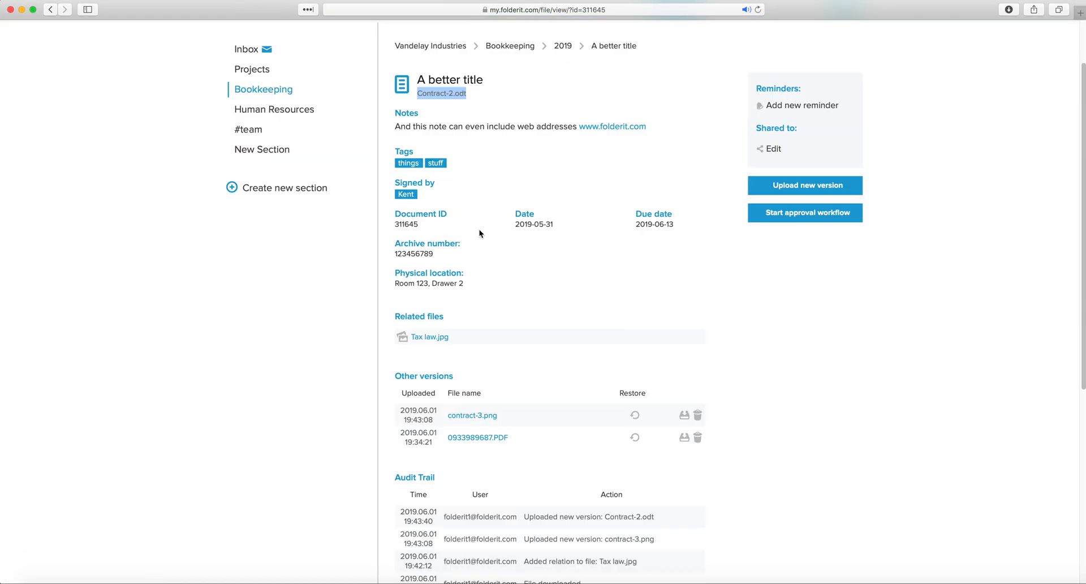
left_click_drag(403, 391, 516, 438)
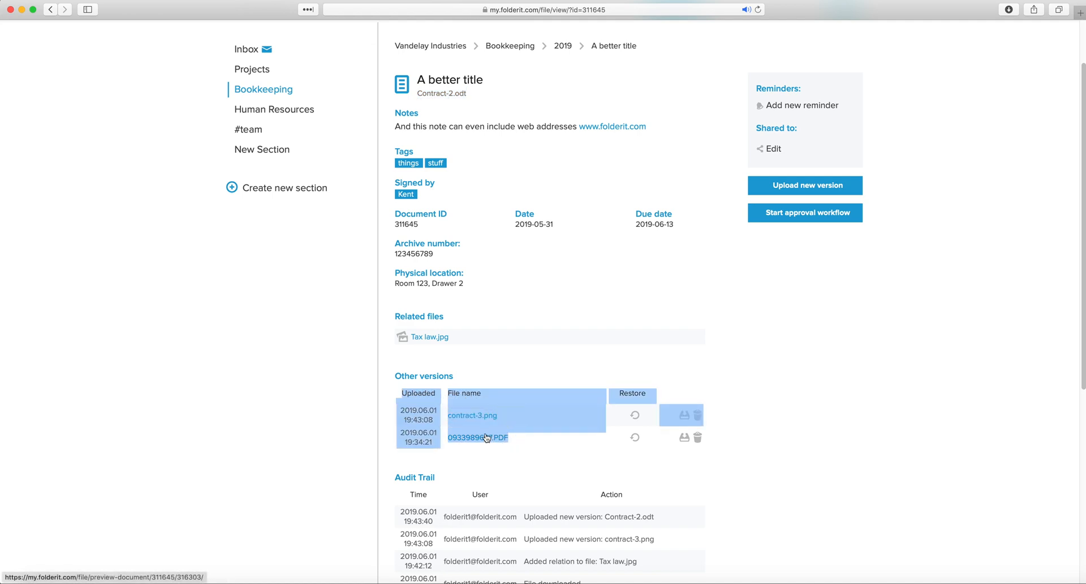
left_click(492, 449)
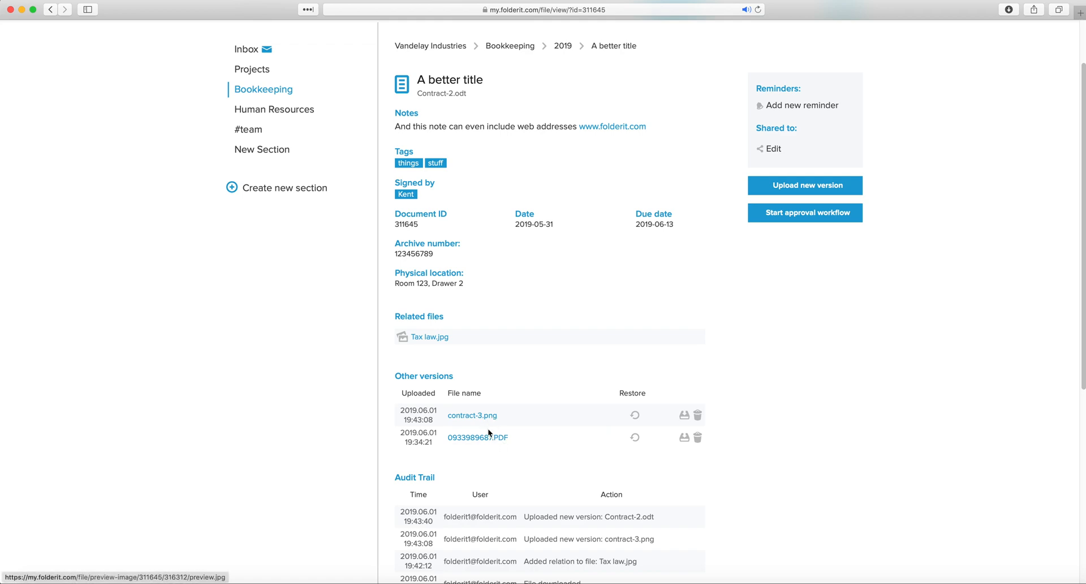
left_click(698, 439)
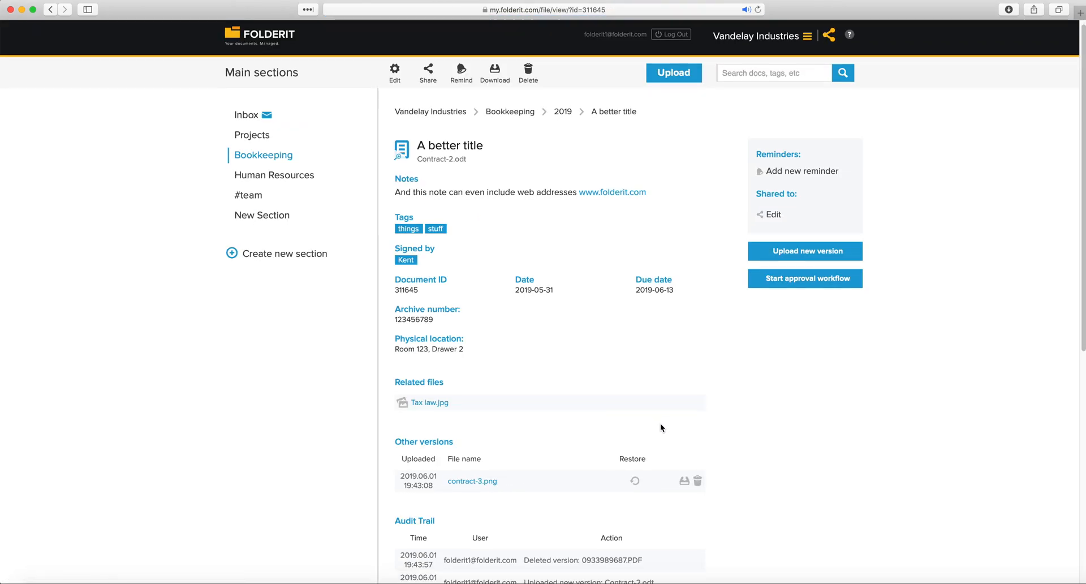
Download contract-3.png and restore it as current, moving Contract-2.odt to Other versions
left_click(684, 481)
left_click_drag(503, 482, 450, 481)
left_click(623, 484)
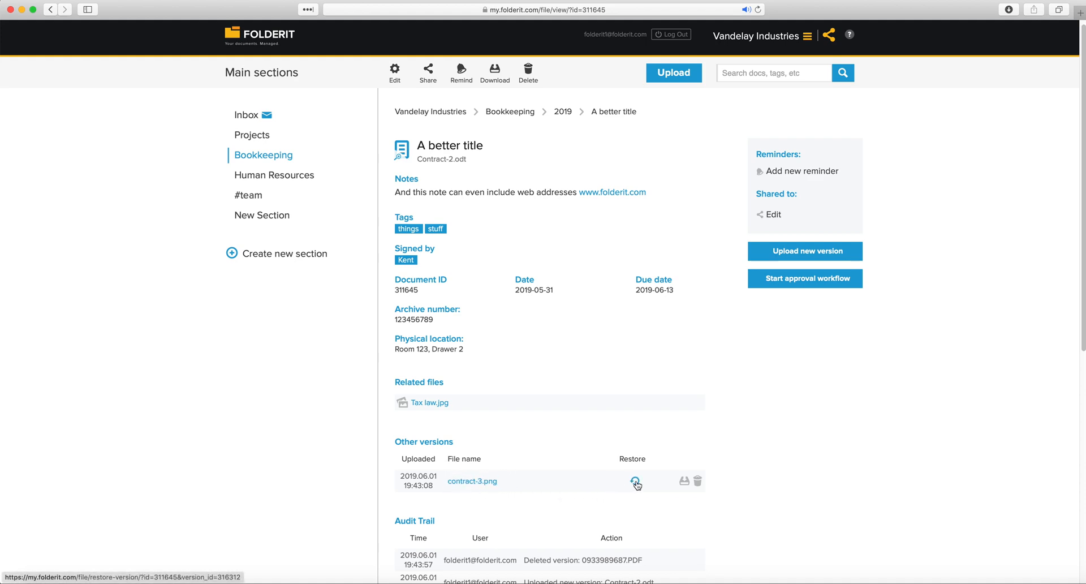
left_click(635, 482)
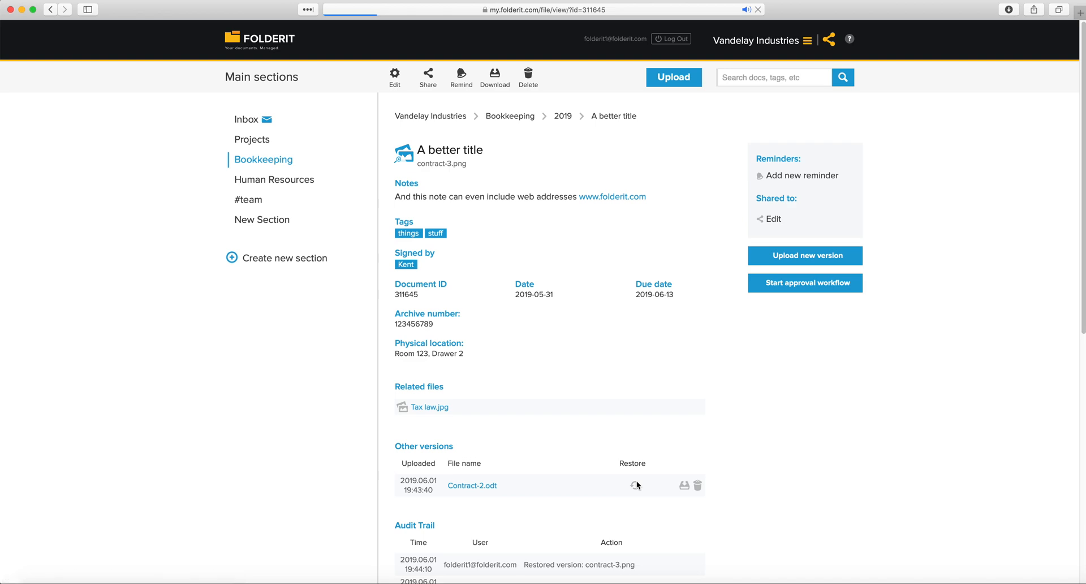
left_click_drag(473, 164, 418, 164)
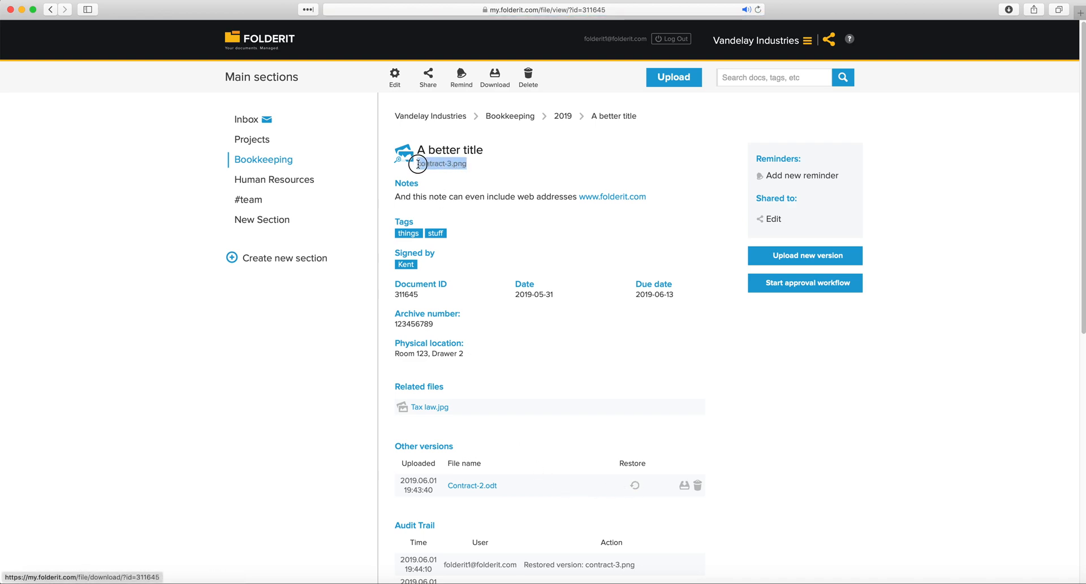
left_click(482, 166)
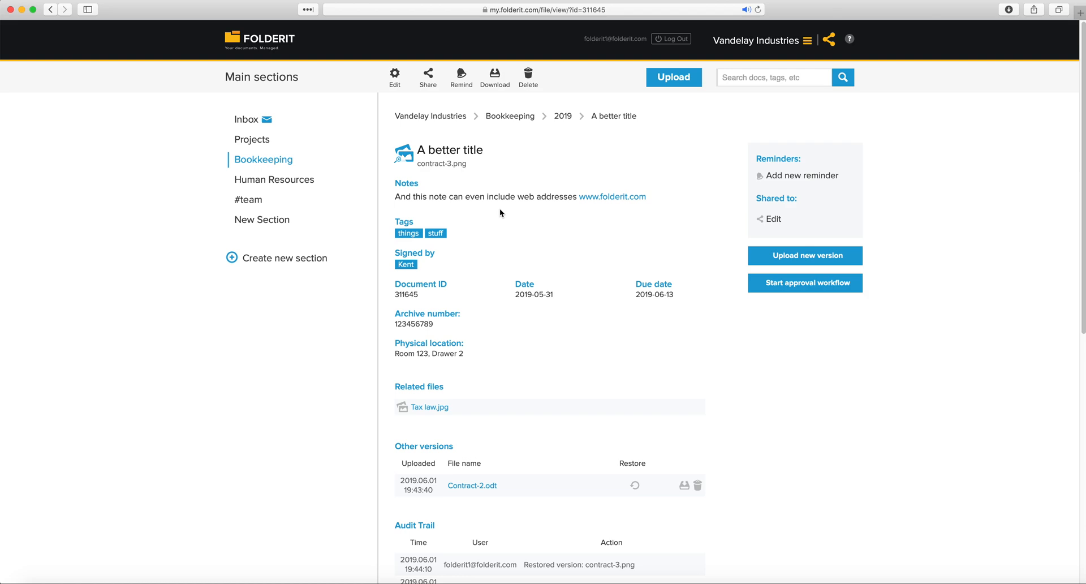
scroll(493, 209, "down", 4)
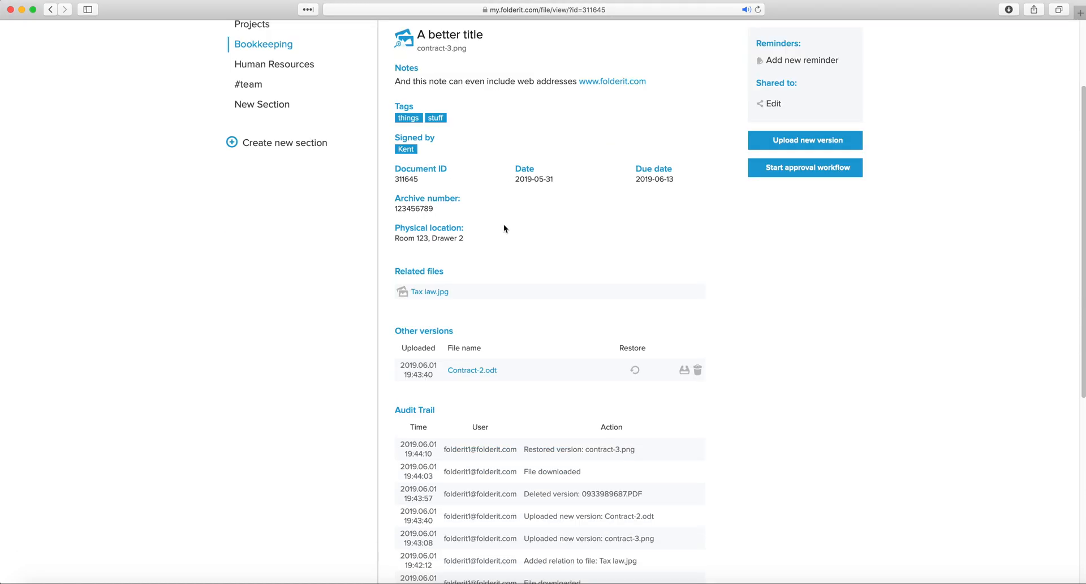
scroll(504, 229, "down", 5)
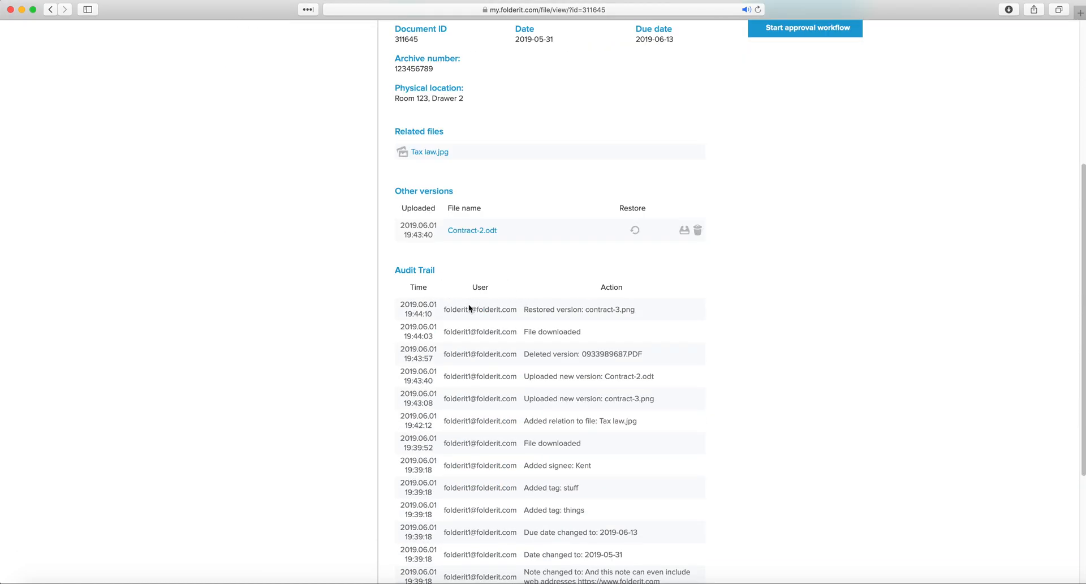
left_click_drag(523, 307, 593, 350)
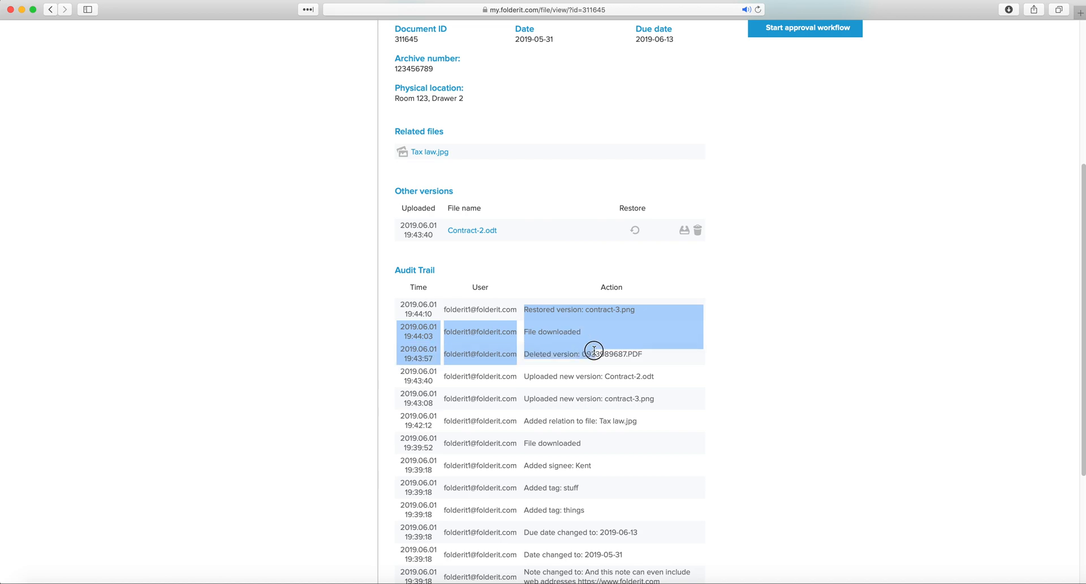
left_click(662, 363)
scroll(653, 354, "down", 1)
scroll(651, 353, "down", 2)
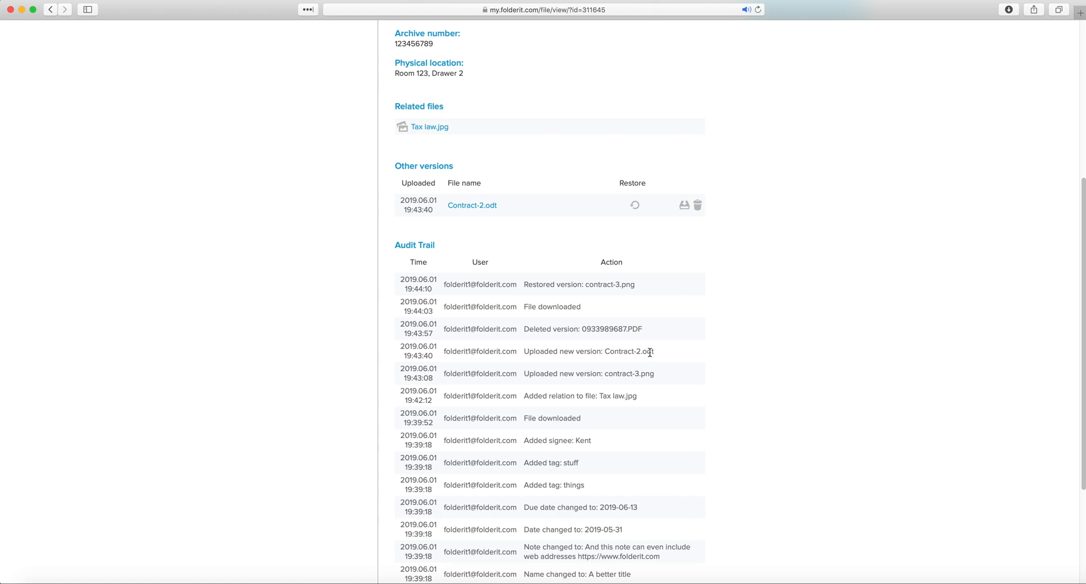
left_click_drag(517, 306, 444, 307)
left_click_drag(519, 329, 444, 328)
left_click_drag(636, 285, 527, 285)
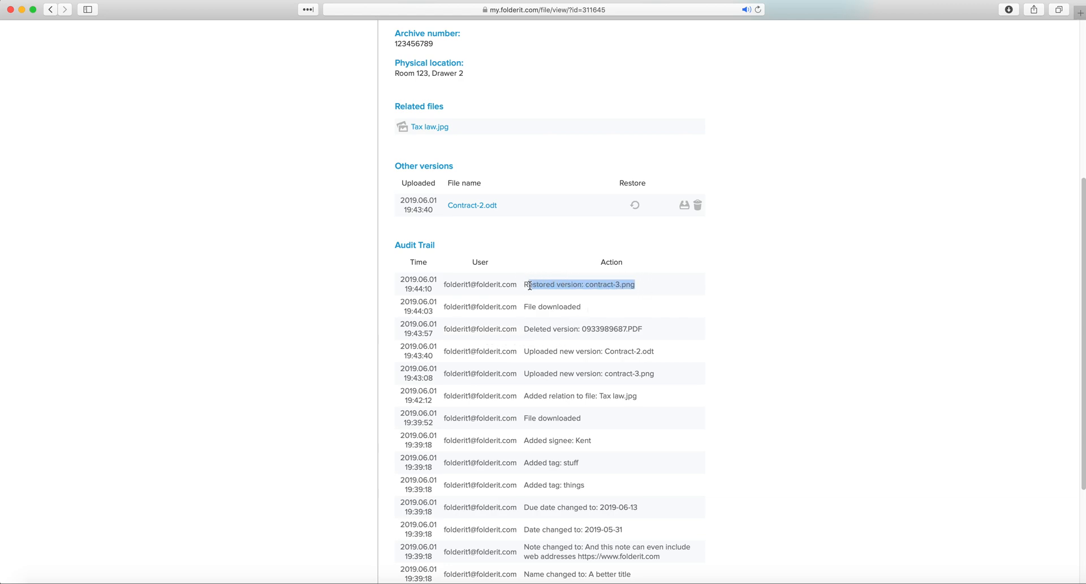
scroll(567, 311, "down", 1)
left_click_drag(638, 382, 524, 381)
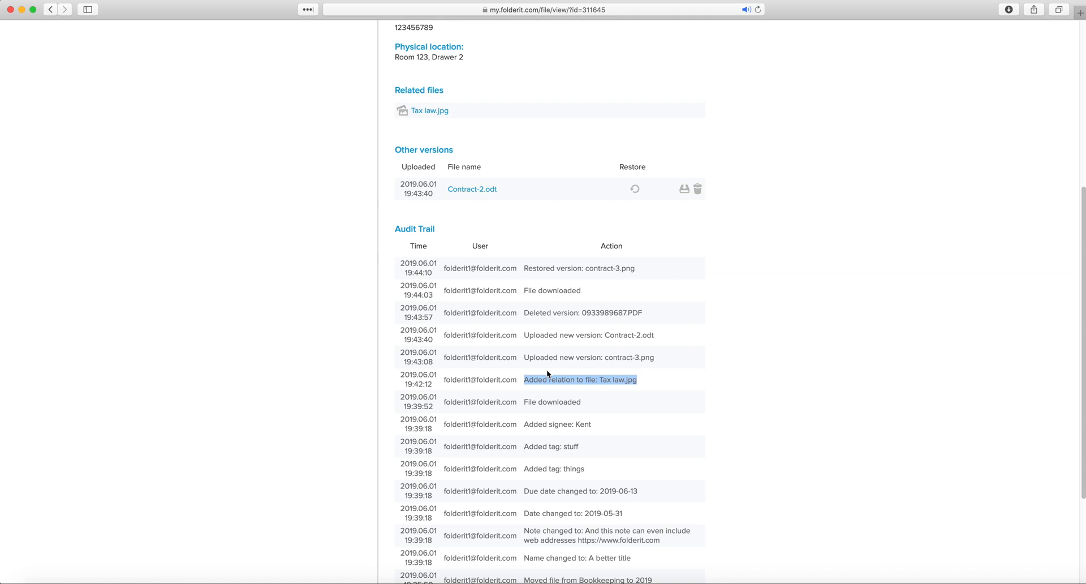
scroll(547, 369, "up", 10)
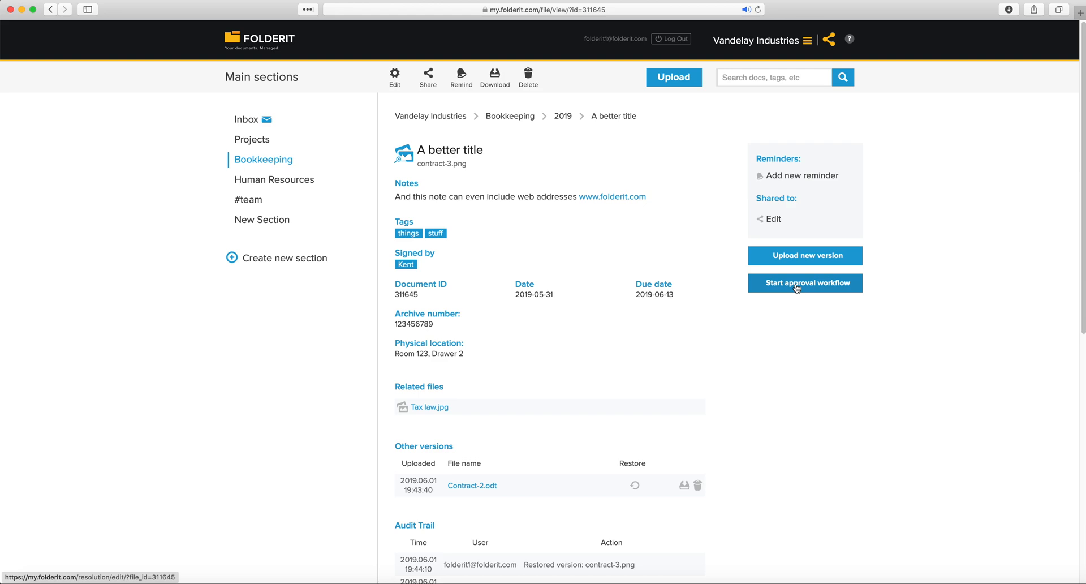
Begin an approval workflow with the resolution 'Can we pay this invoice?'
left_click(797, 288)
left_click(462, 164)
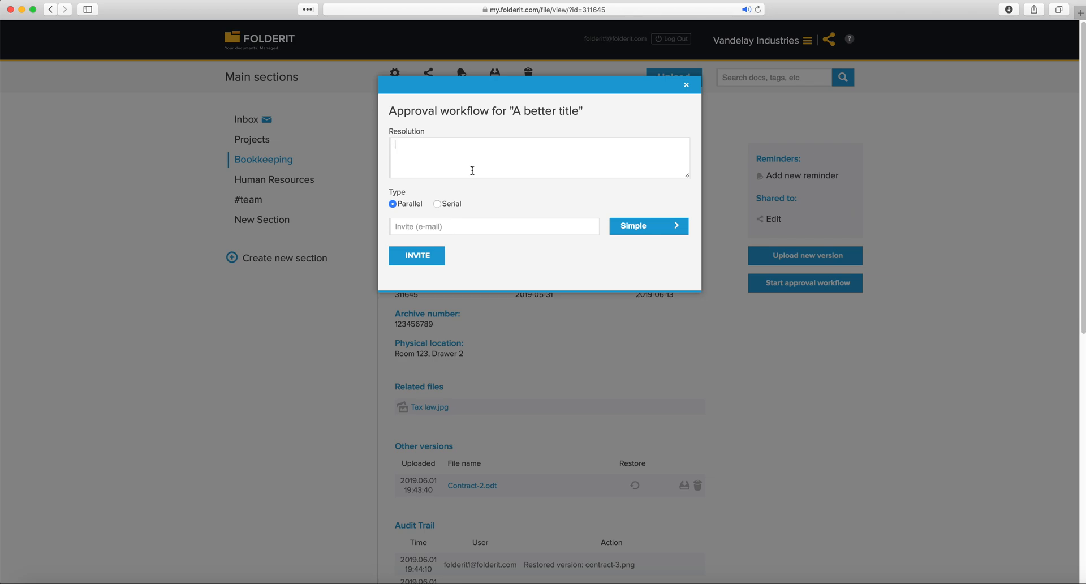
type("Can we pay this invoice?")
Set the workflow to Serial and invite the first approver by e-mail
left_click(393, 205)
left_click(437, 204)
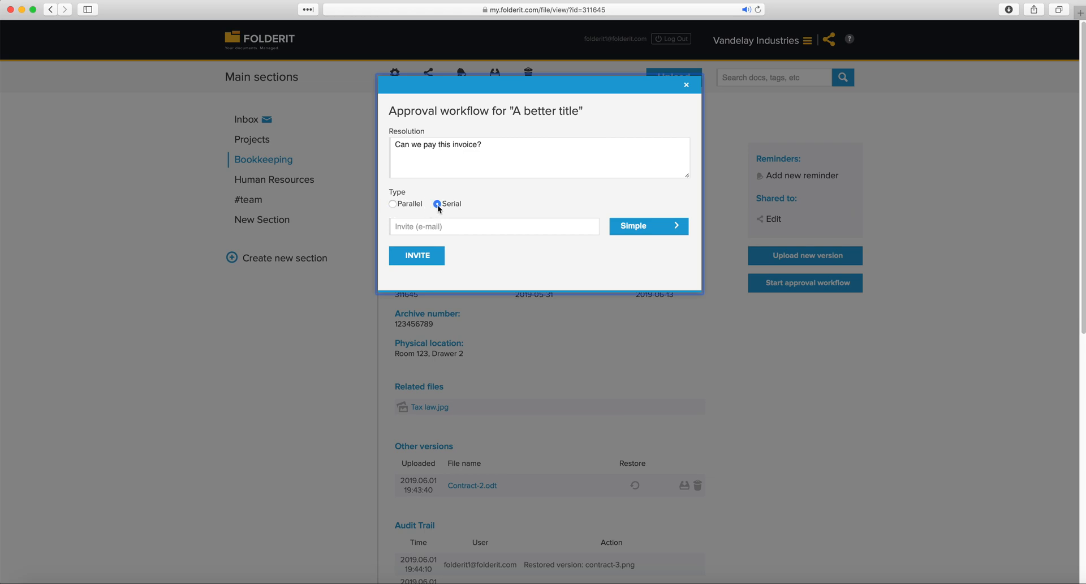
left_click(393, 204)
left_click(419, 226)
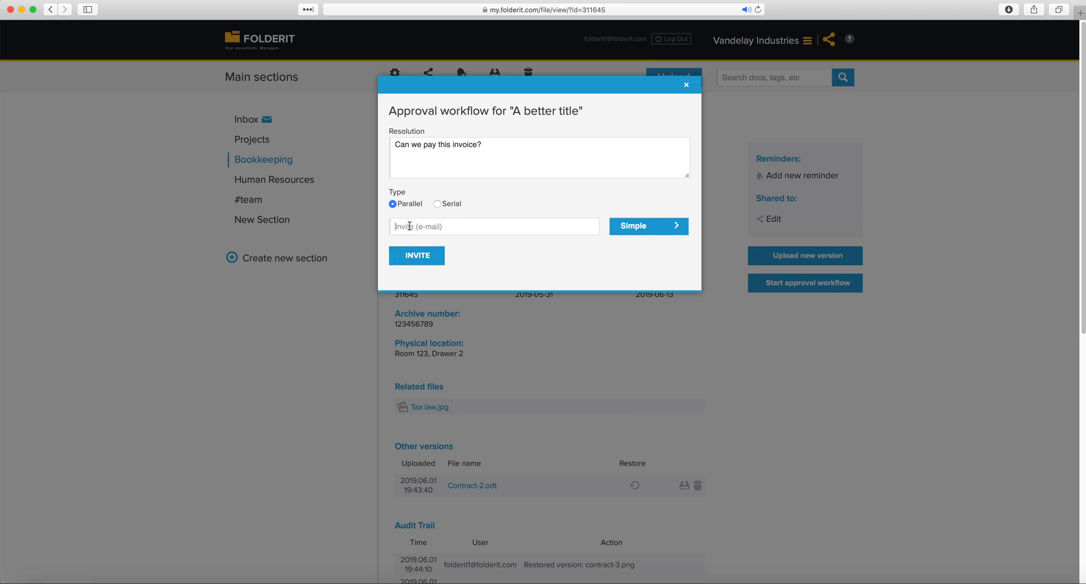
left_click(438, 205)
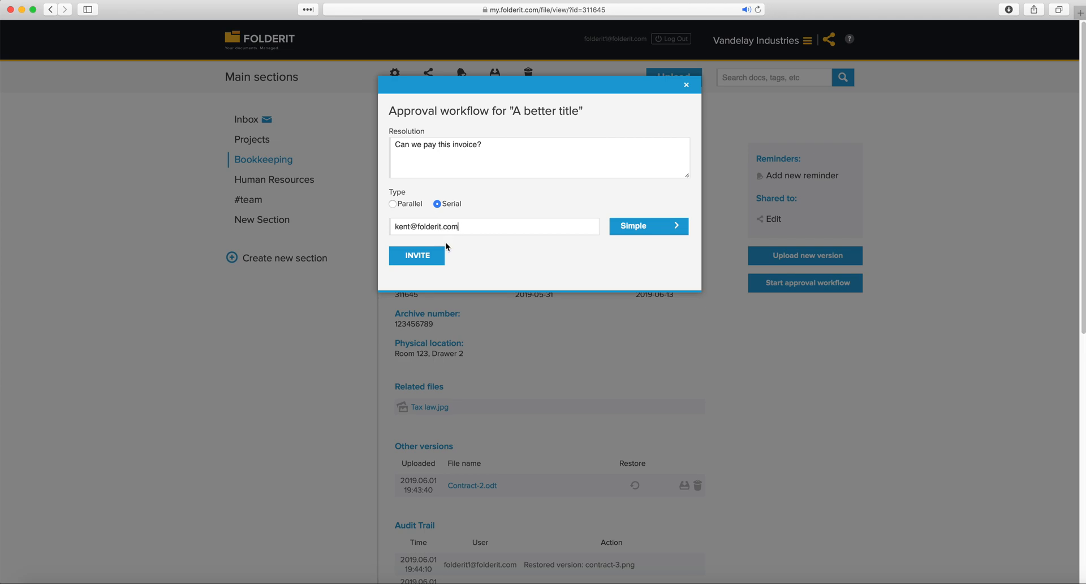
left_click(411, 256)
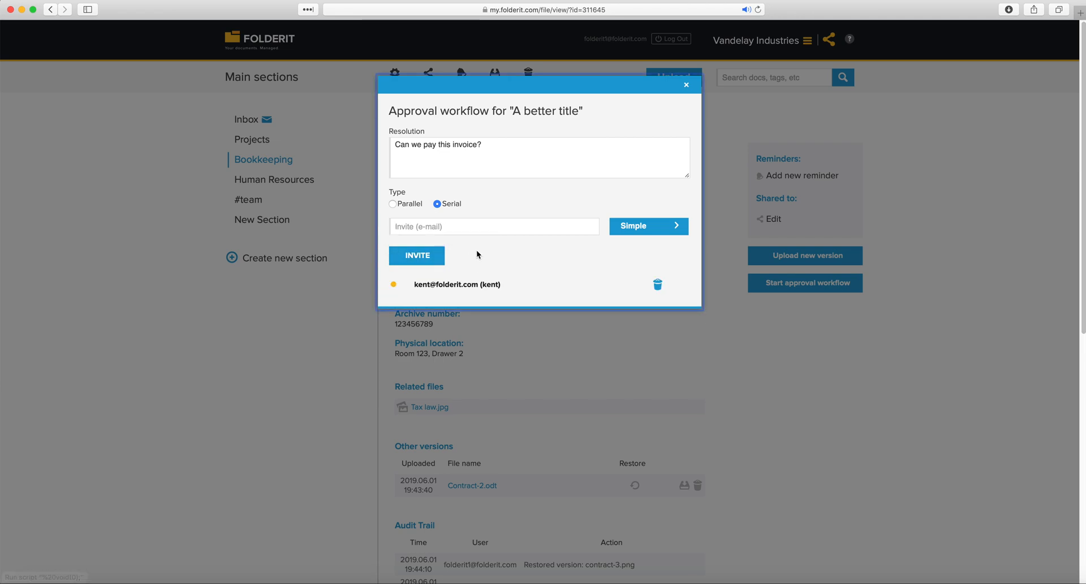
Invite the second approver by entering their e-mail address
left_click(441, 227)
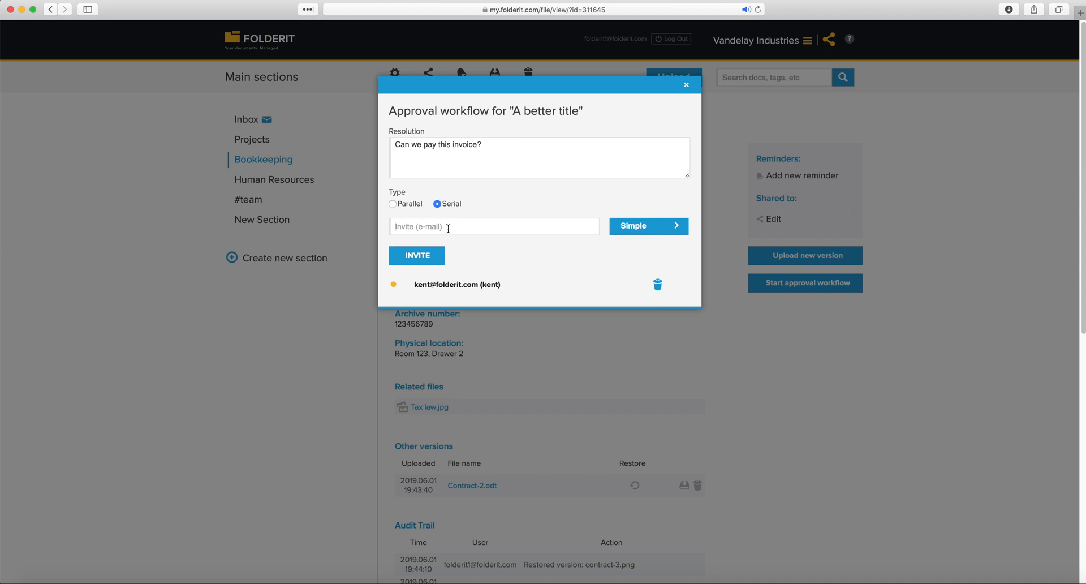
left_click(447, 228)
left_click(438, 257)
Invite the third approver by e-mail, giving three invitees in the list
left_click_drag(501, 284, 415, 282)
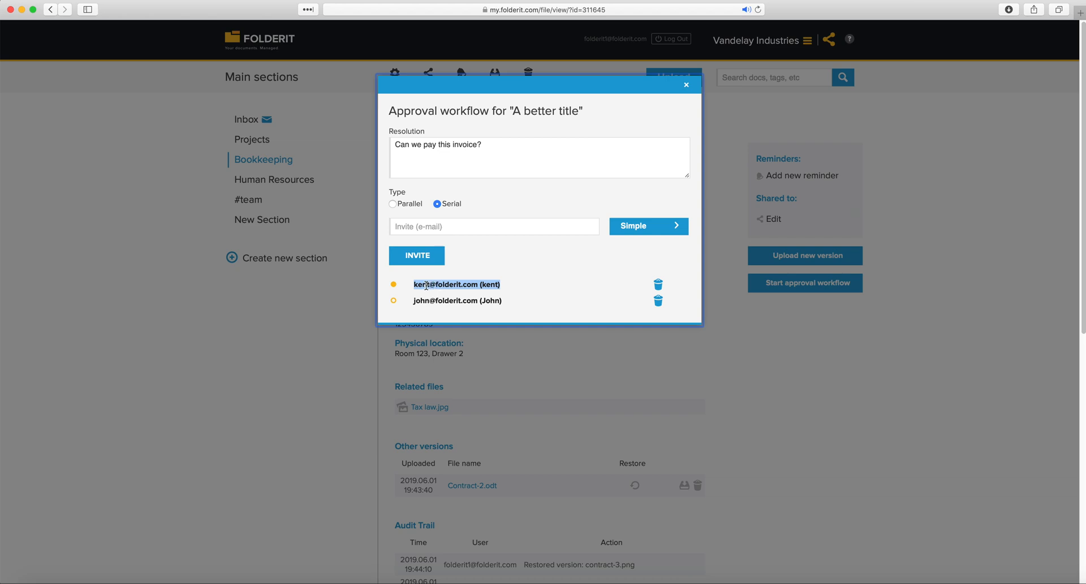
left_click_drag(426, 285, 414, 284)
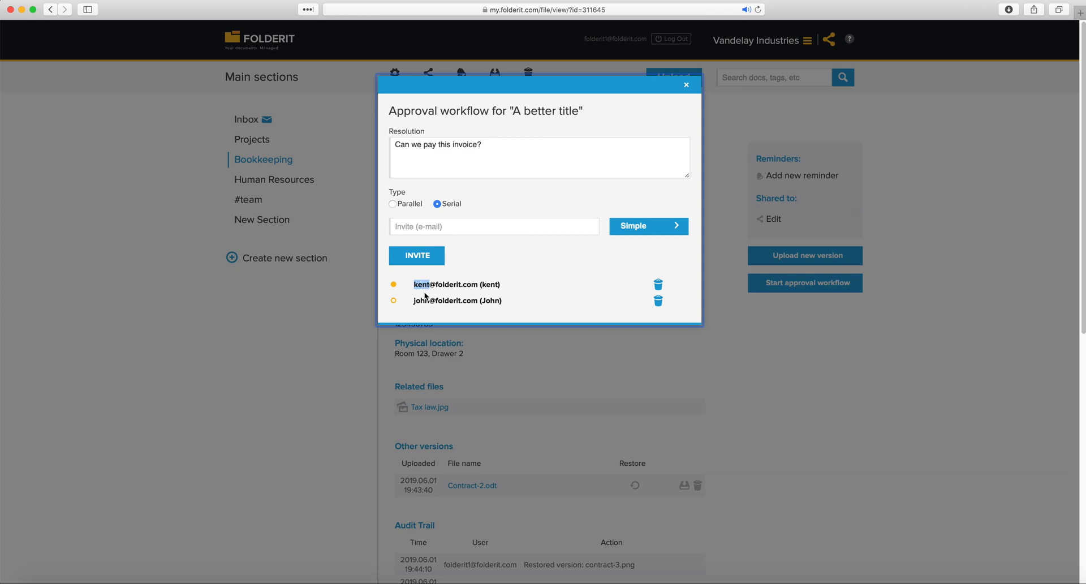
double_click(424, 300)
left_click(444, 227)
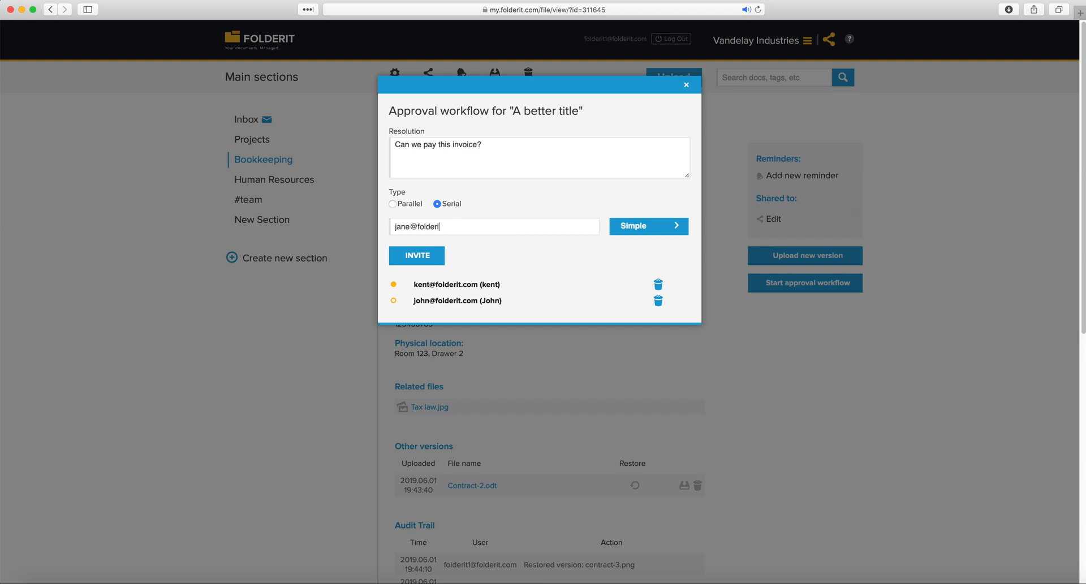
left_click(438, 255)
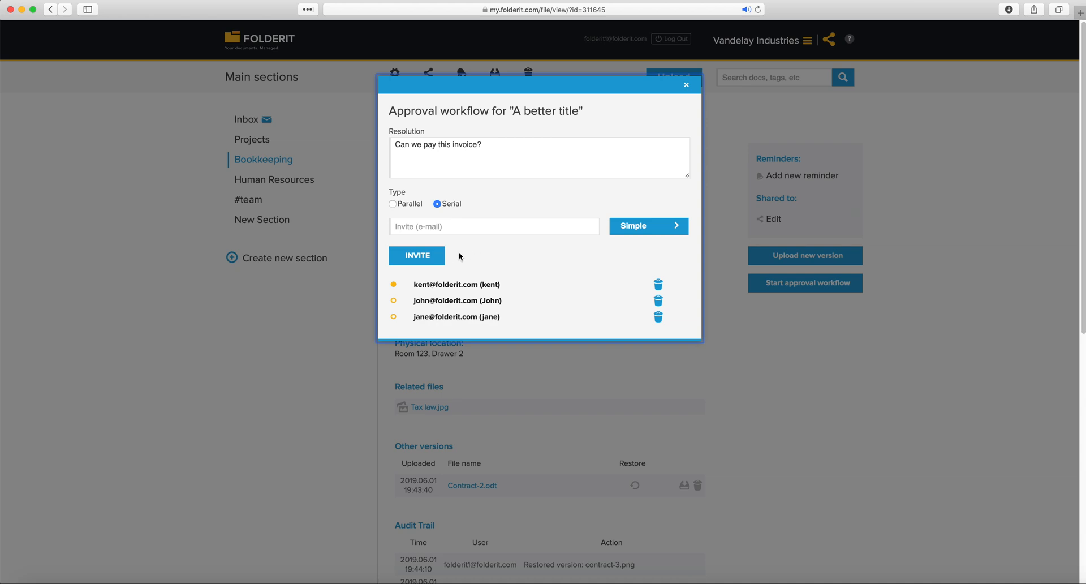
left_click_drag(415, 283, 477, 283)
left_click_drag(413, 301, 505, 299)
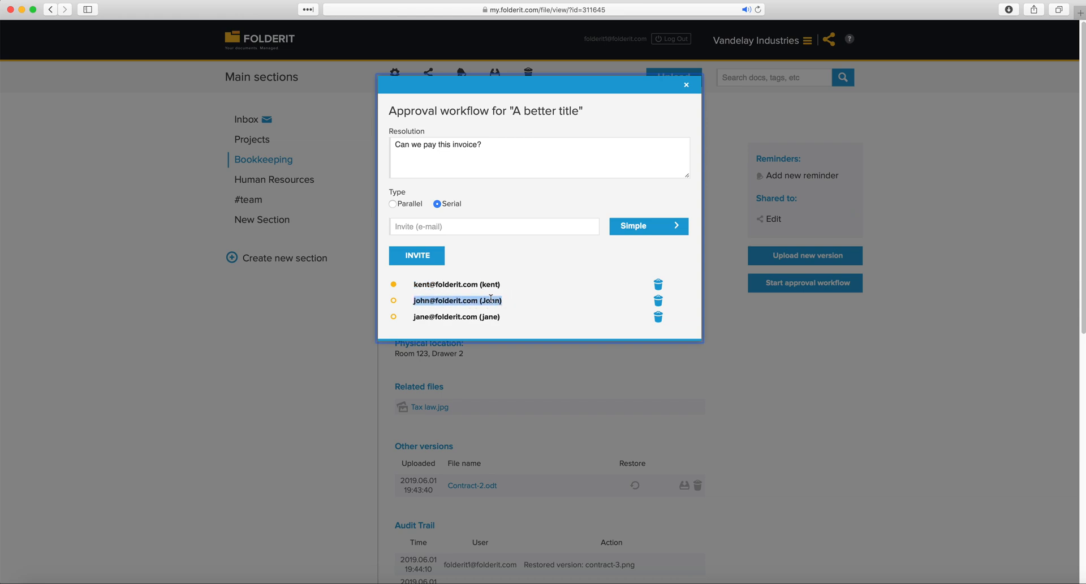
left_click(414, 316)
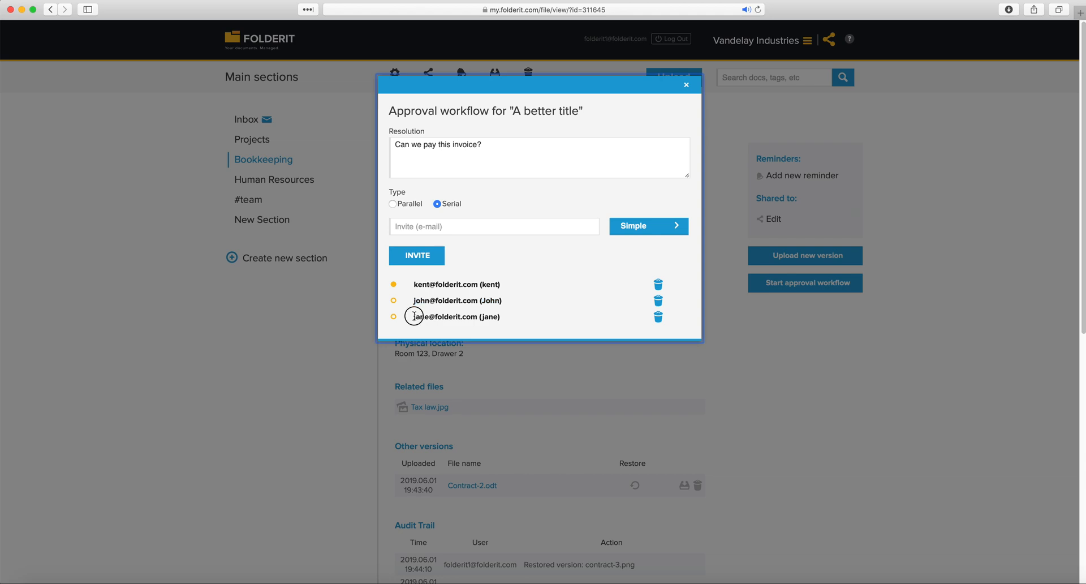
left_click_drag(414, 316, 505, 311)
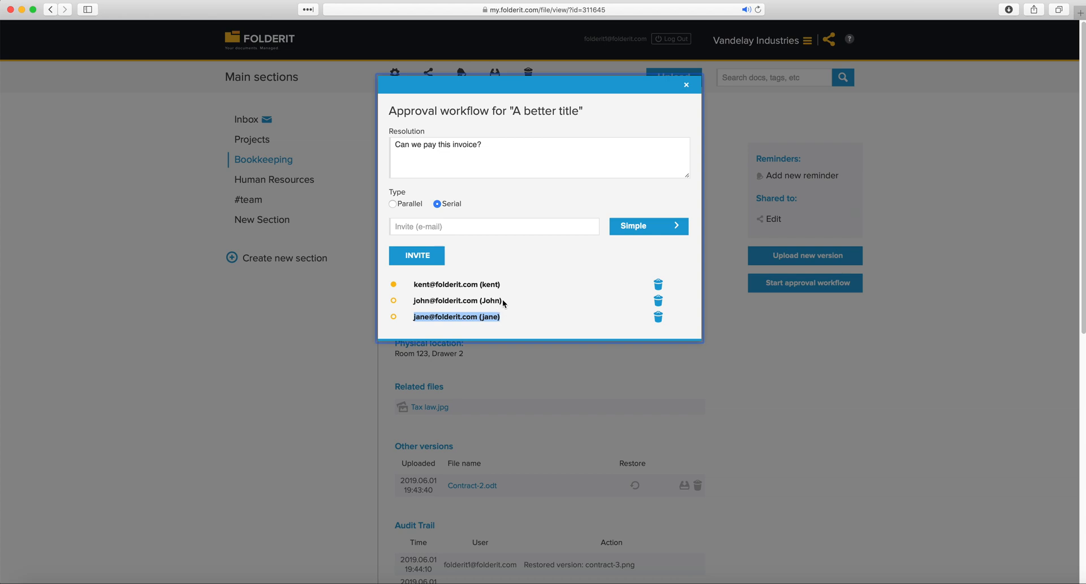
left_click(503, 303)
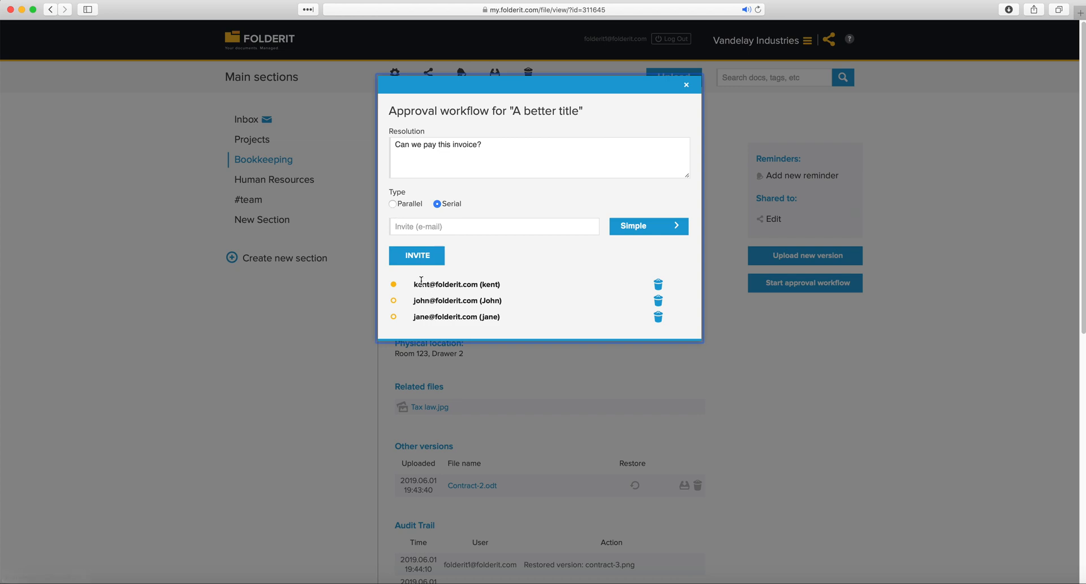
left_click_drag(414, 284, 502, 290)
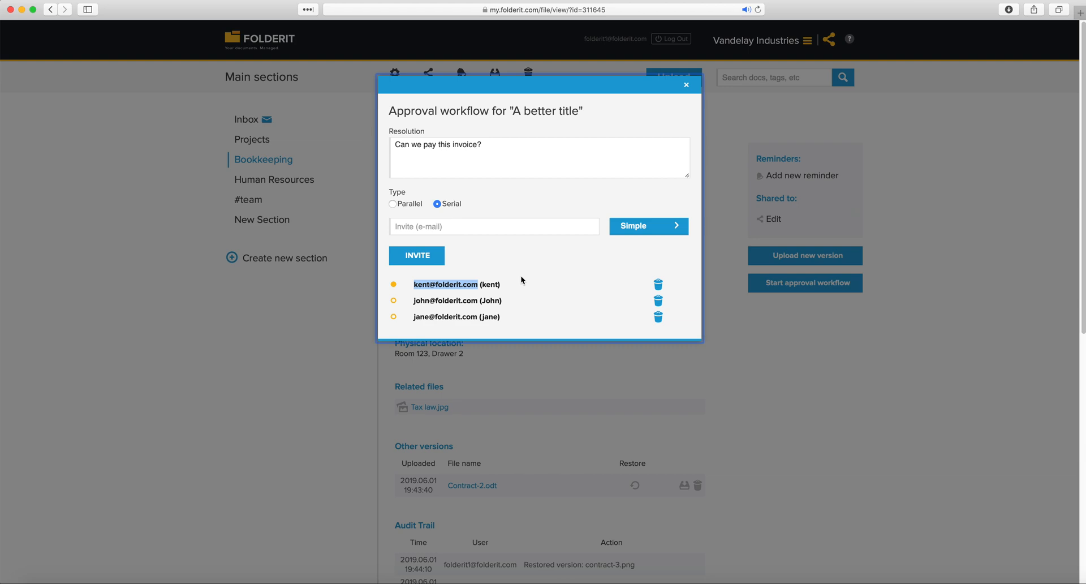
left_click(508, 270)
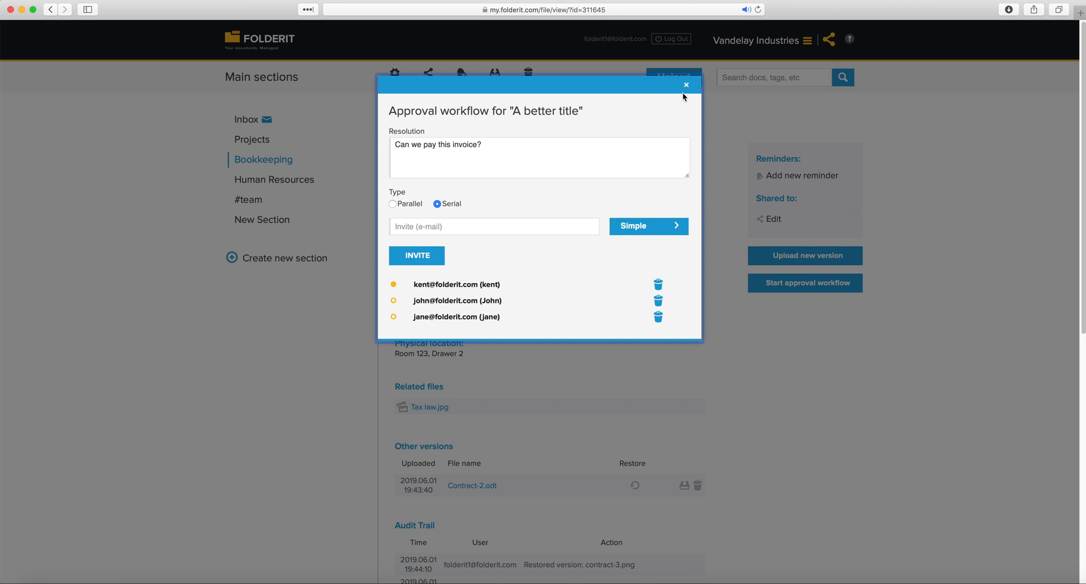
left_click(509, 150)
type("iisd")
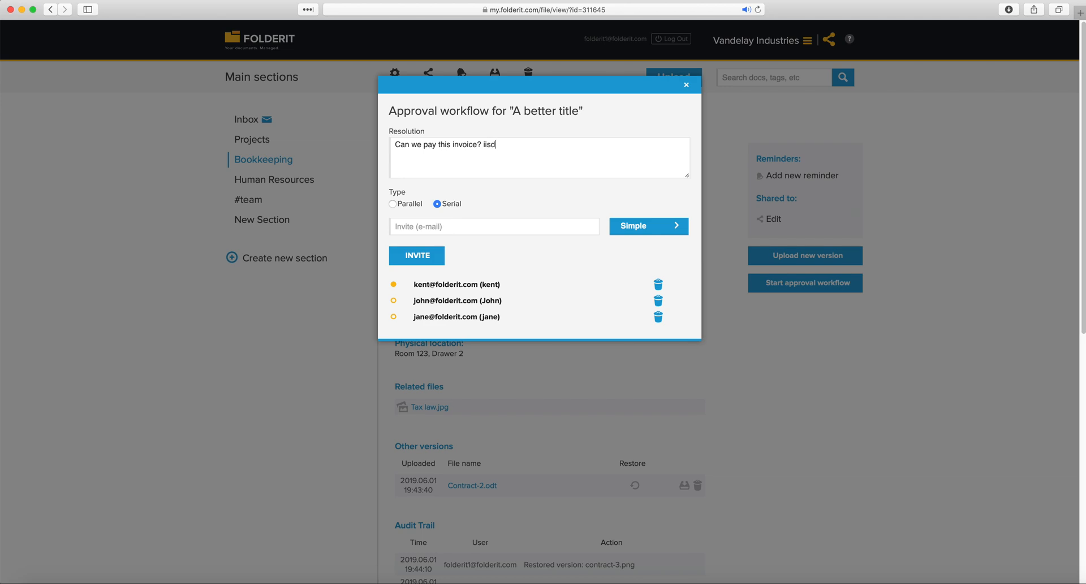
key("BackSpace")
key("BackSpace")
key("BackSpace")
key("BackSpace")
key("BackSpace")
left_click_drag(511, 283, 413, 284)
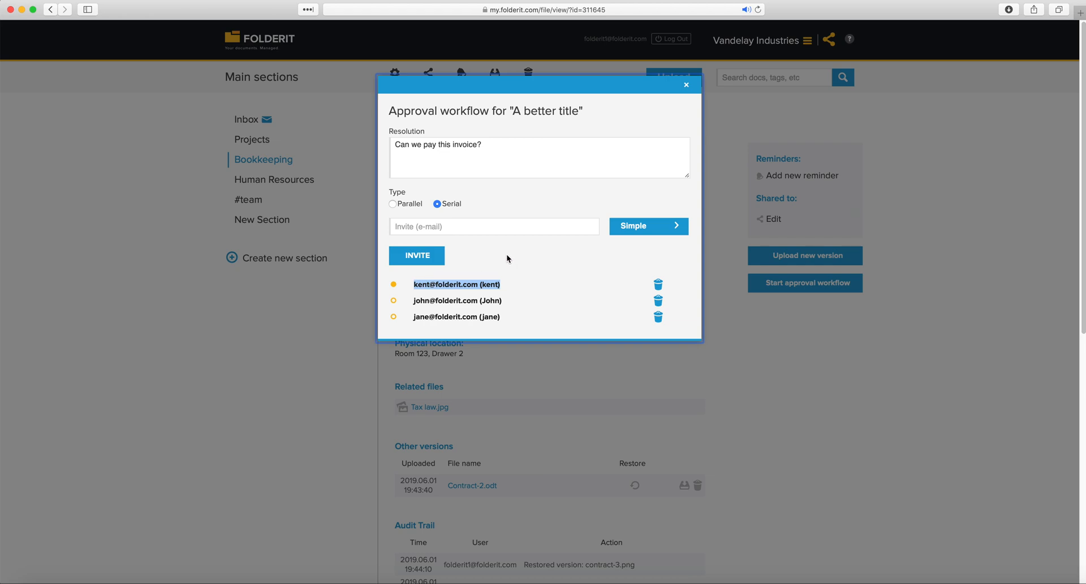
left_click_drag(453, 146, 489, 149)
left_click(490, 149)
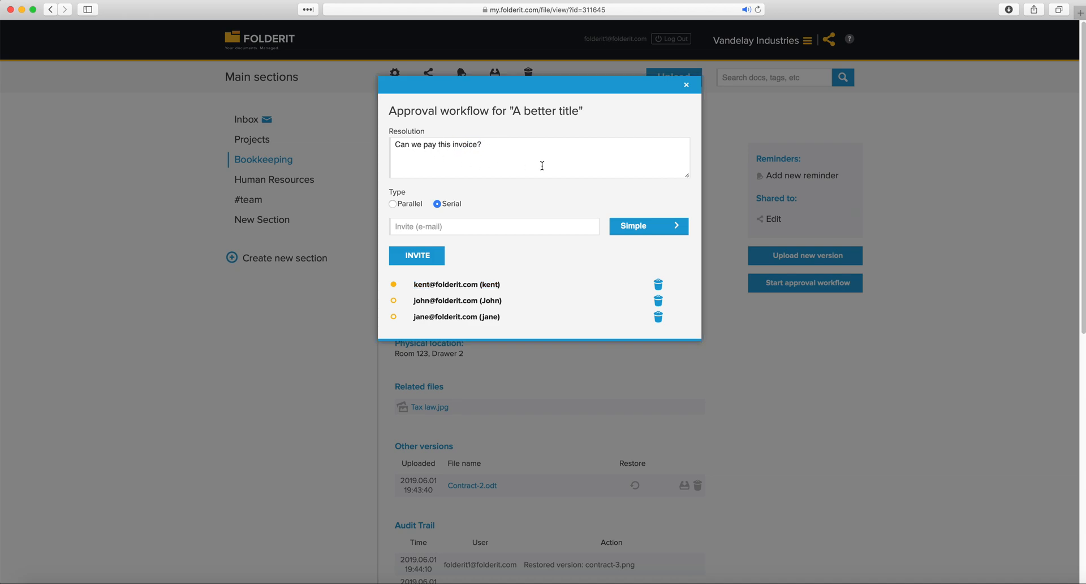
Close the workflow window and review the notes, tags, dates and archive number
left_click(687, 88)
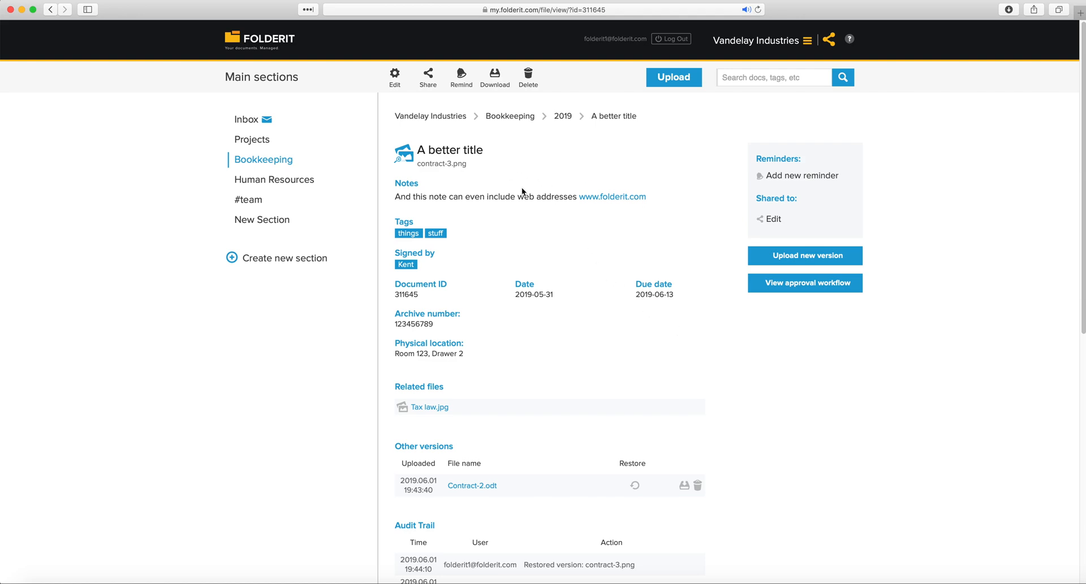
left_click_drag(393, 181, 684, 288)
left_click(505, 310)
left_click_drag(393, 309, 484, 355)
Scroll through the Related files, Other versions and Audit Trail sections
scroll(484, 355, "down", 1)
left_click(480, 354)
scroll(453, 351, "down", 1)
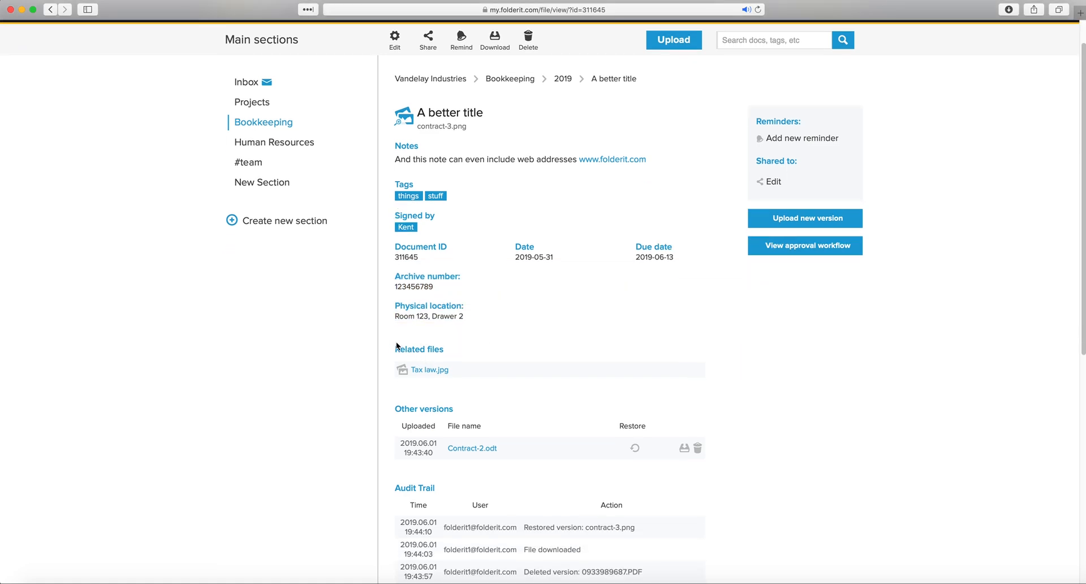
left_click_drag(394, 349, 456, 371)
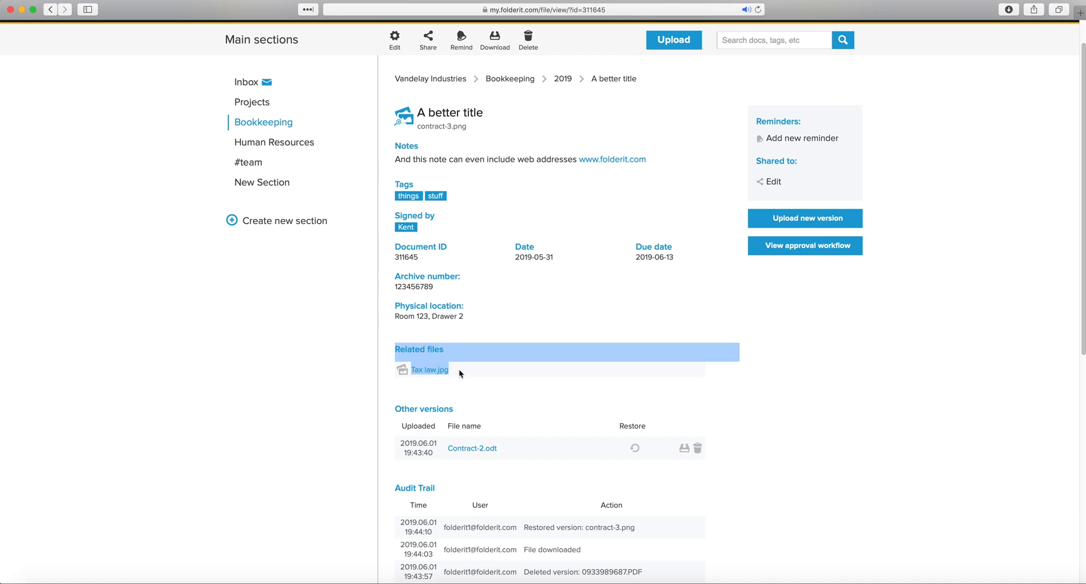
scroll(447, 358, "down", 2)
left_click_drag(395, 333, 551, 375)
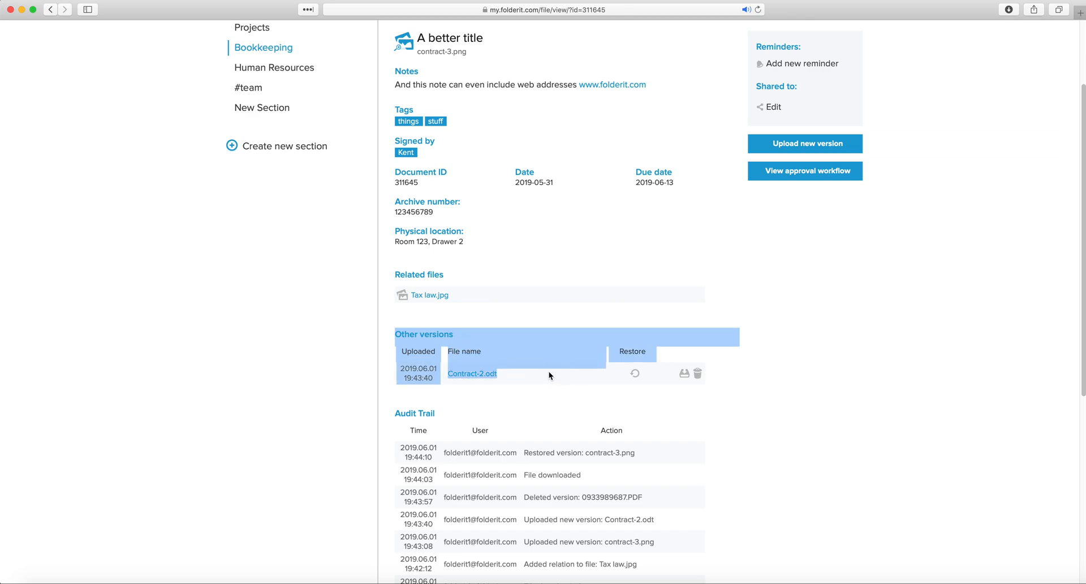
scroll(550, 376, "down", 1)
left_click(549, 375)
scroll(495, 375, "down", 1)
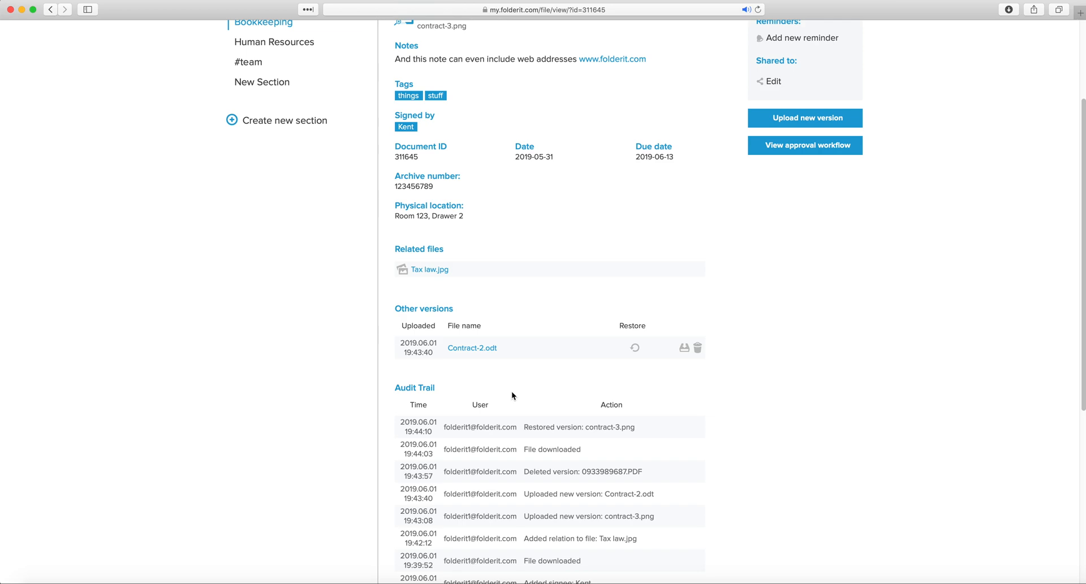
scroll(512, 391, "up", 5)
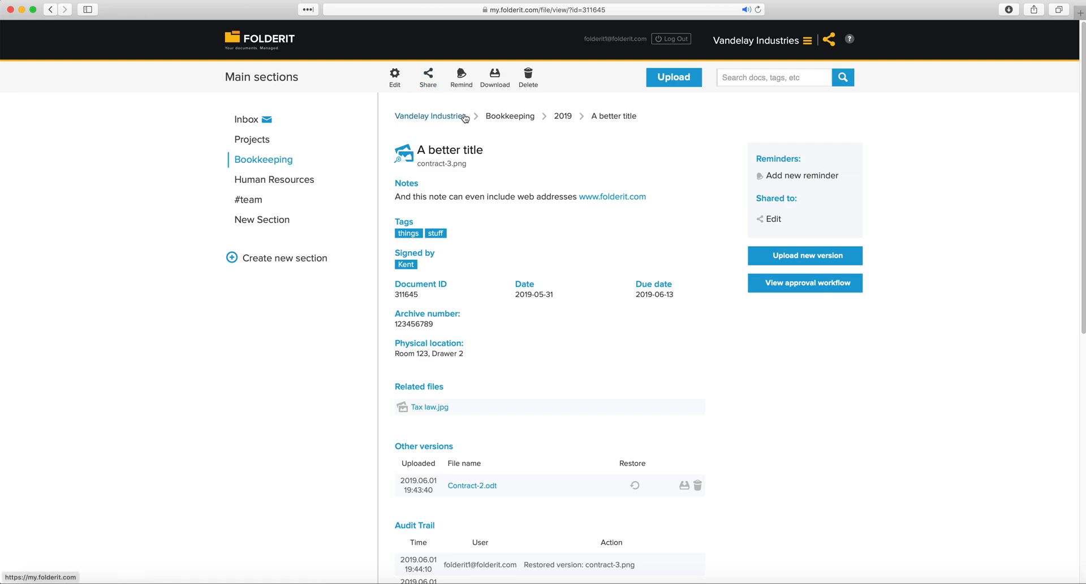
Create a reminder on 'A better title' for June 11, 2019 with the message 'The contract is due!'
left_click(462, 85)
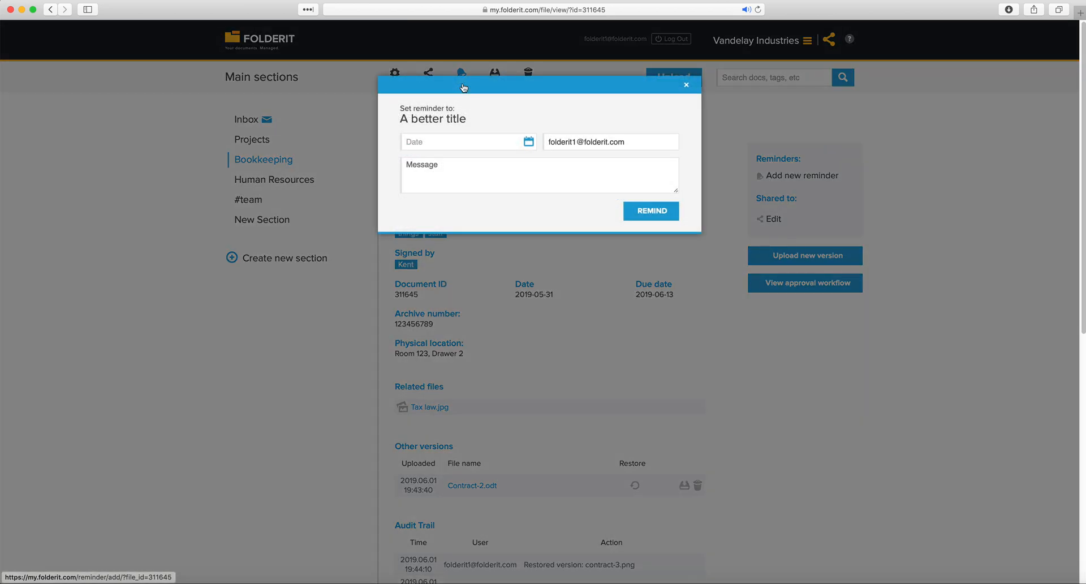
left_click(493, 141)
left_click(455, 232)
left_click(552, 163)
left_click_drag(631, 141, 500, 123)
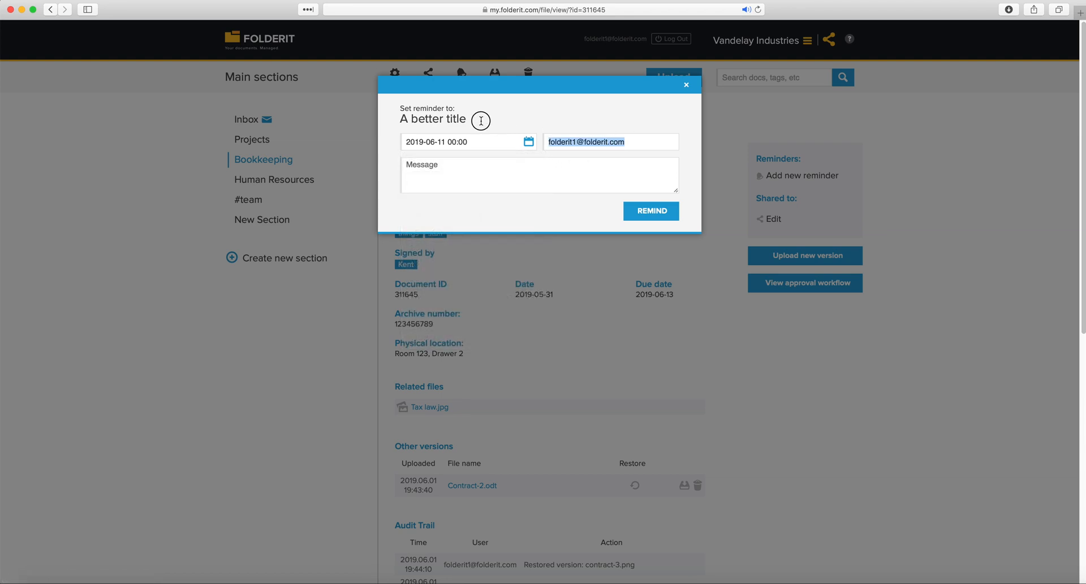
left_click(493, 170)
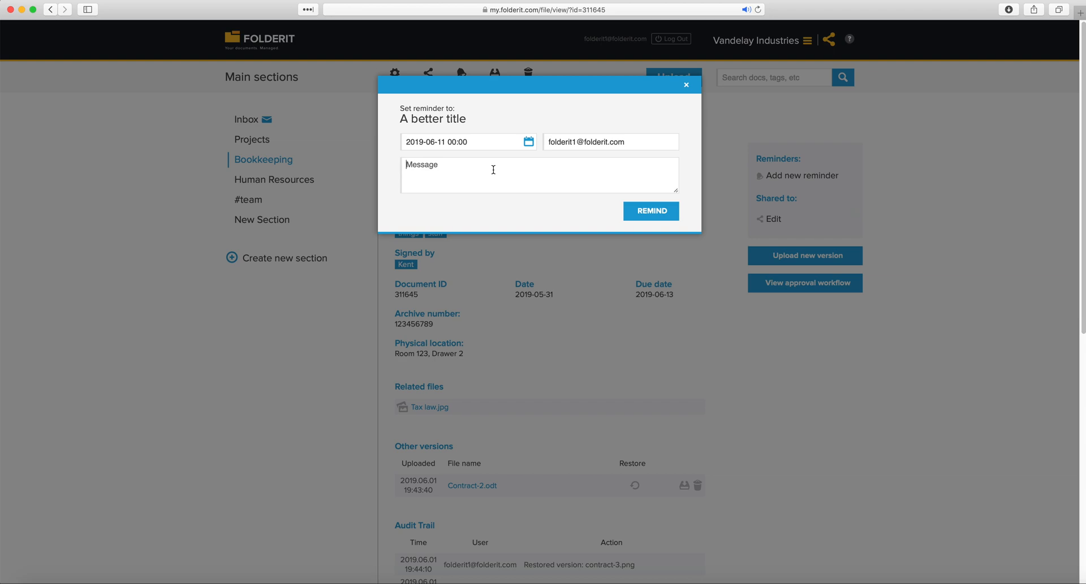
type("The contract is due!")
left_click(652, 211)
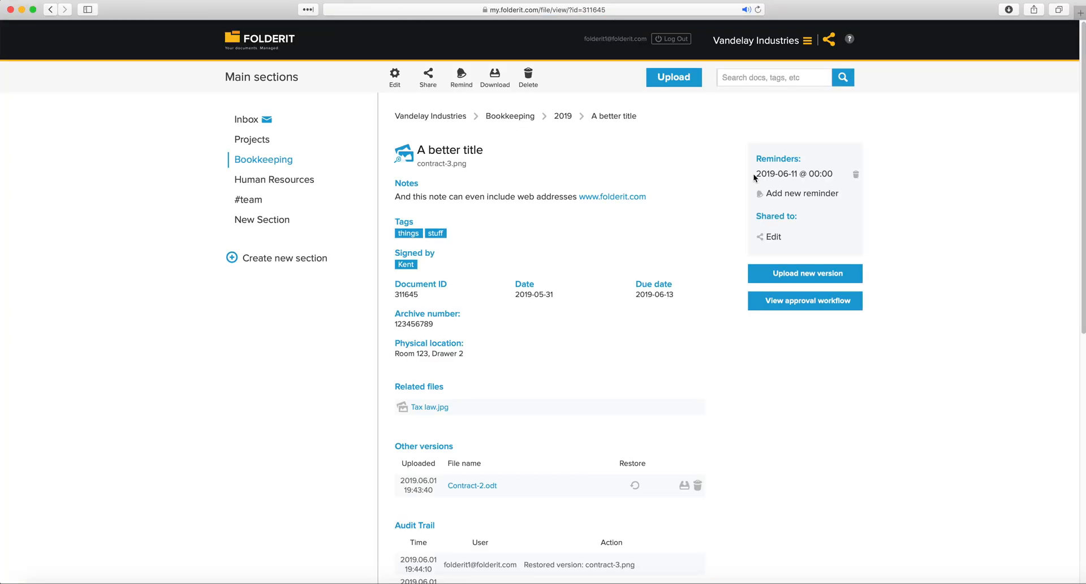
Open the new 2019-06-11 reminder to verify its date, then close it unchanged
left_click_drag(756, 176, 835, 175)
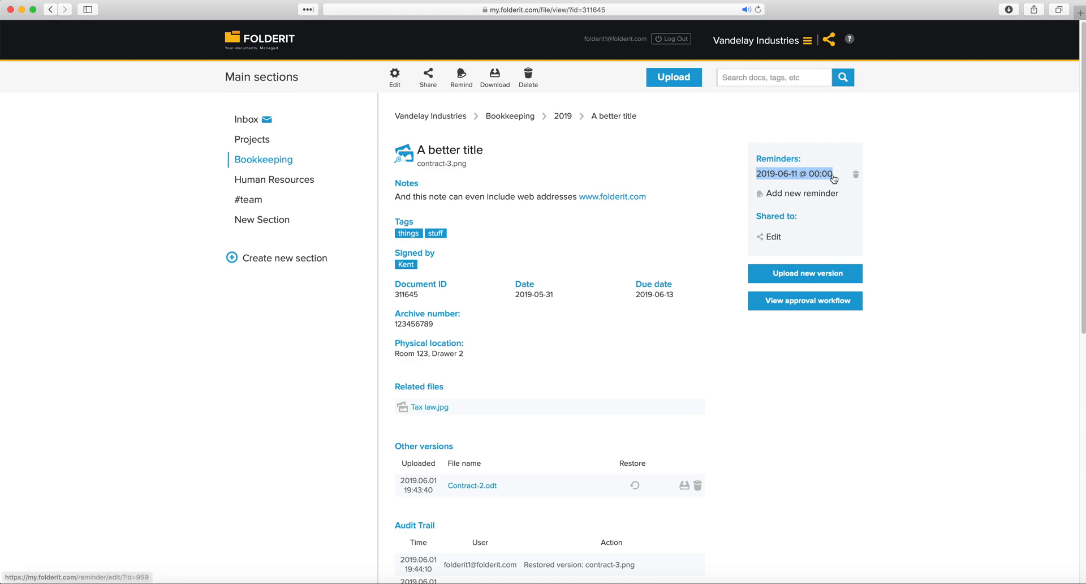
left_click(752, 175)
left_click(494, 137)
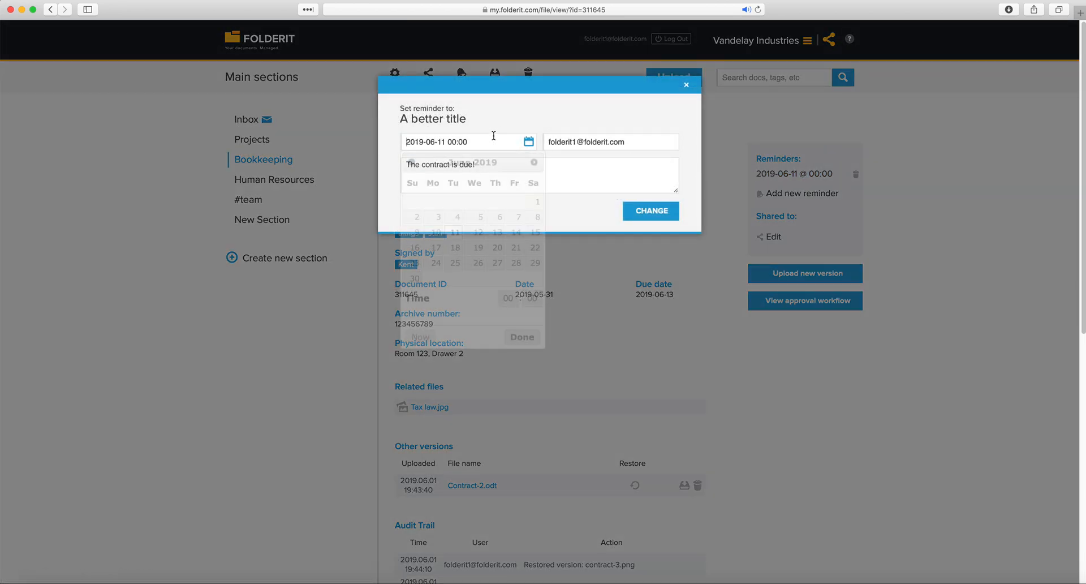
left_click(587, 177)
left_click(687, 86)
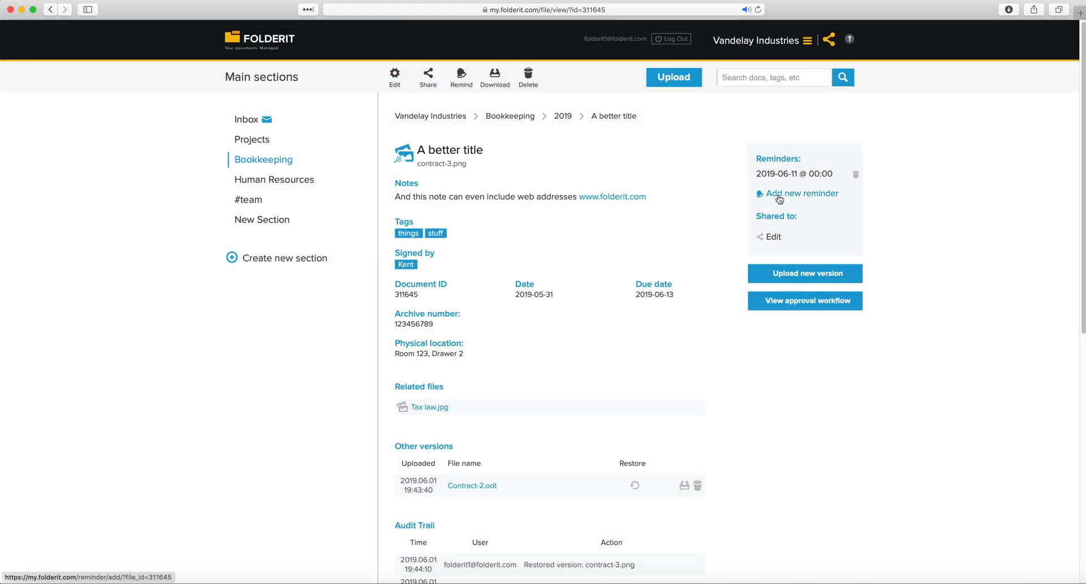
left_click(778, 195)
left_click(497, 141)
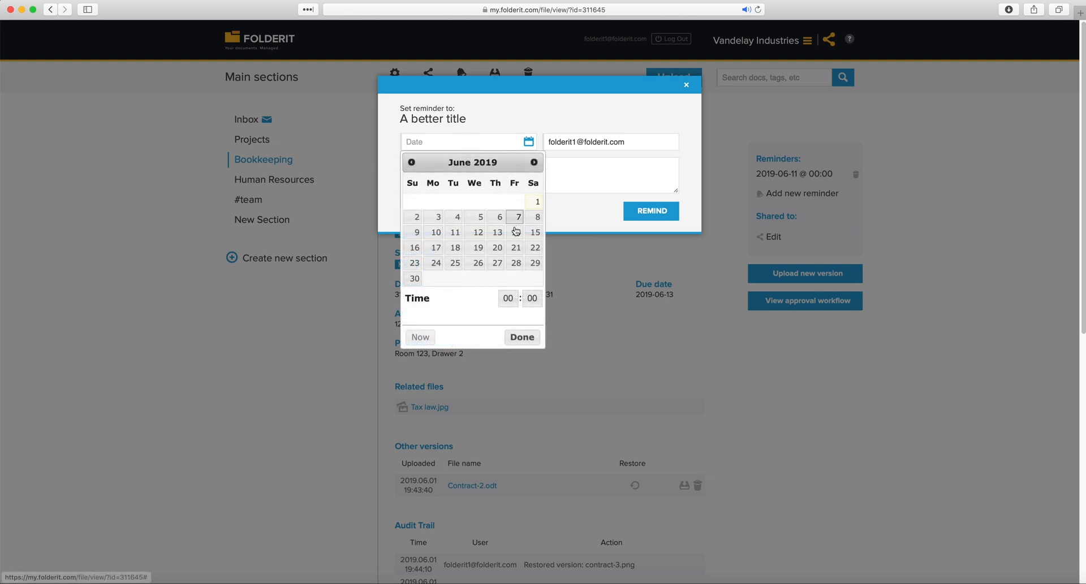
left_click(478, 263)
left_click(602, 170)
double_click(568, 141)
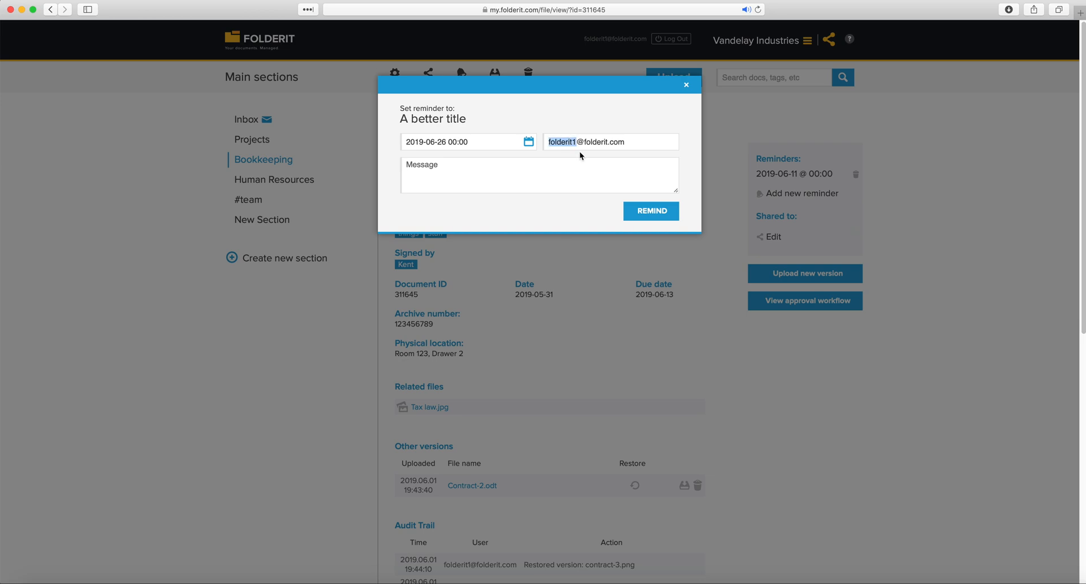
type("jane")
type("Now the contr")
type("act is actually du")
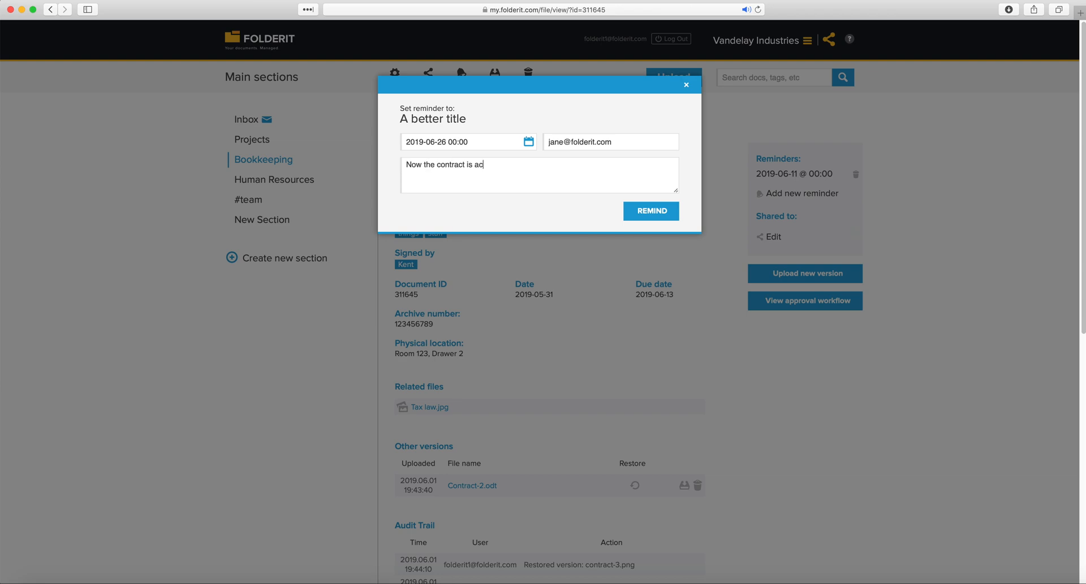
type("e")
left_click(667, 218)
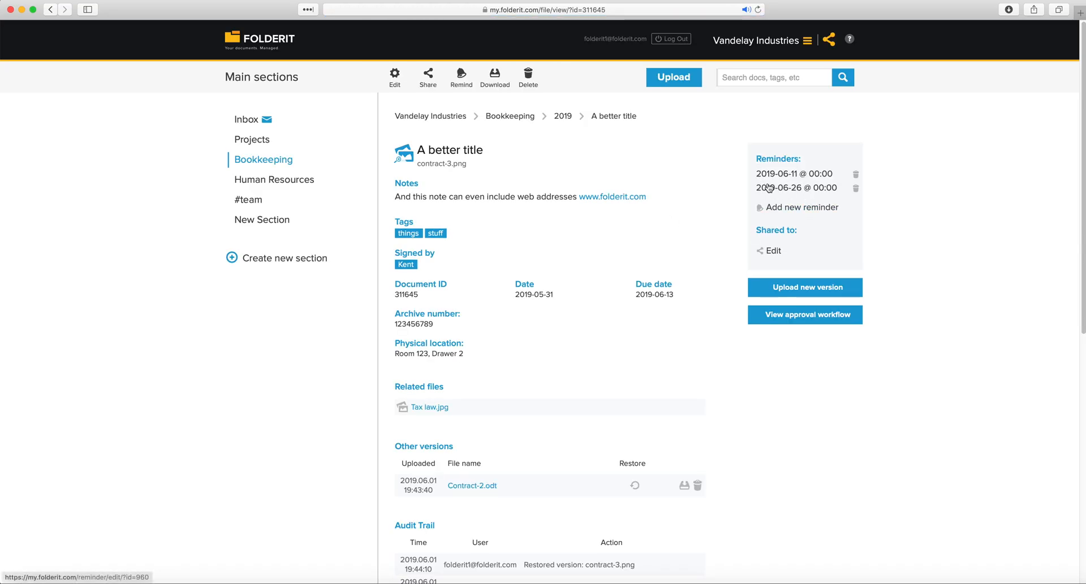
left_click(856, 189)
left_click(426, 153)
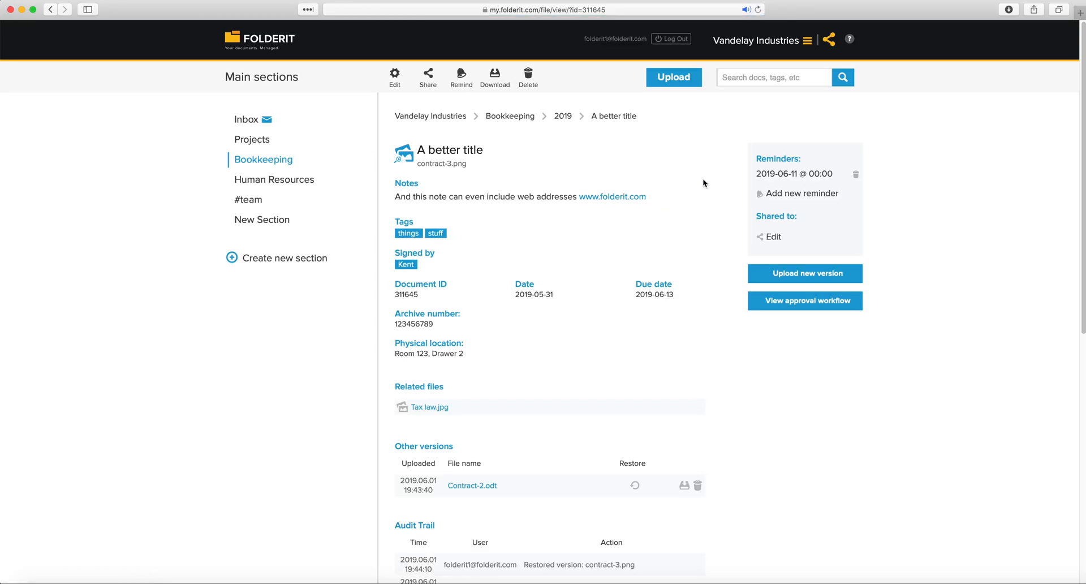
Open the Bookkeeping 2019 folder and bring up the share dialog for receipt.png
left_click(279, 162)
left_click(462, 180)
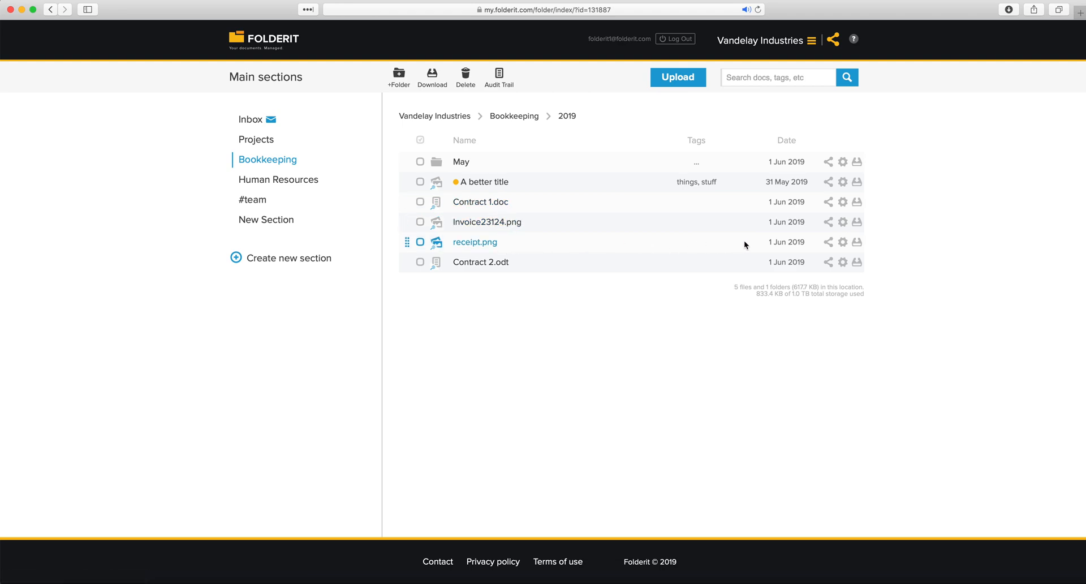
left_click(829, 243)
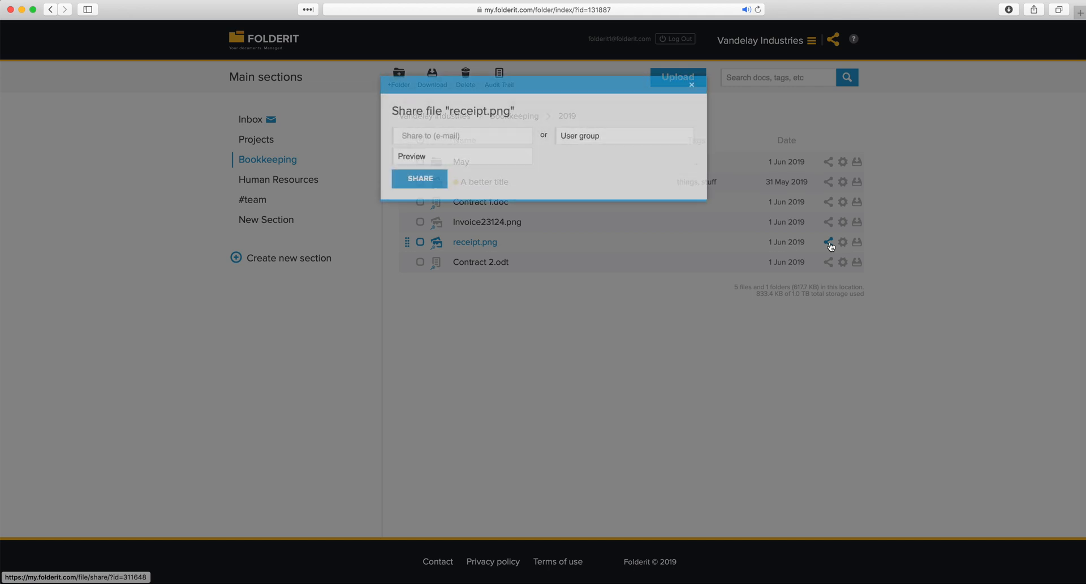
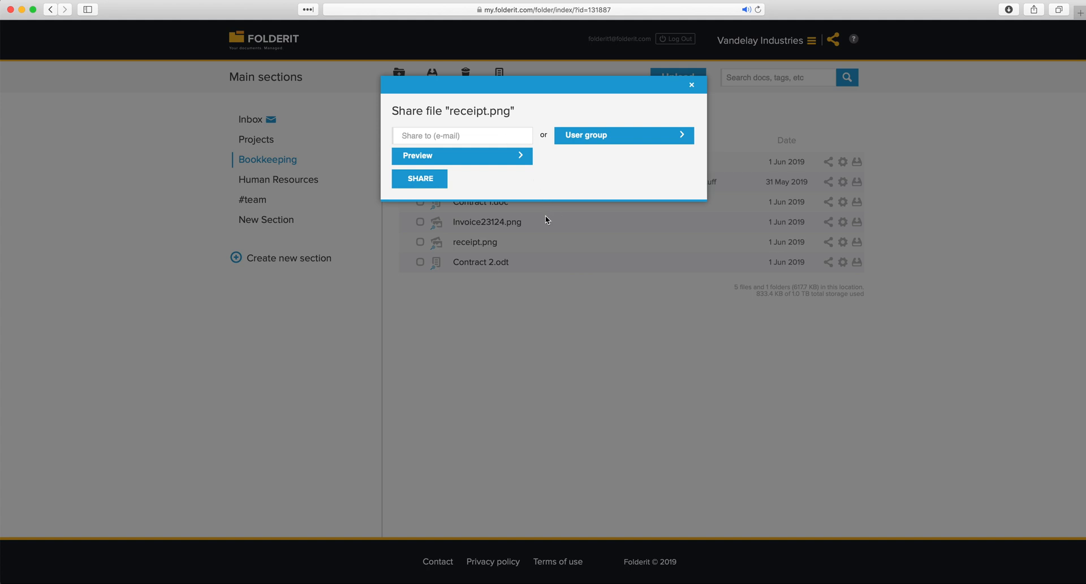
Close the receipt.png share dialog to return to the Bookkeeping › 2019 listing
left_click(568, 288)
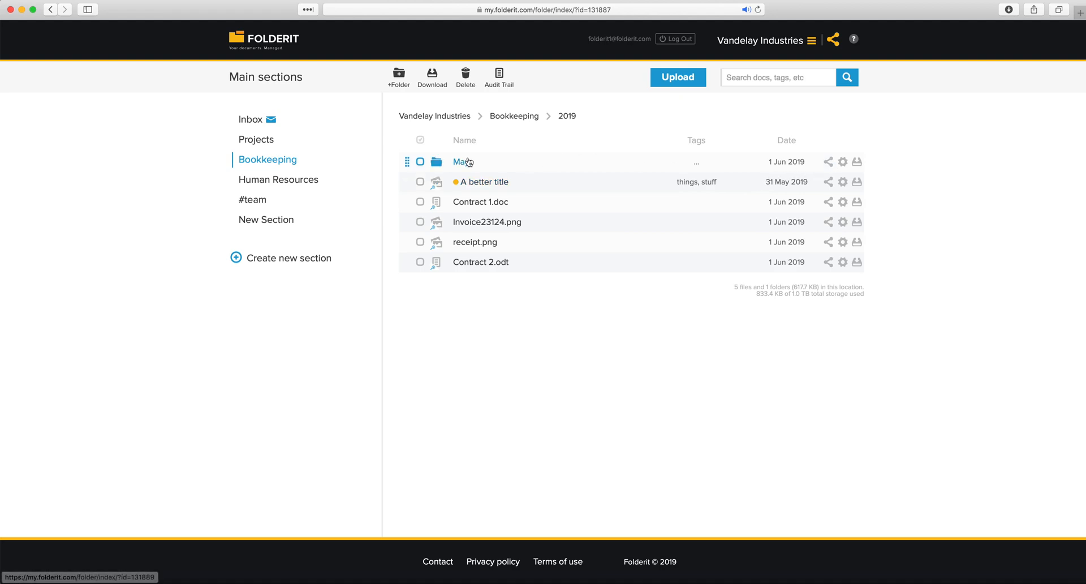
Open the May folder's share dialog and review its access levels without changing them
left_click(828, 161)
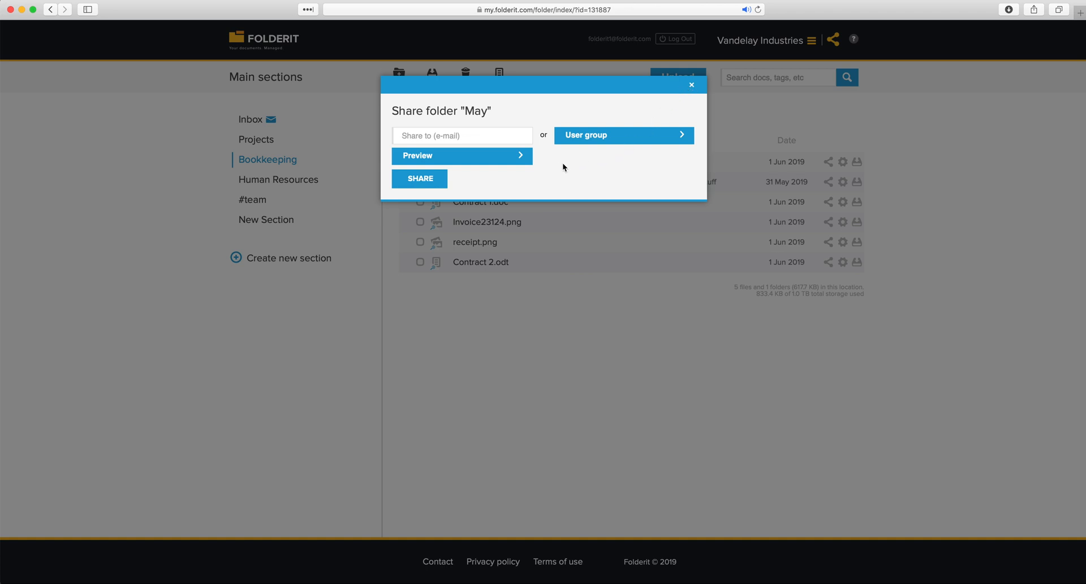
left_click(525, 158)
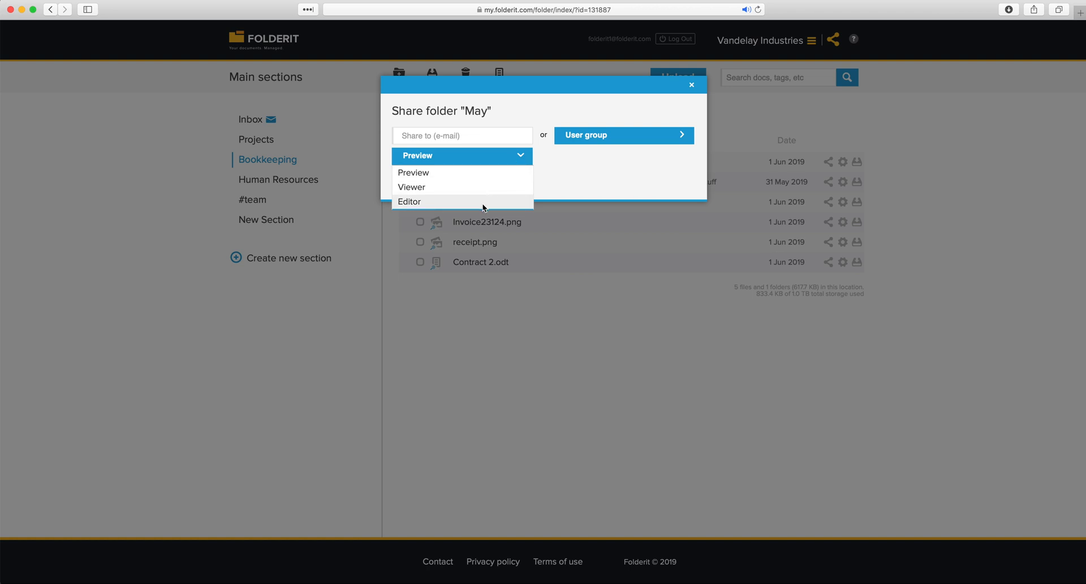
left_click(545, 165)
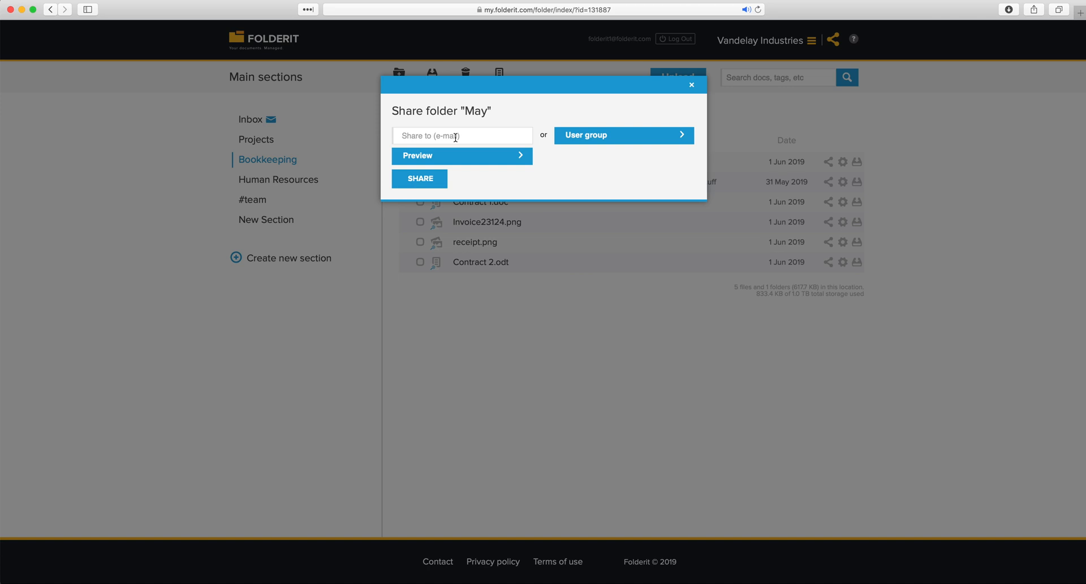
Share the May folder with a colleague's e-mail address at Viewer access
left_click(455, 137)
left_click(514, 175)
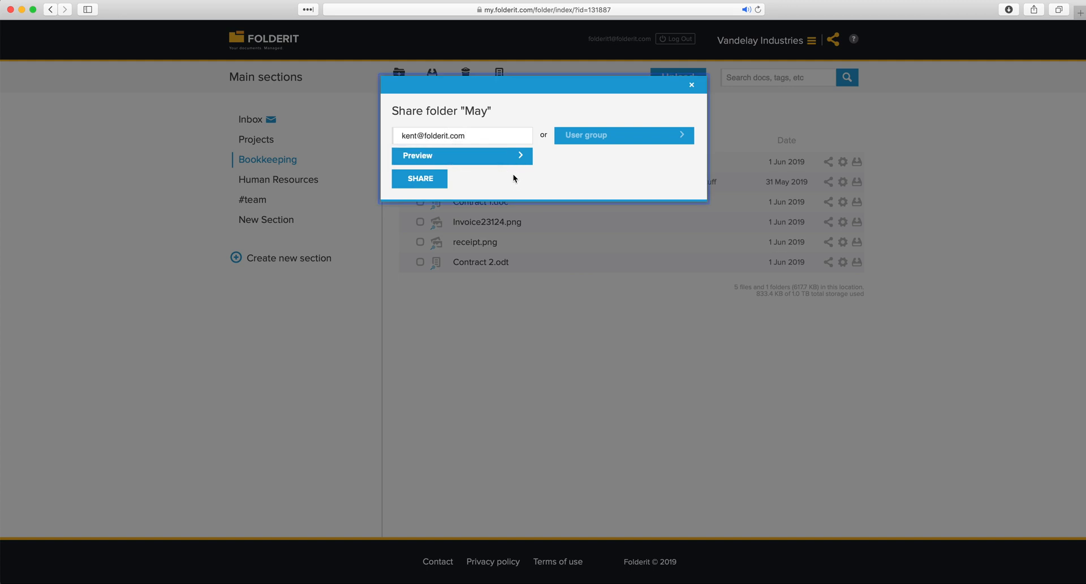
left_click(518, 159)
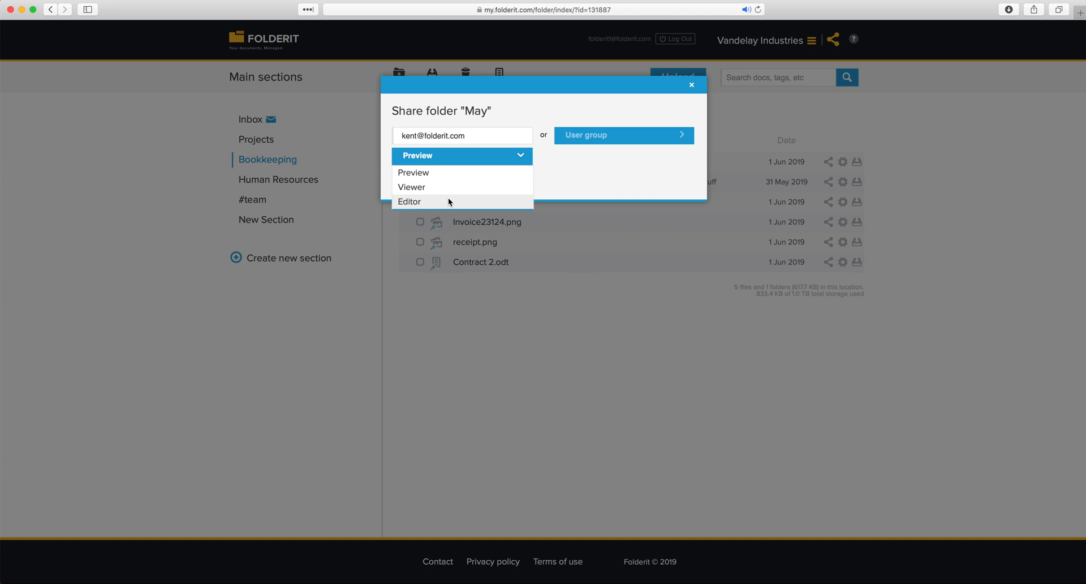
left_click(450, 188)
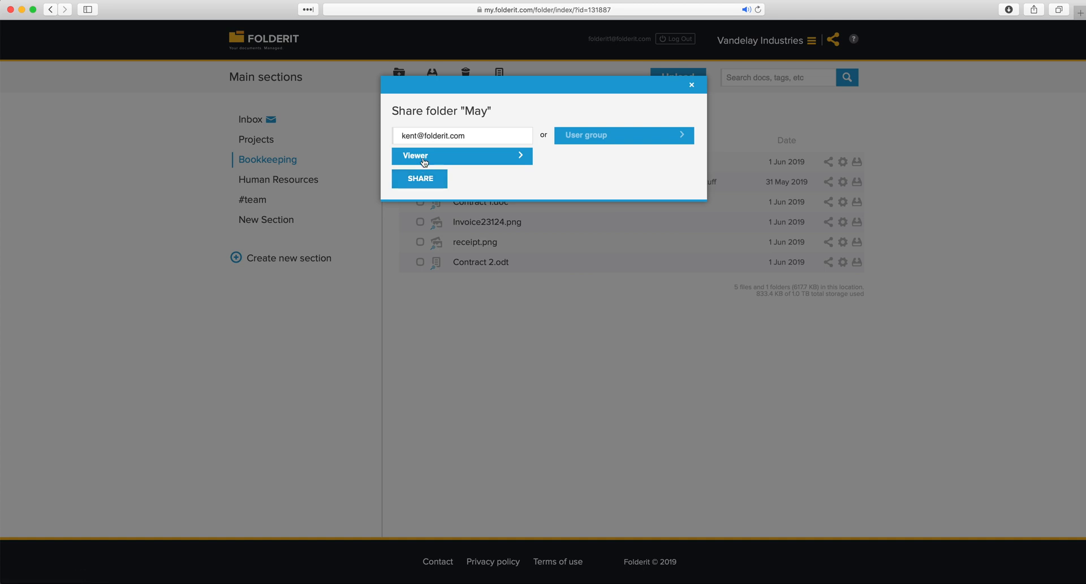
left_click(431, 186)
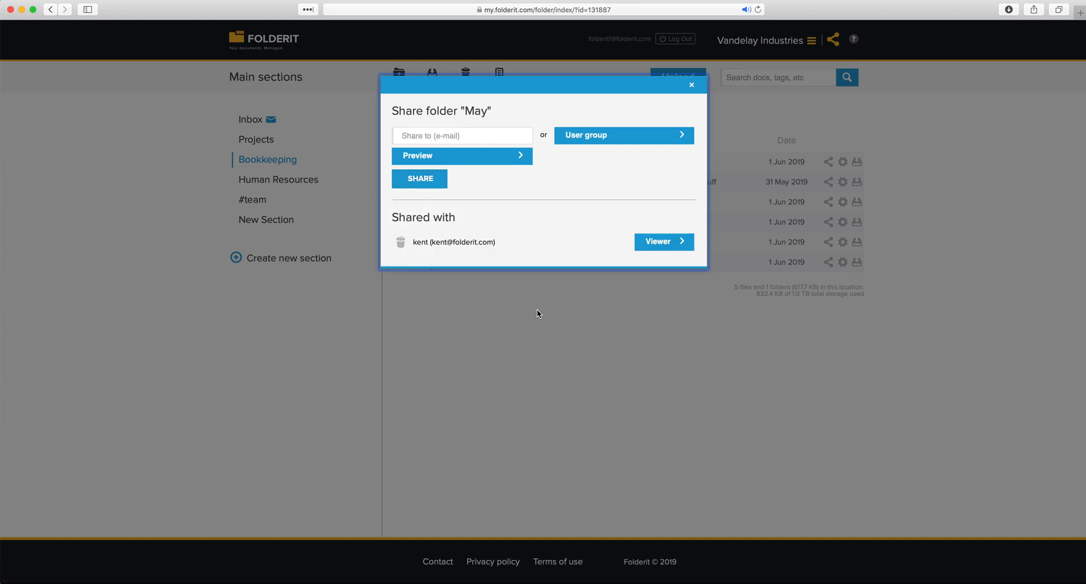
Close the May share window, then reopen the May folder's sharing
left_click(589, 308)
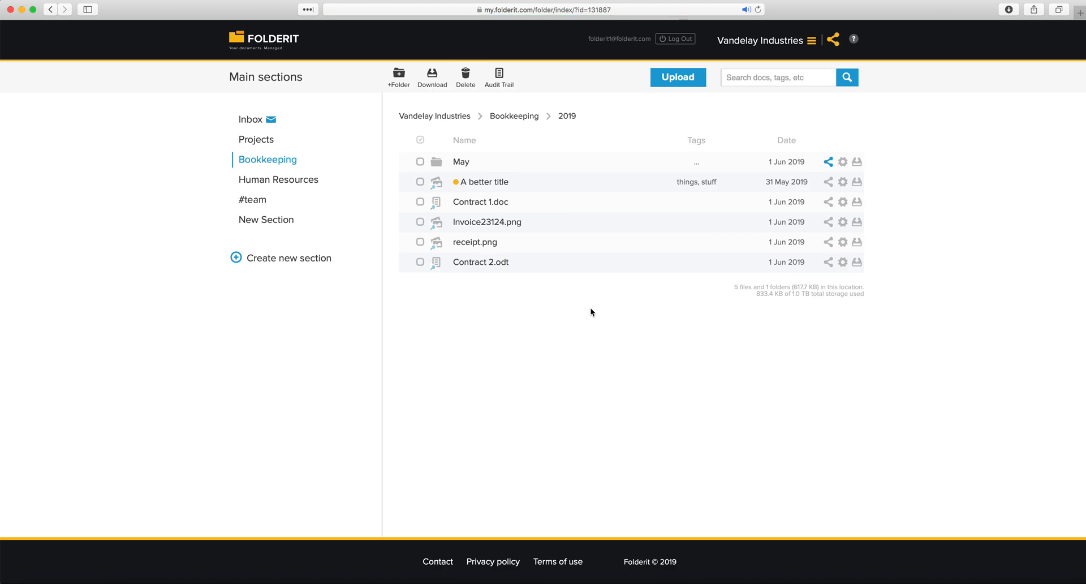
left_click(830, 164)
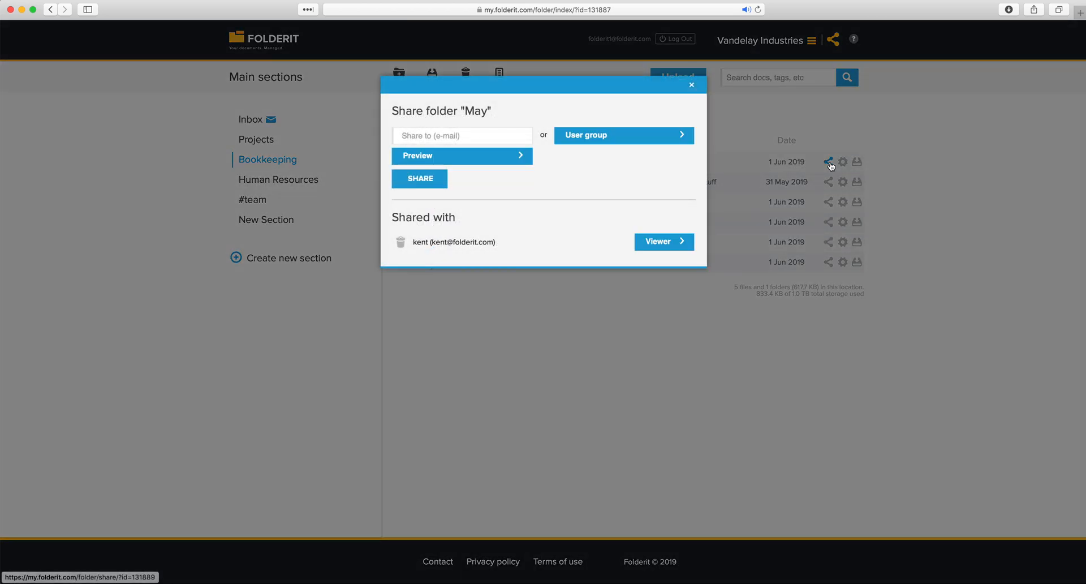
left_click_drag(502, 241, 403, 240)
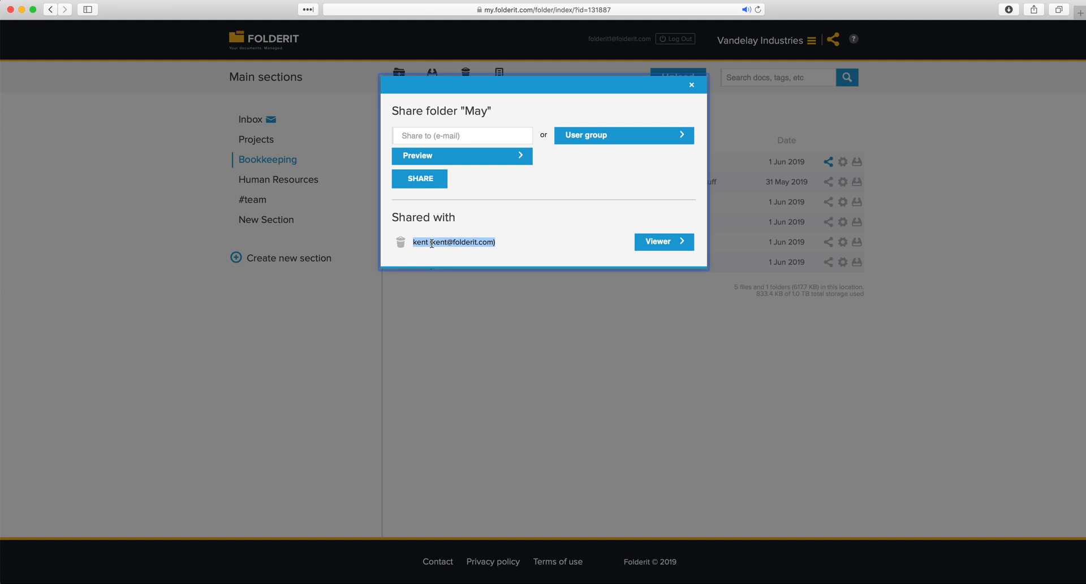
left_click(435, 246)
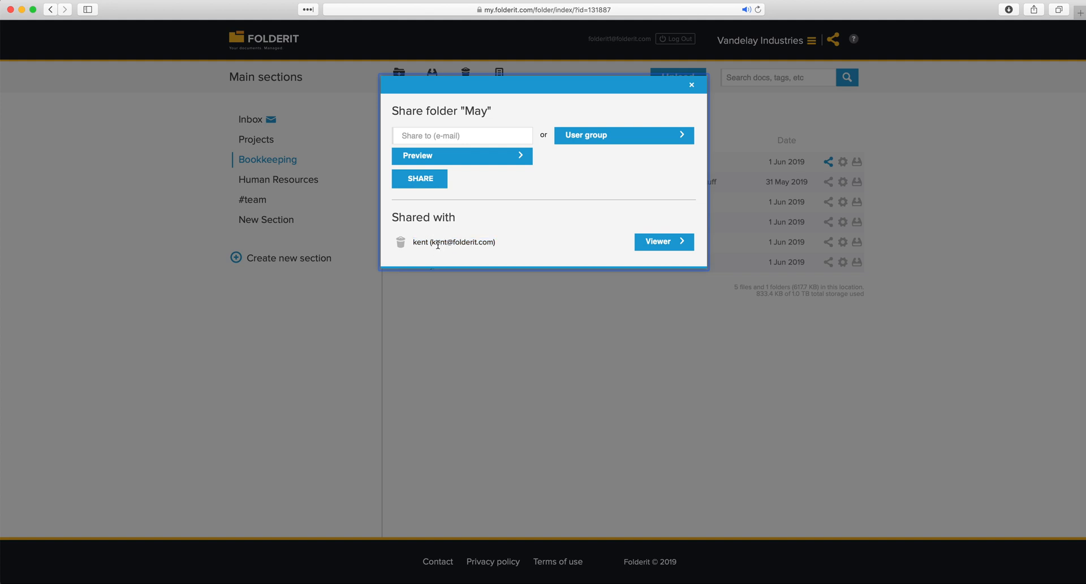
Lower the colleague's May access from Viewer to Preview and close the dialog
left_click(672, 245)
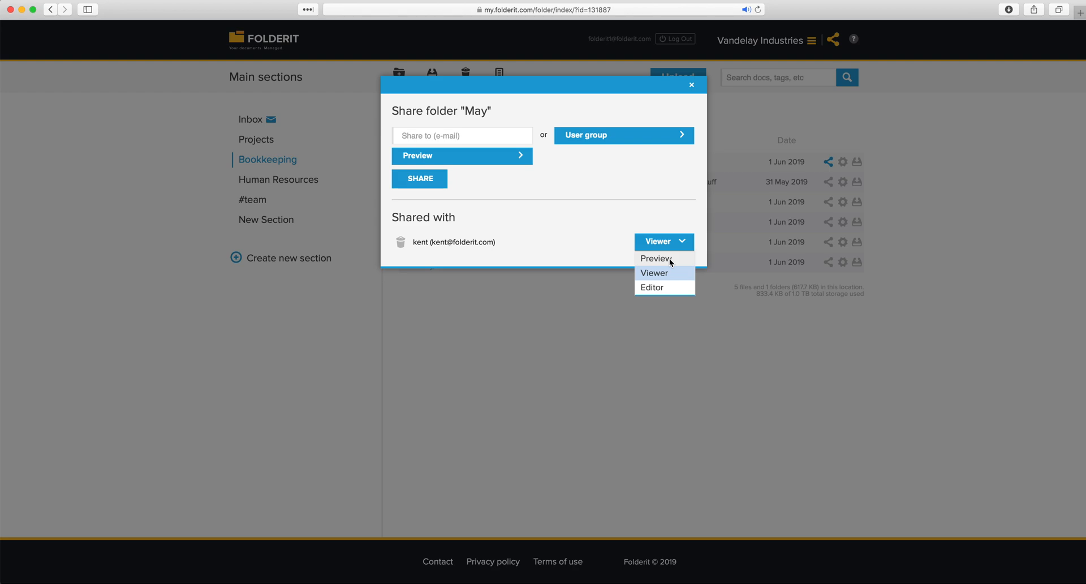
left_click(669, 258)
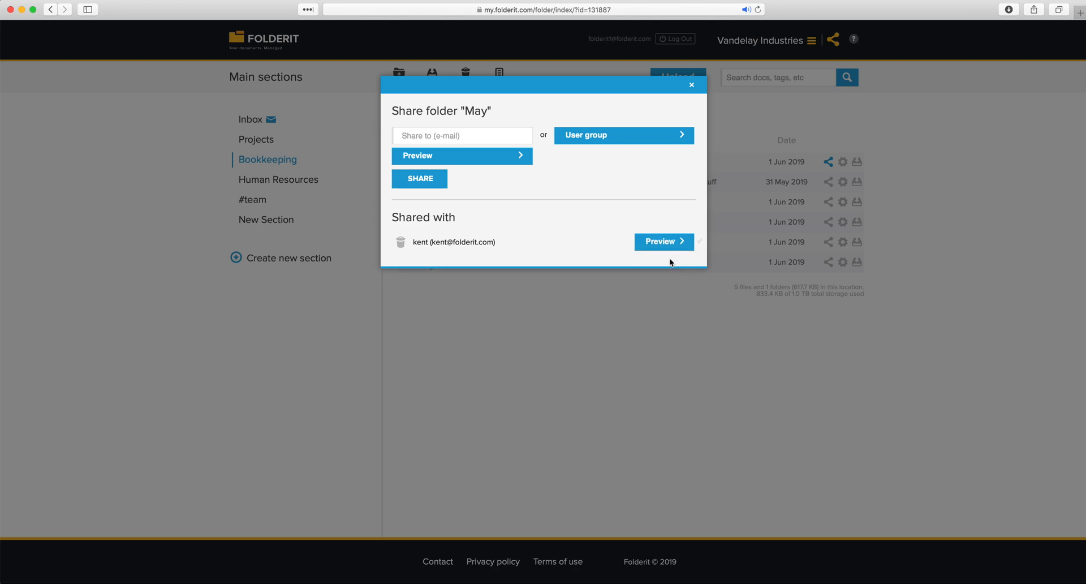
left_click(688, 325)
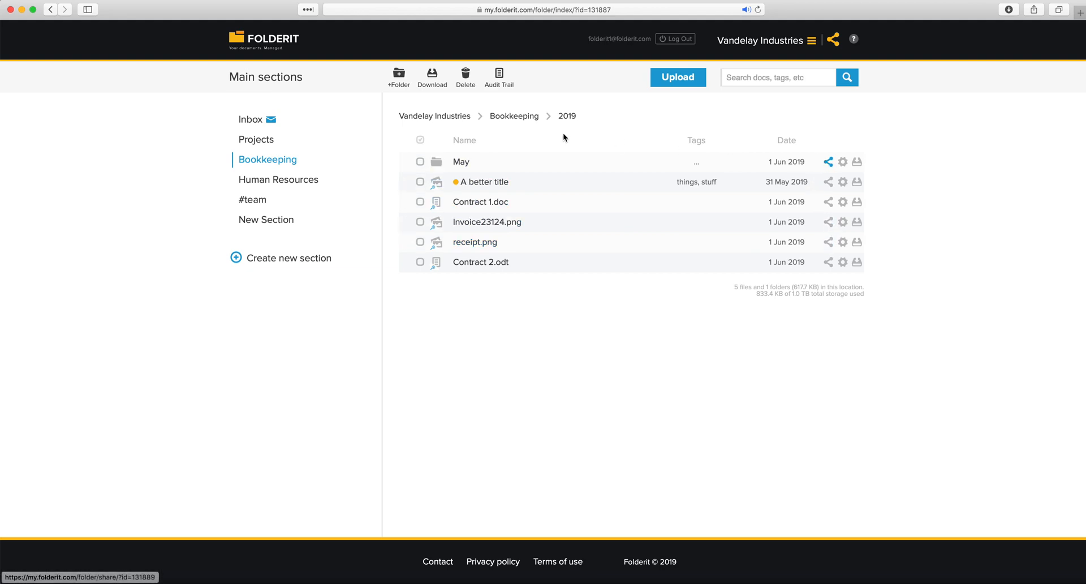
left_click(364, 161)
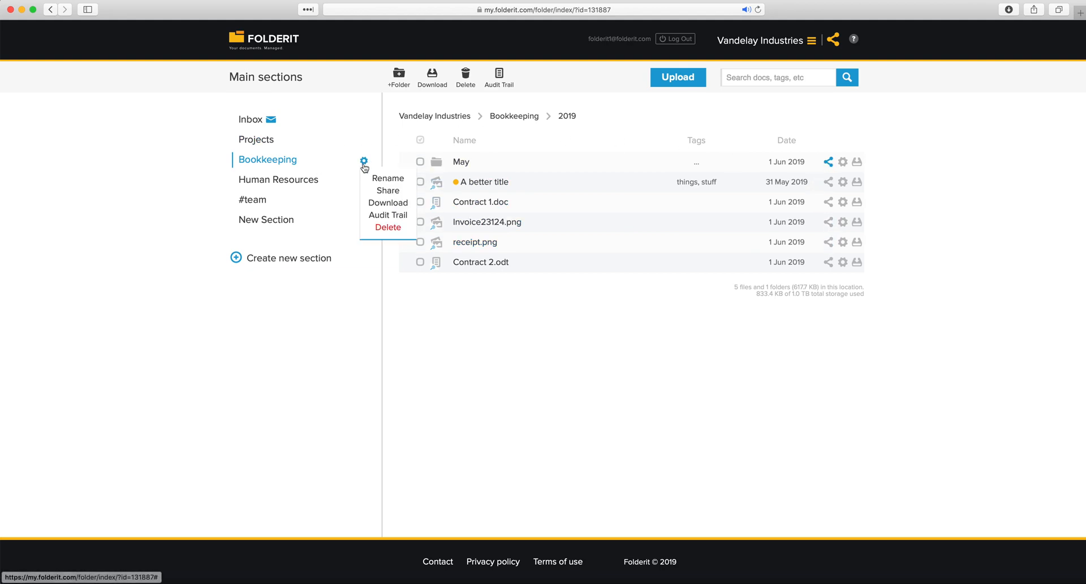
left_click(384, 195)
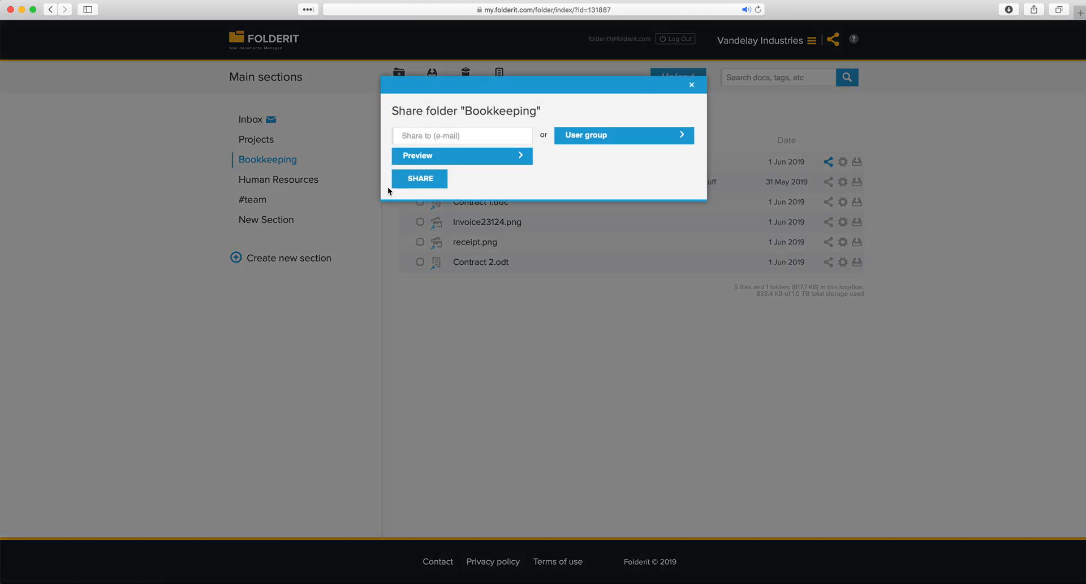
left_click(691, 84)
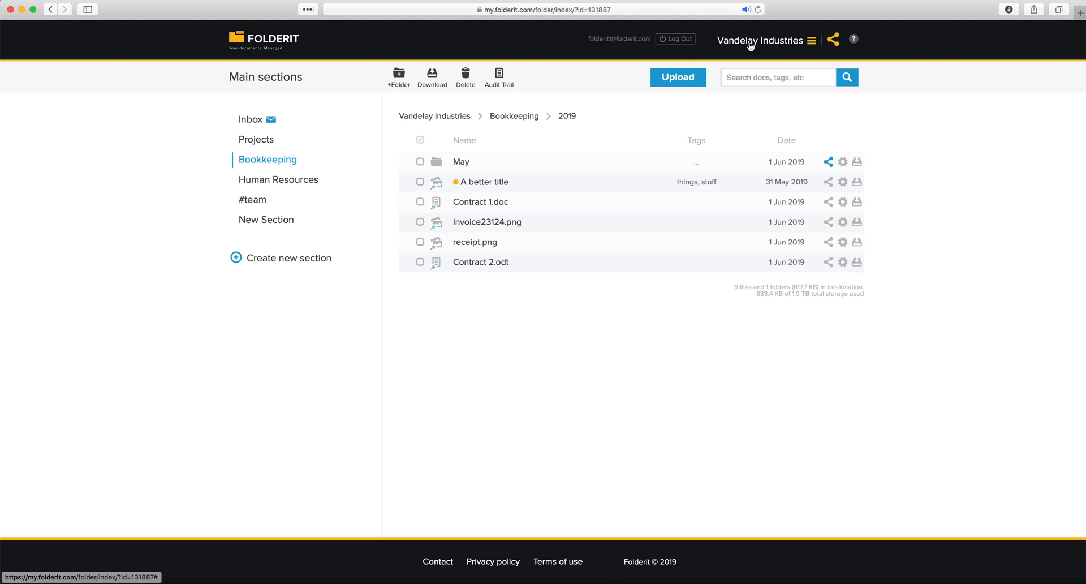
left_click_drag(466, 183, 475, 293)
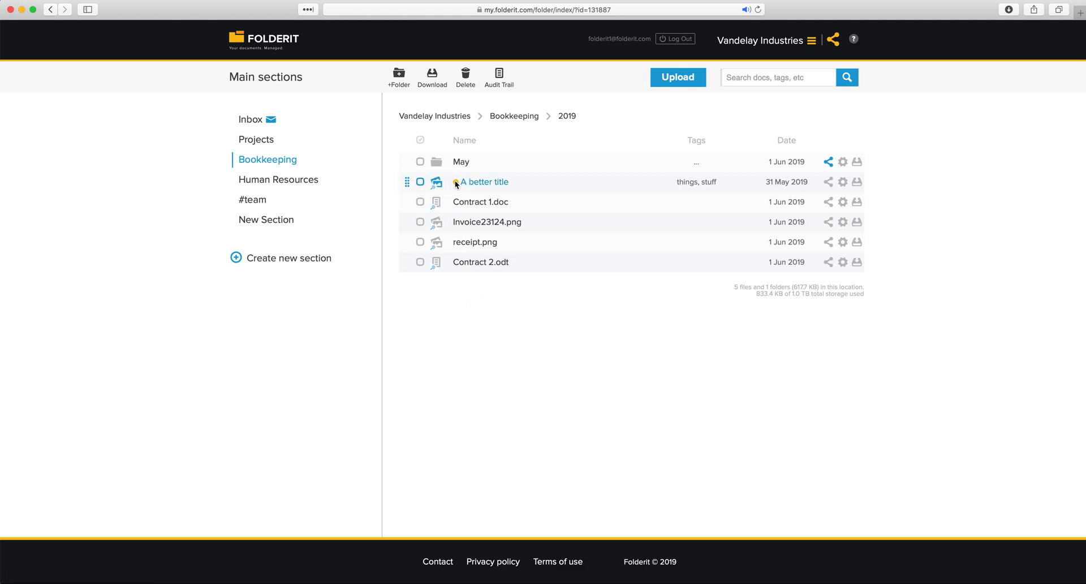
mouse_move(457, 183)
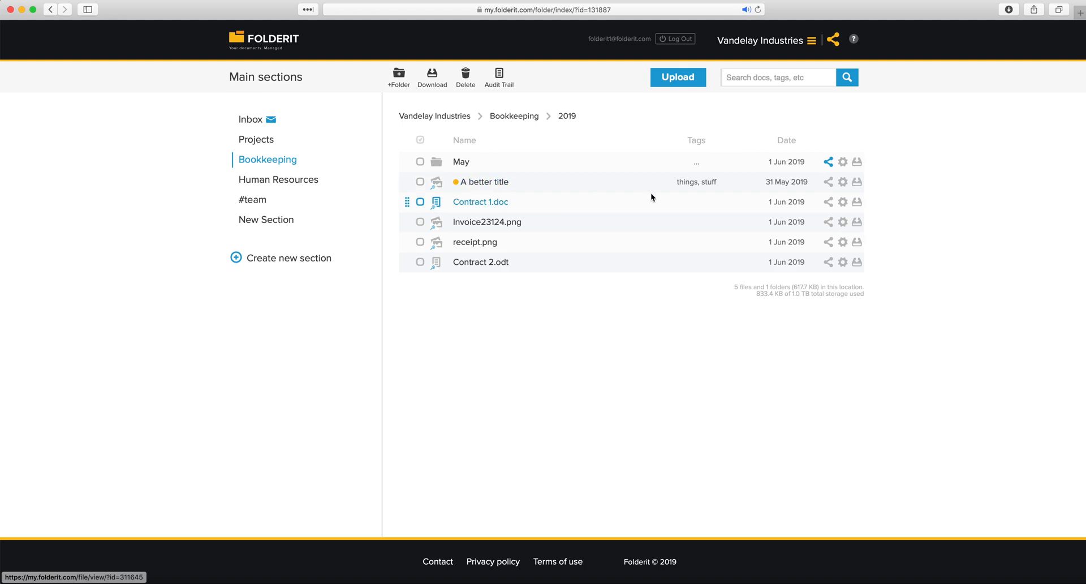
Share Invoice23124.png with a colleague's e-mail address as Editor, then close the dialog
left_click(828, 222)
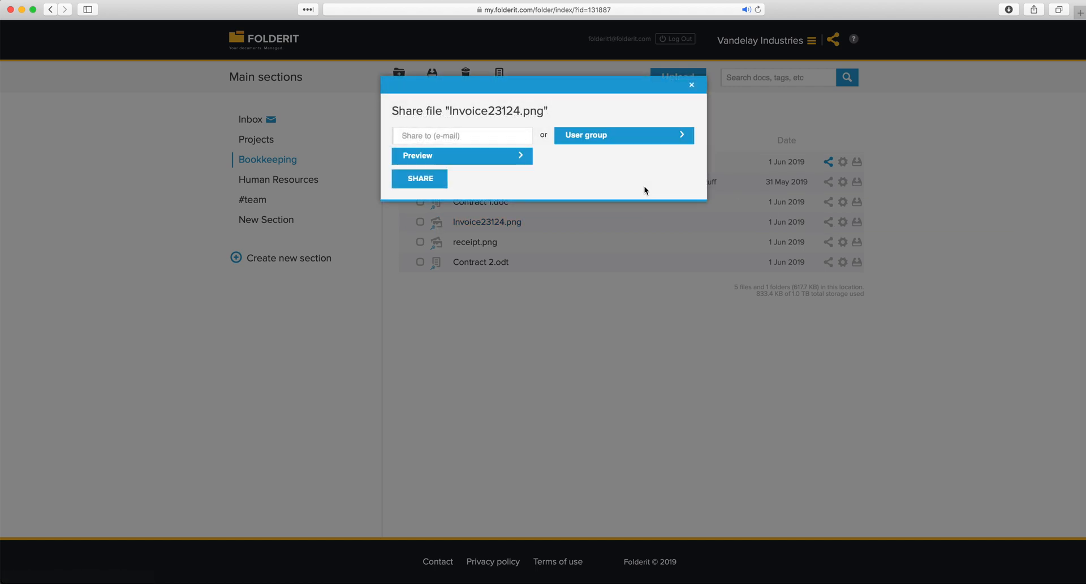
left_click(464, 138)
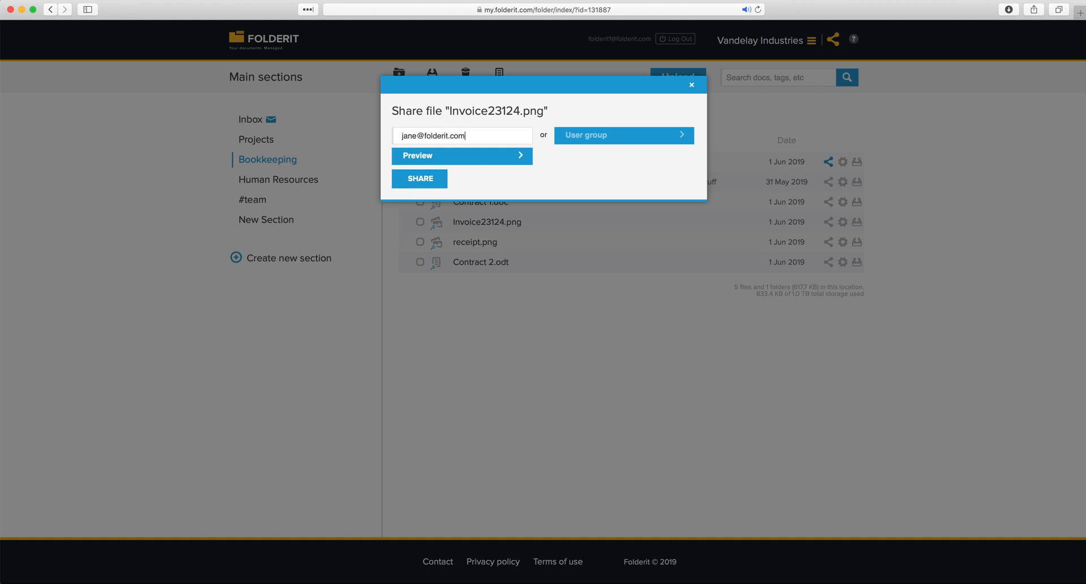
left_click(443, 160)
left_click(440, 204)
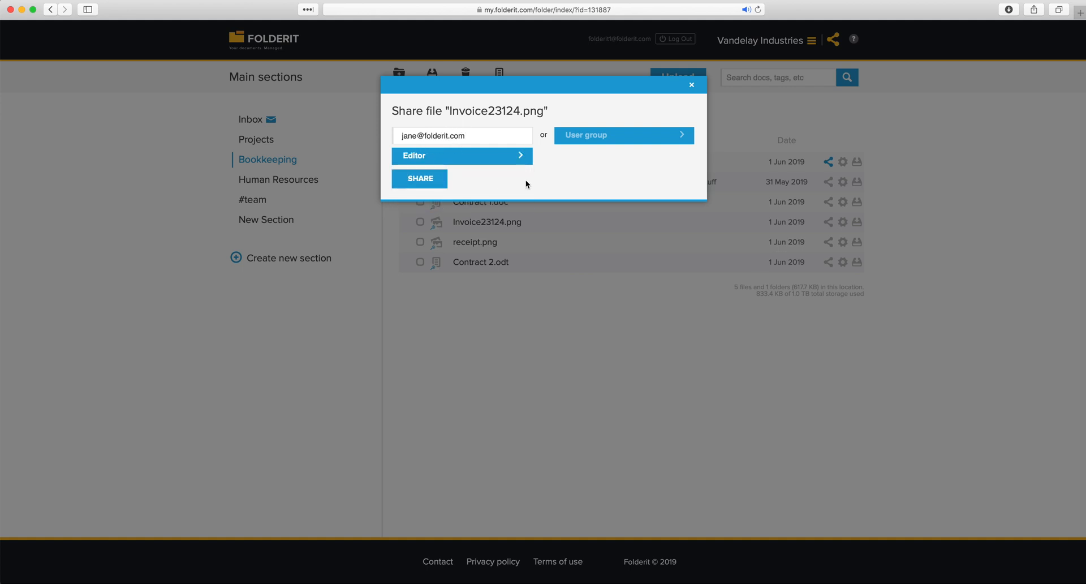
left_click(427, 180)
left_click(599, 327)
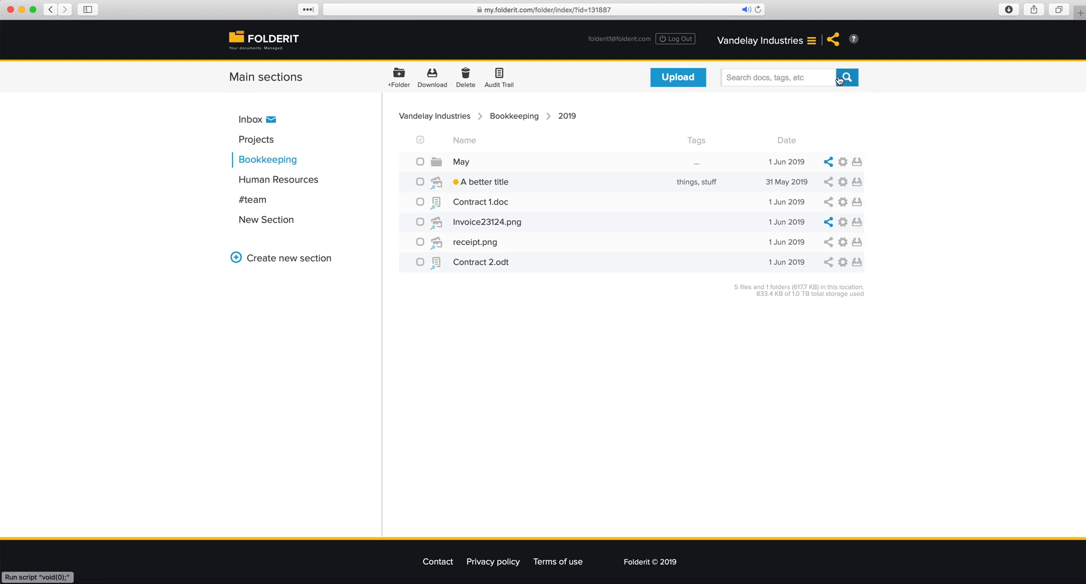
Create a user group named 'All Employees' from user management
left_click(797, 44)
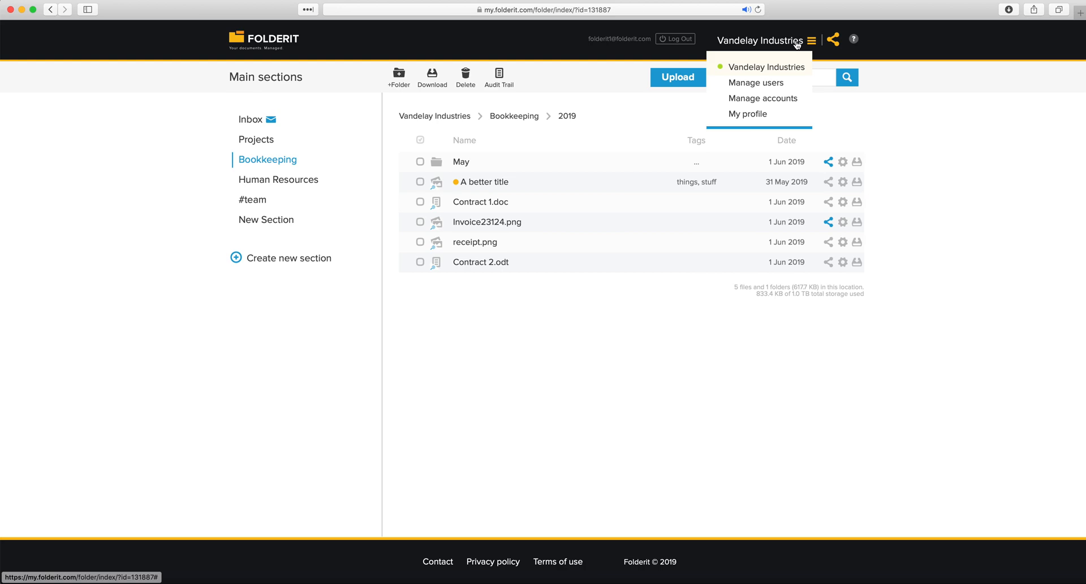
left_click(771, 83)
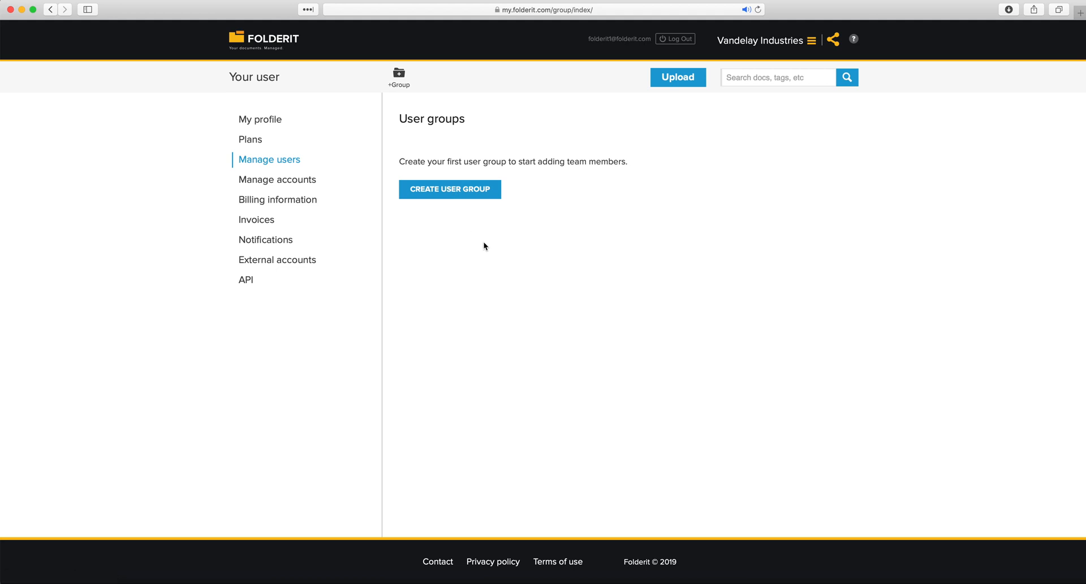
left_click(438, 194)
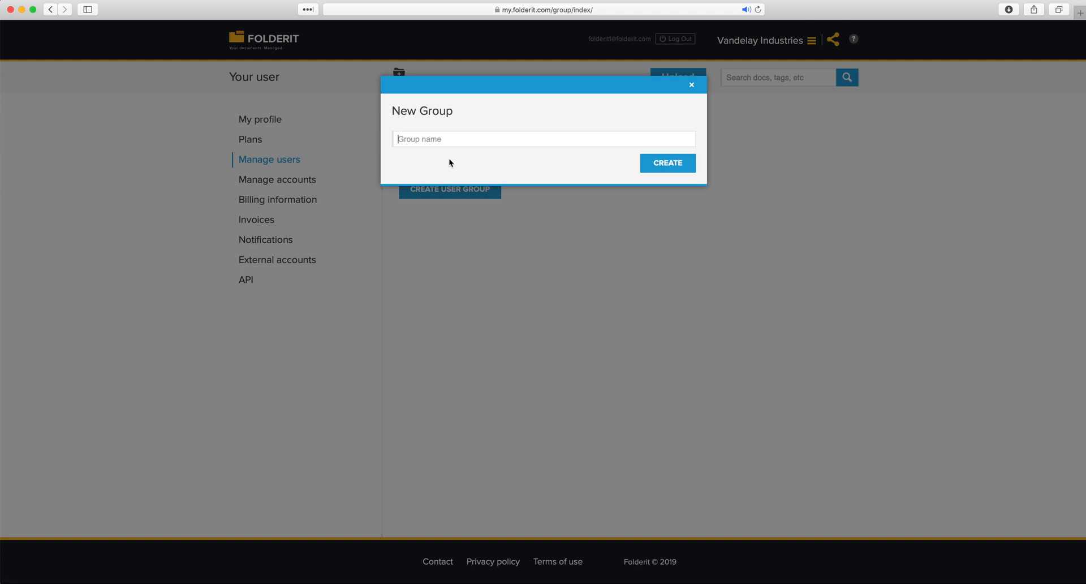
type("All Employees")
left_click(672, 165)
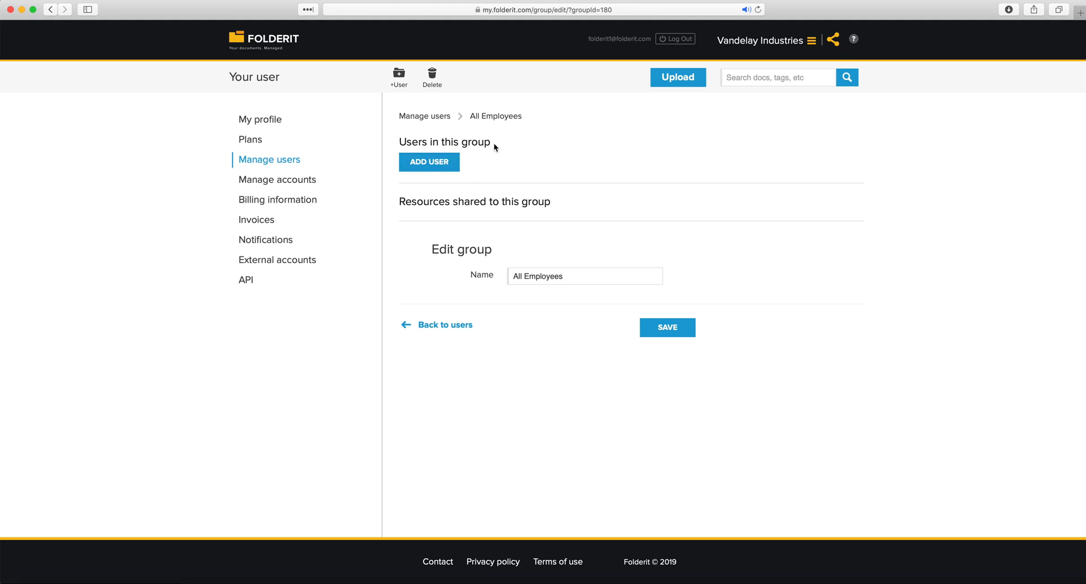
Open the New member form on the All Employees group page
left_click_drag(495, 143, 423, 141)
left_click(508, 161)
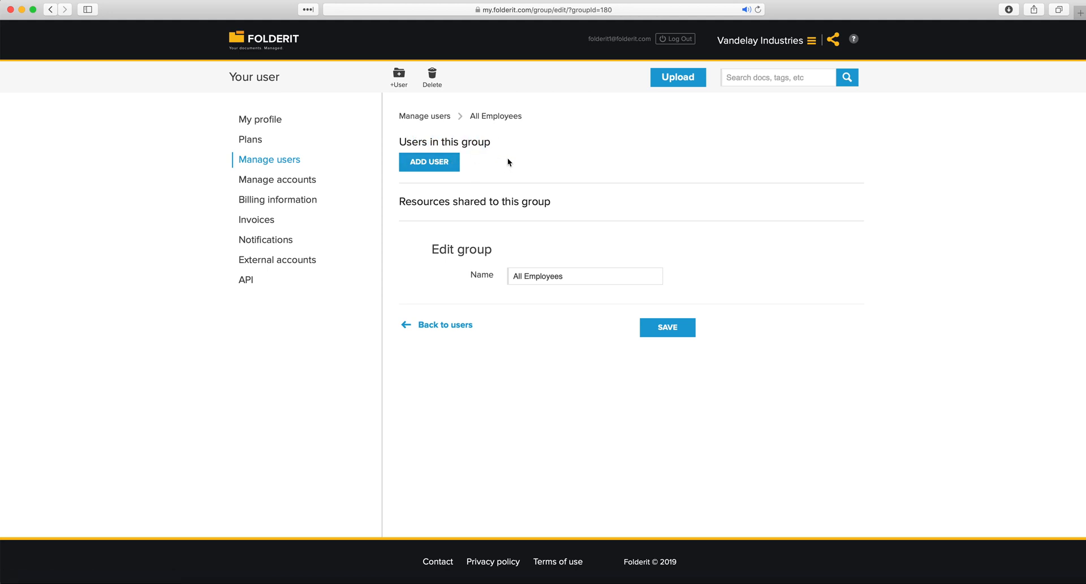
left_click(425, 166)
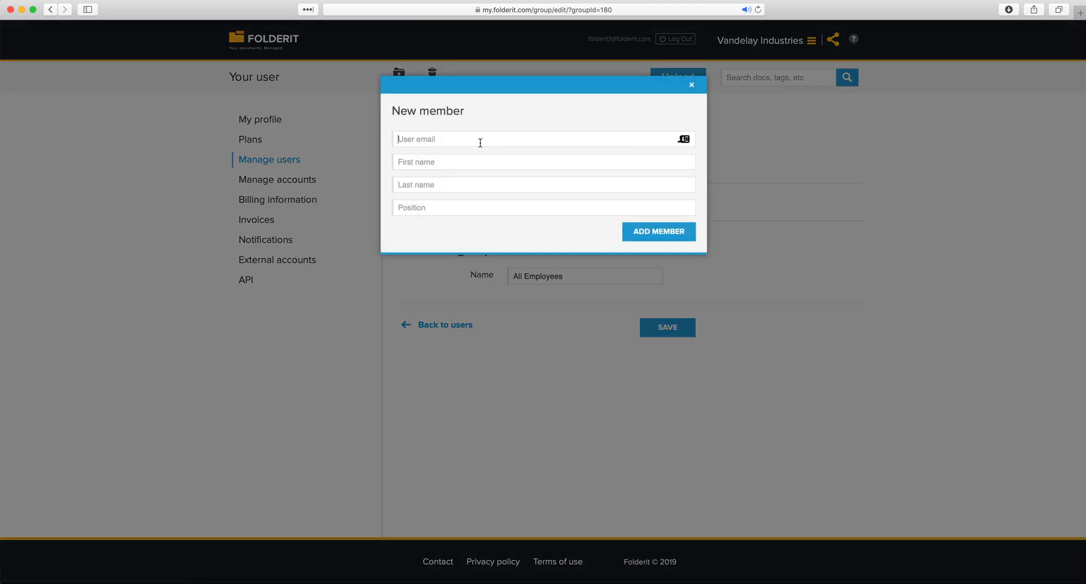
Add a member to All Employees with their e-mail, first name and last name
key("Tab")
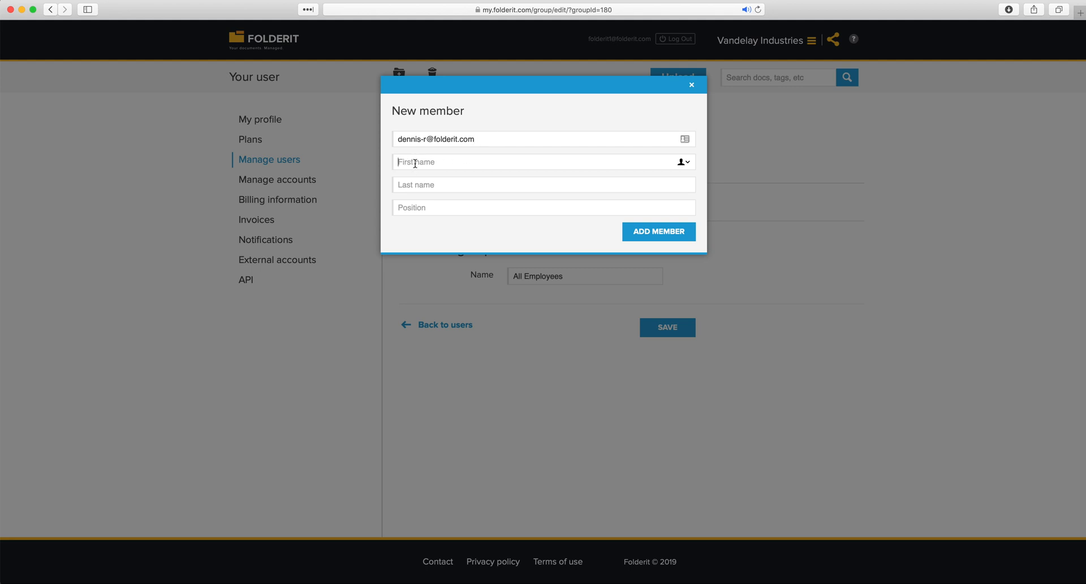
key("Tab")
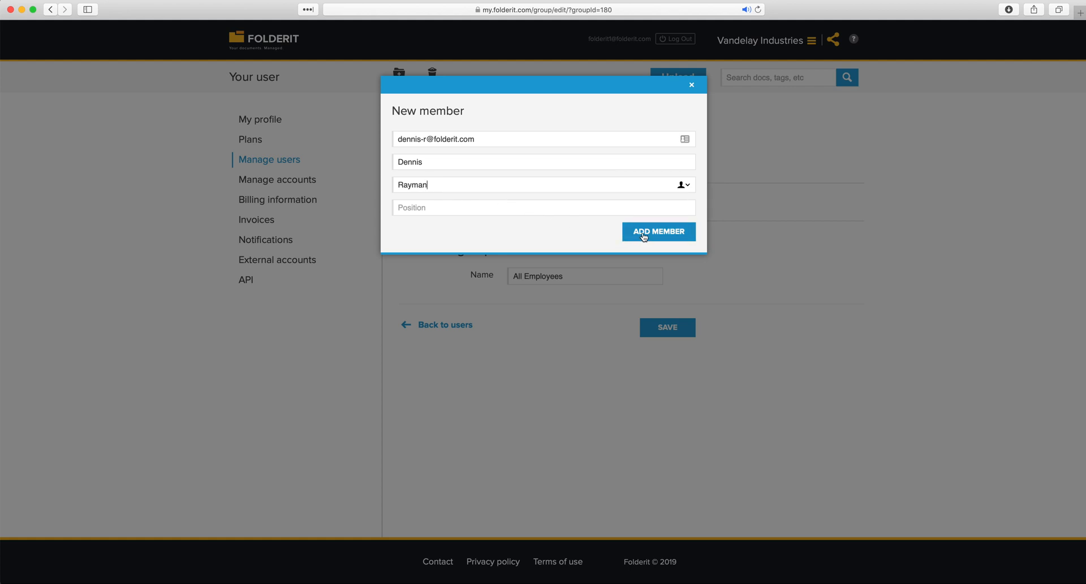
left_click(643, 236)
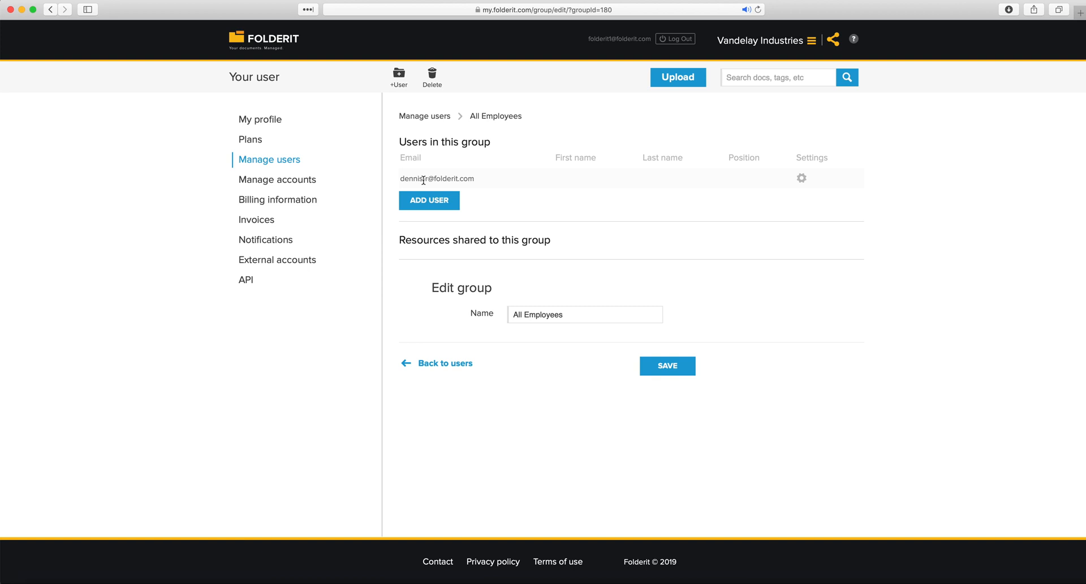
Confirm the new member's e-mail is listed under Users in this group
left_click_drag(586, 39, 612, 40)
left_click(835, 313)
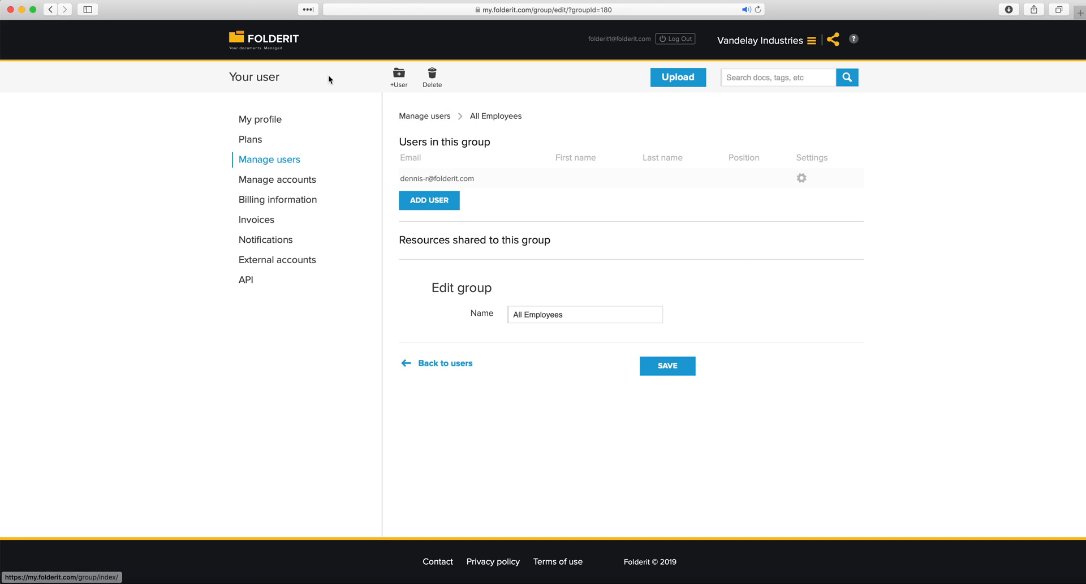
Visit #team, then open Manage users to review the All Employees group and created user
left_click(272, 39)
left_click(261, 200)
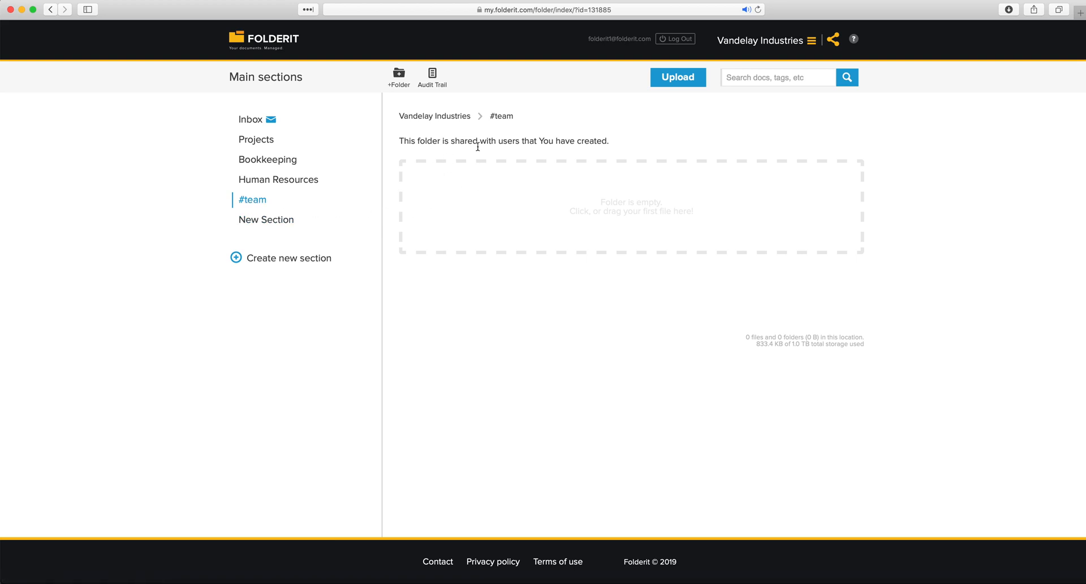
left_click(800, 45)
left_click(765, 88)
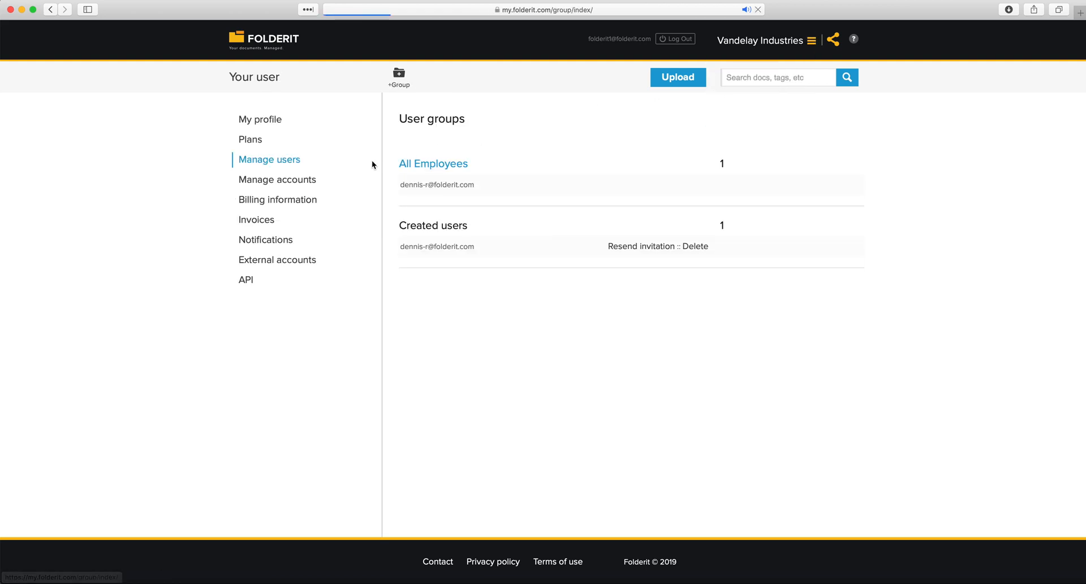
left_click(294, 164)
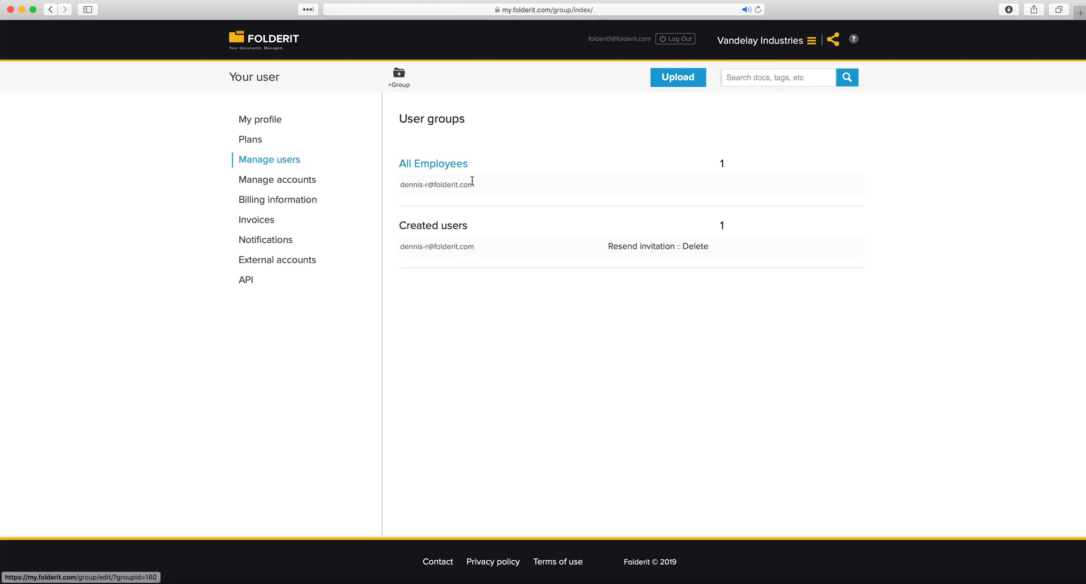
left_click_drag(488, 168, 396, 165)
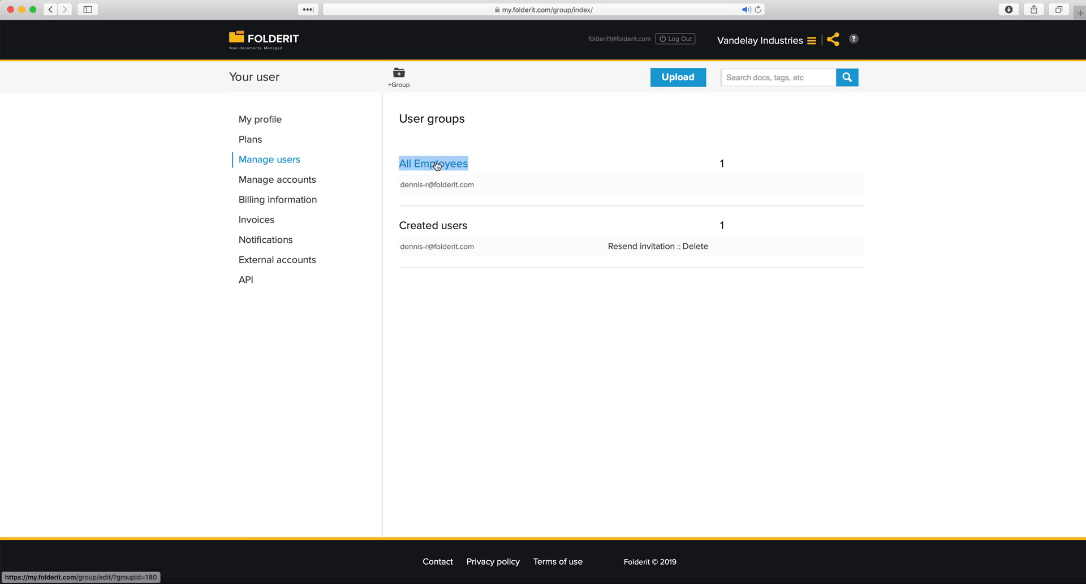
left_click_drag(399, 229, 498, 273)
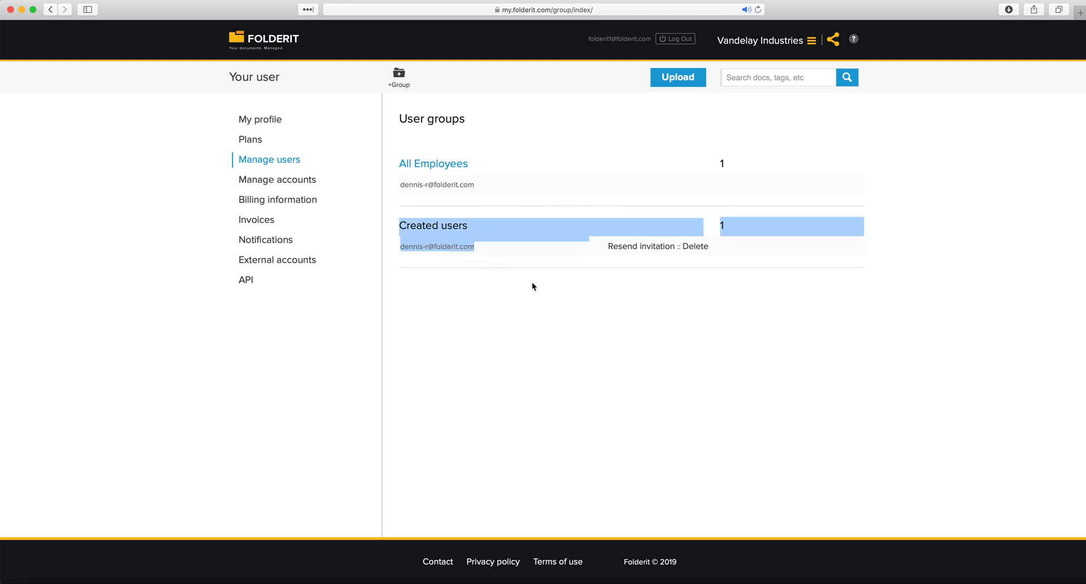
left_click(535, 308)
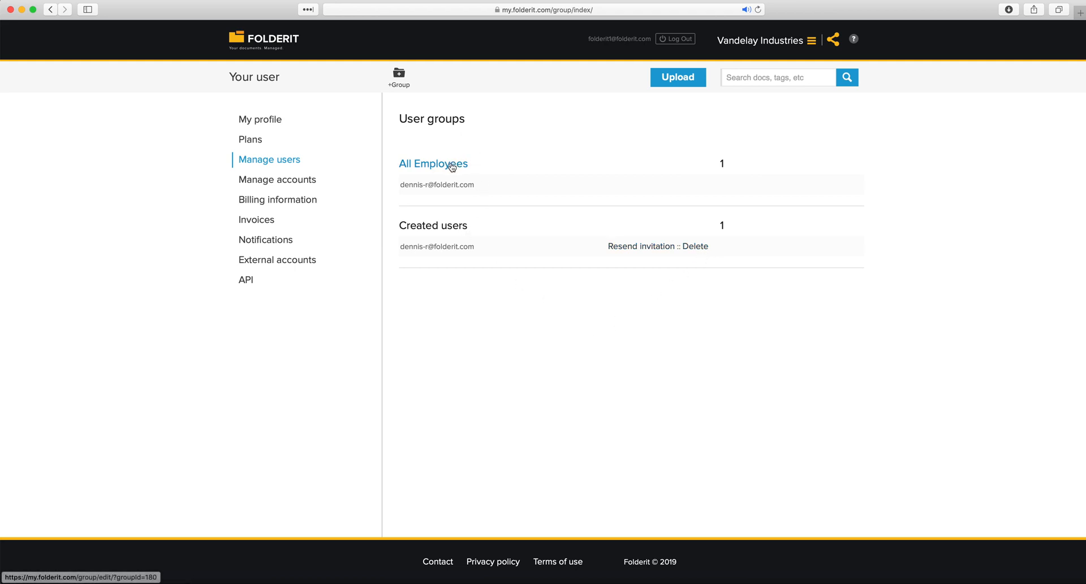
Create the 'Accountants' user group and go back to the Manage users list
left_click(403, 76)
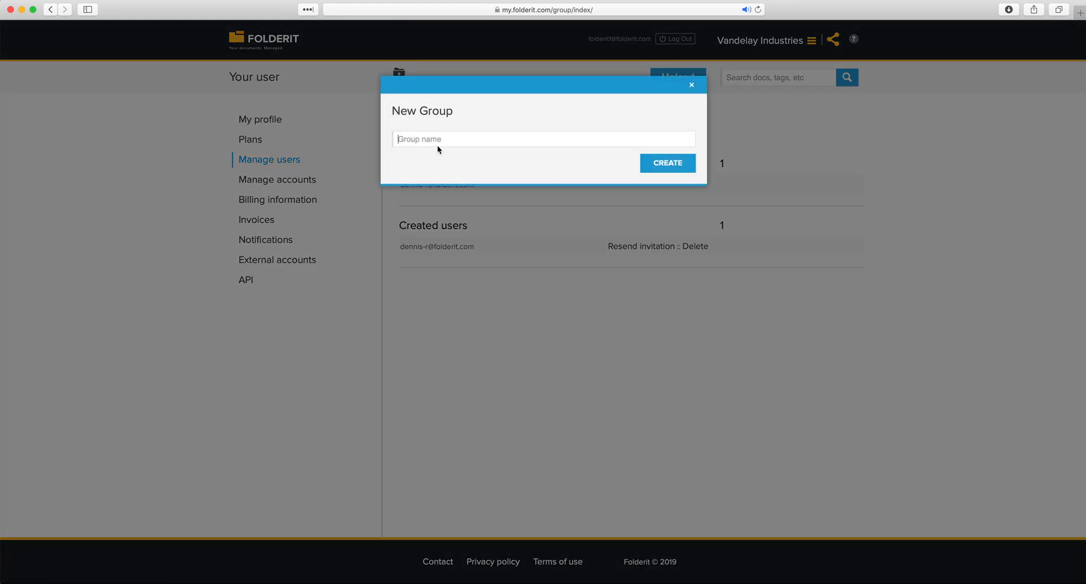
type("Accountants")
left_click(667, 161)
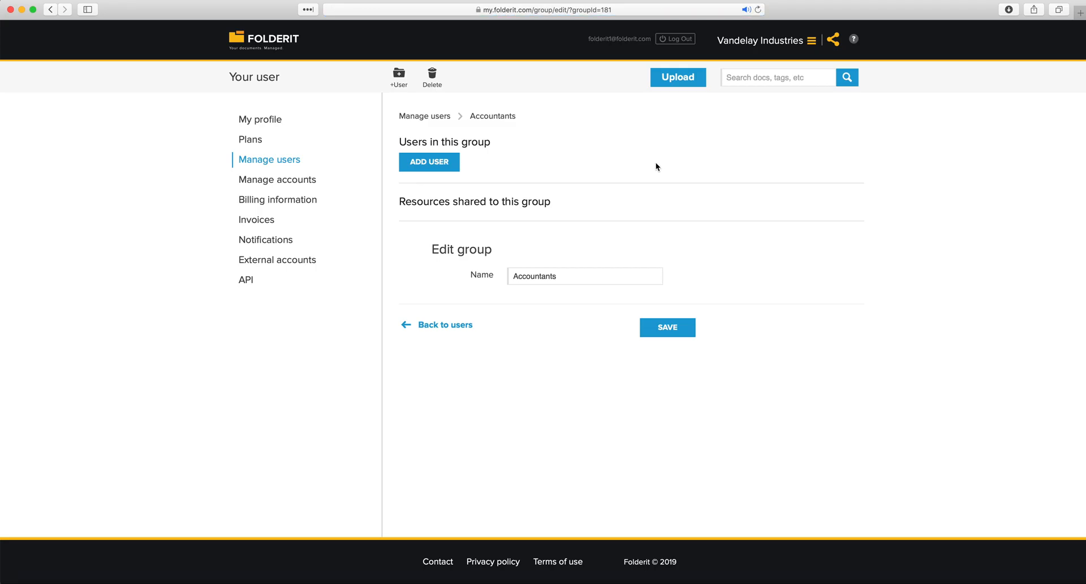
left_click(434, 120)
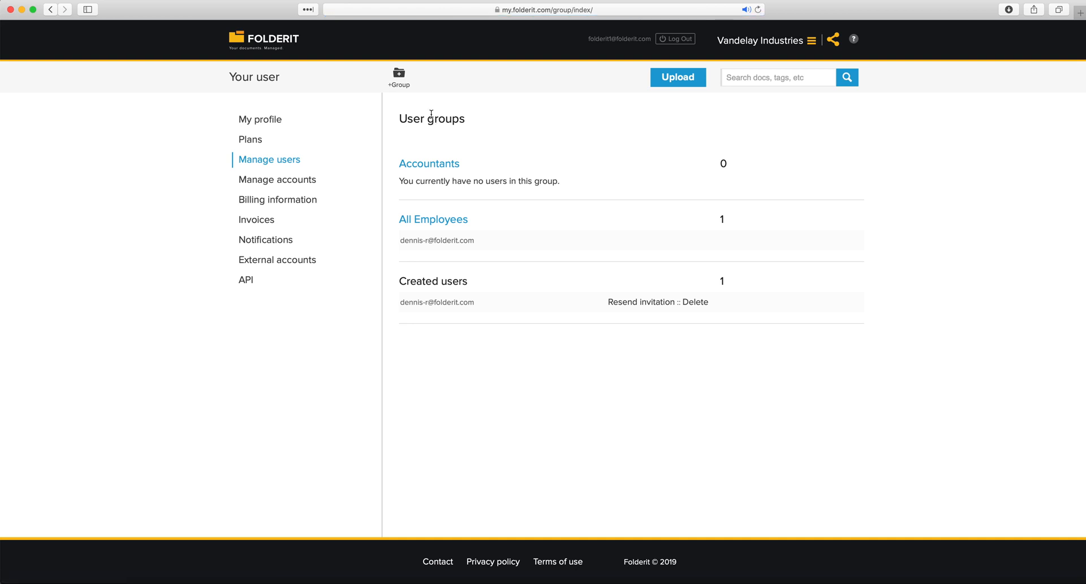
Create a new user group named Management and return to the groups list
left_click(405, 78)
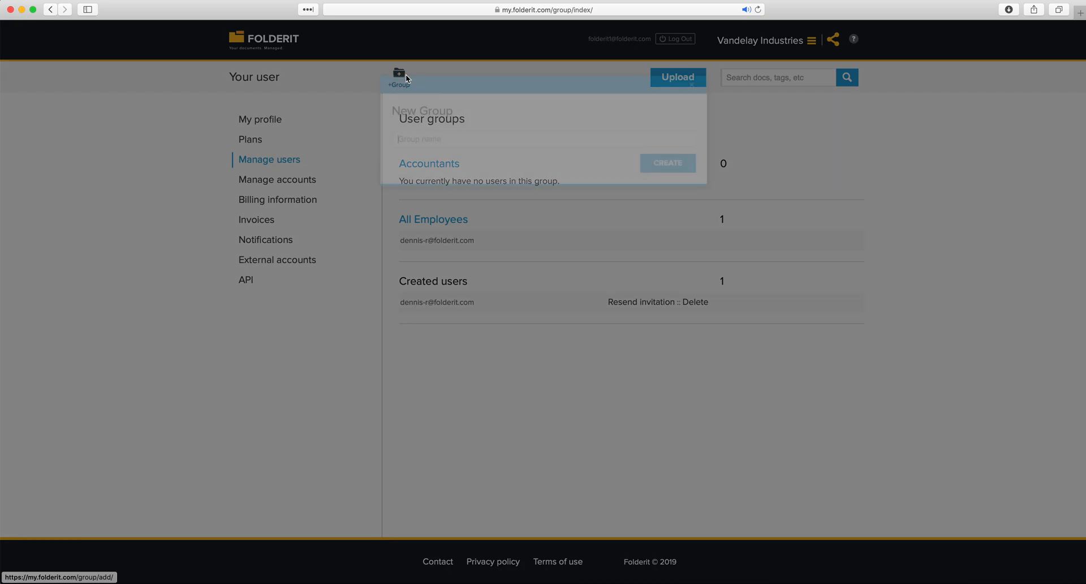
type("Management")
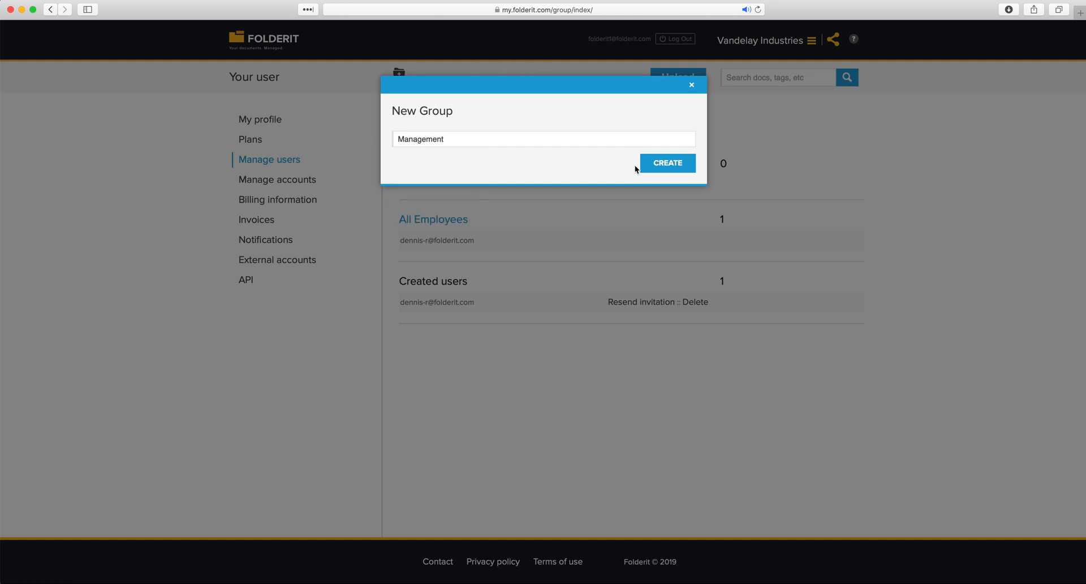
left_click(659, 163)
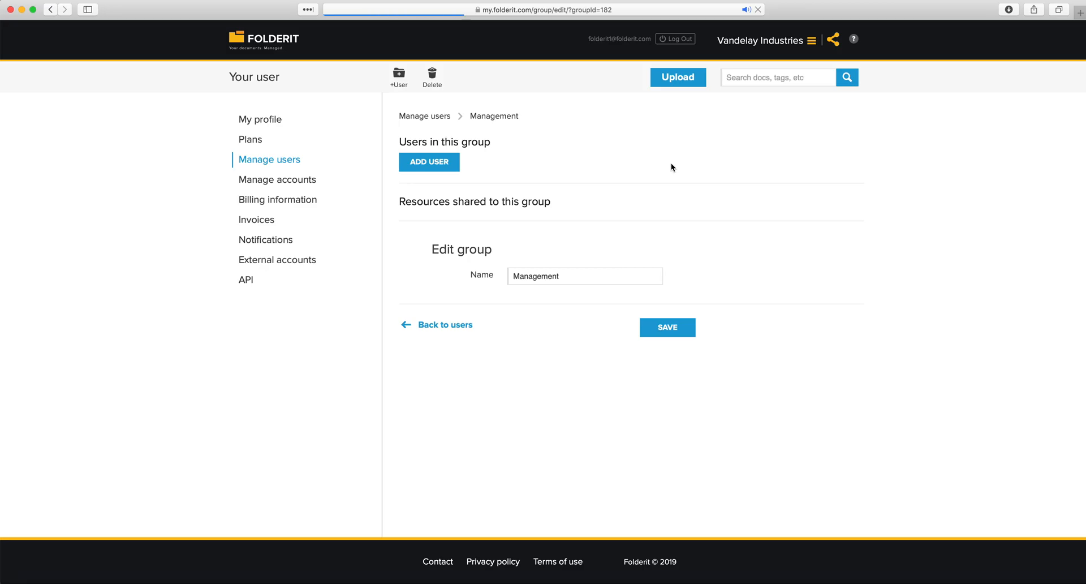
left_click(439, 116)
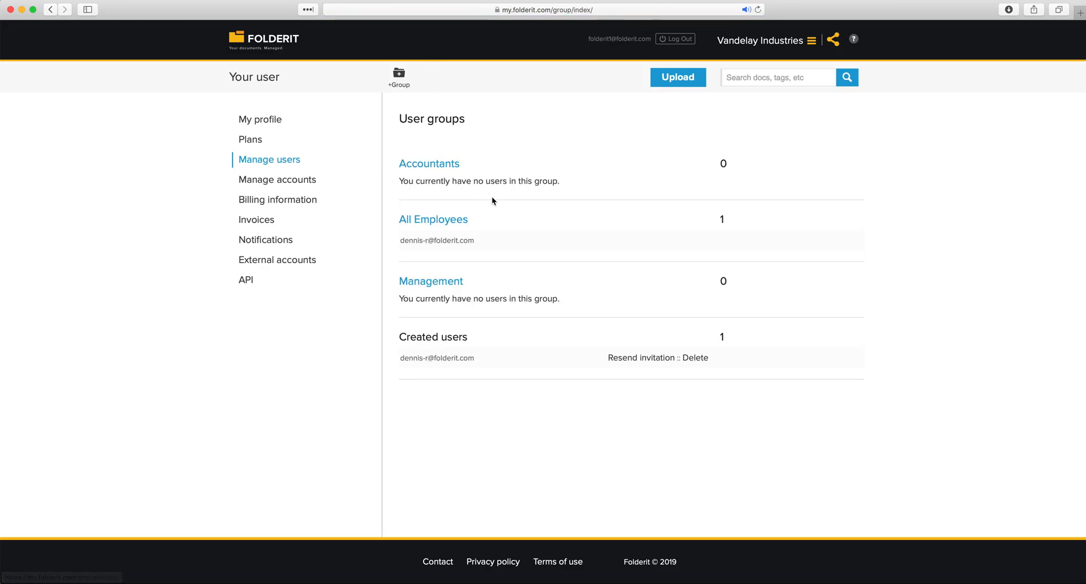
Highlight the Accountants, All Employees and Management group names in the overview
left_click_drag(392, 163, 450, 166)
left_click_drag(388, 221, 455, 220)
left_click_drag(481, 281, 400, 279)
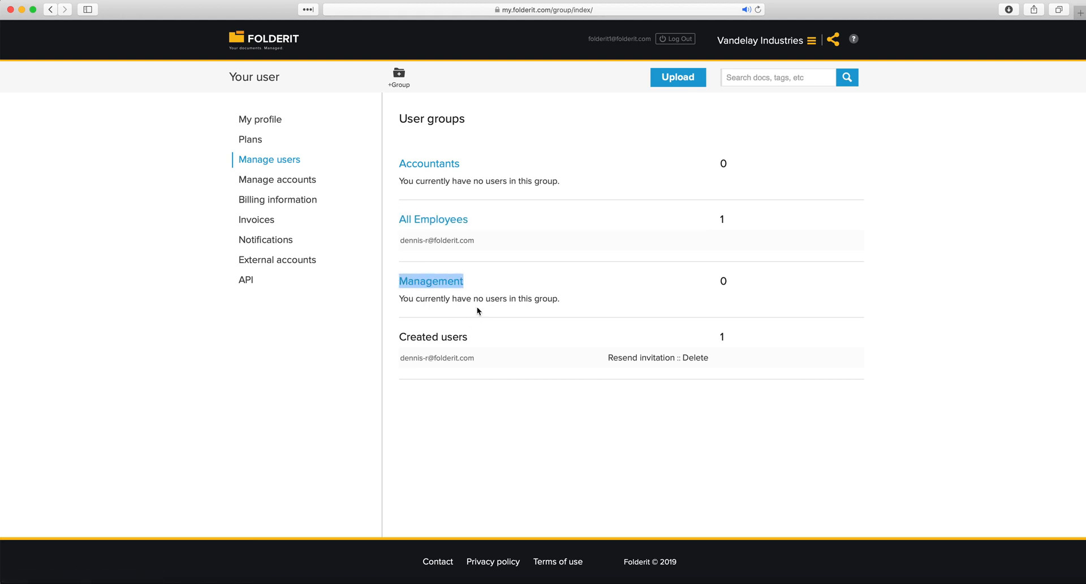
left_click(493, 283)
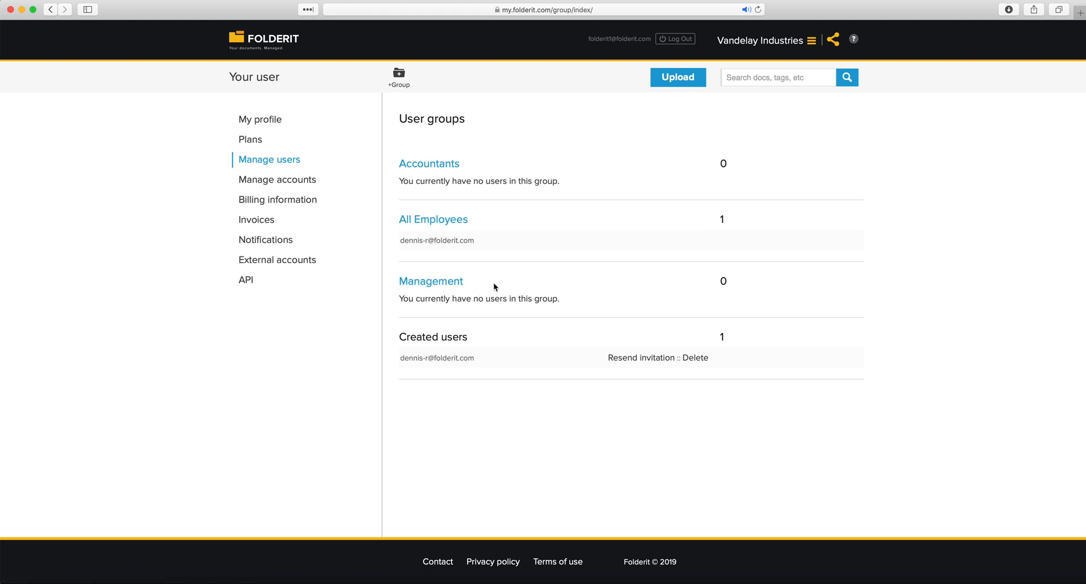
Add one member to the Accountants group by e-mail address
left_click(425, 166)
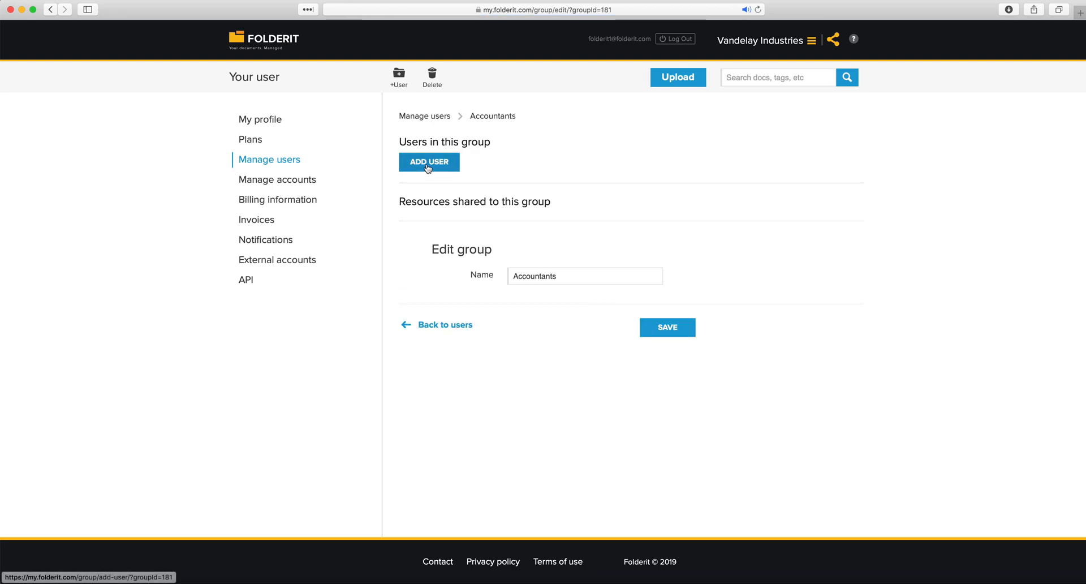
left_click(428, 166)
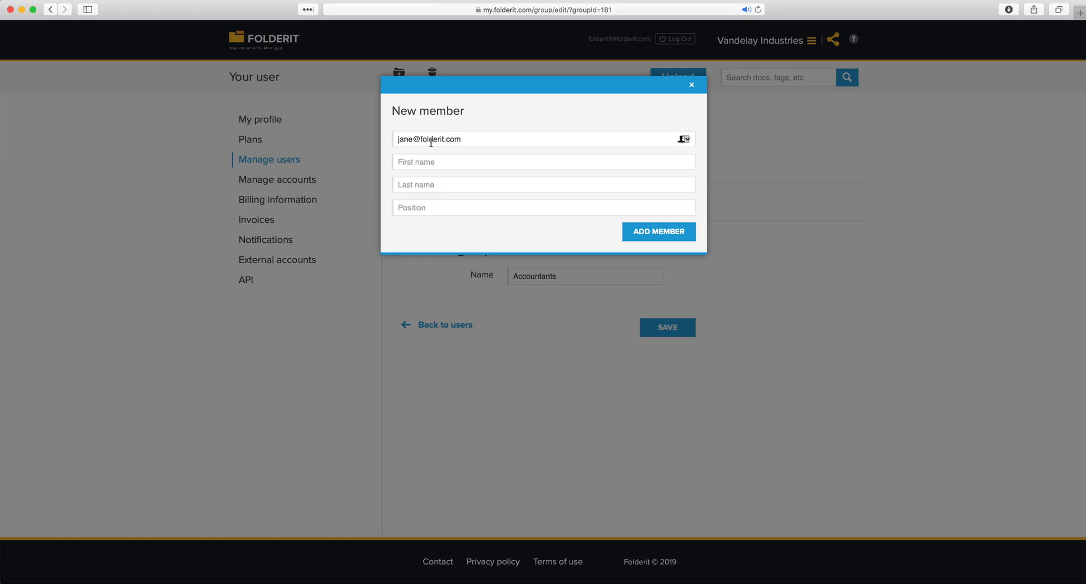
left_click(681, 235)
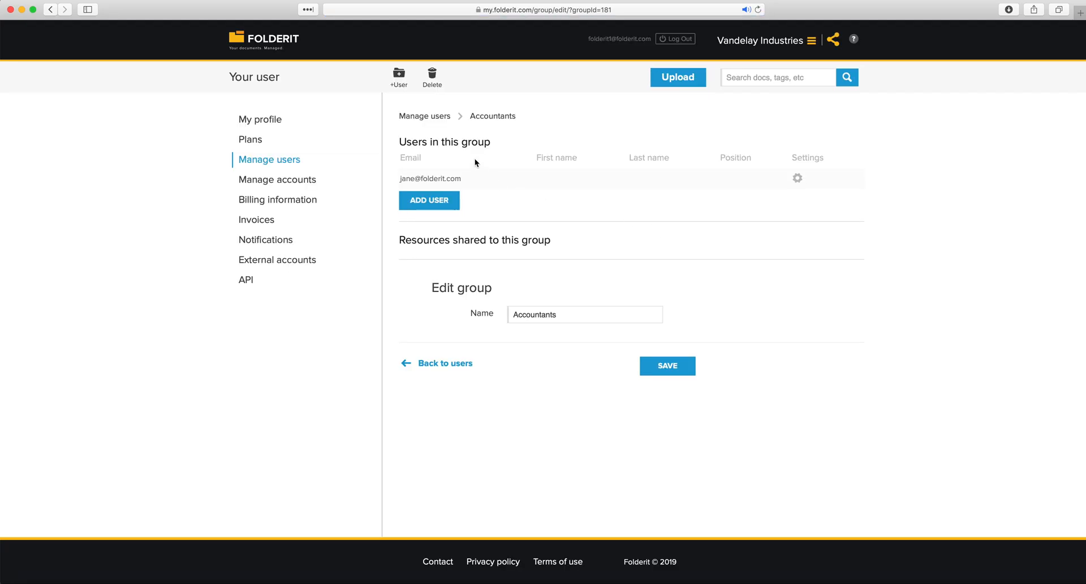
left_click(444, 115)
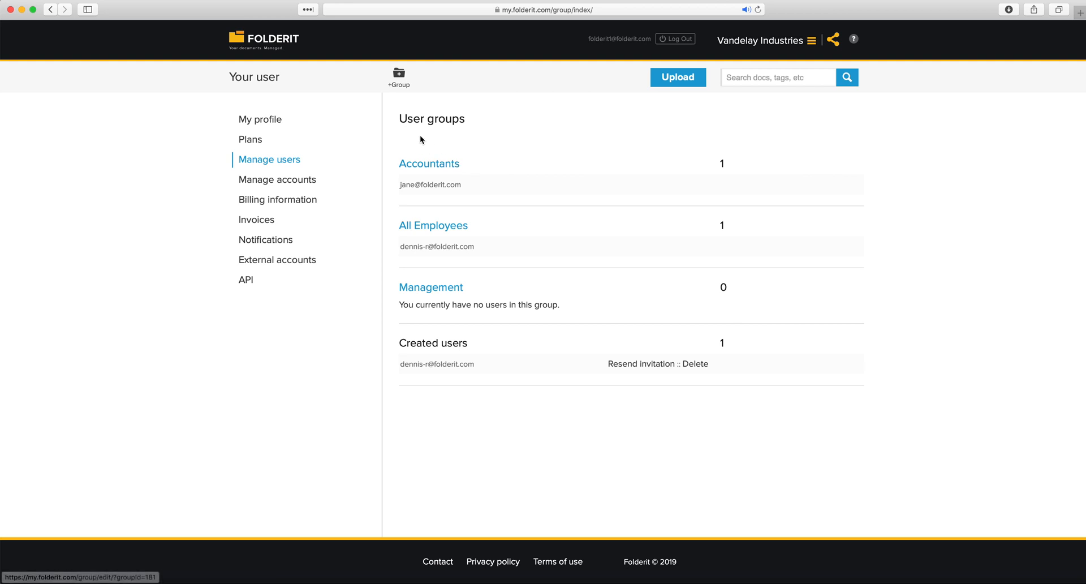
Add one member to the Management group by e-mail address
left_click(442, 289)
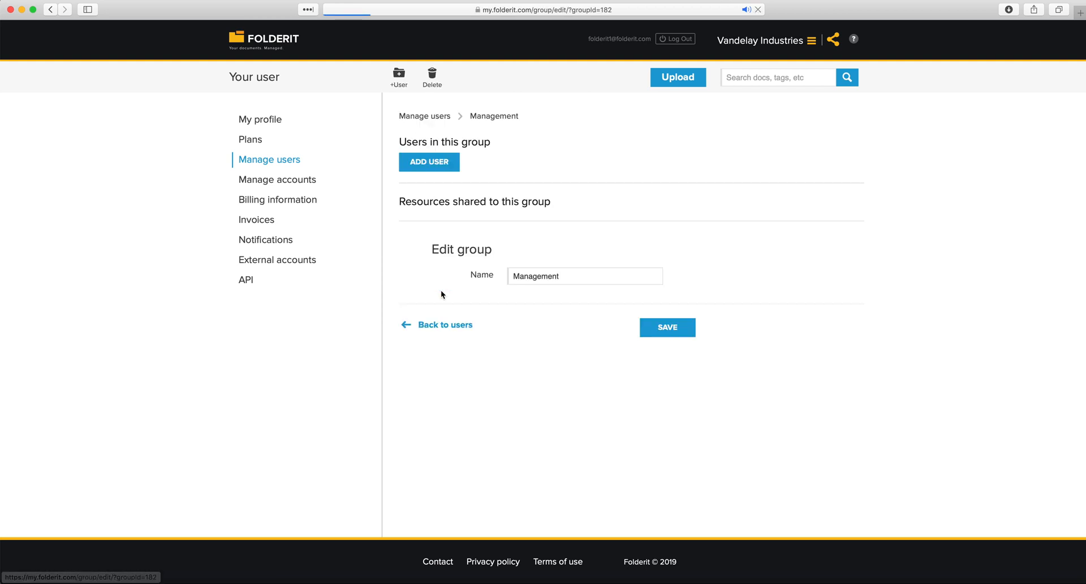
left_click(427, 167)
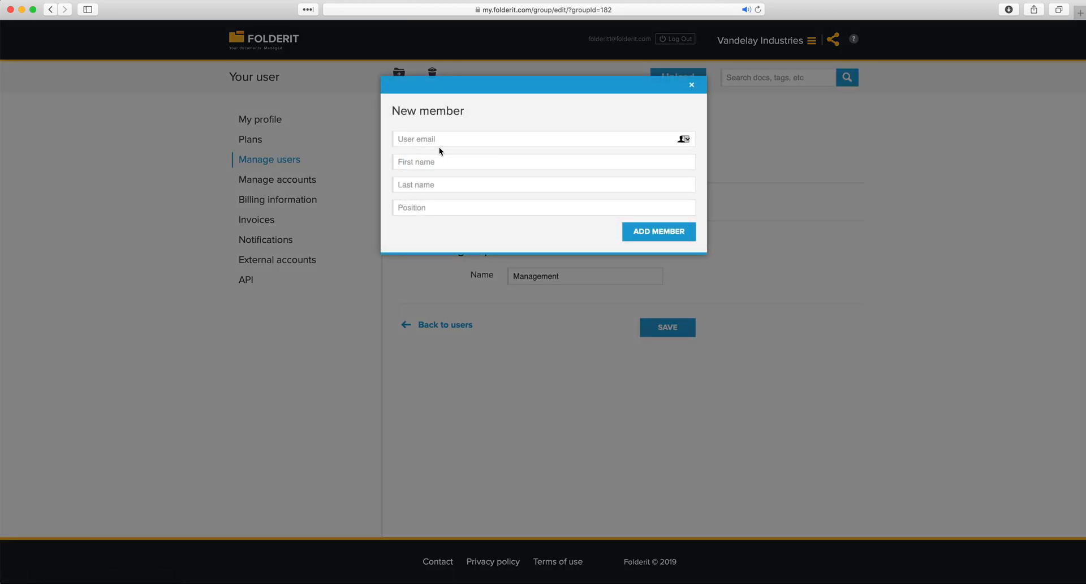
left_click(656, 231)
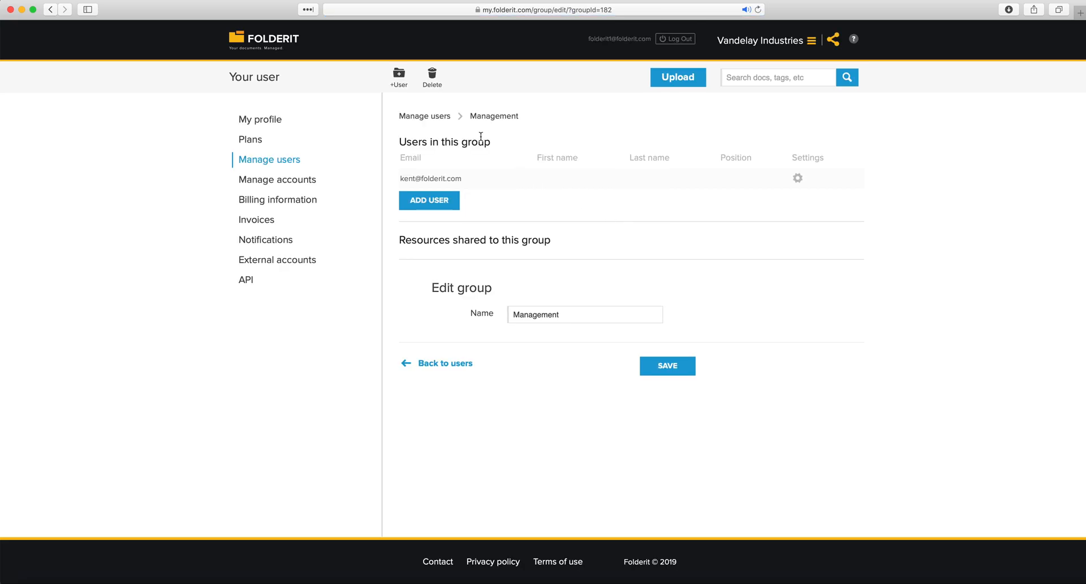
left_click(429, 115)
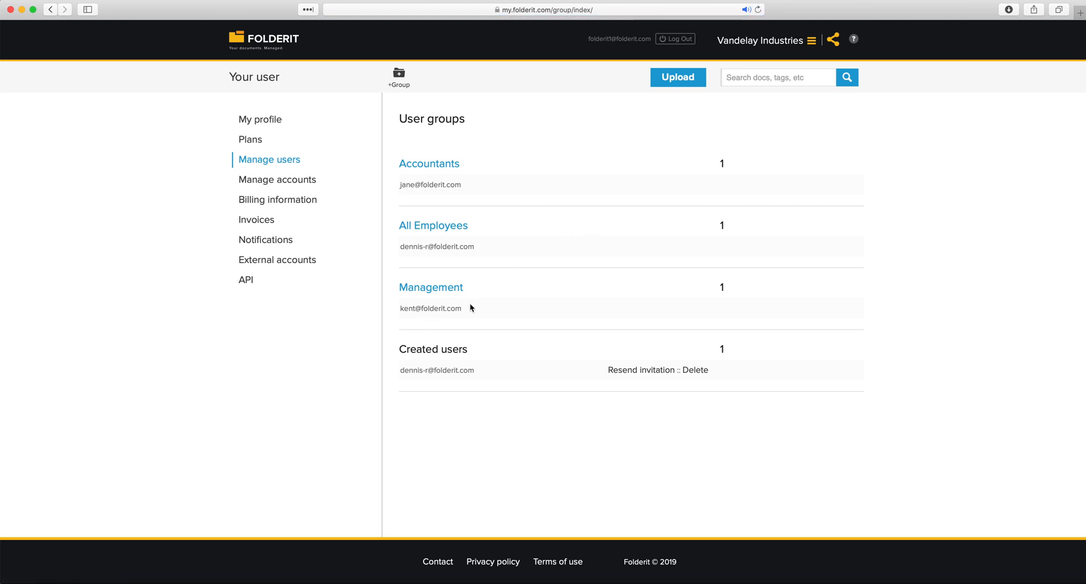
left_click_drag(435, 309, 400, 308)
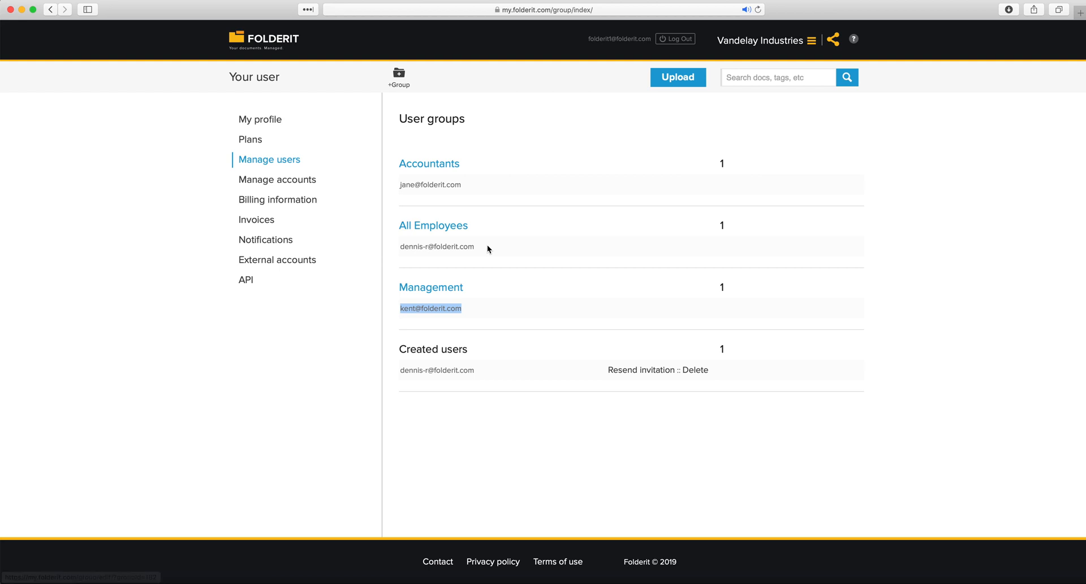
left_click_drag(477, 246, 404, 246)
left_click_drag(470, 184, 399, 185)
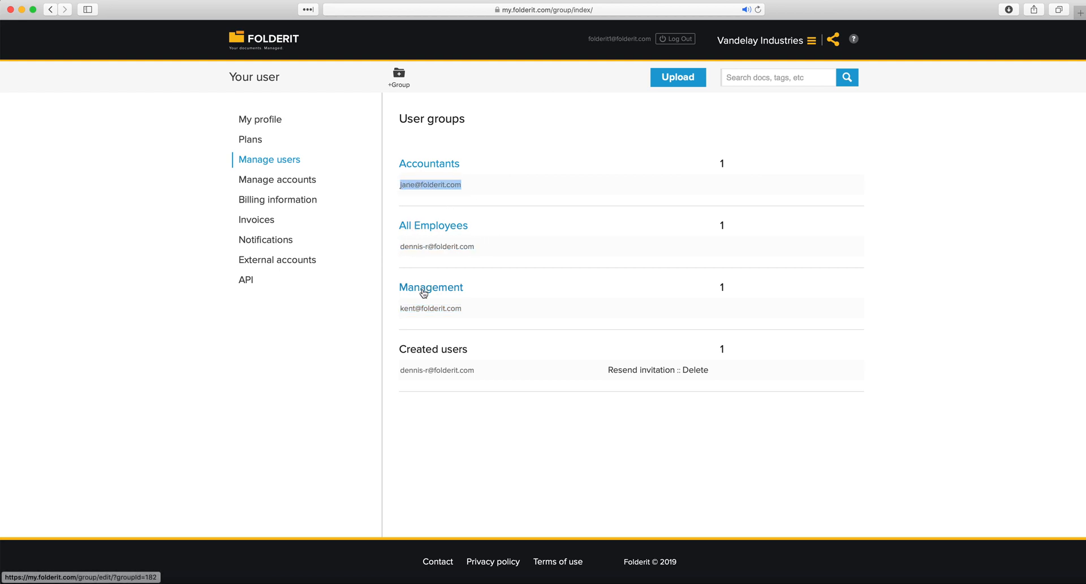
left_click(366, 301)
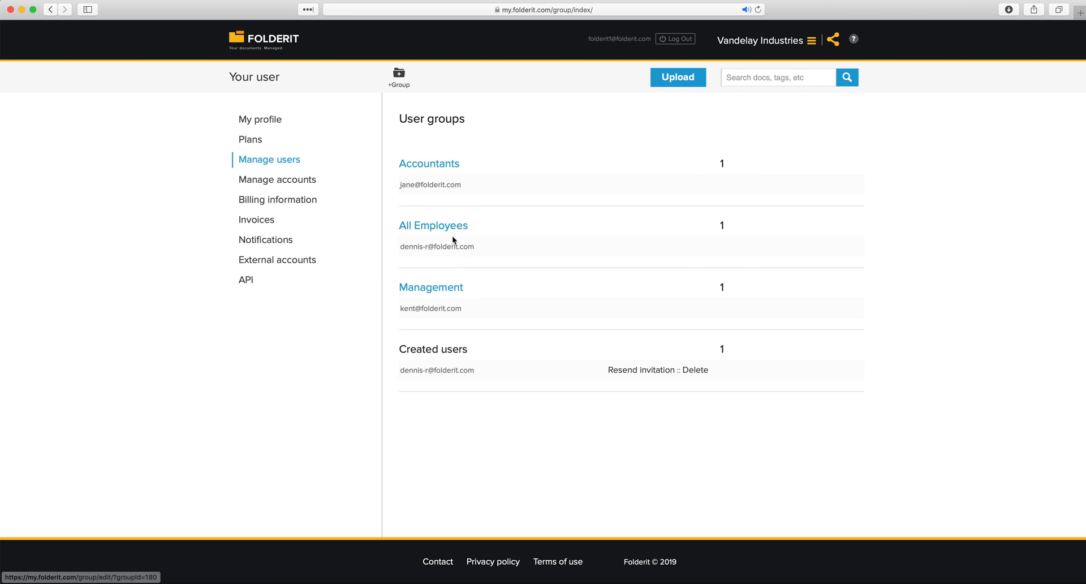
left_click_drag(468, 182, 397, 184)
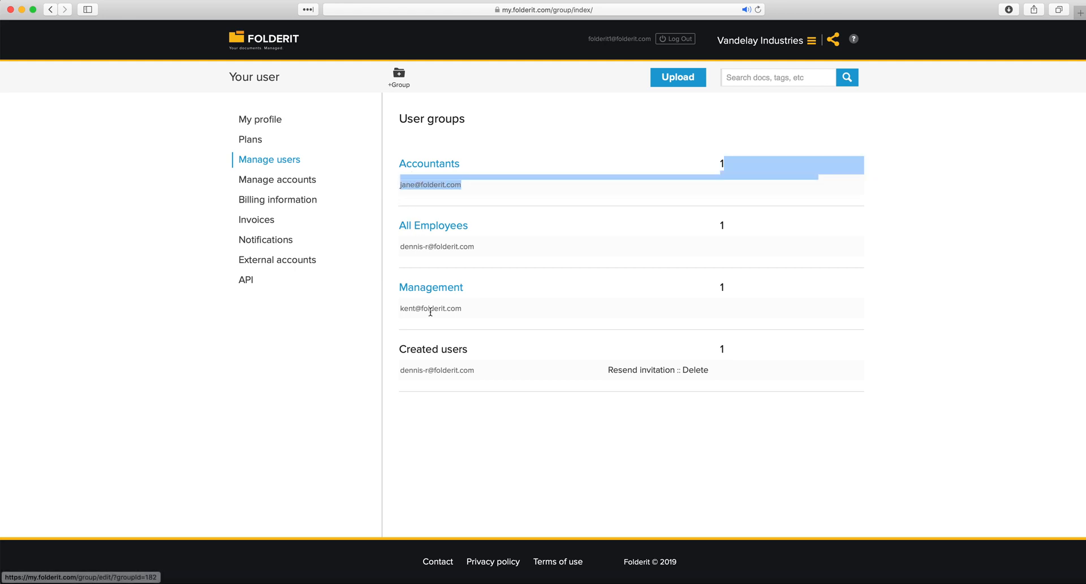
left_click(380, 233)
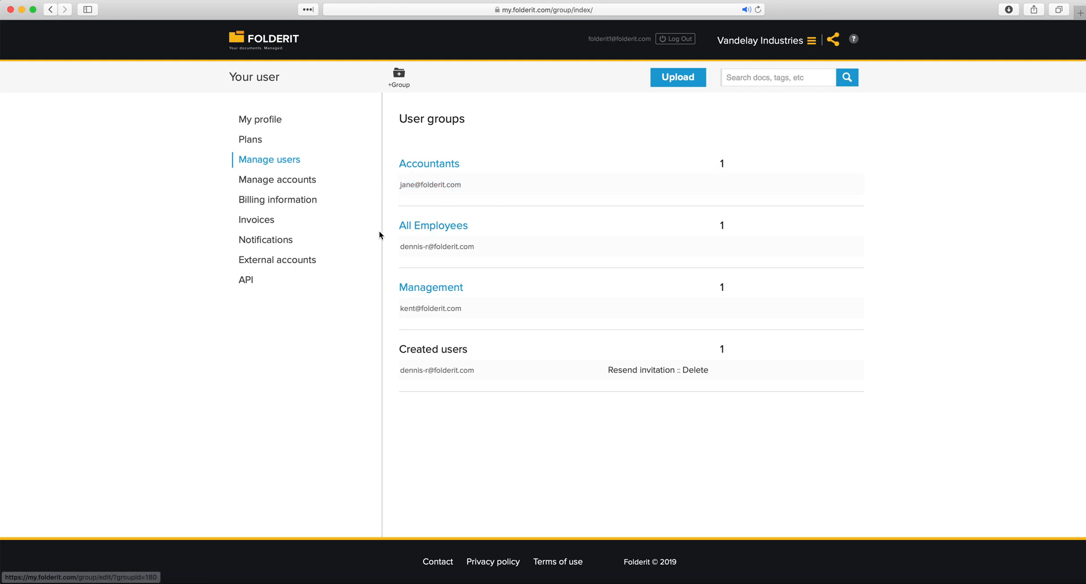
Add two more members to the All Employees group by their e-mail addresses
left_click(420, 224)
left_click(428, 202)
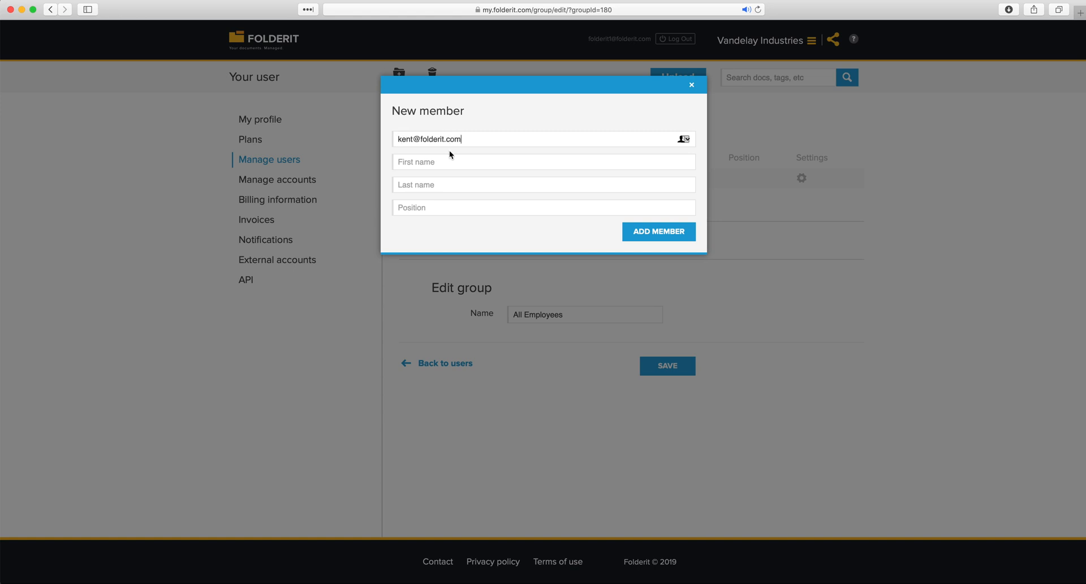
left_click(667, 232)
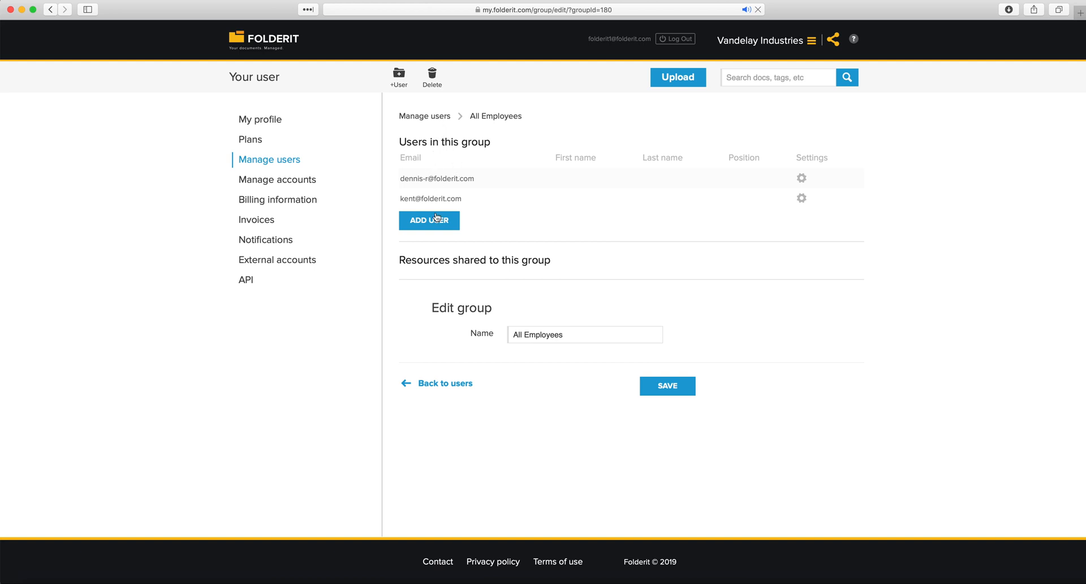
left_click(436, 220)
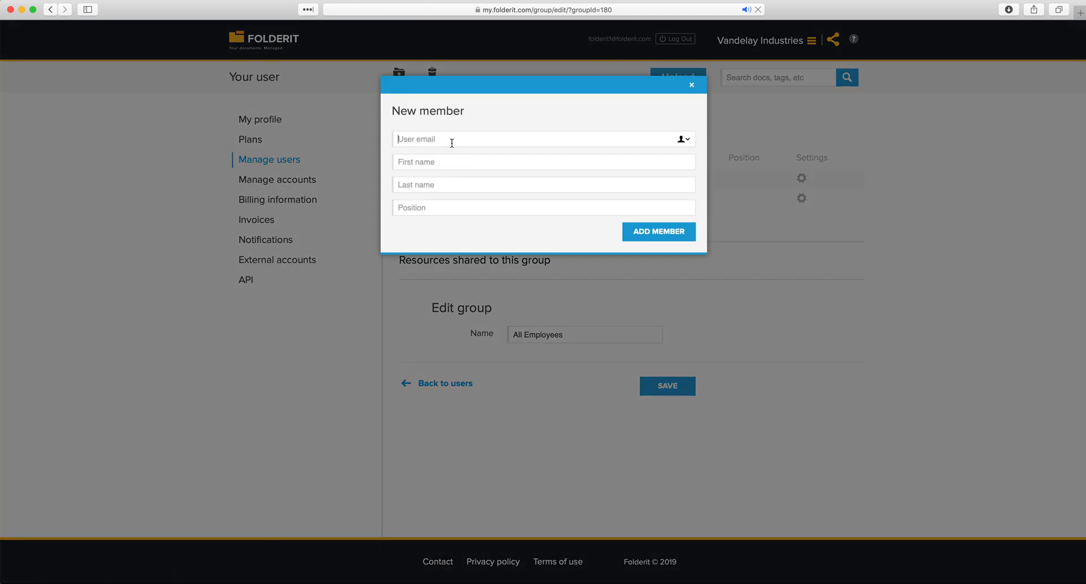
left_click(669, 232)
left_click(440, 116)
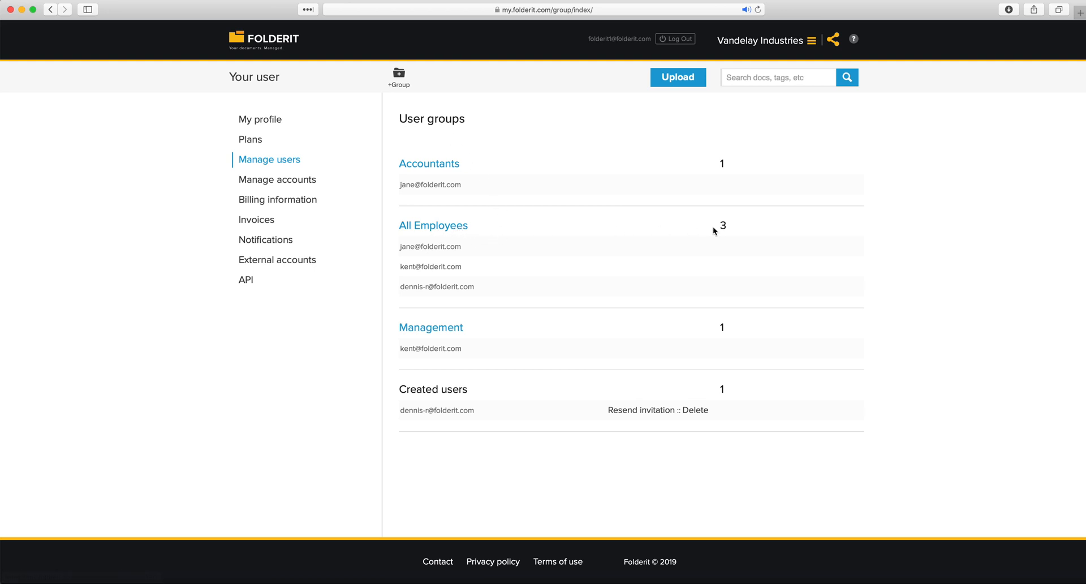
left_click_drag(729, 226, 715, 223)
left_click_drag(727, 164, 714, 161)
left_click(682, 339)
left_click(402, 246)
left_click_drag(401, 267, 413, 266)
left_click(403, 423)
left_click_drag(401, 386, 520, 411)
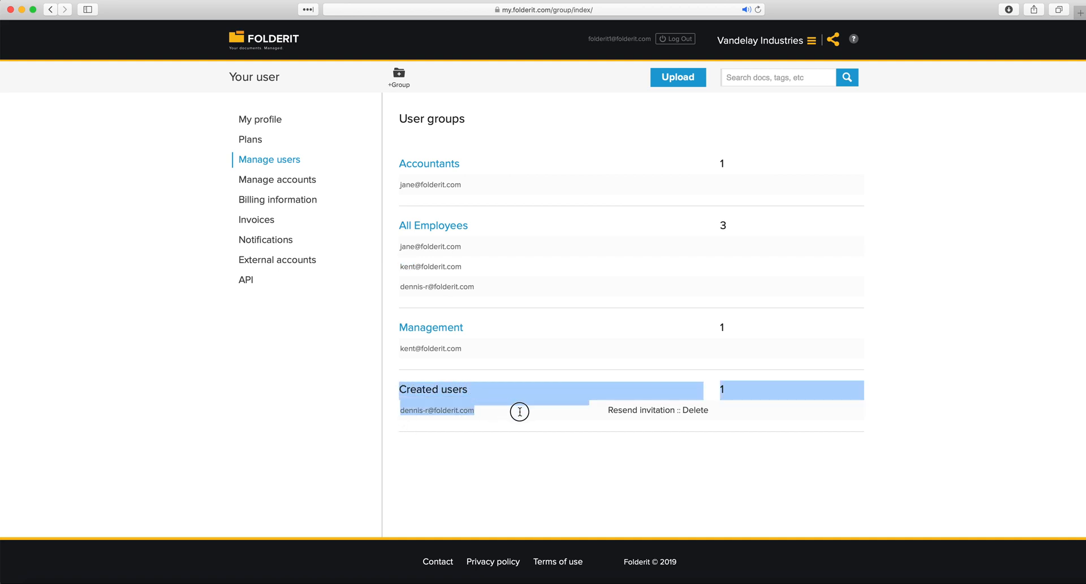
left_click(498, 434)
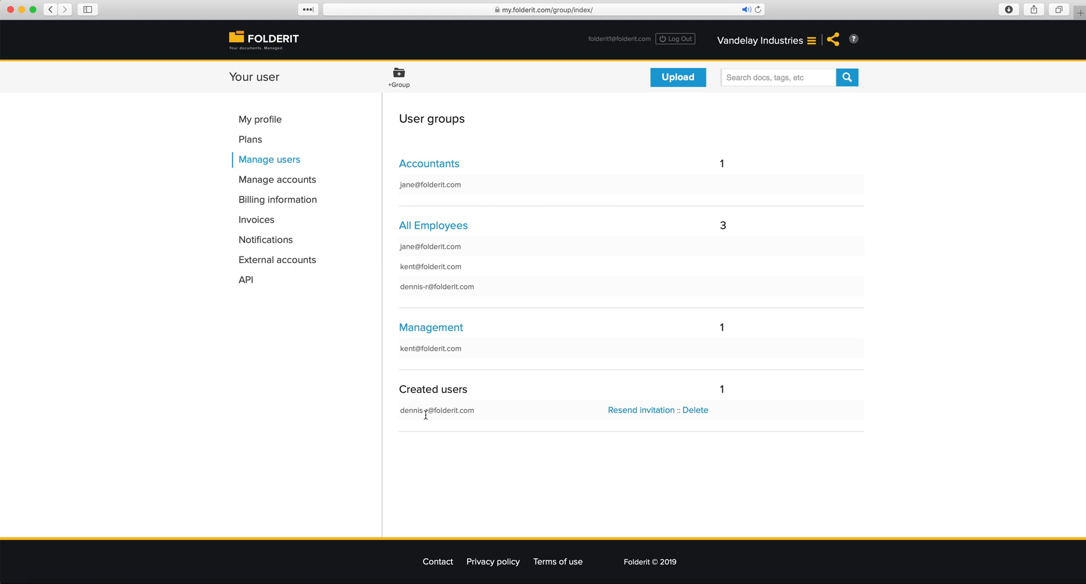
left_click_drag(401, 411, 476, 412)
left_click(475, 411)
left_click_drag(476, 286, 400, 285)
left_click_drag(462, 266, 393, 264)
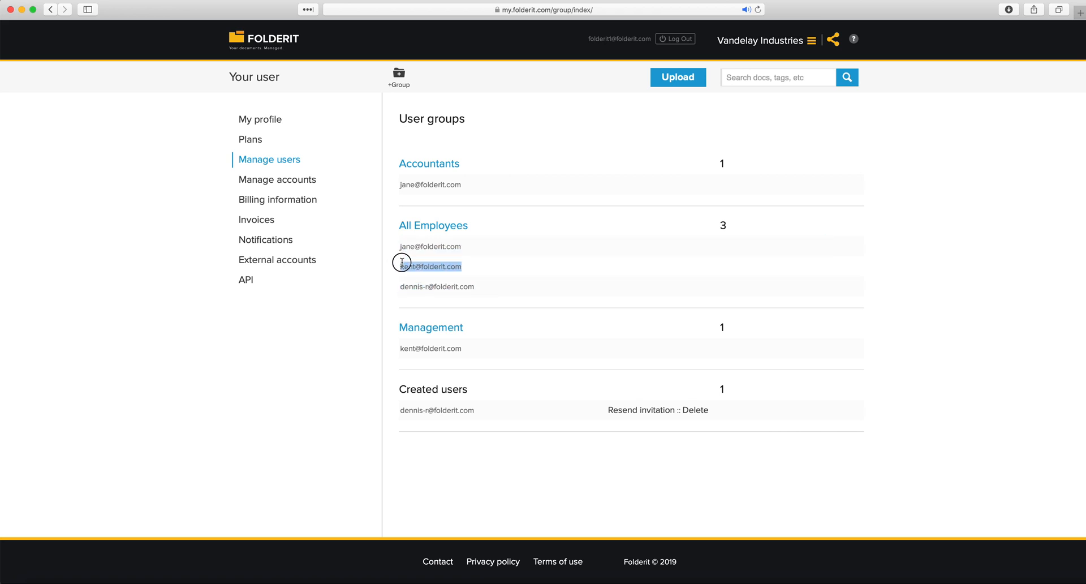
left_click_drag(467, 245, 403, 252)
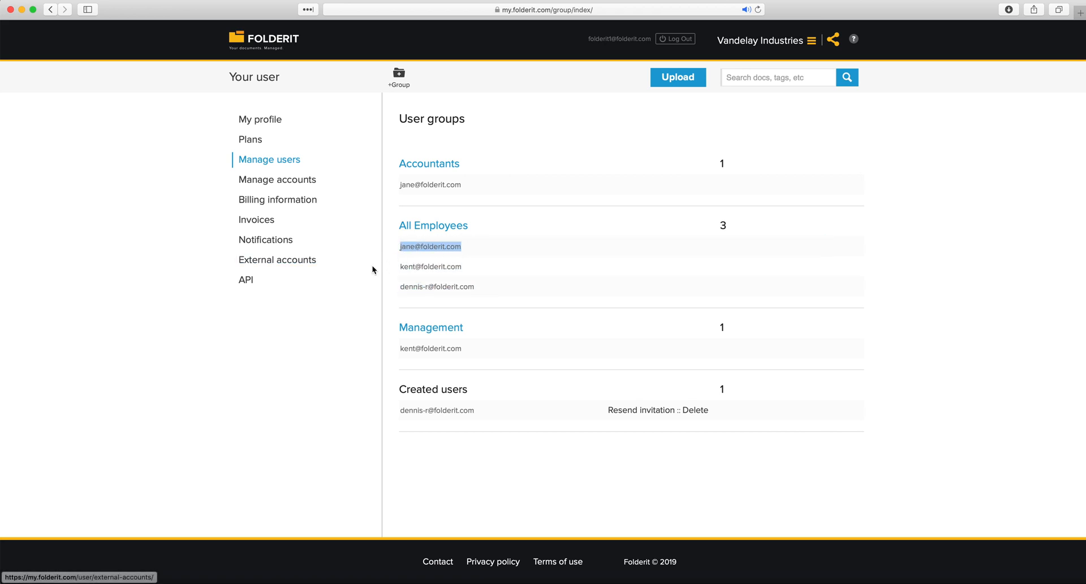
left_click(356, 337)
left_click_drag(474, 227, 394, 224)
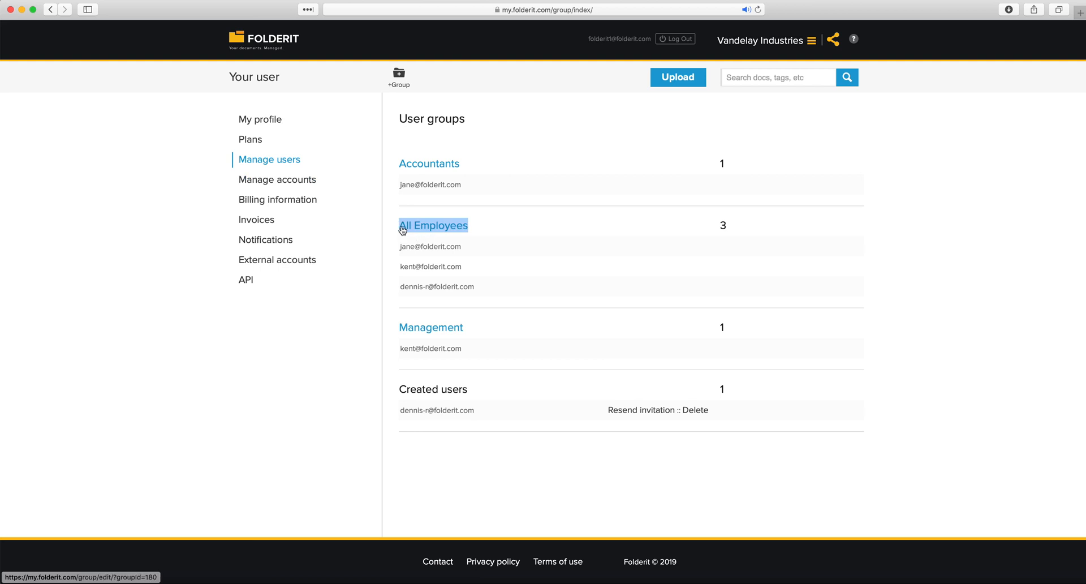
Share the Bookkeeping section with the Accountants user group at Editor permission
left_click(238, 46)
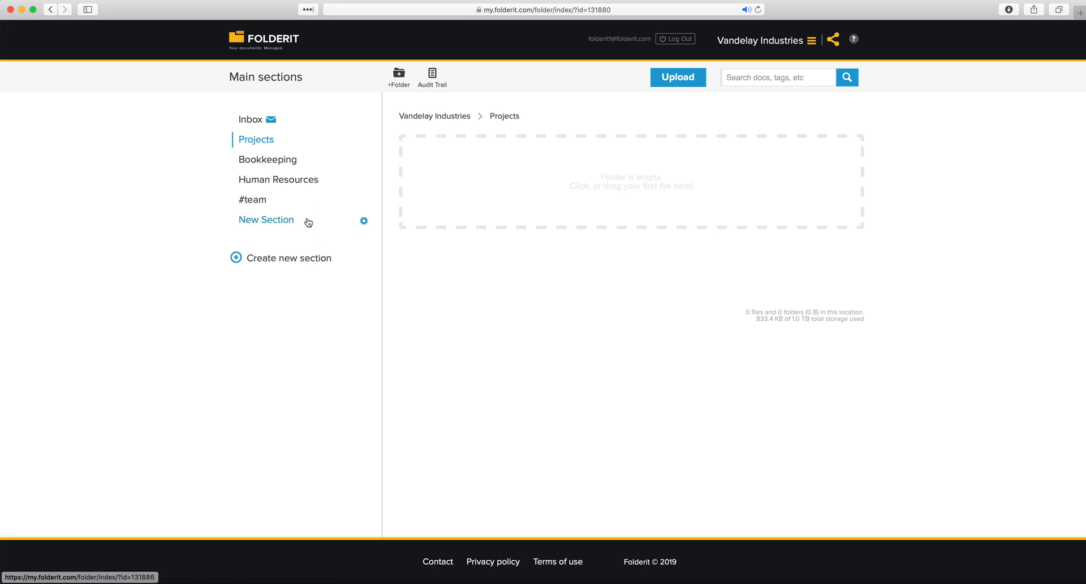
left_click(271, 160)
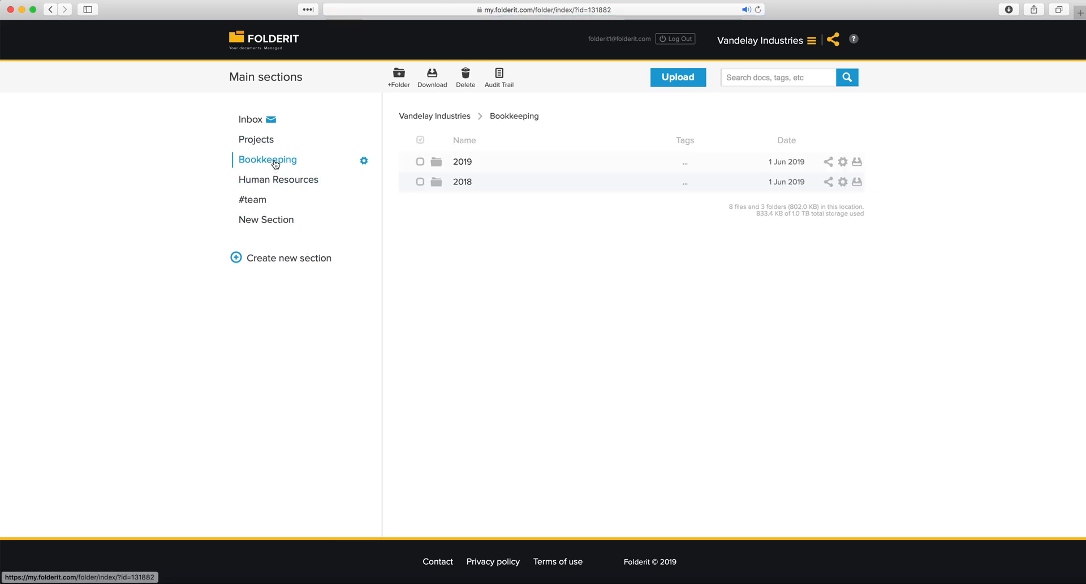
left_click(364, 161)
left_click(384, 189)
left_click(599, 135)
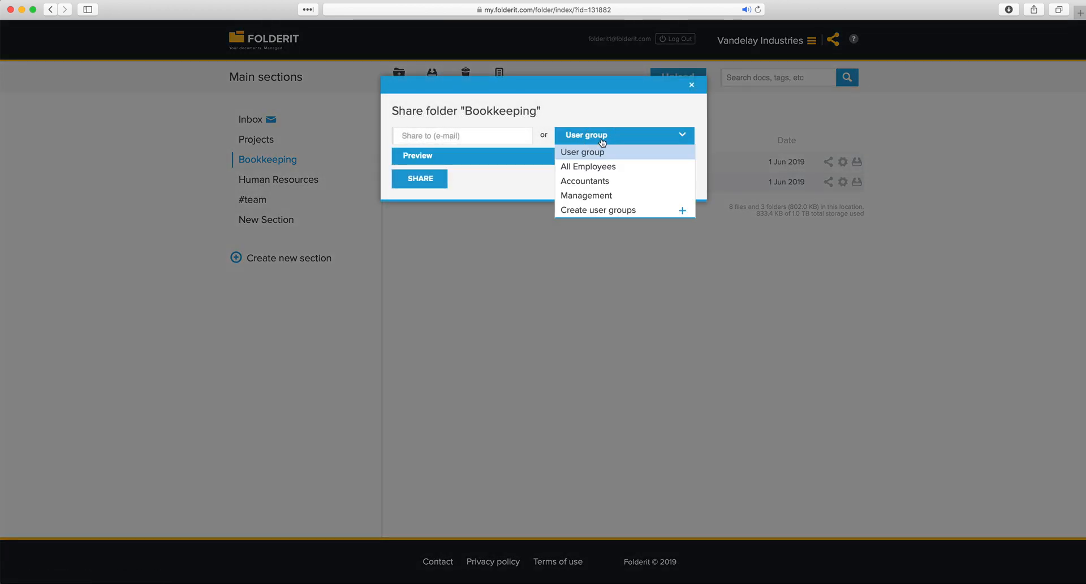
left_click(598, 181)
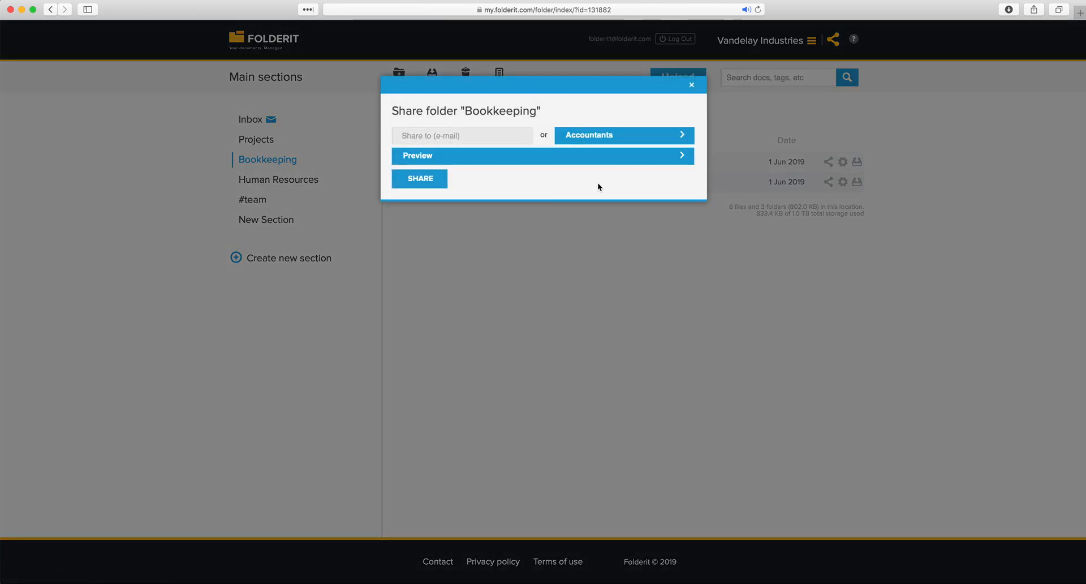
left_click(439, 158)
left_click(426, 202)
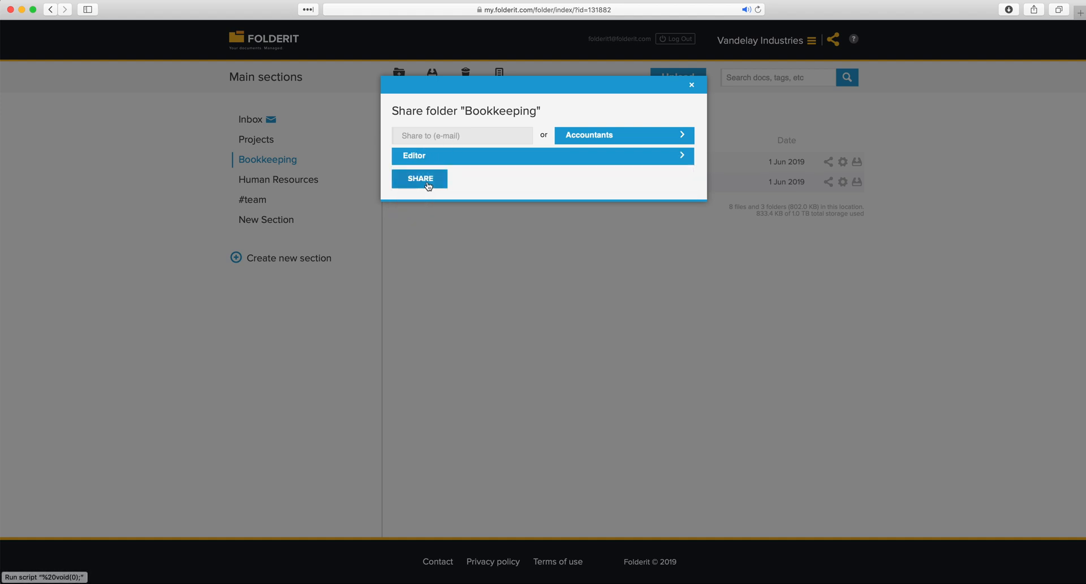
left_click(427, 183)
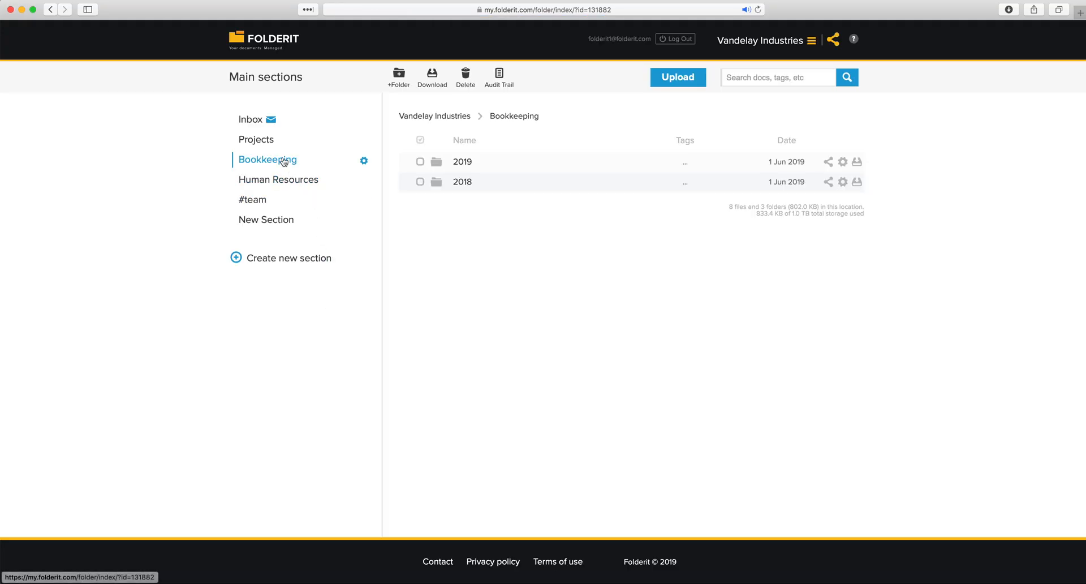
Share the Projects section with the All Employees user group at Viewer permission
left_click(270, 142)
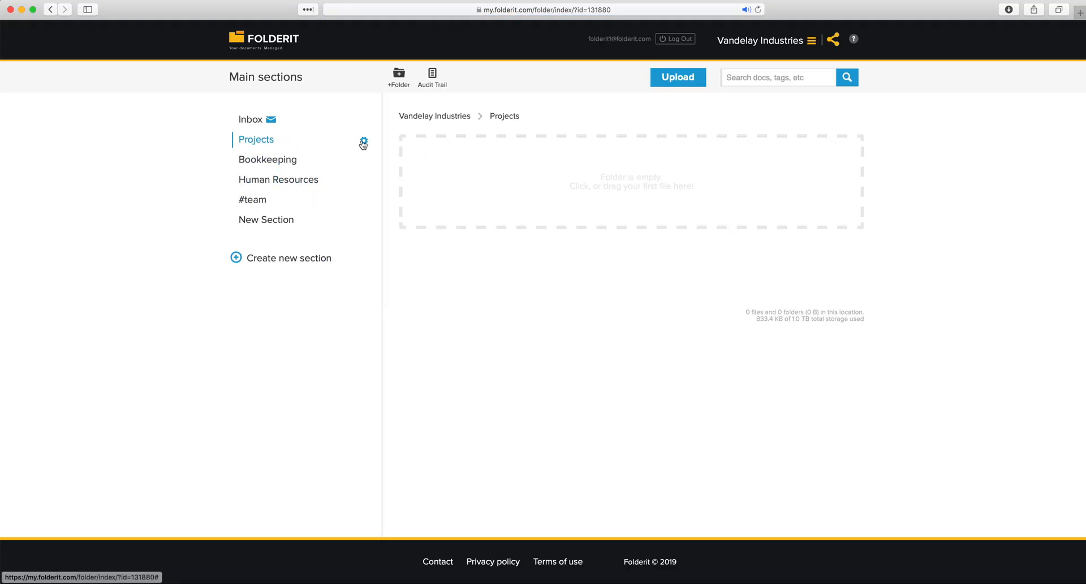
left_click(364, 141)
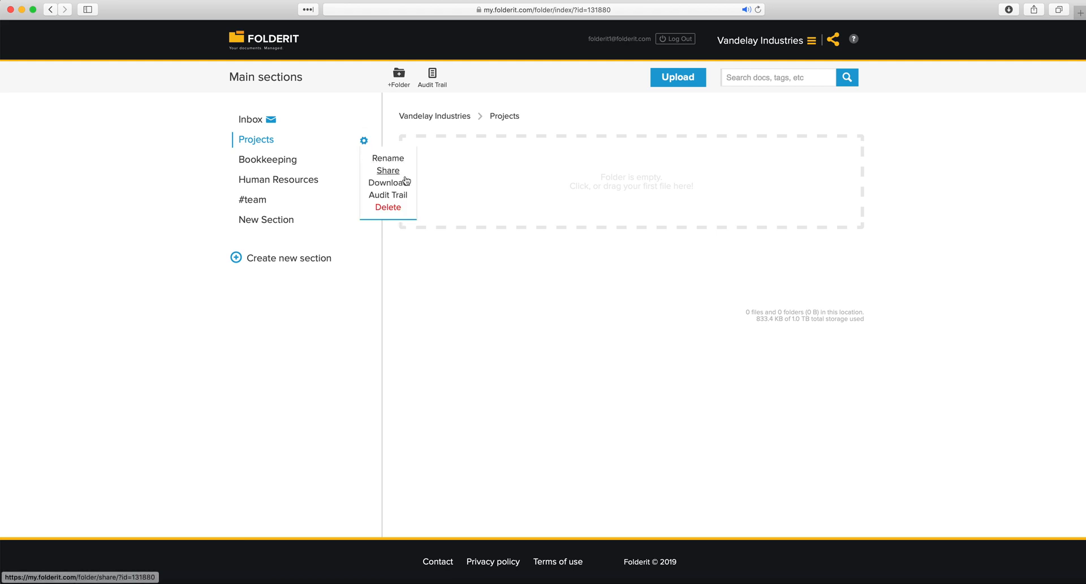
left_click(388, 170)
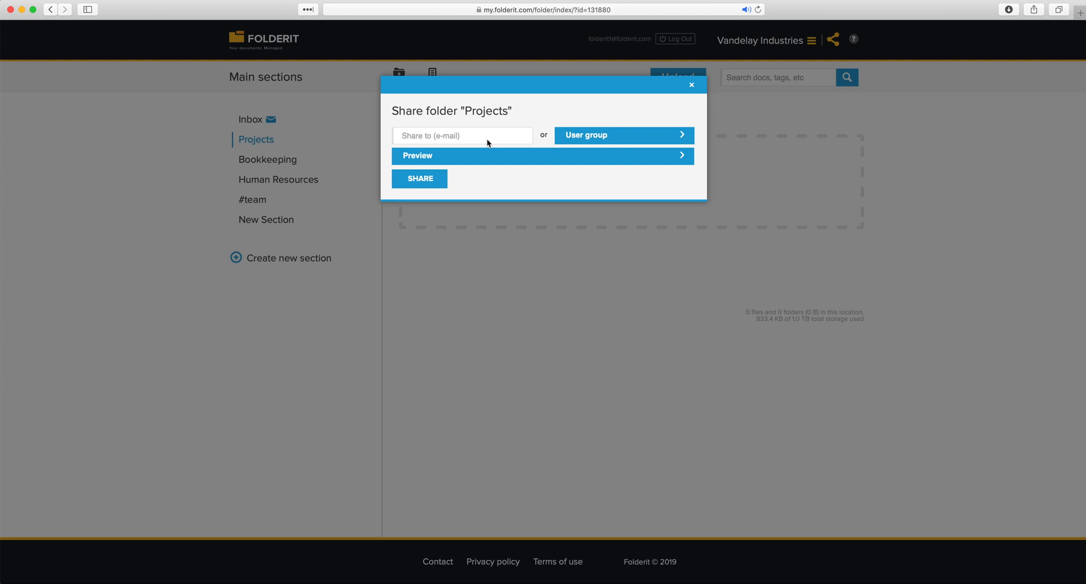
left_click(606, 140)
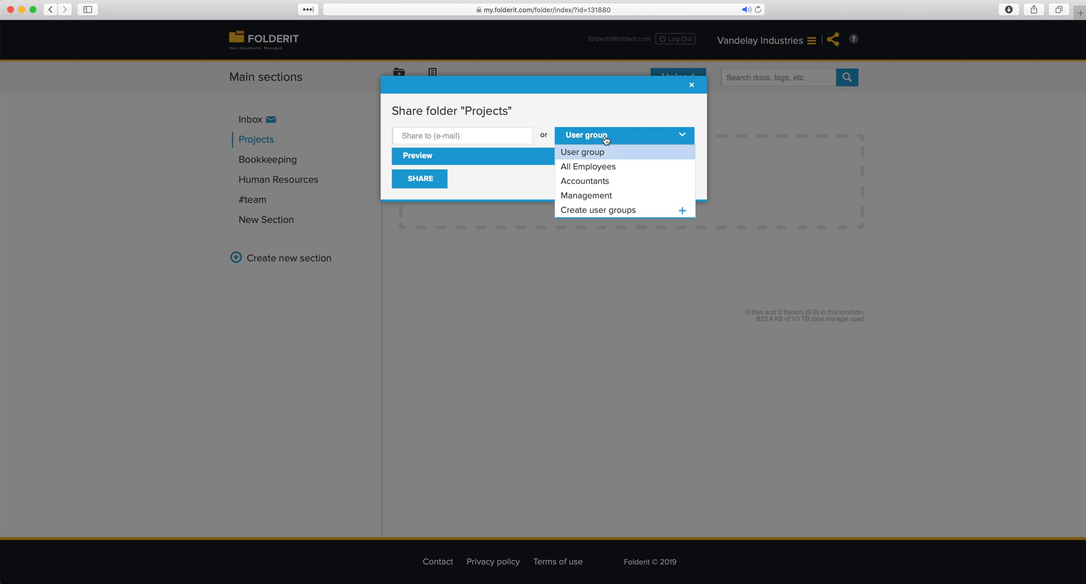
left_click(616, 168)
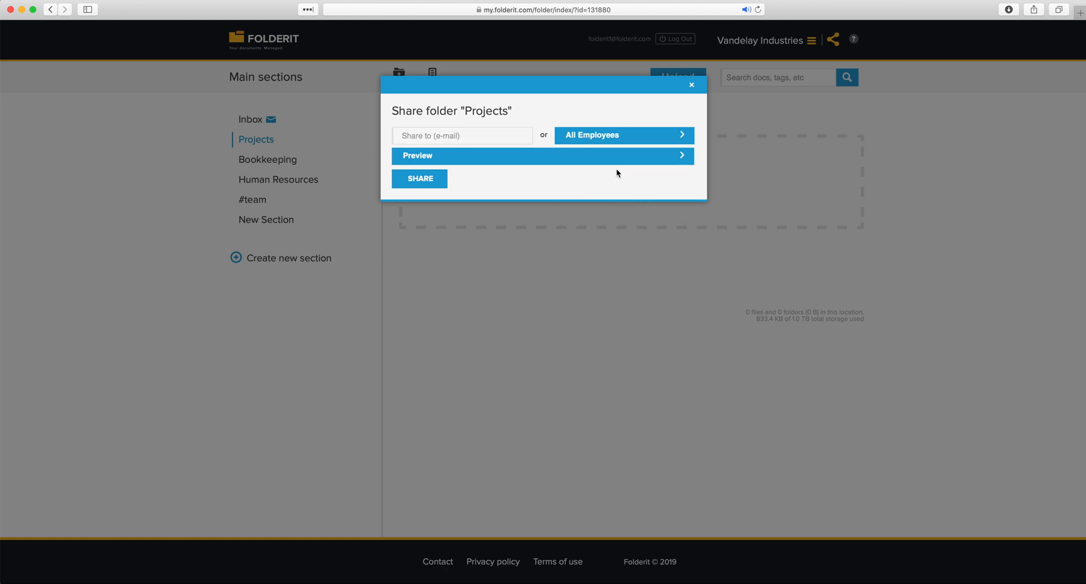
left_click(463, 159)
left_click(436, 188)
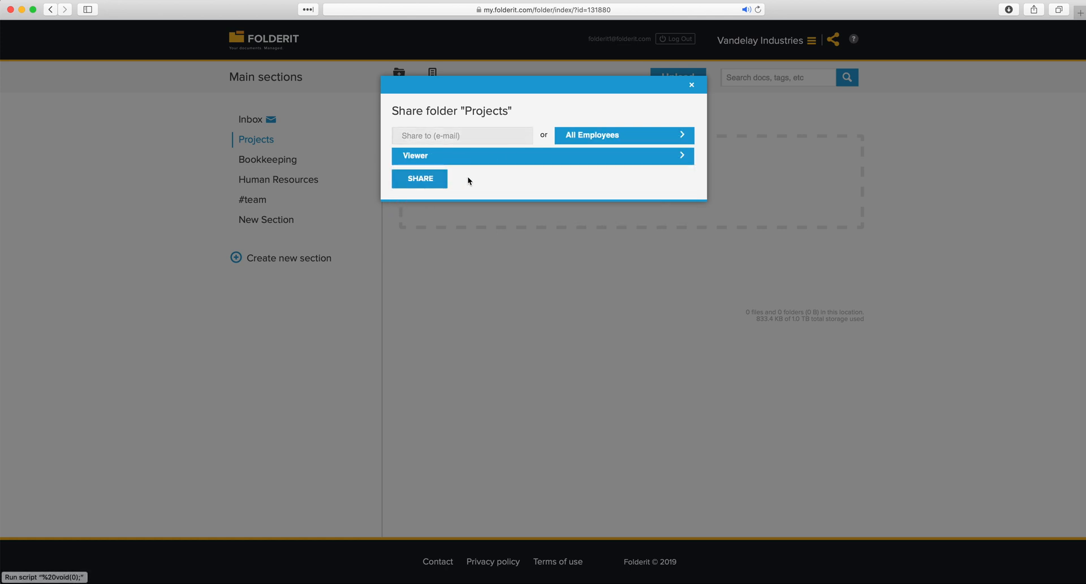
left_click(430, 185)
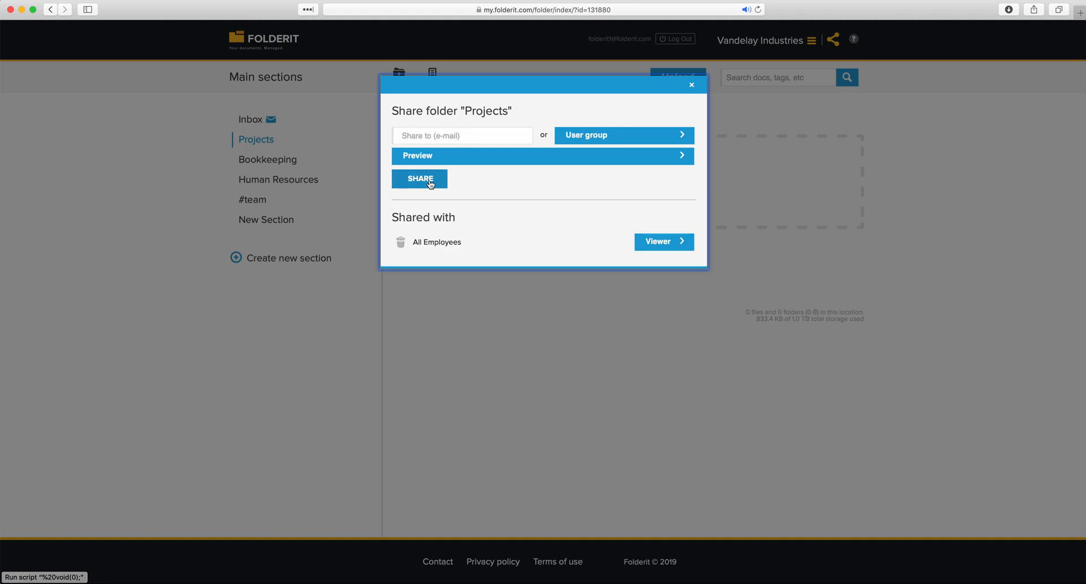
left_click(341, 333)
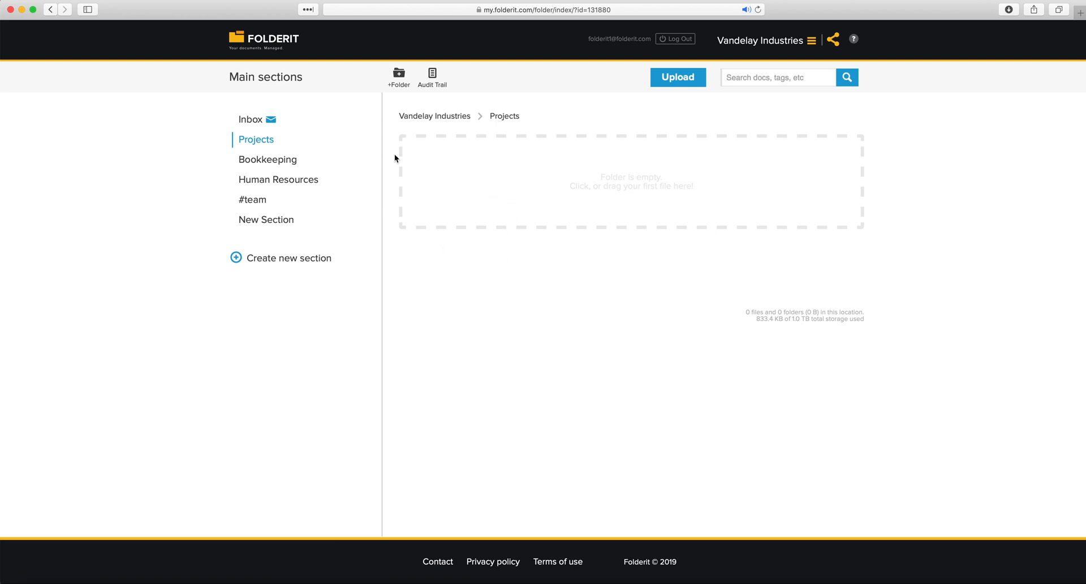
left_click(400, 87)
type("Acme ")
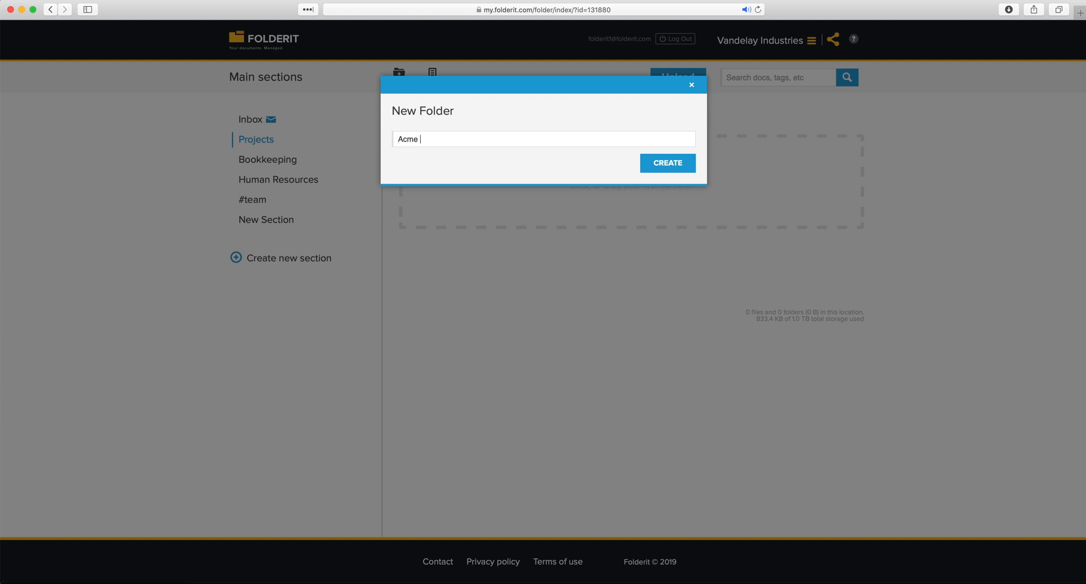
type("Corporation")
left_click(681, 167)
left_click(400, 85)
type("Other b")
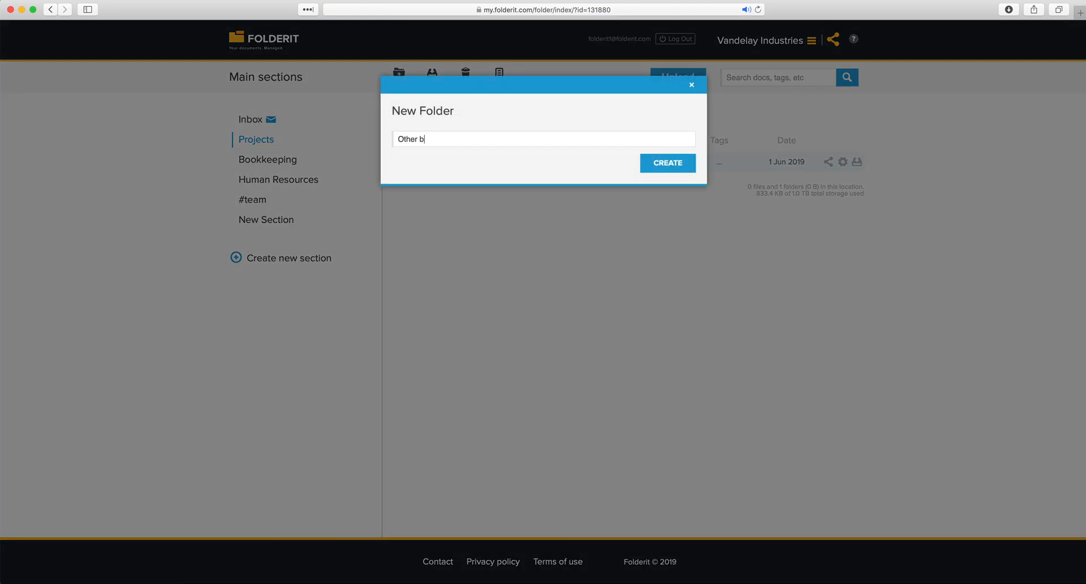
type("usinesses")
key("Return")
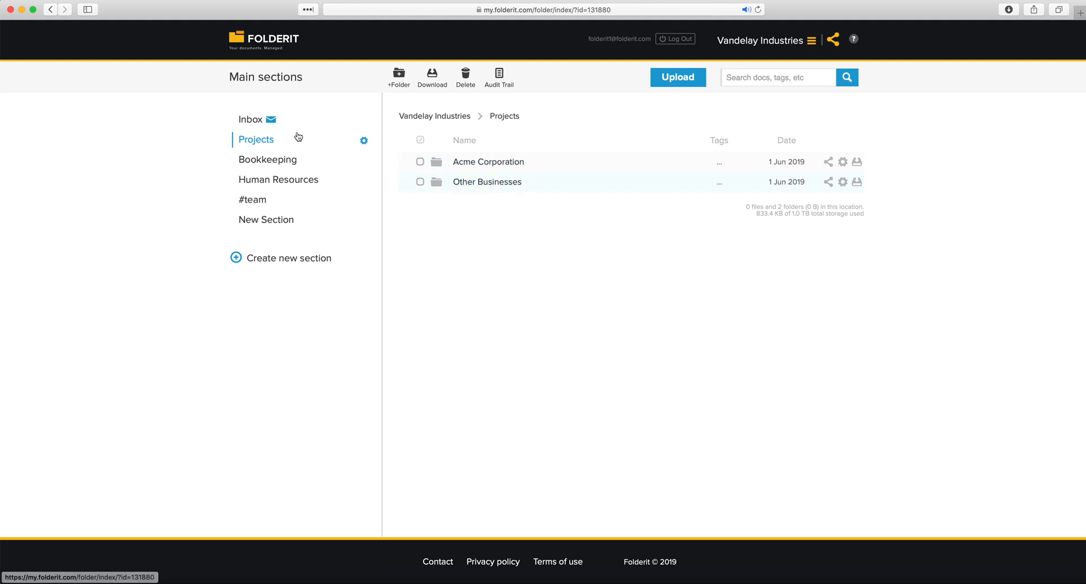
left_click(472, 162)
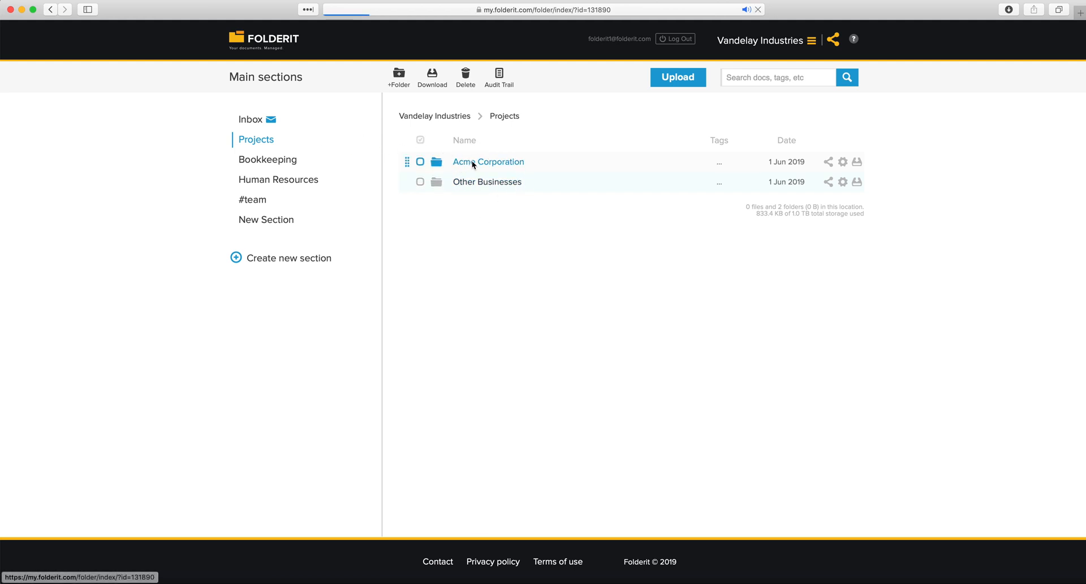
left_click(504, 115)
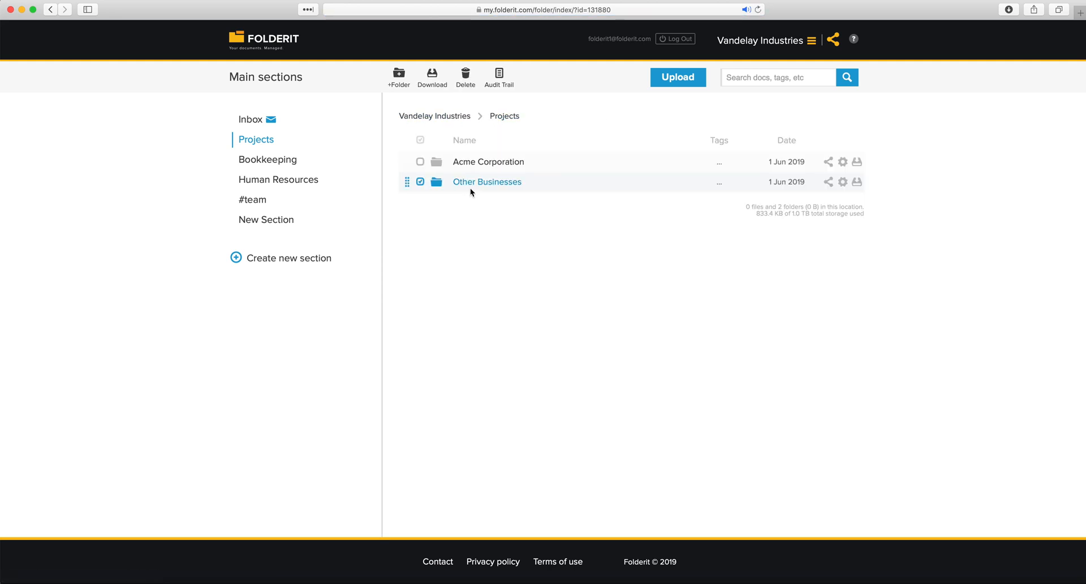
left_click(470, 186)
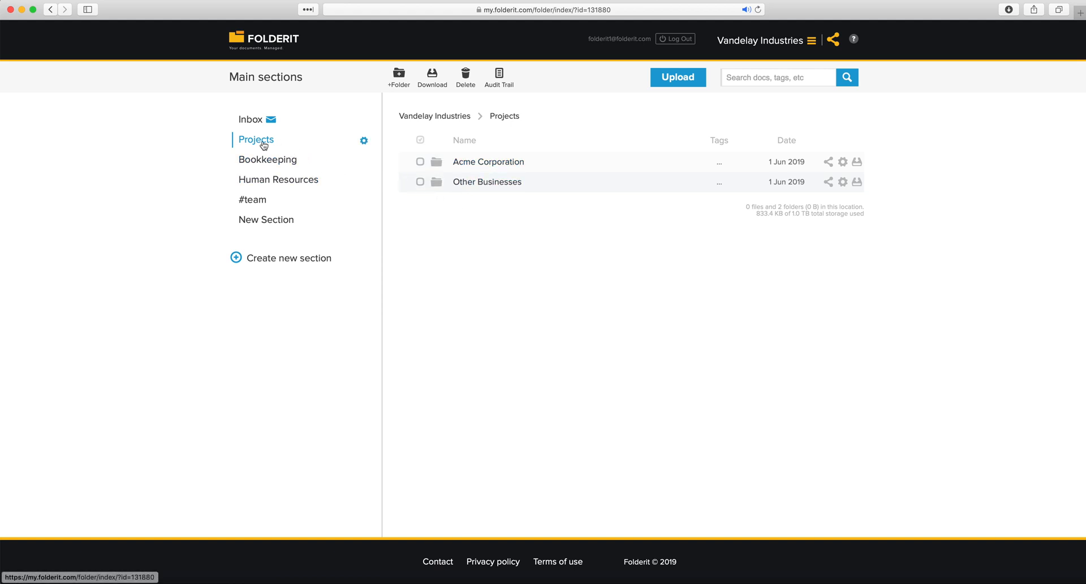
Share the Projects section with the Accountants user group at Editor permission
left_click(364, 143)
left_click(386, 167)
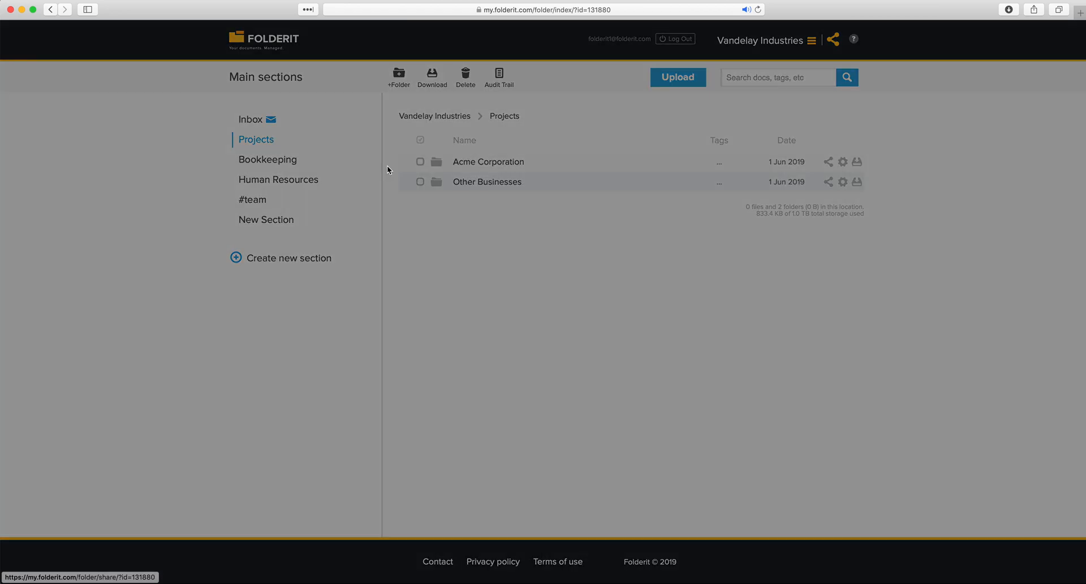
left_click(595, 138)
left_click(597, 179)
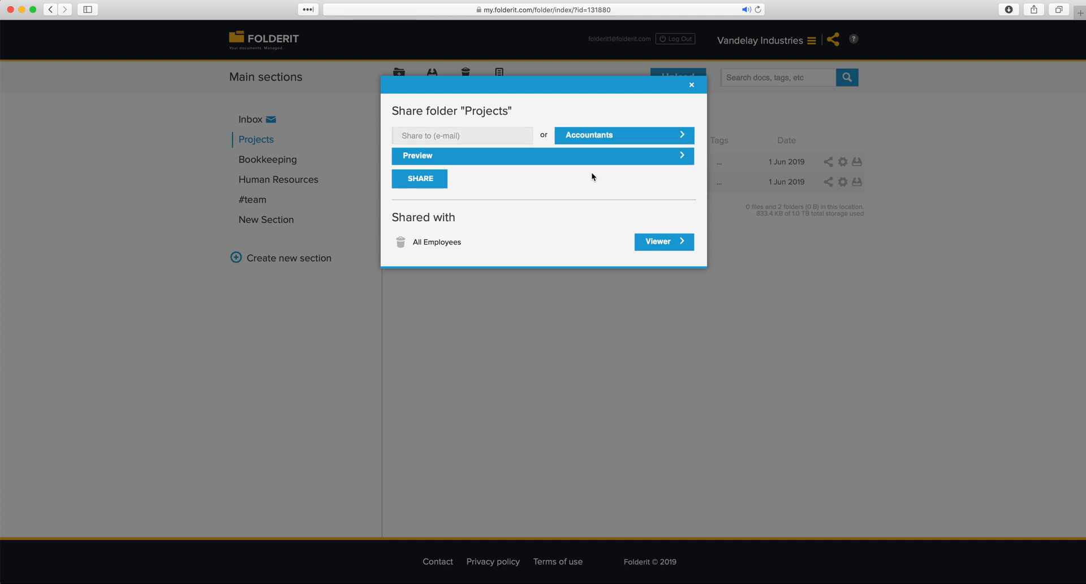
left_click(446, 161)
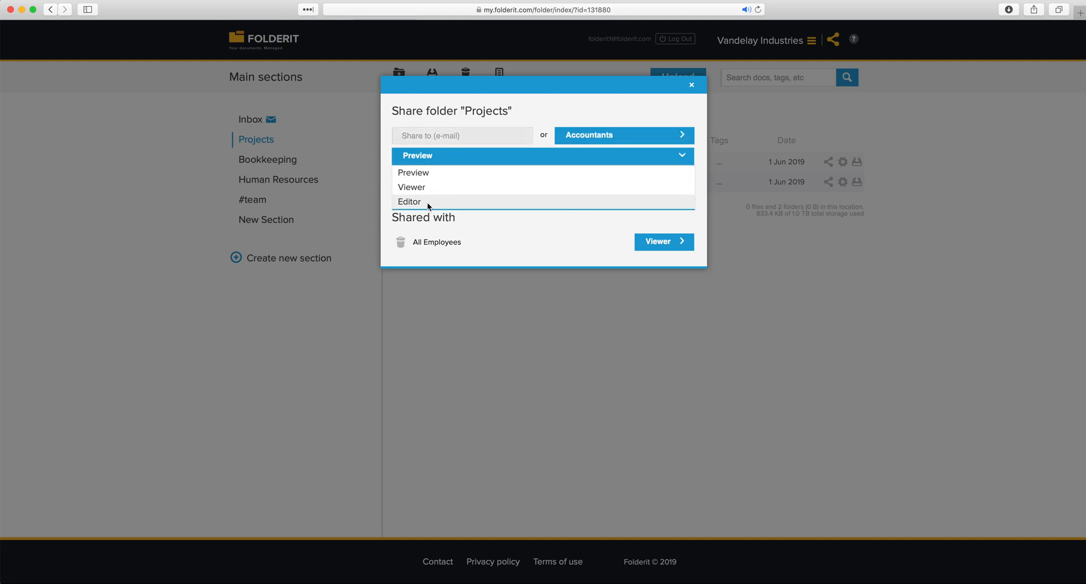
left_click(427, 202)
left_click(426, 185)
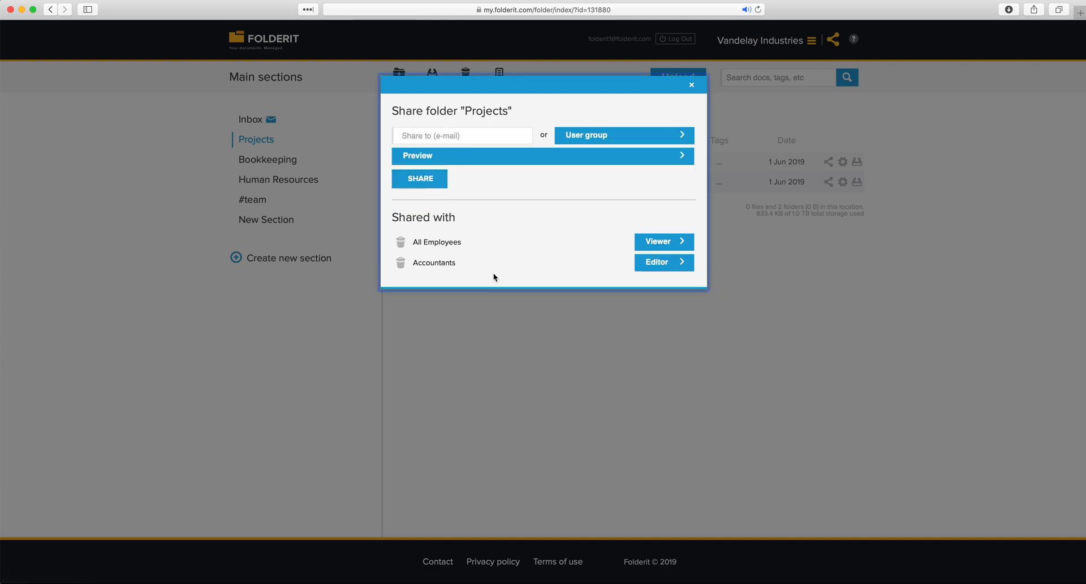
Review the All Employees and Accountants share entries, then close the sharing dialog
left_click_drag(473, 243, 402, 242)
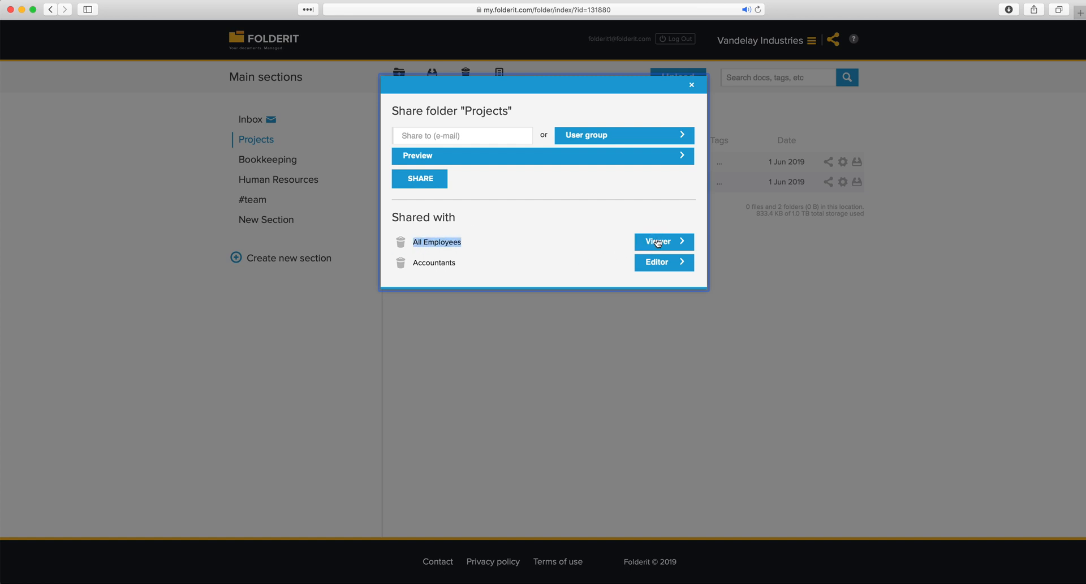
left_click_drag(468, 264, 403, 264)
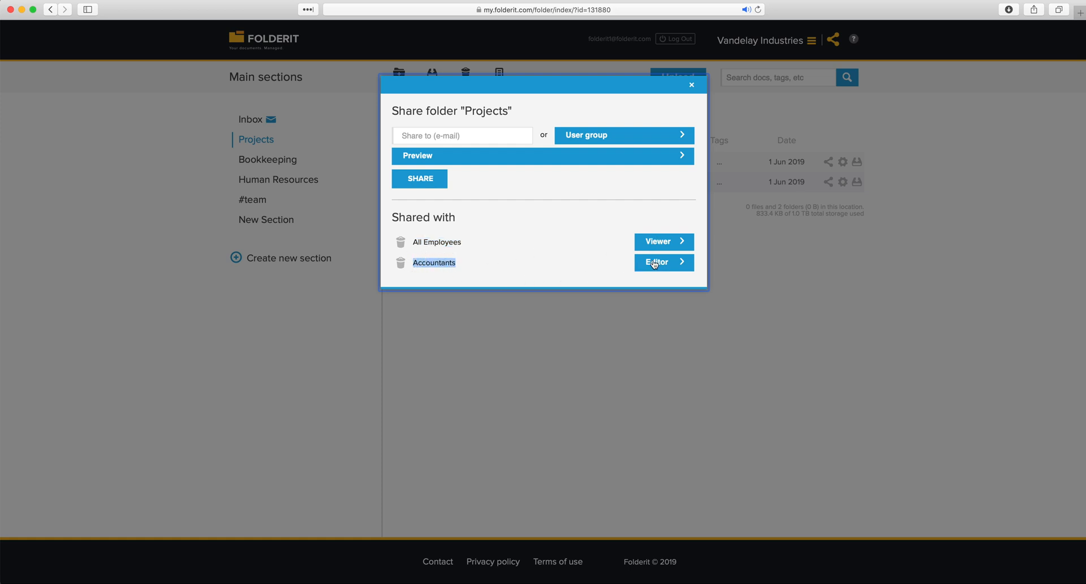
left_click(618, 317)
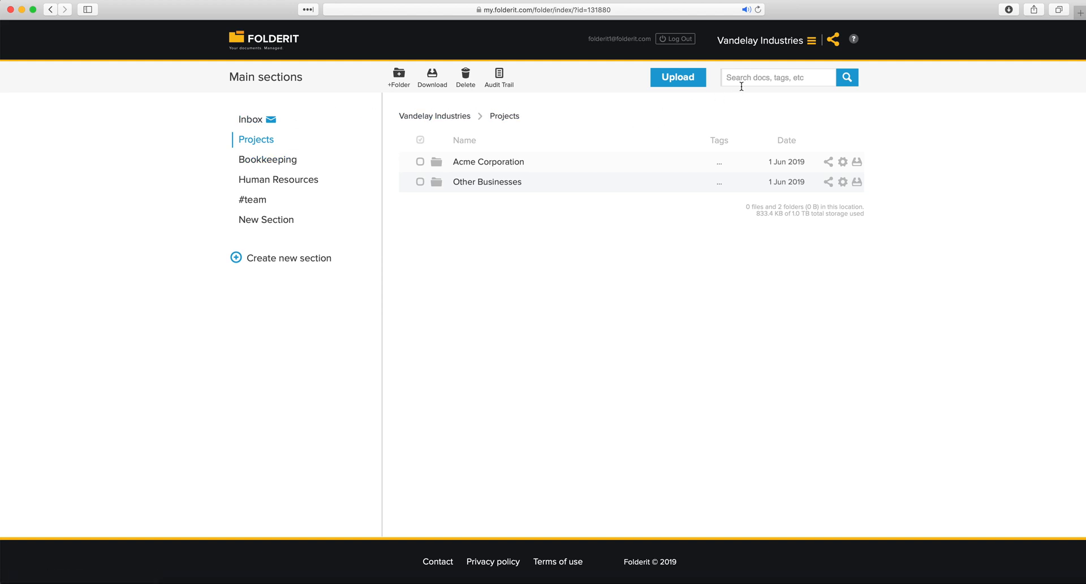
Open Manage accounts and highlight the account name, inbox address and 833.4 KB size
left_click(794, 44)
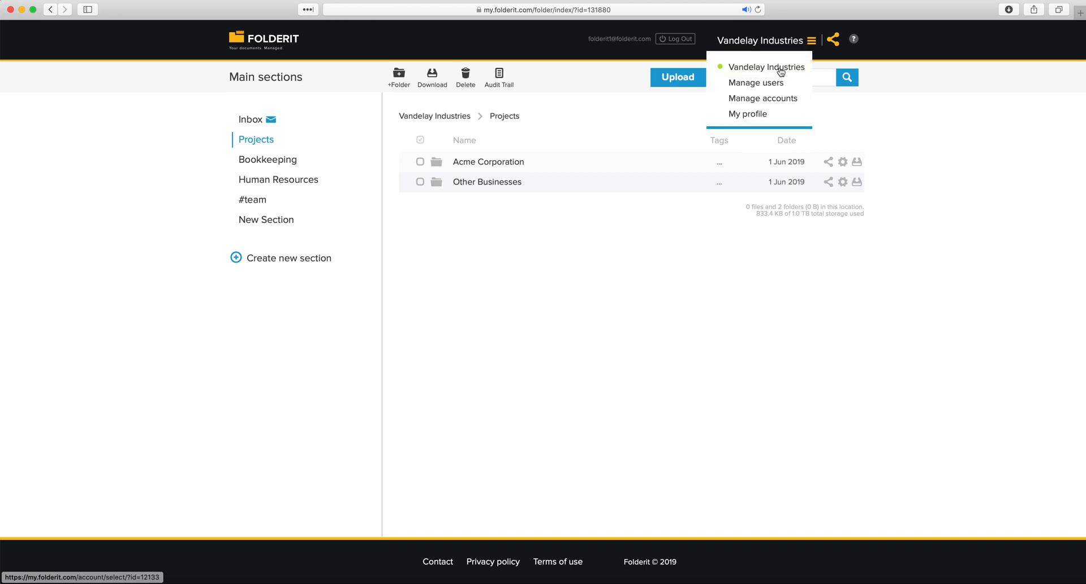
left_click(752, 100)
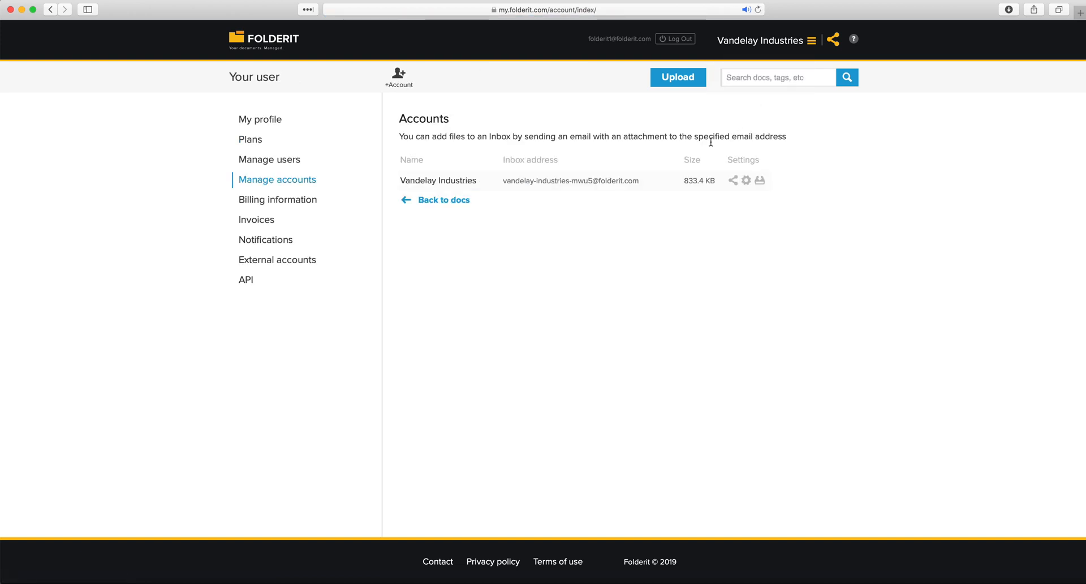
left_click_drag(395, 182, 640, 185)
left_click(498, 195)
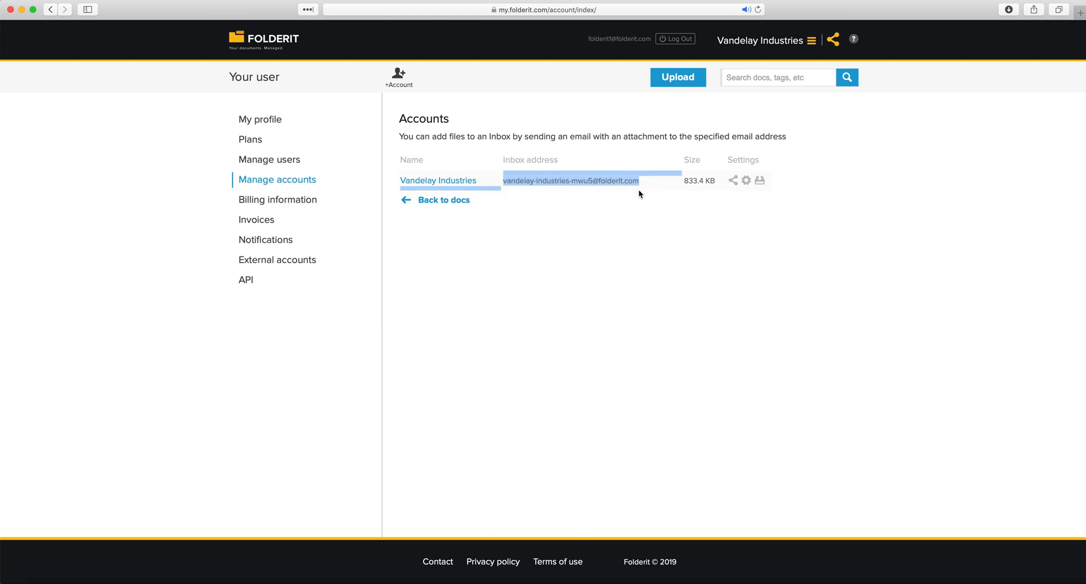
left_click(639, 191)
left_click_drag(684, 182, 711, 204)
left_click(712, 204)
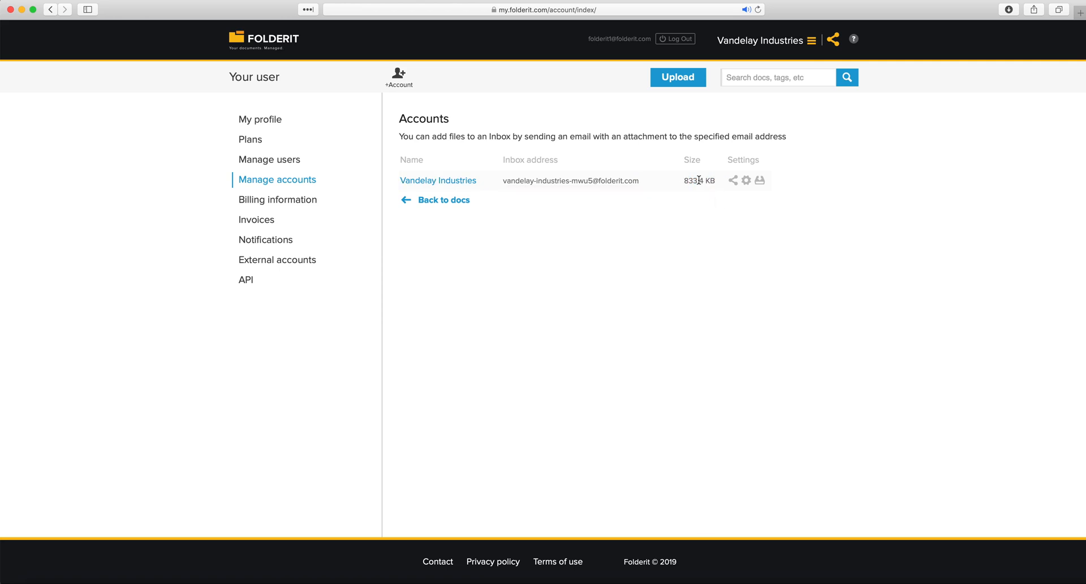
Share the Vandelay Industries account with the Management user group at Editor permission
left_click(733, 181)
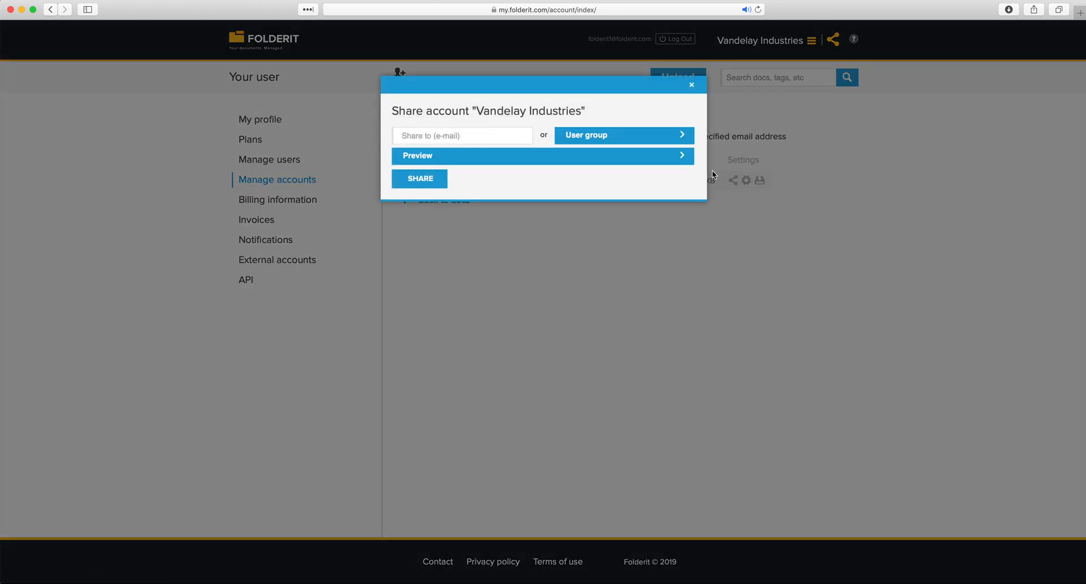
left_click(611, 135)
left_click(603, 194)
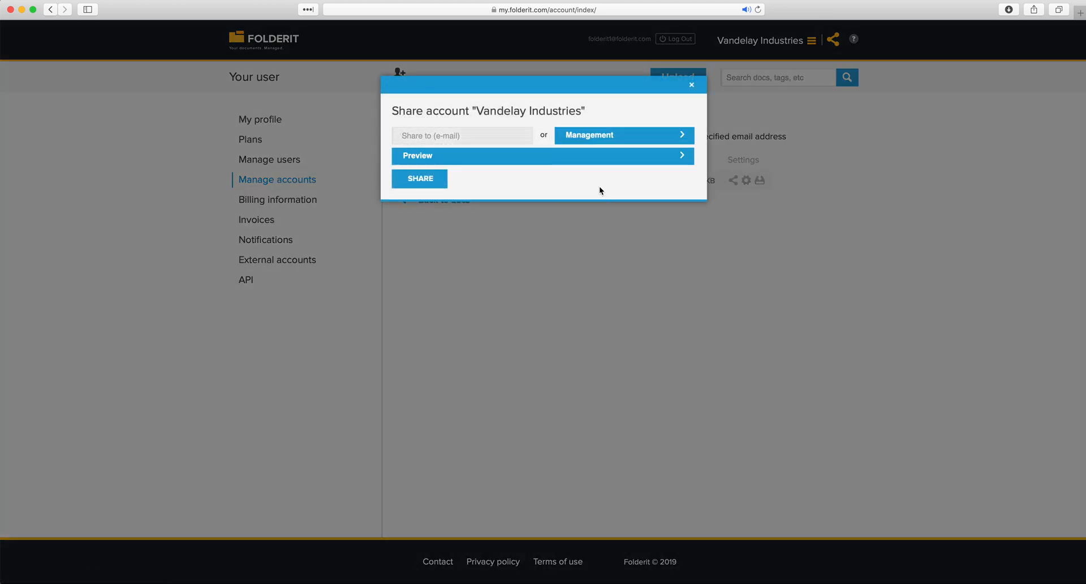
left_click(503, 155)
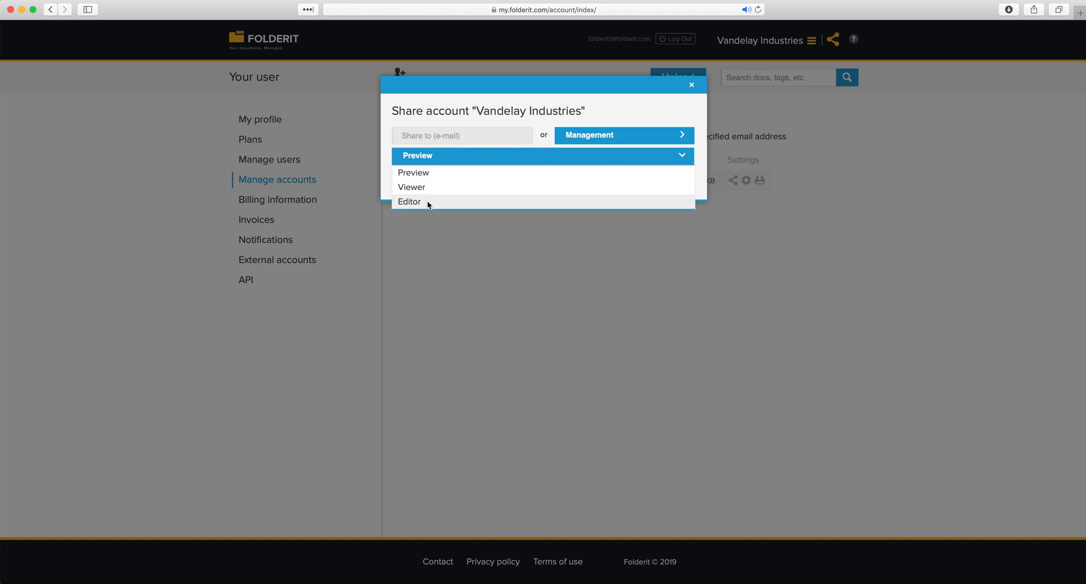
left_click(432, 204)
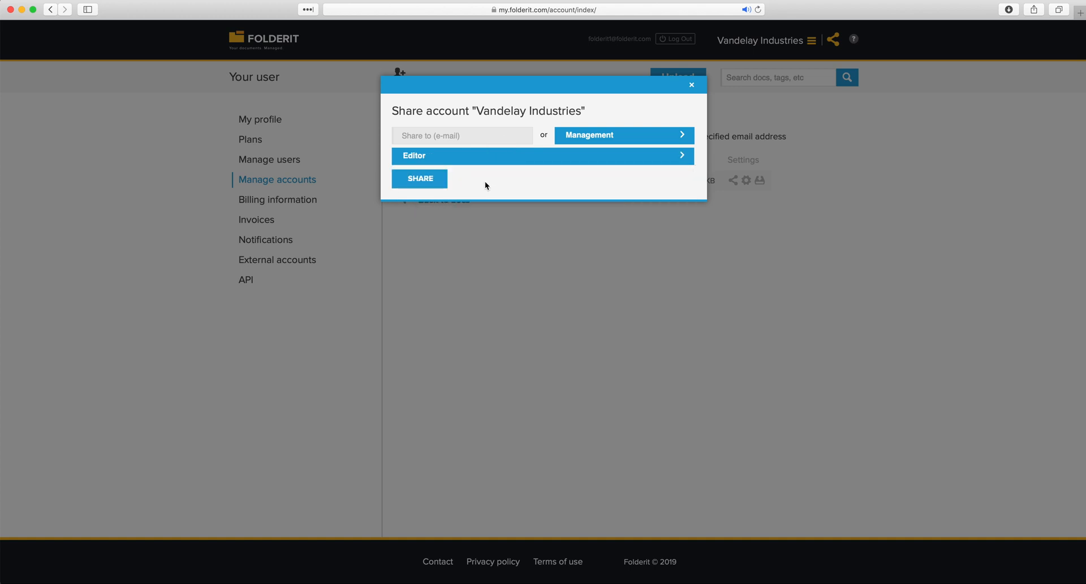
left_click(436, 183)
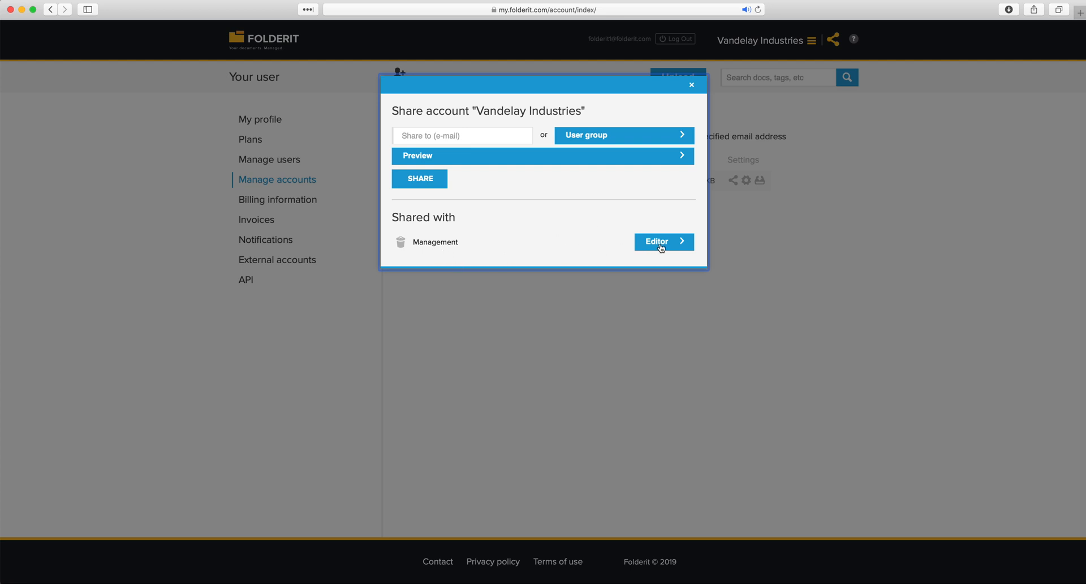
left_click(663, 304)
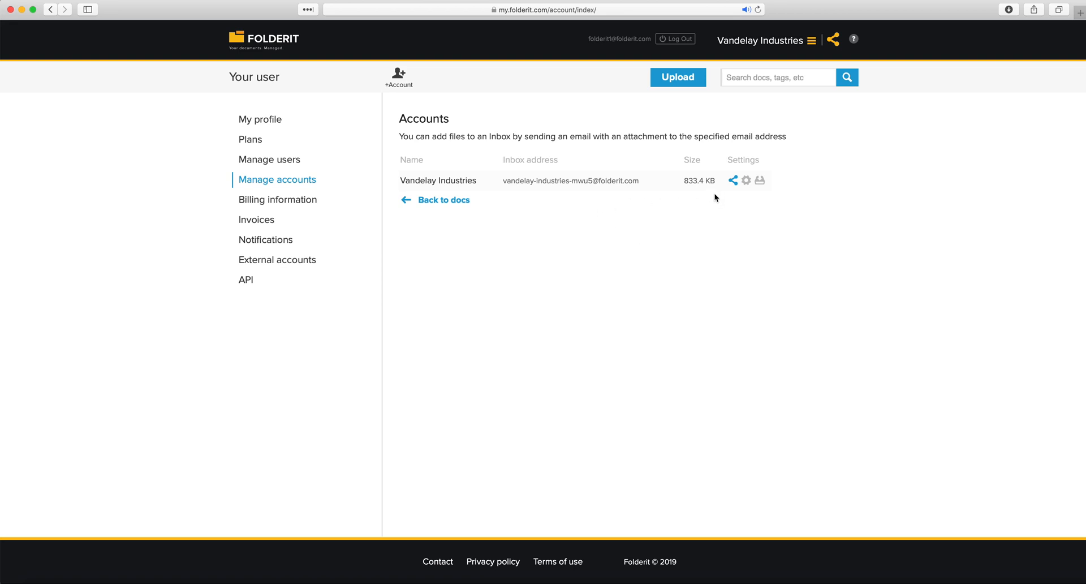
Attempt the account download, submit the password, and close the dialog after verification fails
left_click_drag(714, 178, 413, 181)
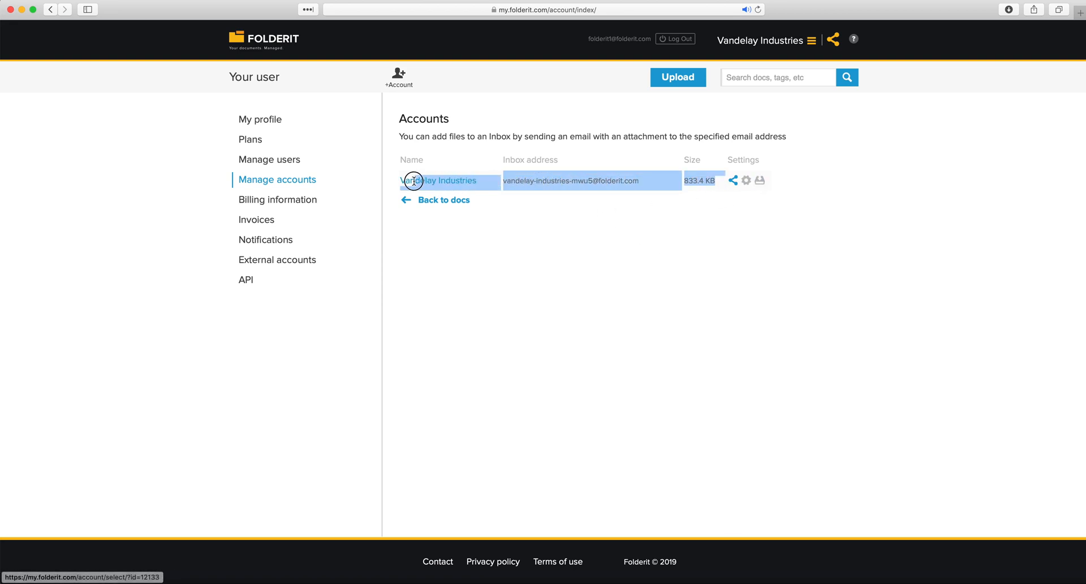
left_click(576, 239)
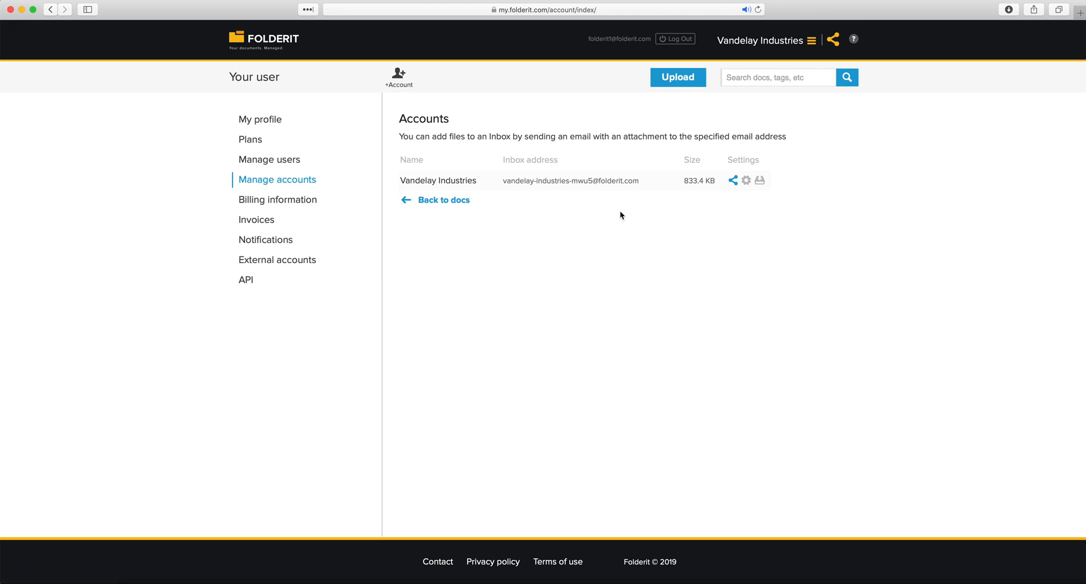
left_click(761, 181)
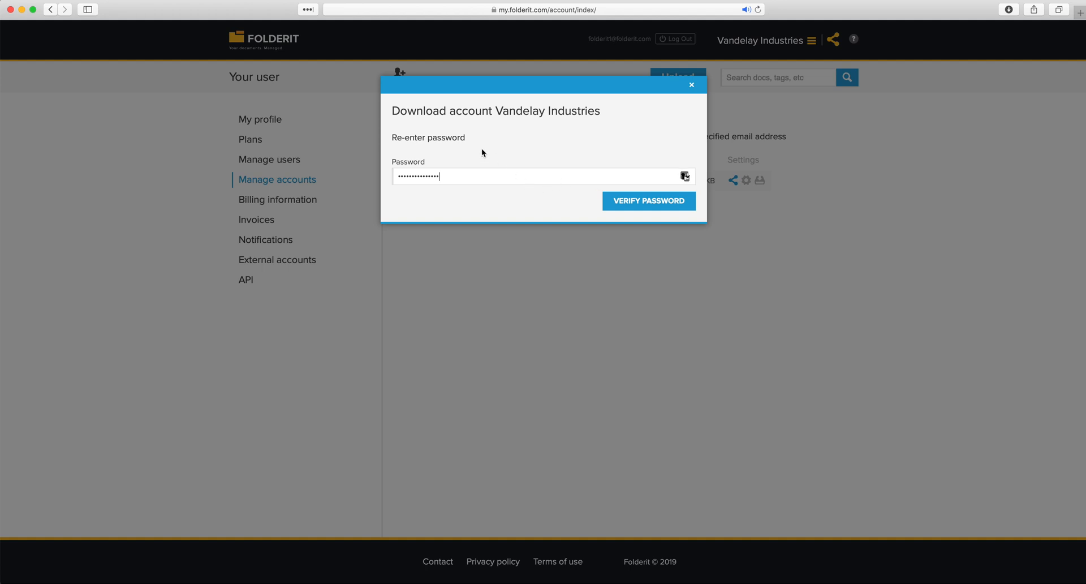
left_click(621, 210)
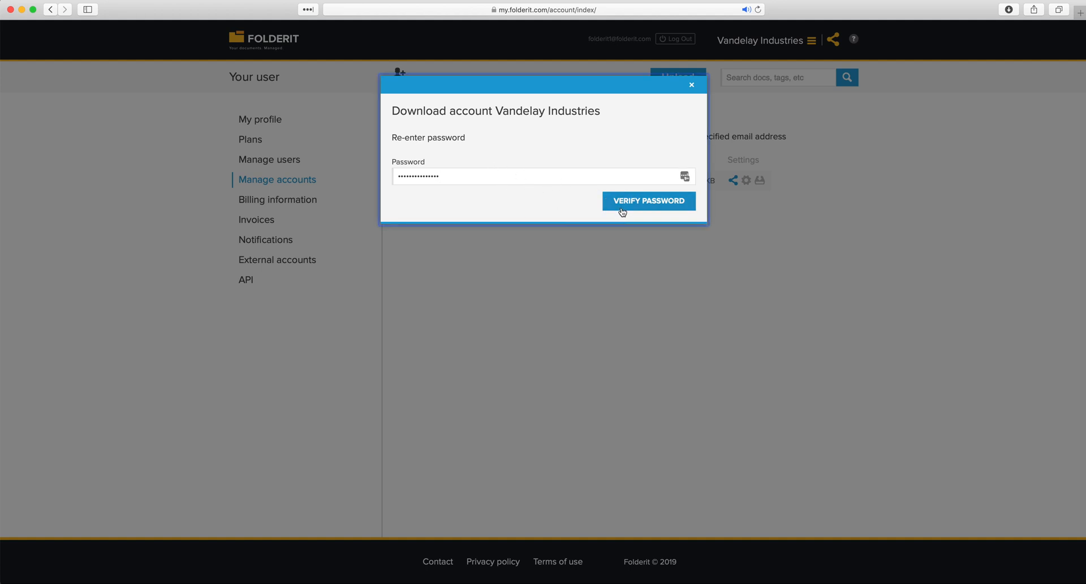
left_click(691, 85)
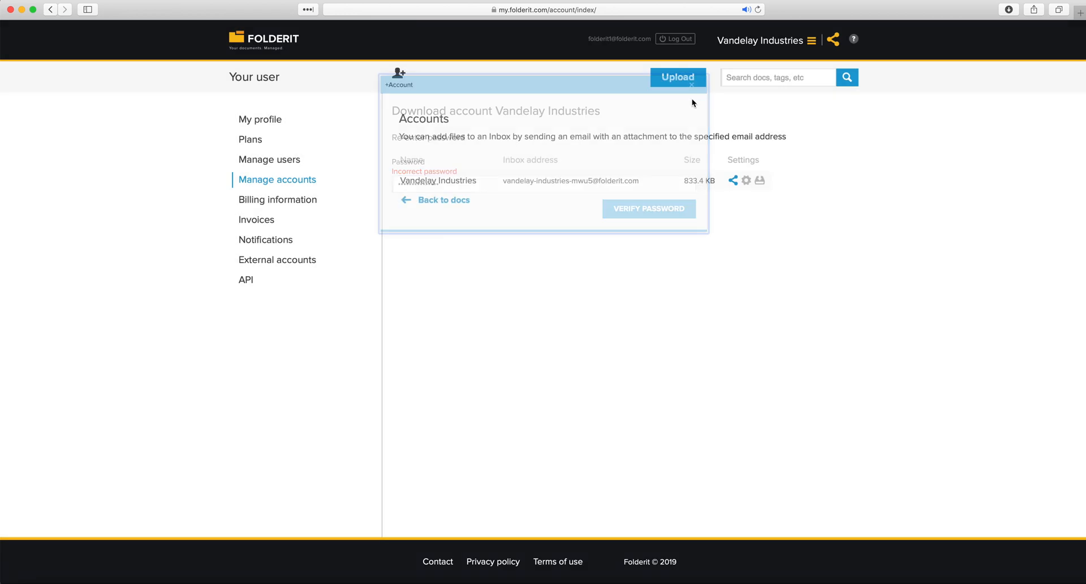
left_click(746, 179)
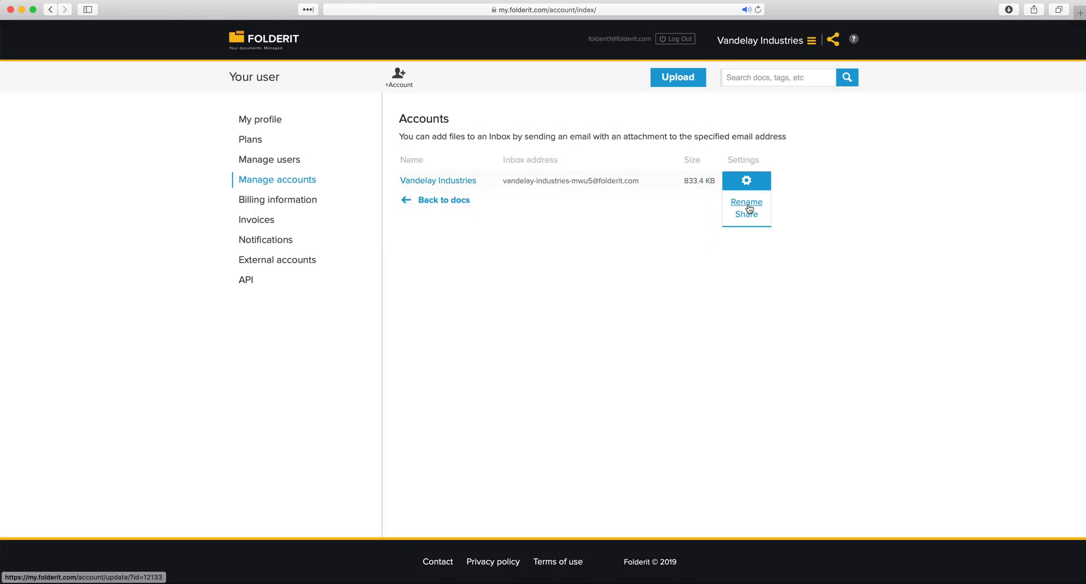
Rename the account to 'Vandelay Industries Corp' and save it
left_click(748, 204)
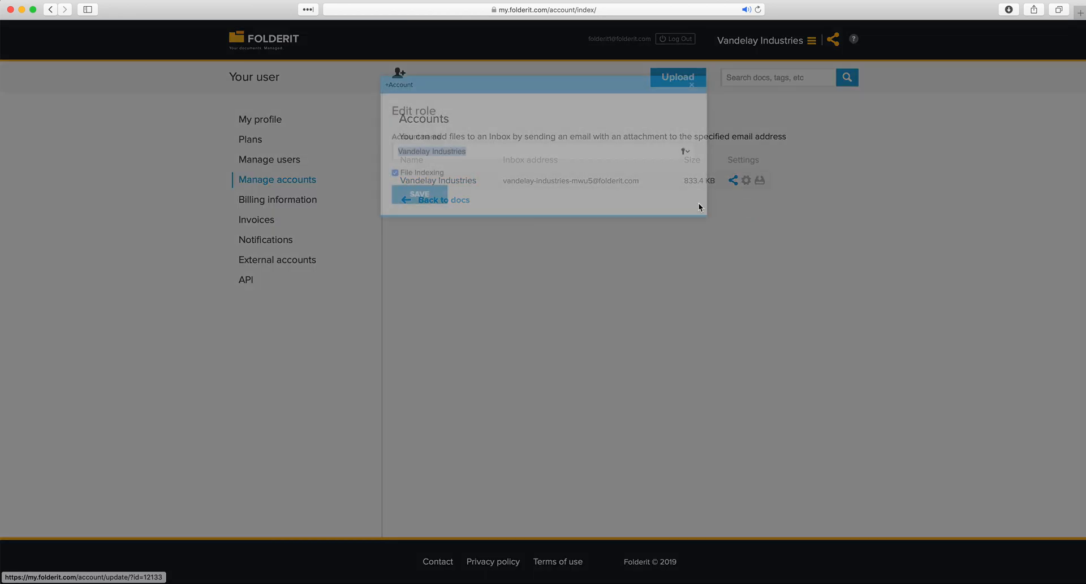
left_click(506, 157)
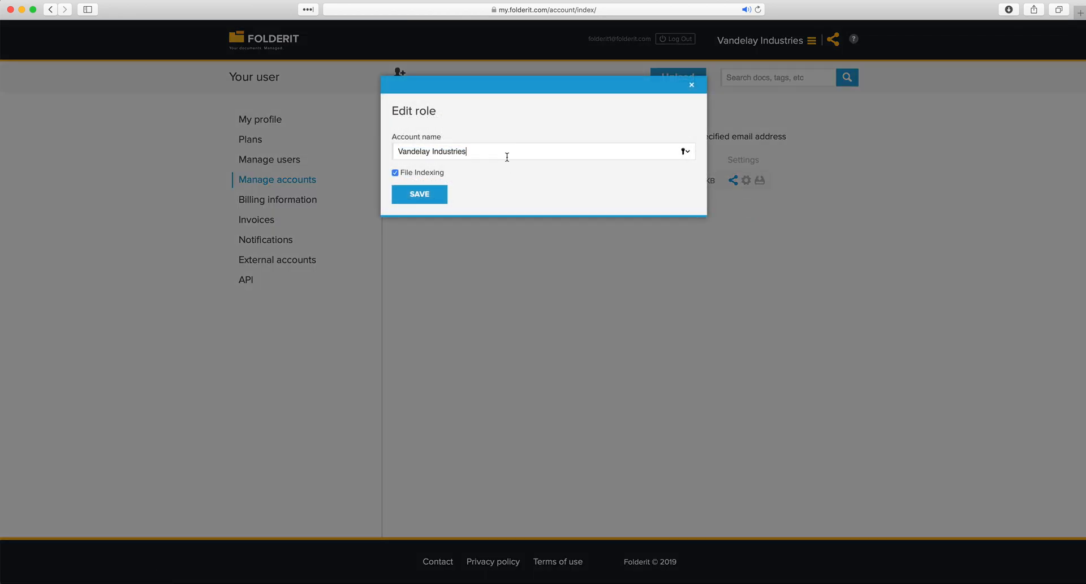
type("Corp")
left_click(430, 196)
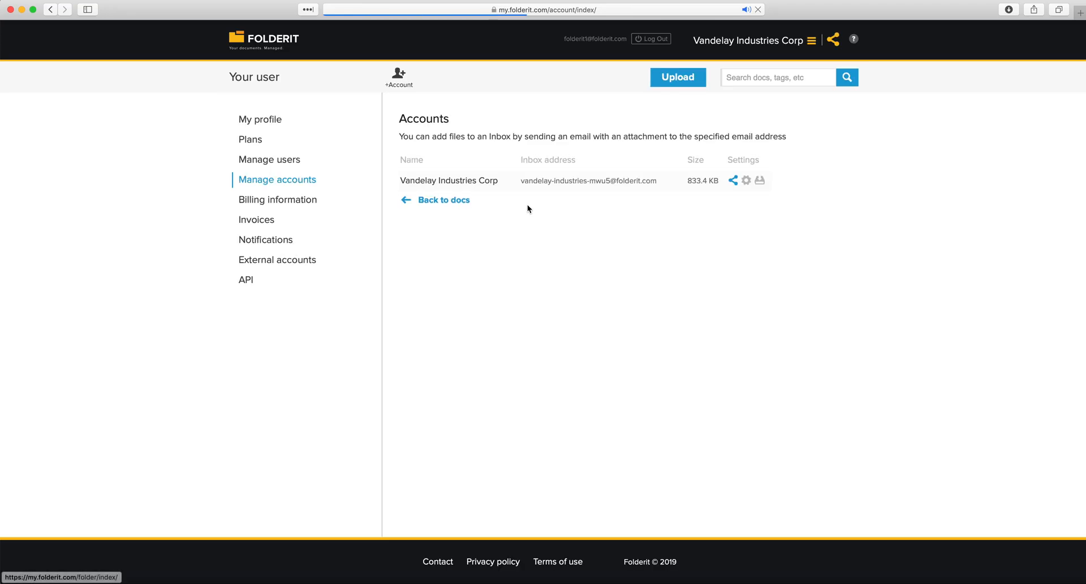
Select and then deselect the account's inbox address on the Accounts page
triple_click(535, 182)
left_click_drag(658, 183, 518, 182)
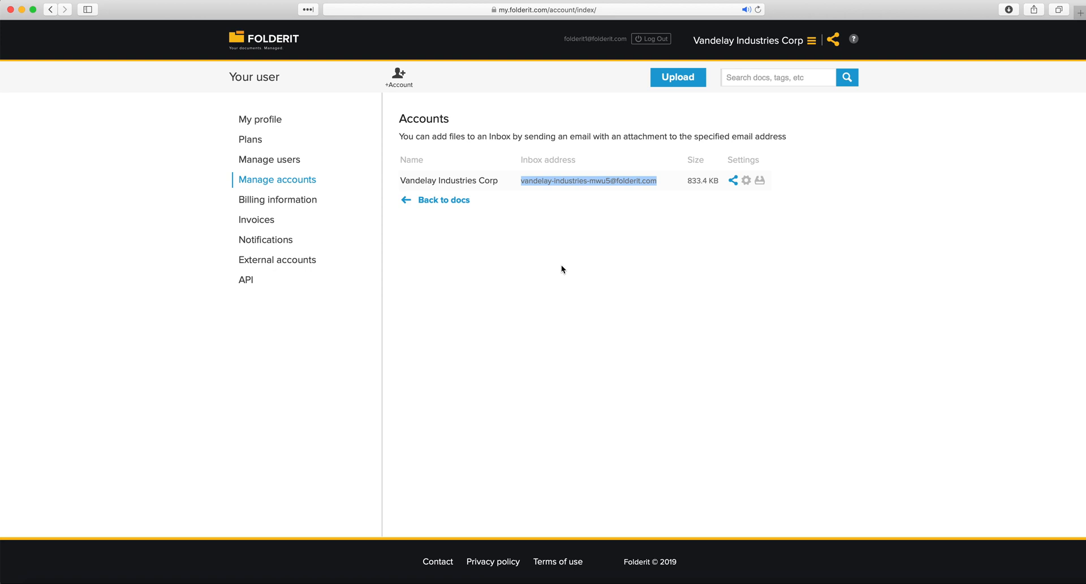
left_click(561, 266)
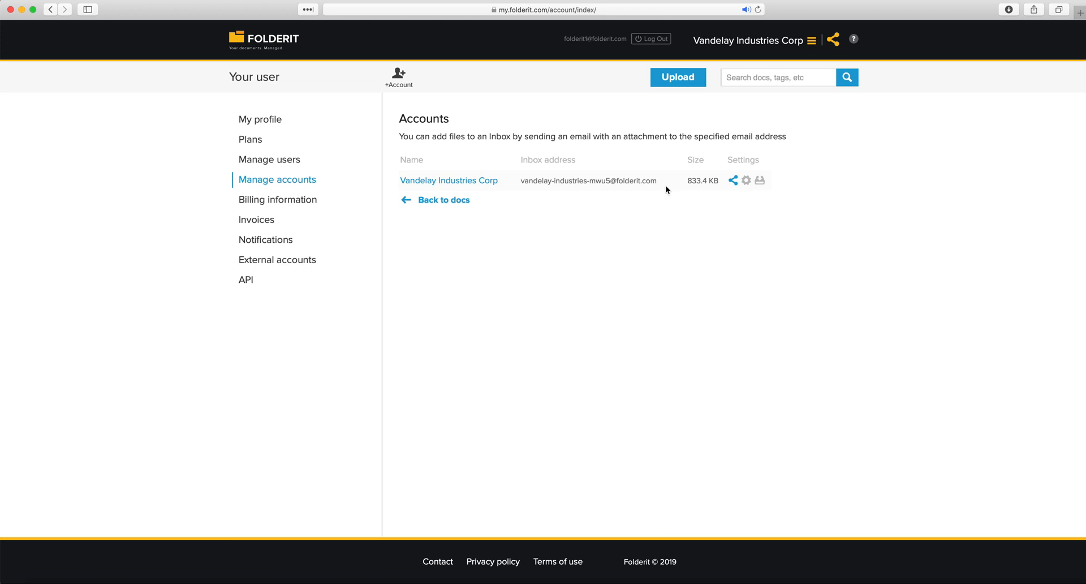
Create a new account named 'Vandelay New York'
left_click(400, 84)
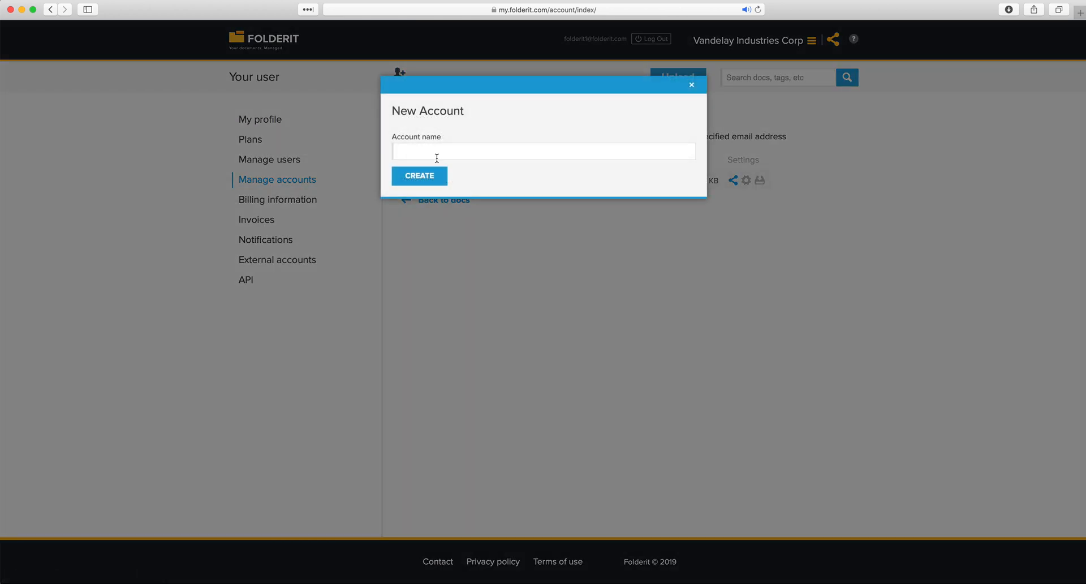
type("Vandelay New York")
left_click(417, 175)
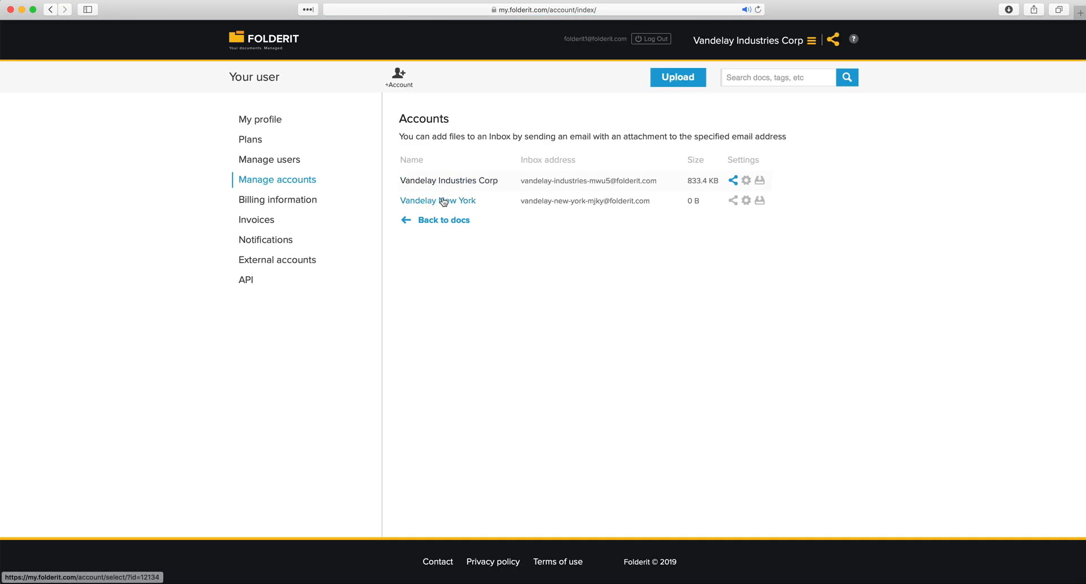
Select the inbox addresses of Vandelay New York and Vandelay Industries Corp to compare them
left_click_drag(656, 200, 521, 200)
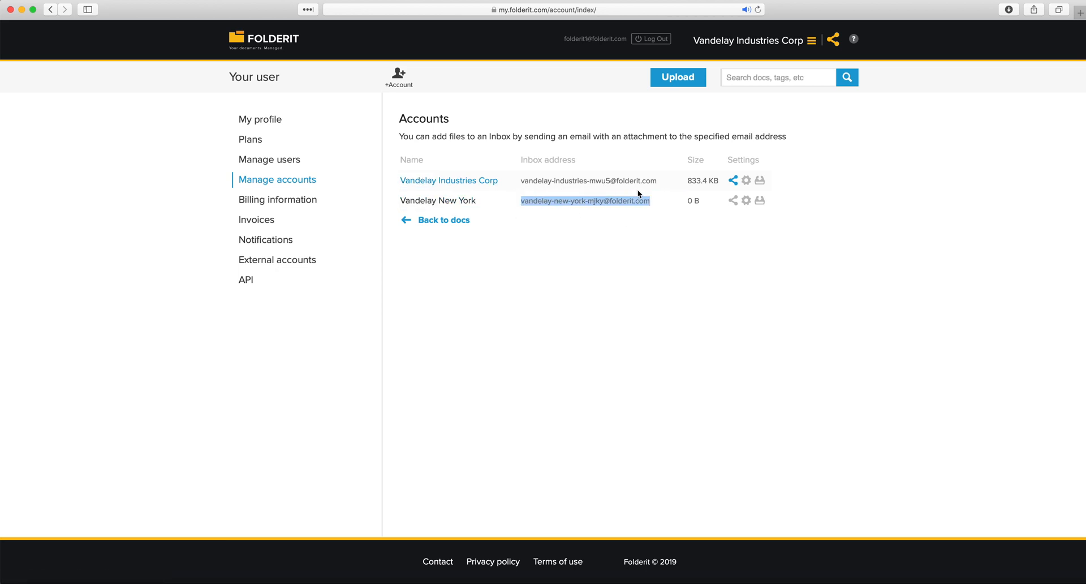
left_click_drag(659, 181, 516, 180)
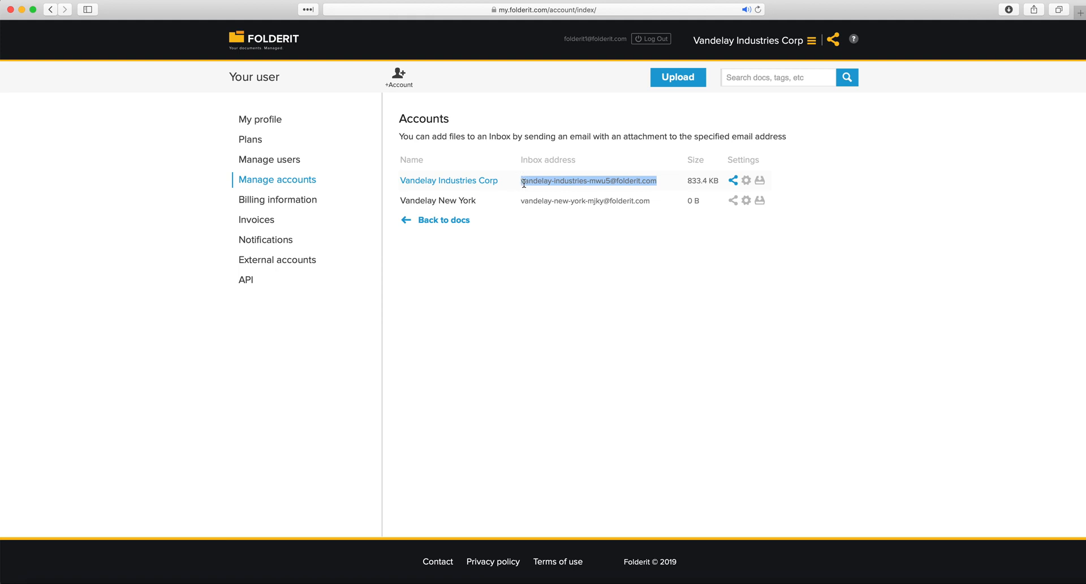
left_click_drag(660, 200, 521, 201)
left_click(548, 224)
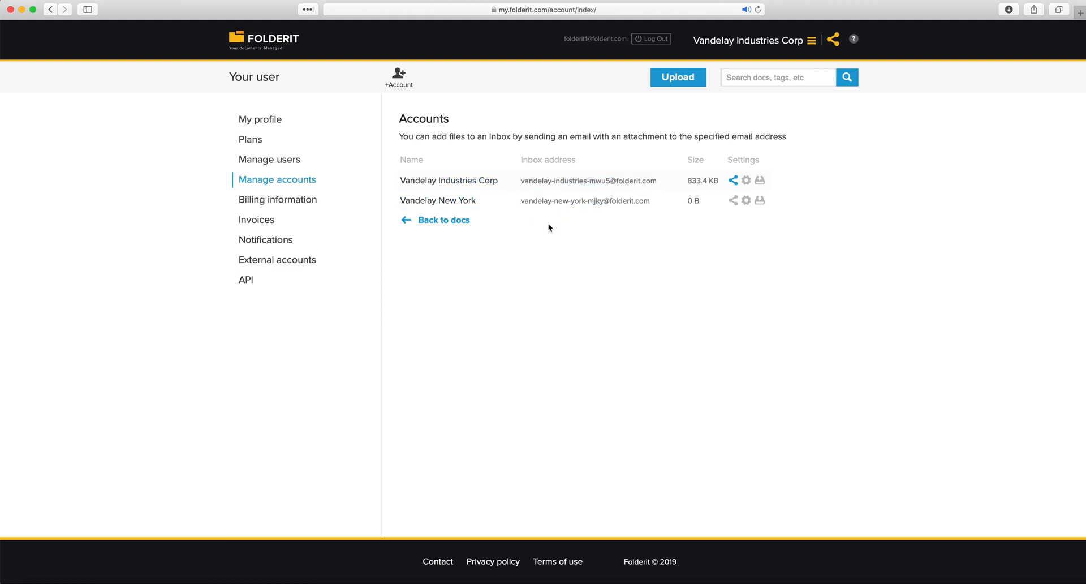
Browse the Bookkeeping and Projects sections, then switch to the Vandelay New York account
left_click(243, 44)
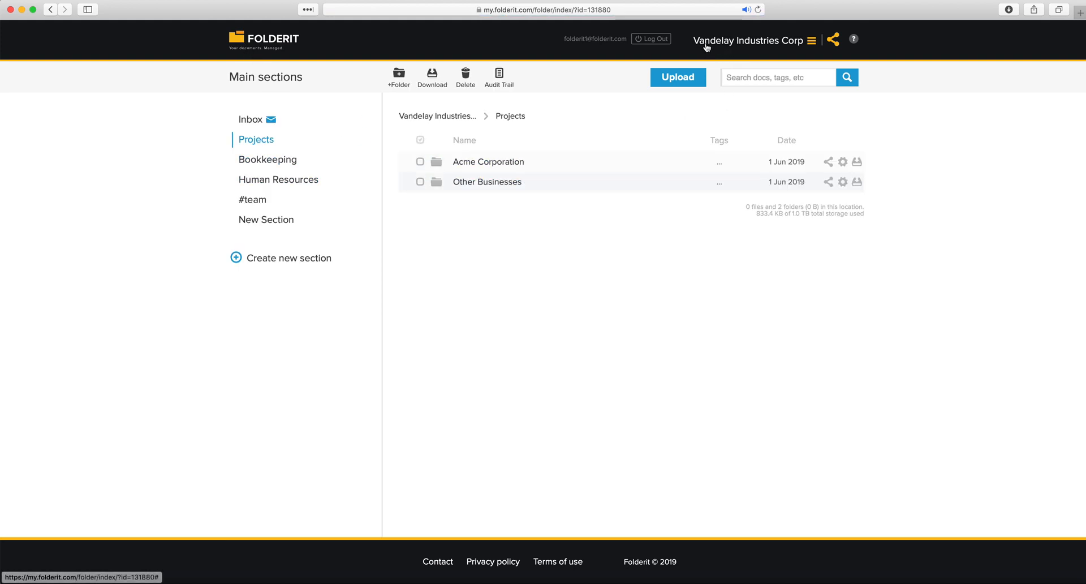
left_click(283, 162)
left_click(281, 160)
left_click(266, 140)
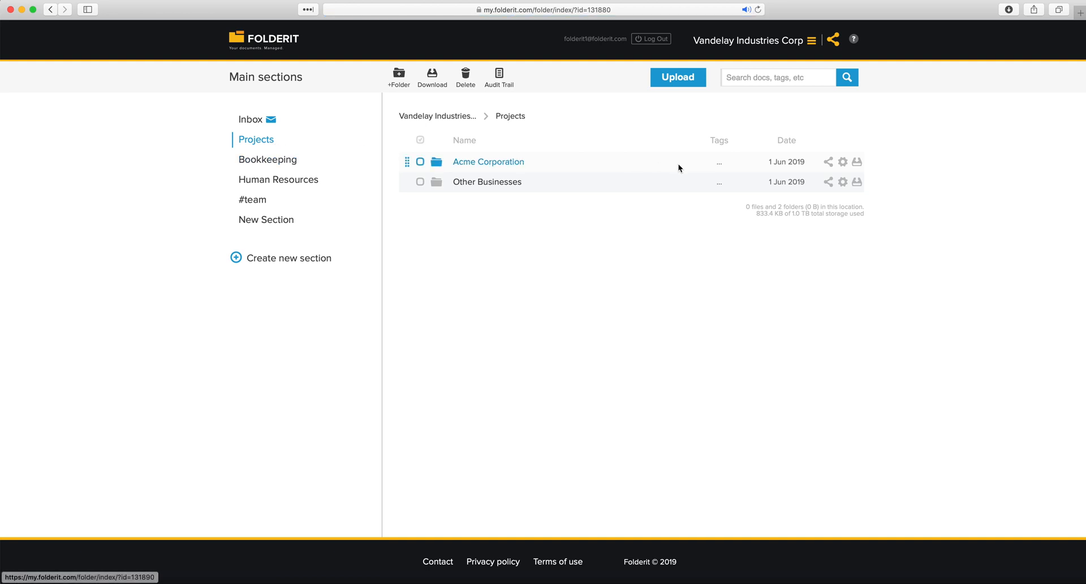
left_click(773, 43)
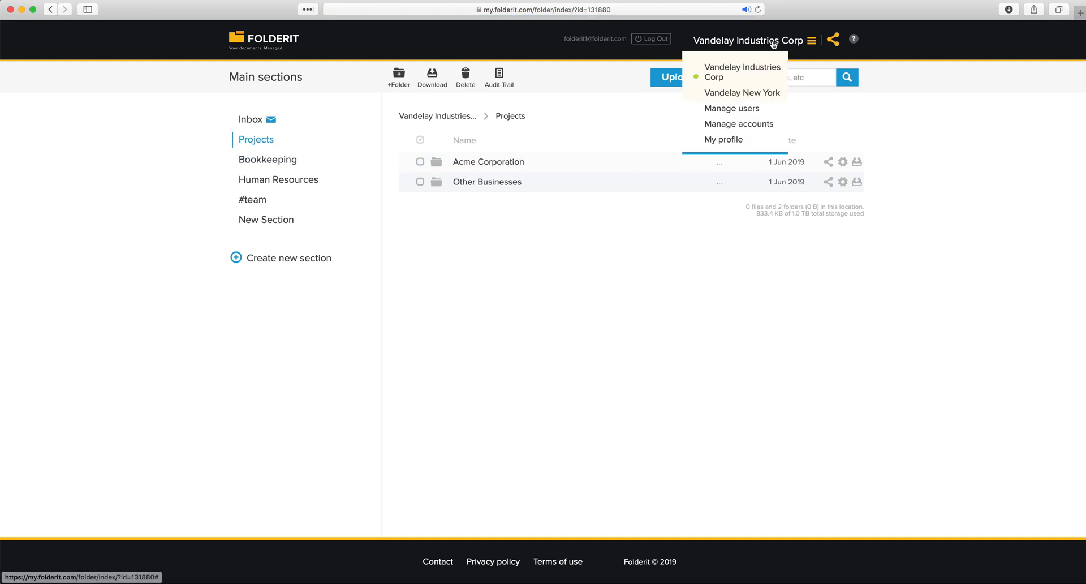
left_click(739, 96)
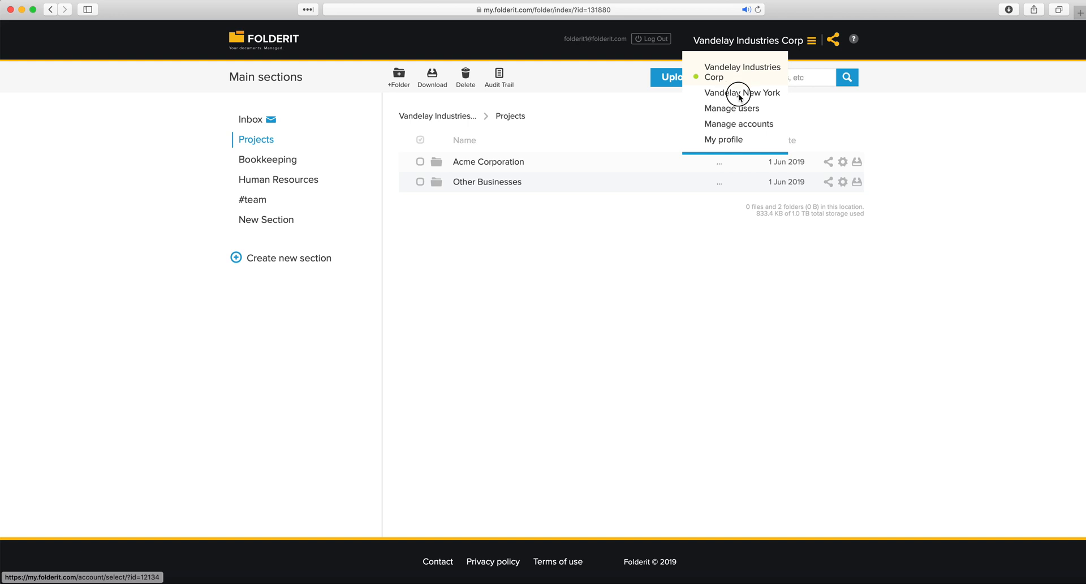
Browse Vandelay New York's Partners, Accounting, Human Resources and Projects sections, then open Manage accounts
left_click(256, 160)
left_click(266, 179)
left_click(265, 201)
left_click(261, 182)
left_click(258, 162)
left_click(260, 144)
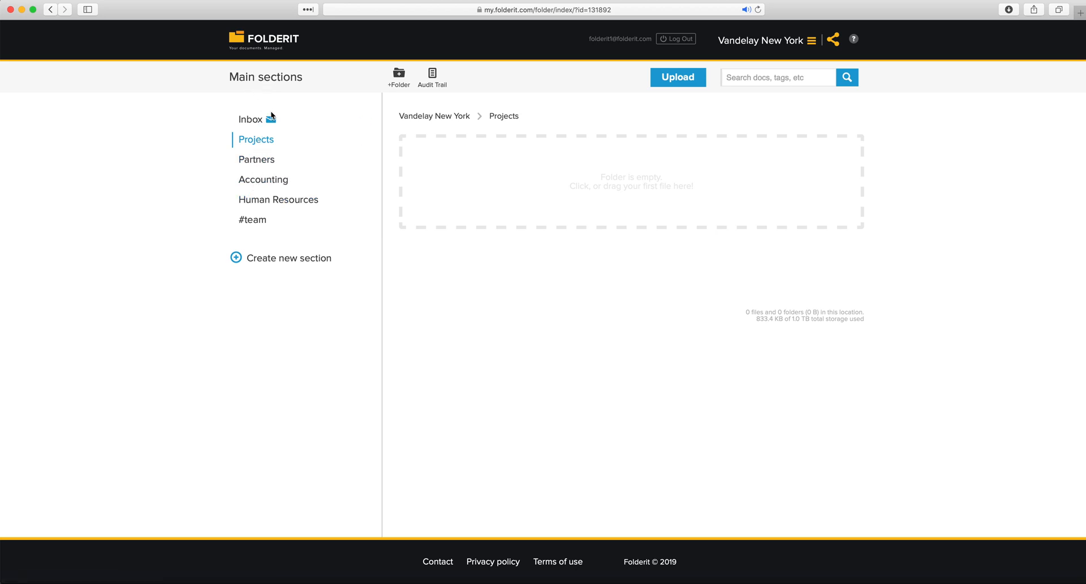
left_click(764, 43)
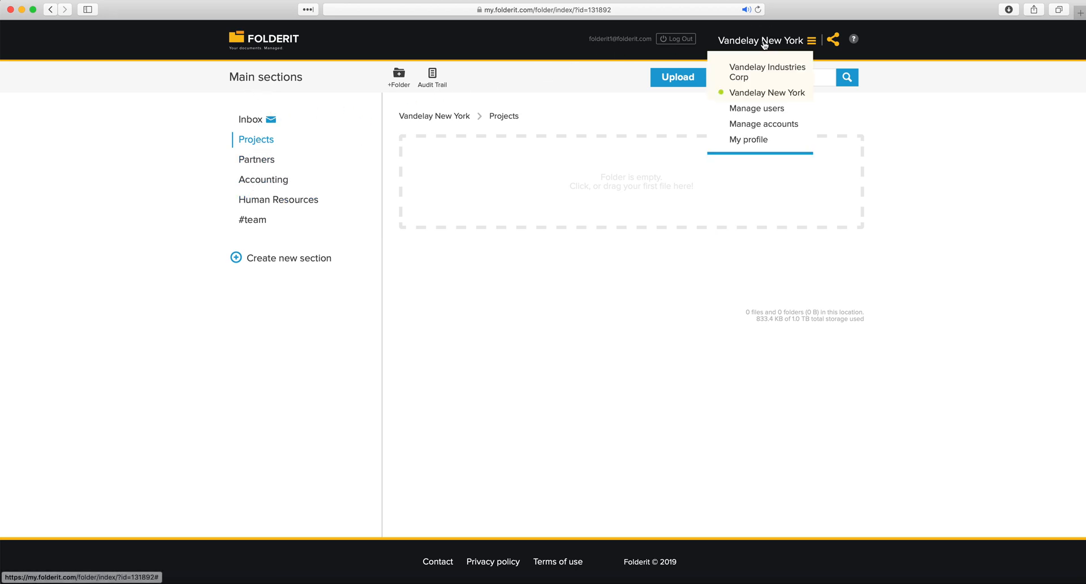
left_click(757, 125)
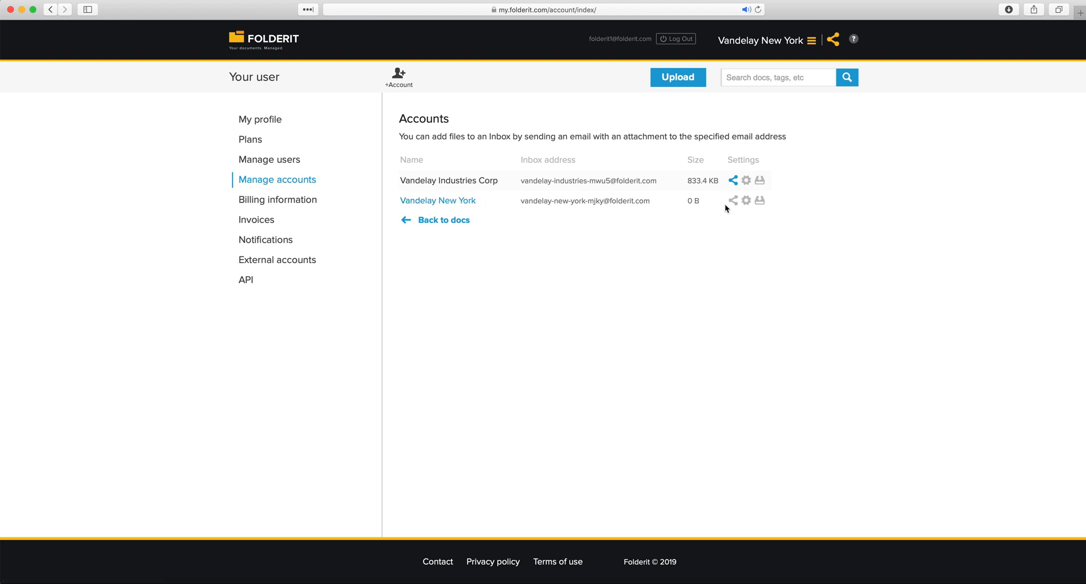
View the Vandelay New York account's sharing dialog, close it, and reload Manage accounts
left_click(732, 201)
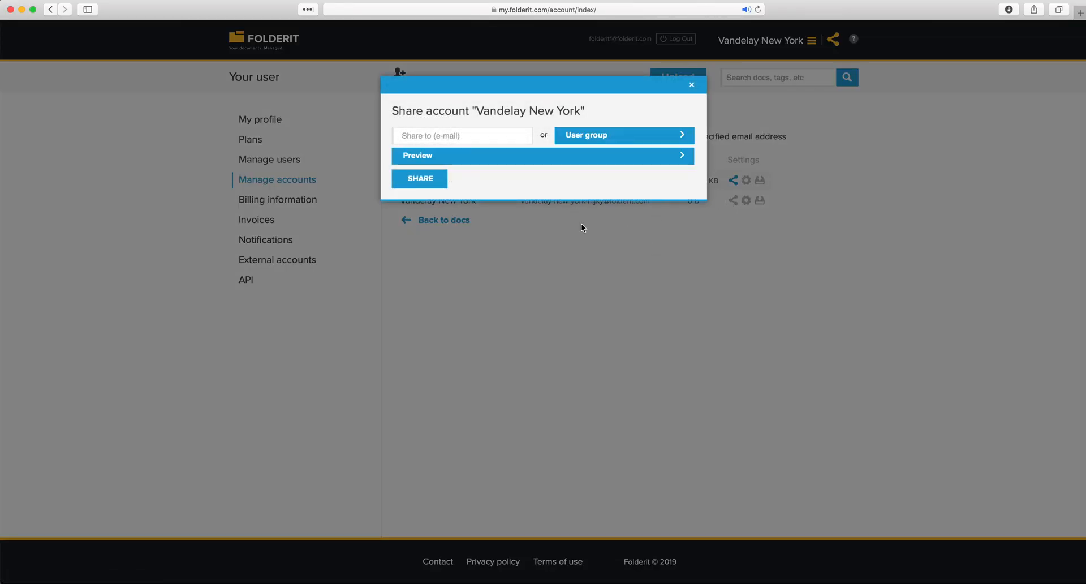
left_click(665, 253)
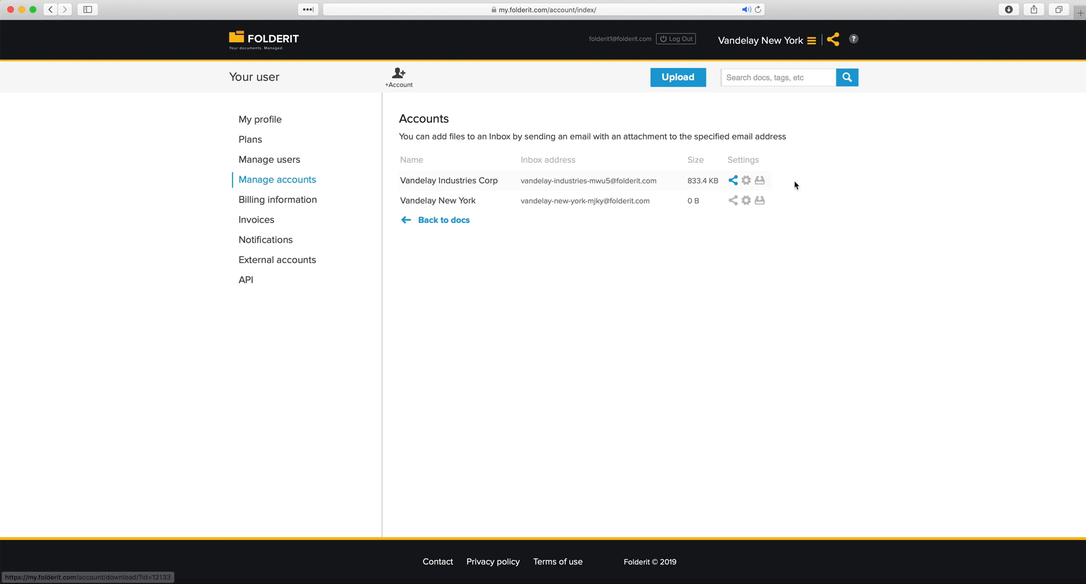
left_click(767, 47)
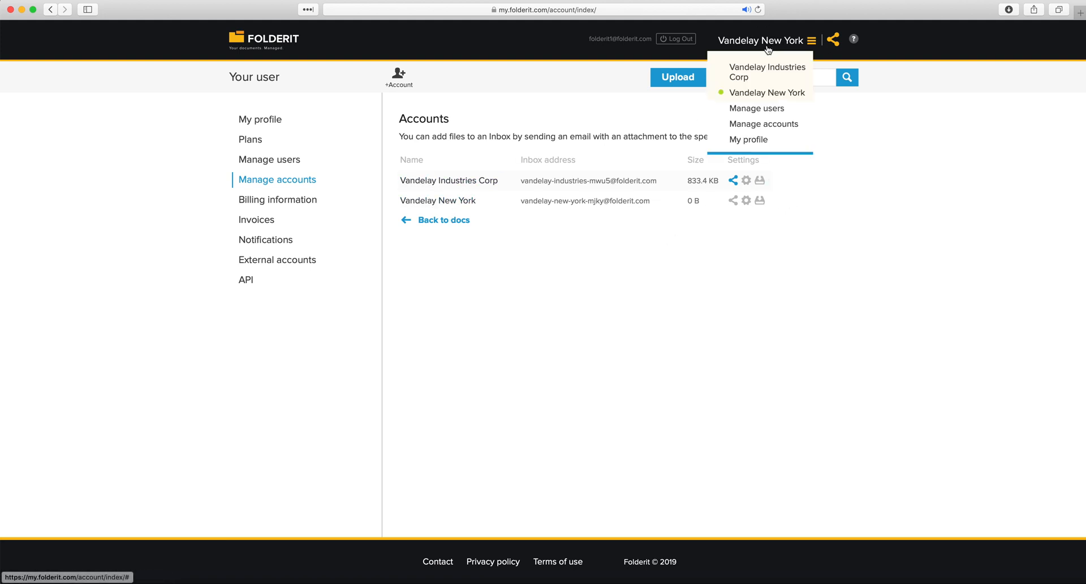
left_click(762, 124)
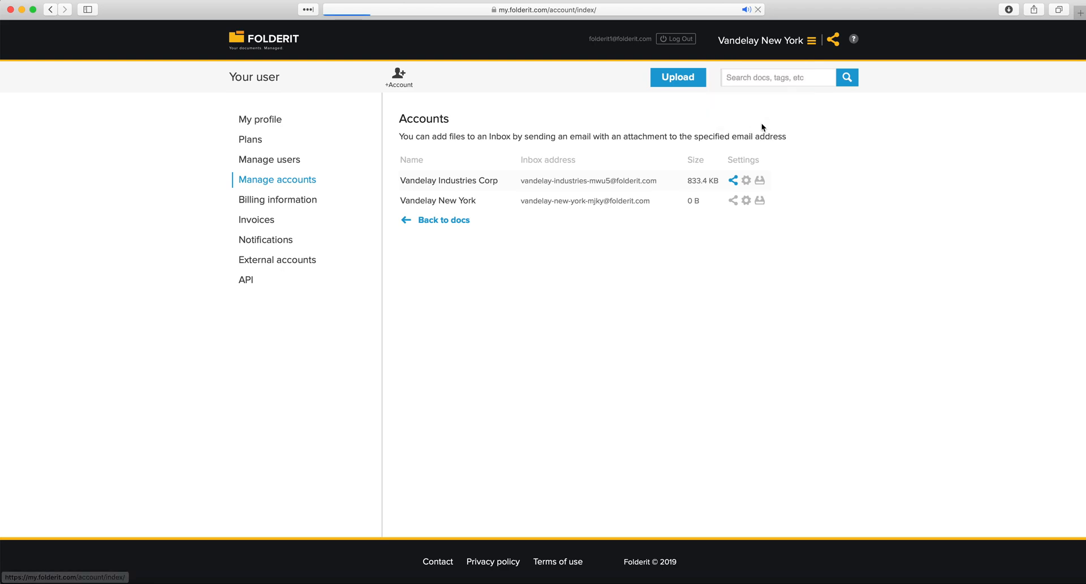
Switch to Vandelay Industries Corp and open the Bookkeeping › 2019 folder
left_click(254, 39)
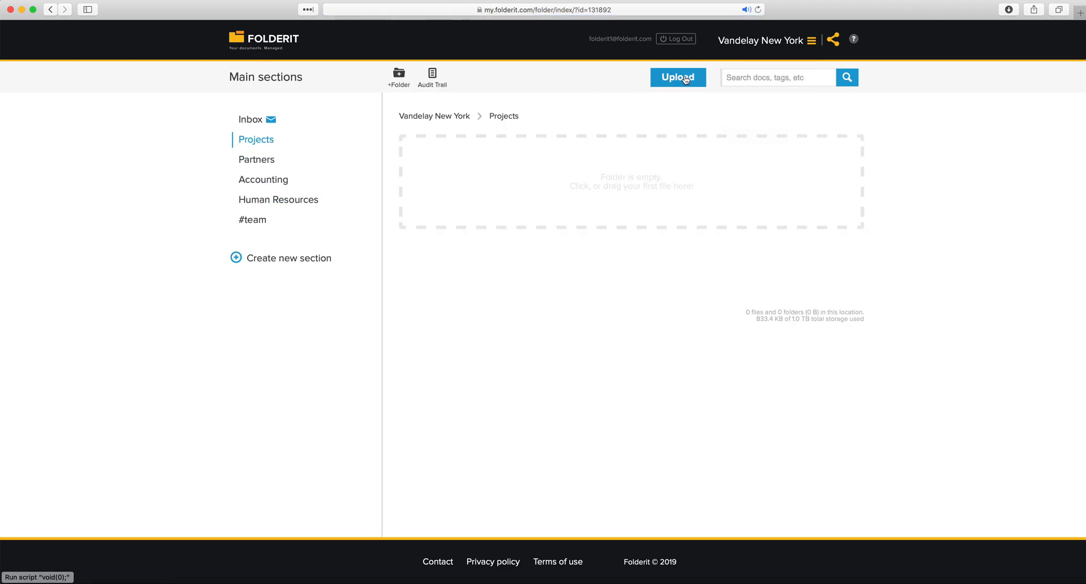
left_click(764, 39)
left_click(760, 74)
left_click(281, 161)
left_click(457, 162)
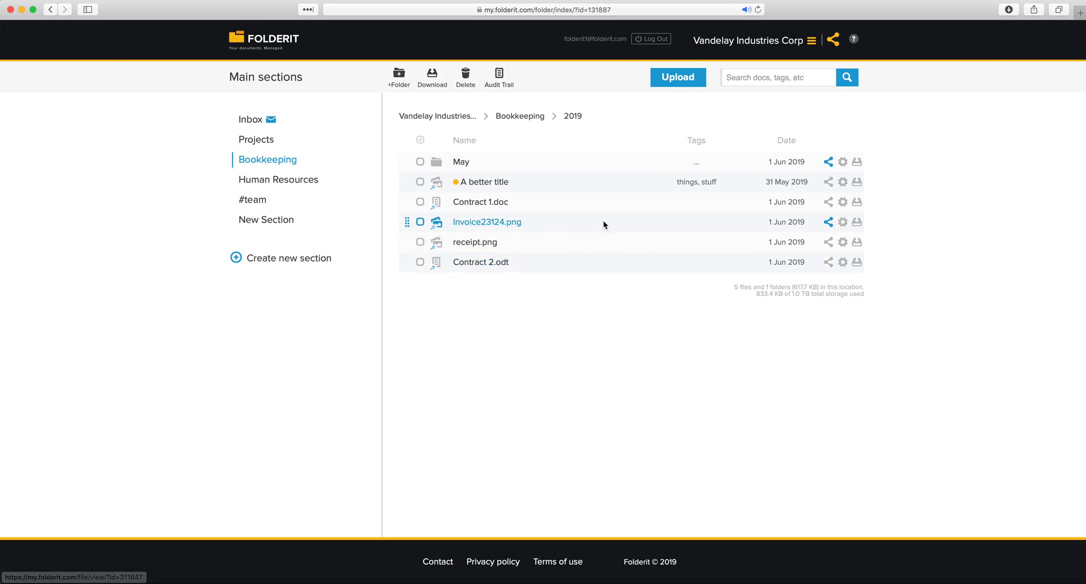
Check who Invoice23124.png and the May folder are shared with
left_click(829, 223)
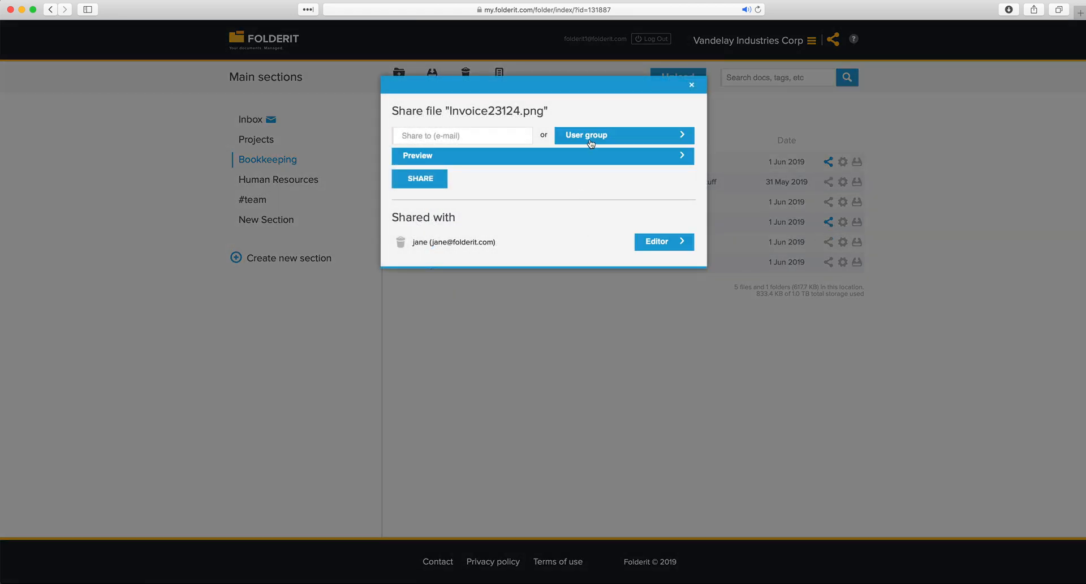
left_click(531, 323)
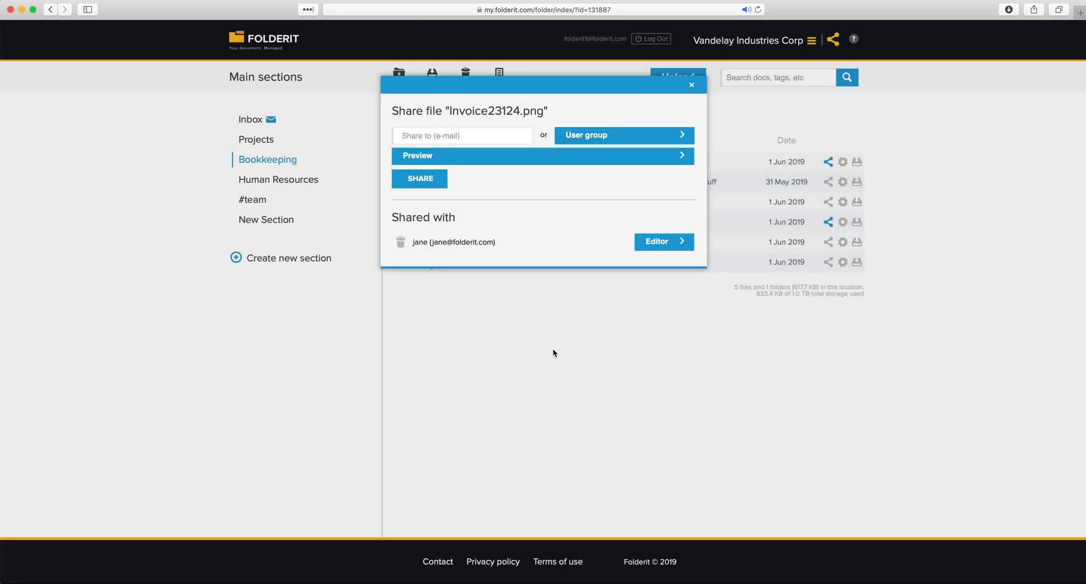
left_click(828, 162)
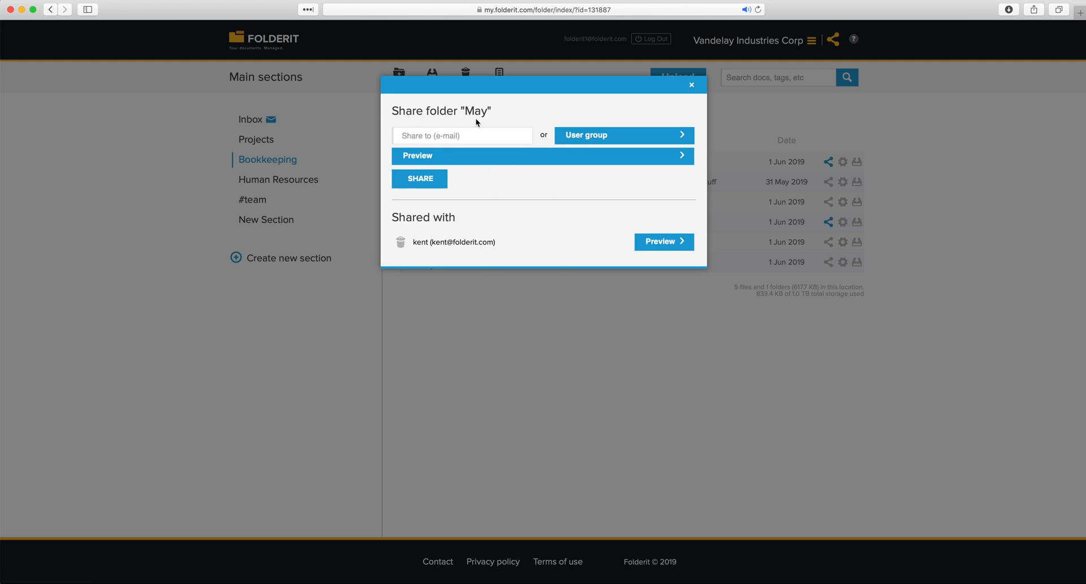
left_click(550, 322)
Go up to Bookkeeping and check who the 2019 folder and Bookkeeping section are shared with
left_click(515, 116)
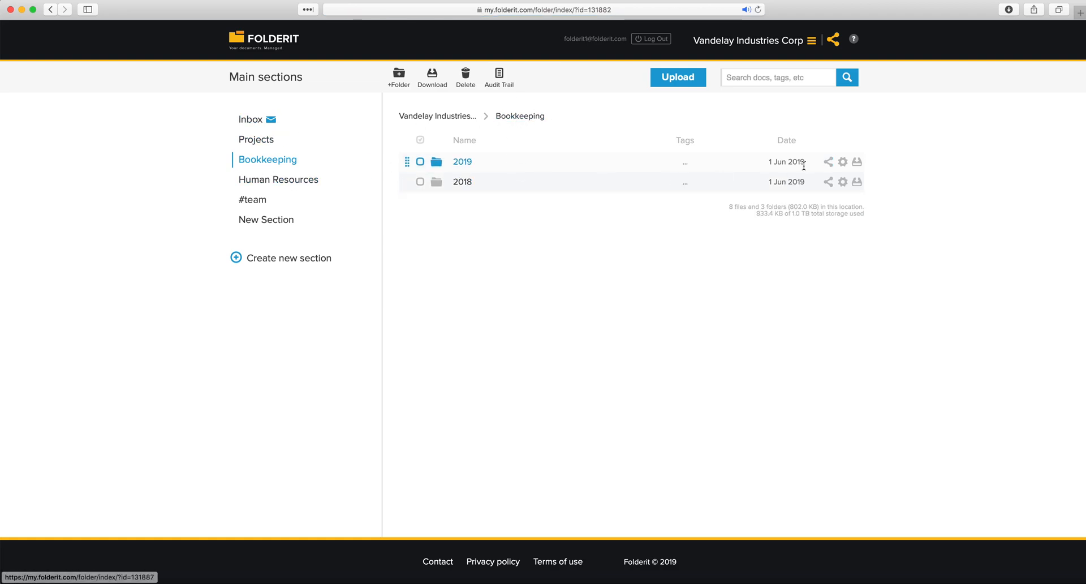
left_click(828, 162)
left_click(639, 275)
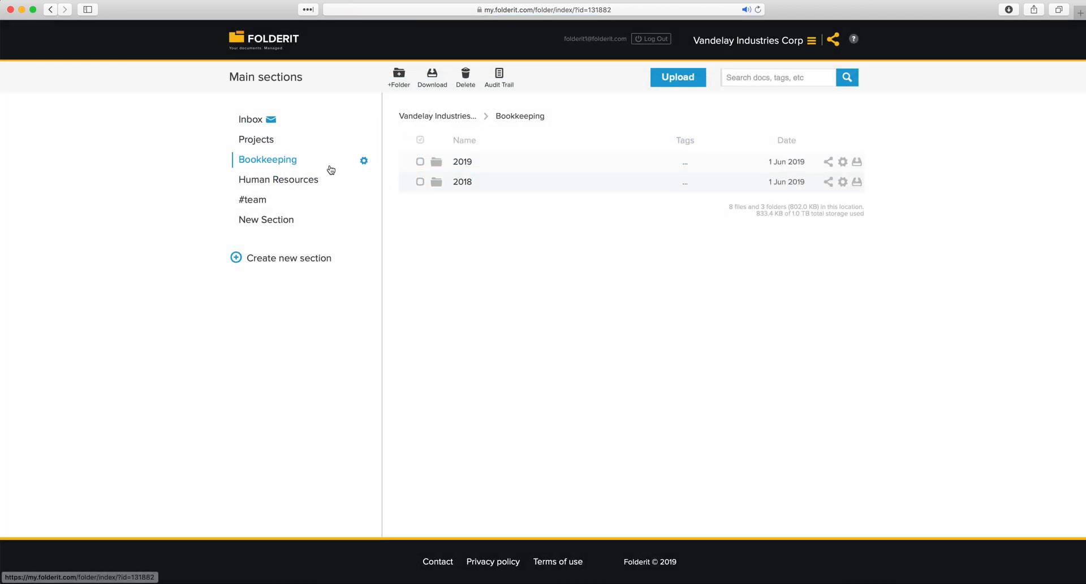
left_click(365, 161)
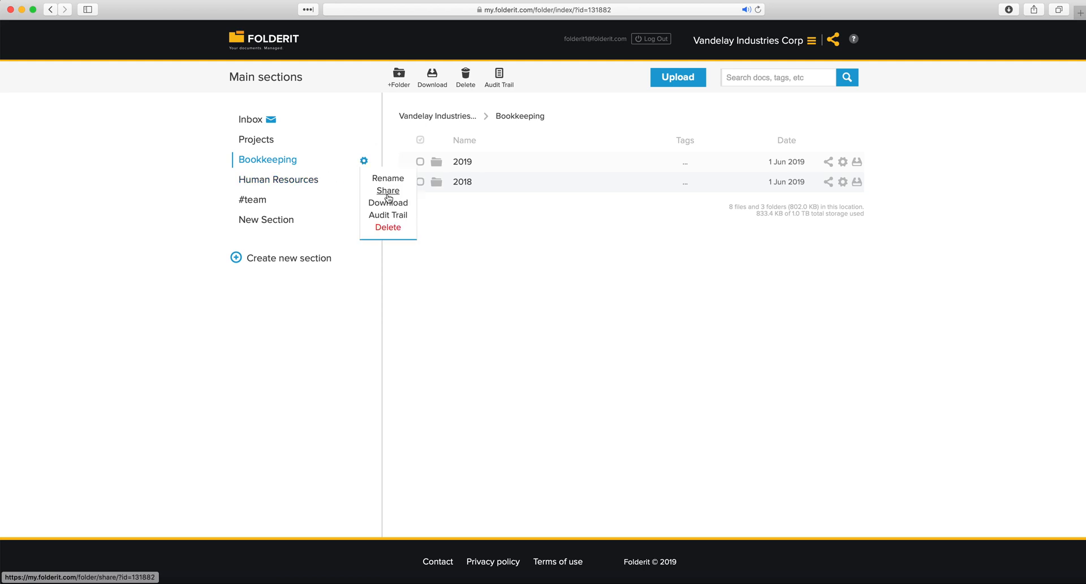
left_click(388, 196)
left_click(489, 297)
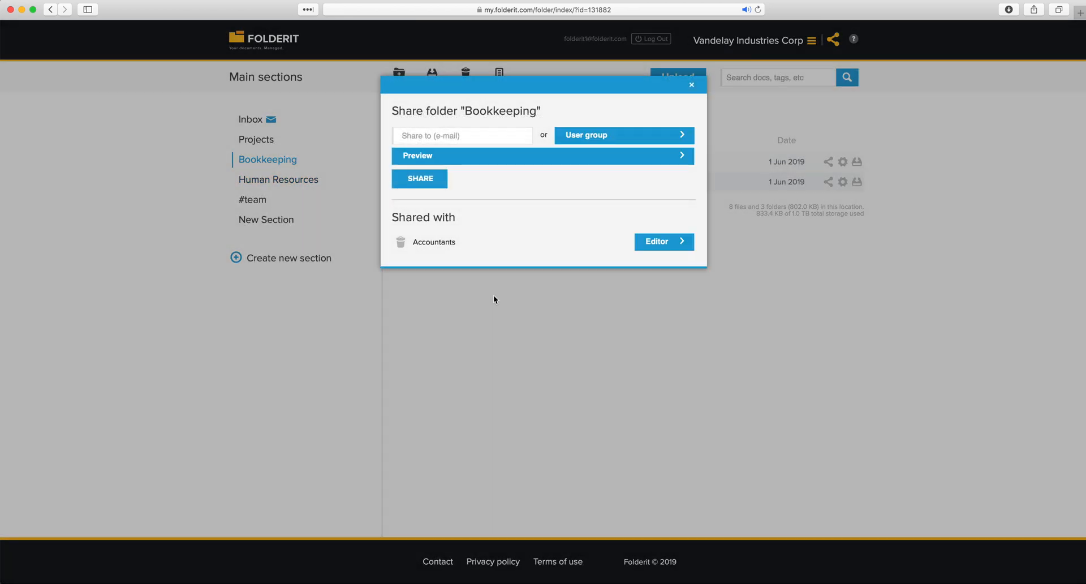
left_click(735, 45)
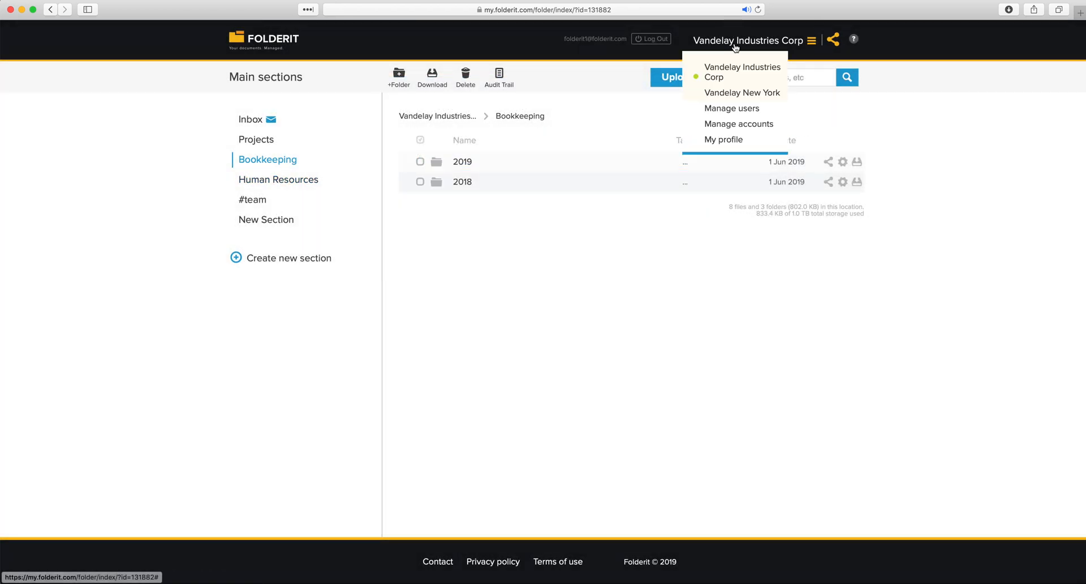
Review the sharing of the Vandelay New York and Vandelay Industries Corp accounts
left_click(740, 124)
left_click(733, 201)
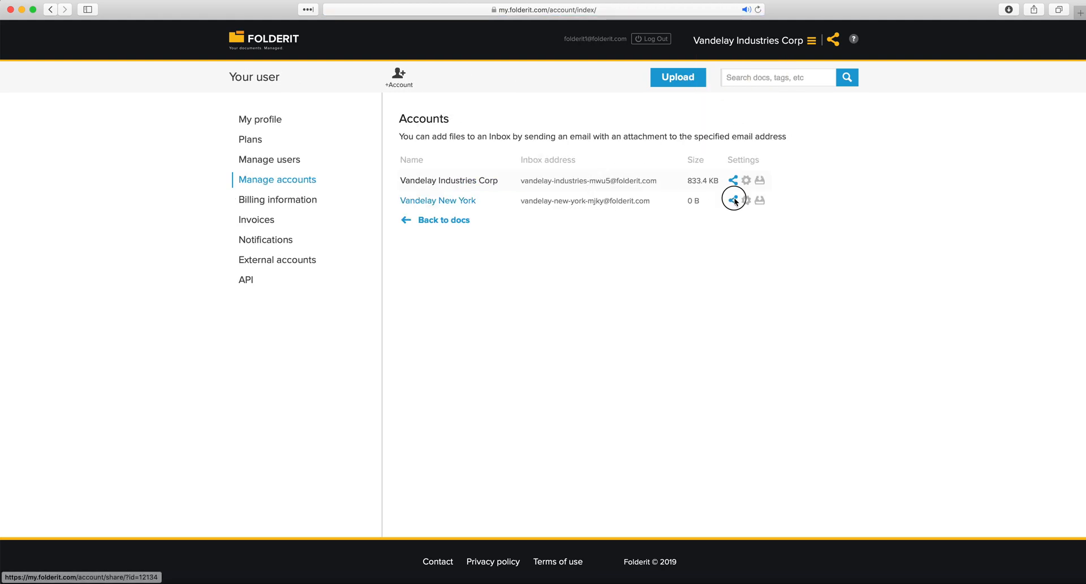
left_click(732, 262)
left_click(733, 181)
left_click(773, 258)
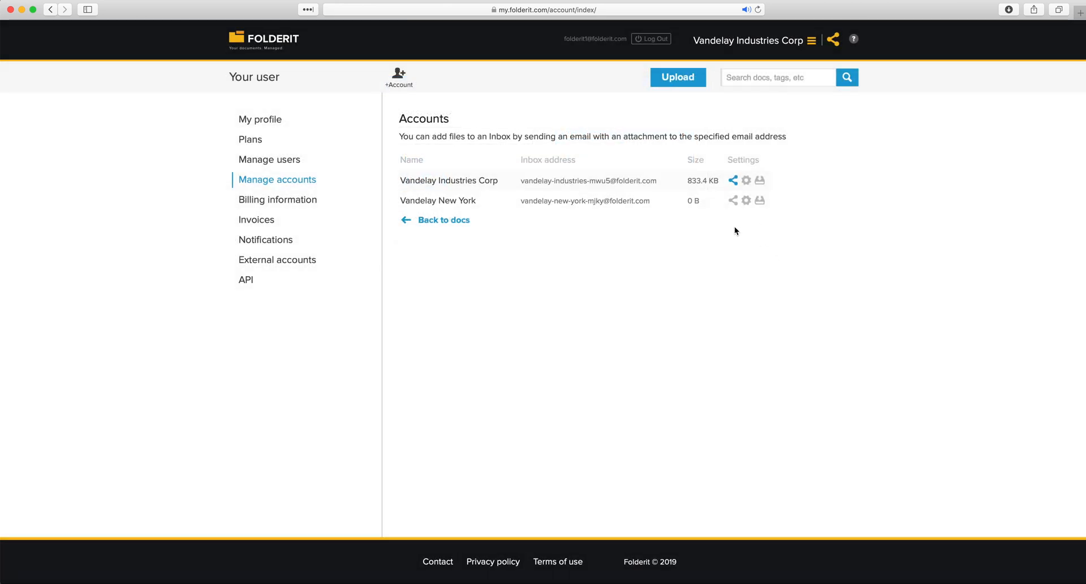
Review Projects folder sharing with All Employees and Accountants, then return to Manage users
left_click(282, 163)
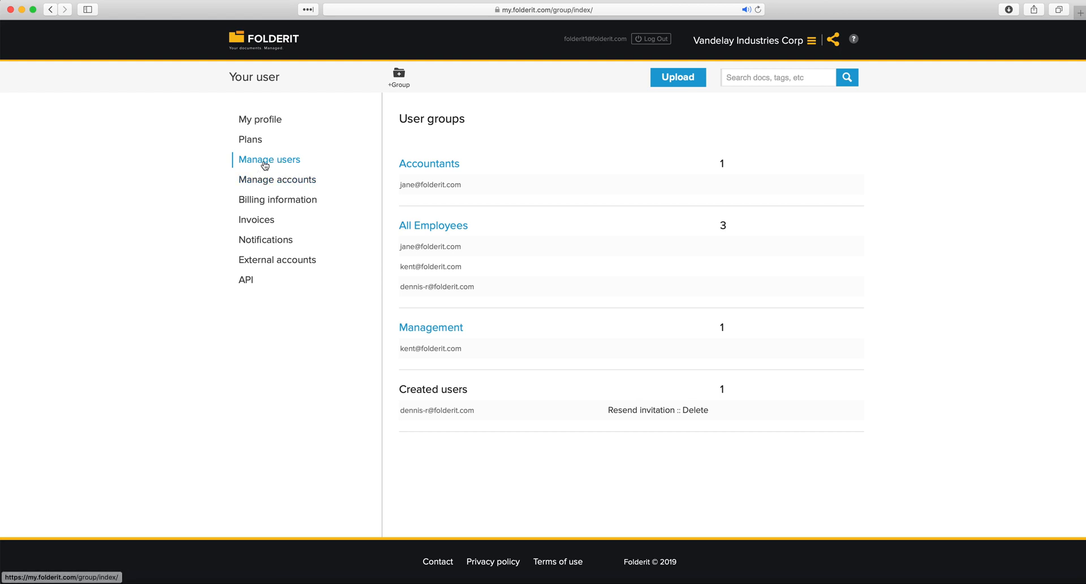
left_click(263, 49)
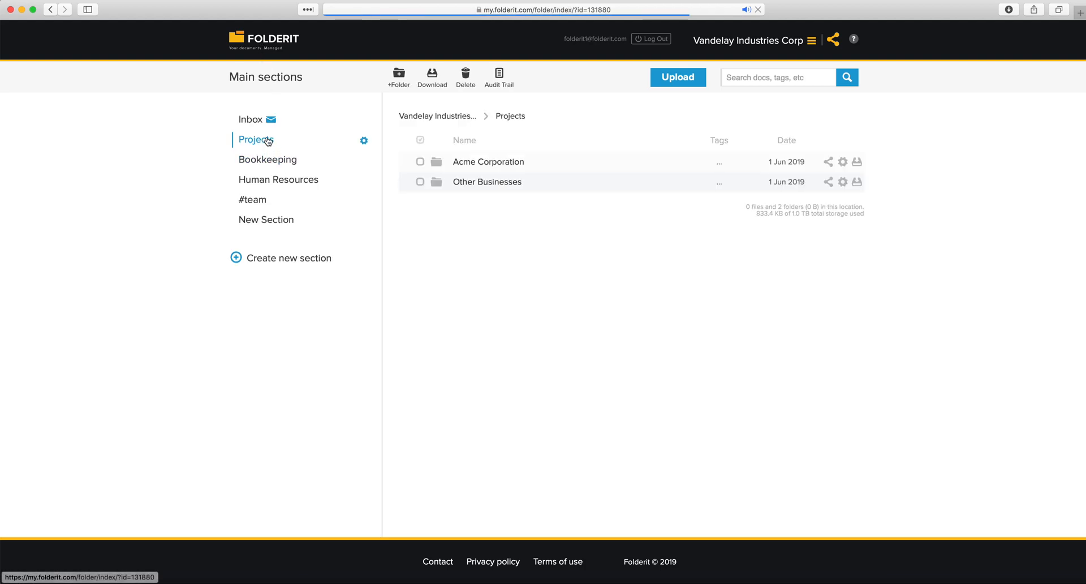
left_click(363, 141)
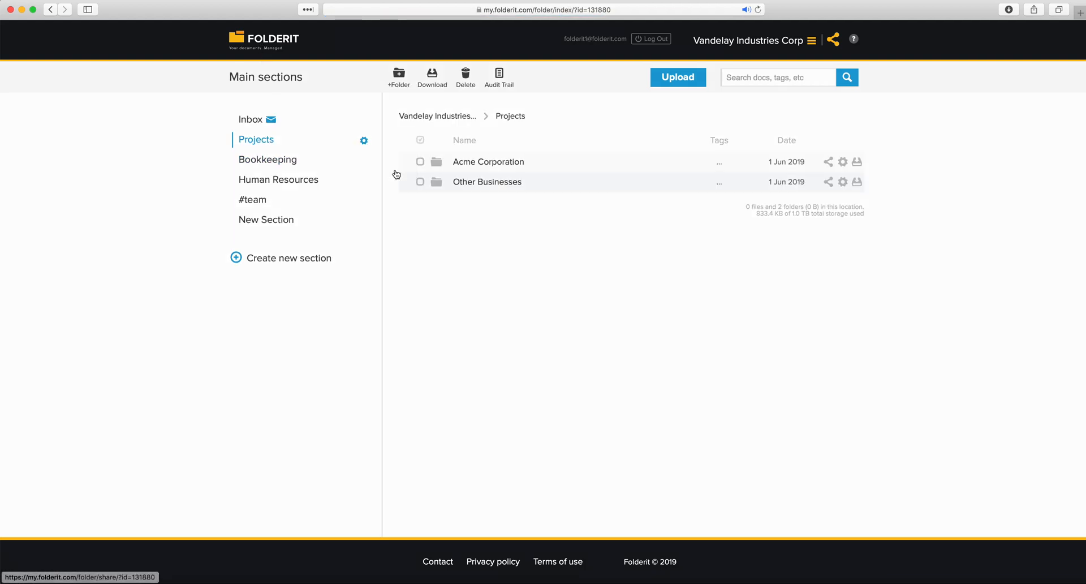
left_click(388, 170)
left_click_drag(412, 243, 437, 265)
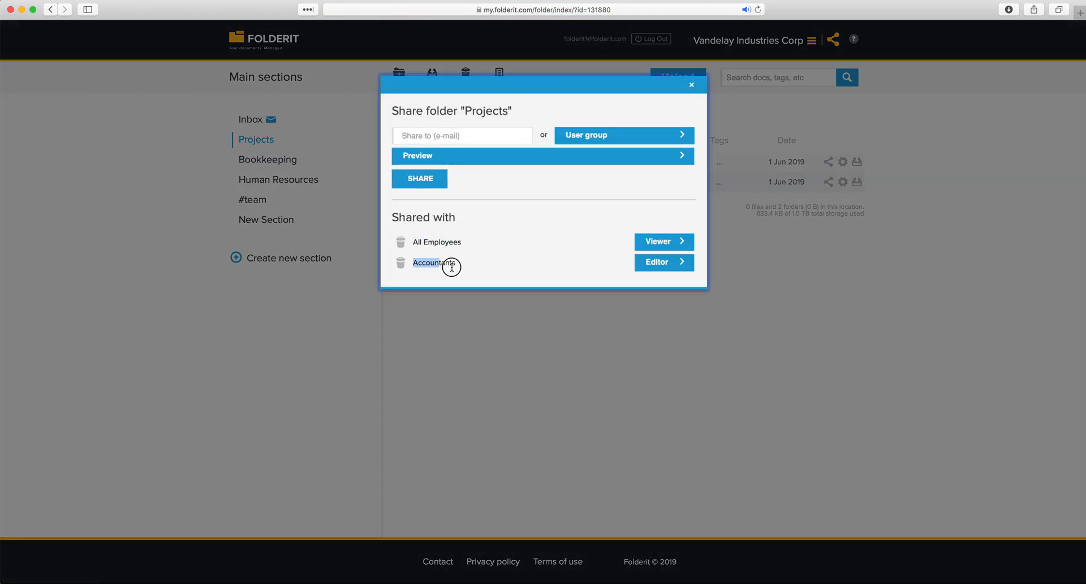
left_click(485, 307)
left_click(771, 39)
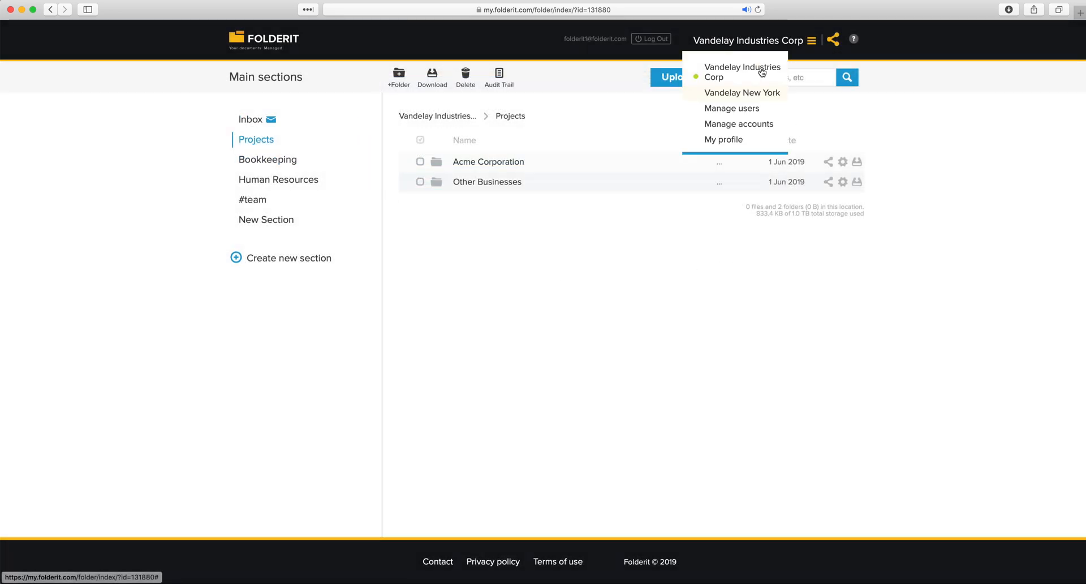
left_click(733, 109)
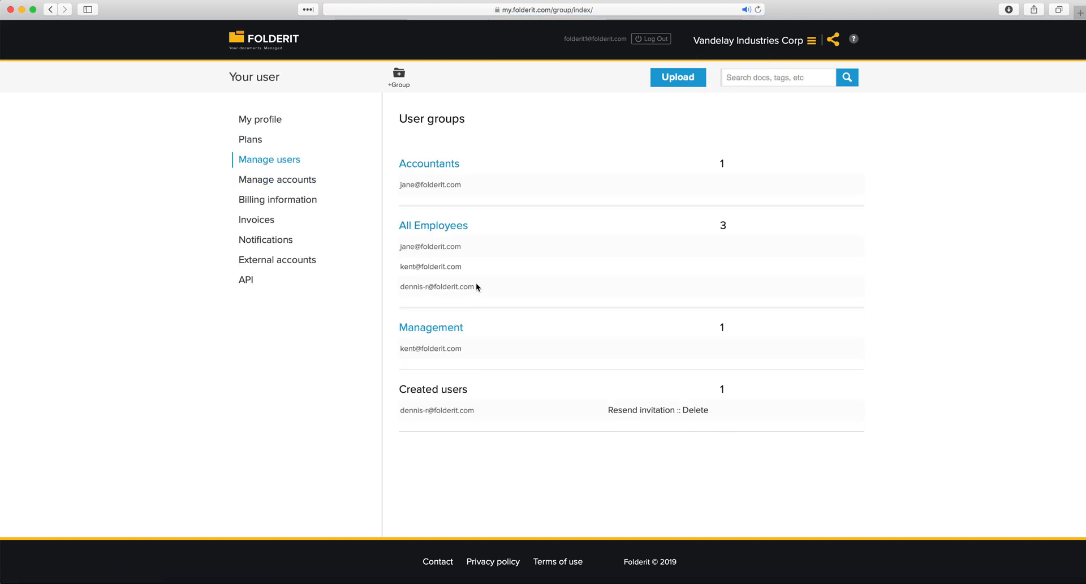
Remove the third member from the All Employees group, leaving two members
left_click_drag(463, 247, 397, 245)
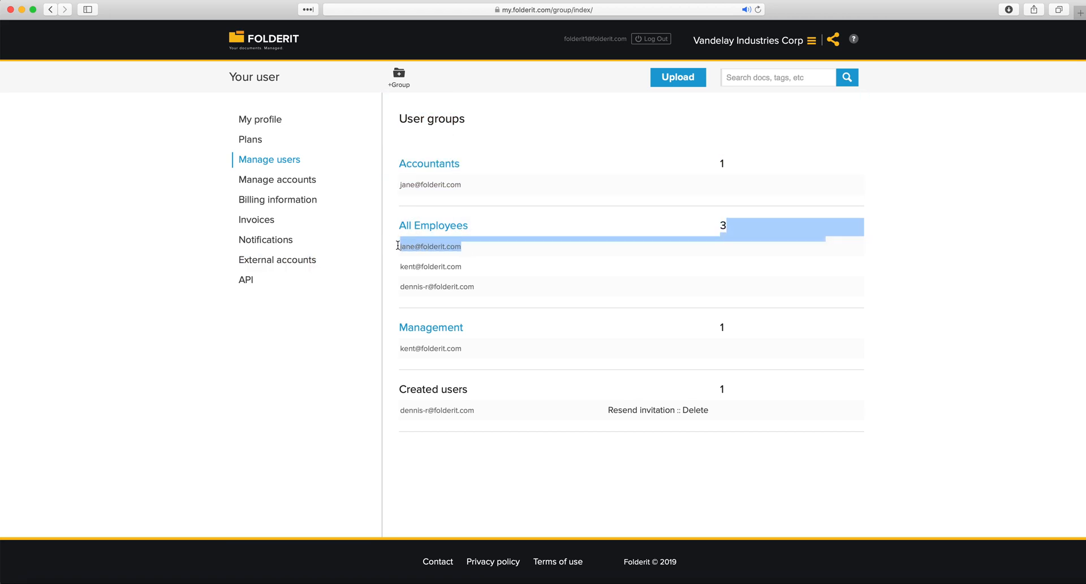
left_click(422, 225)
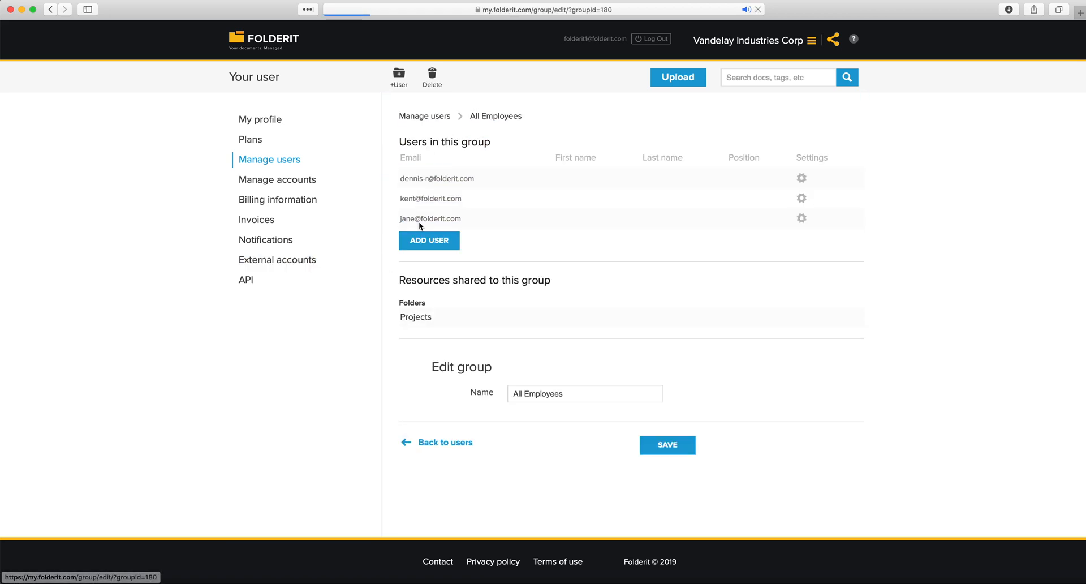
left_click(801, 218)
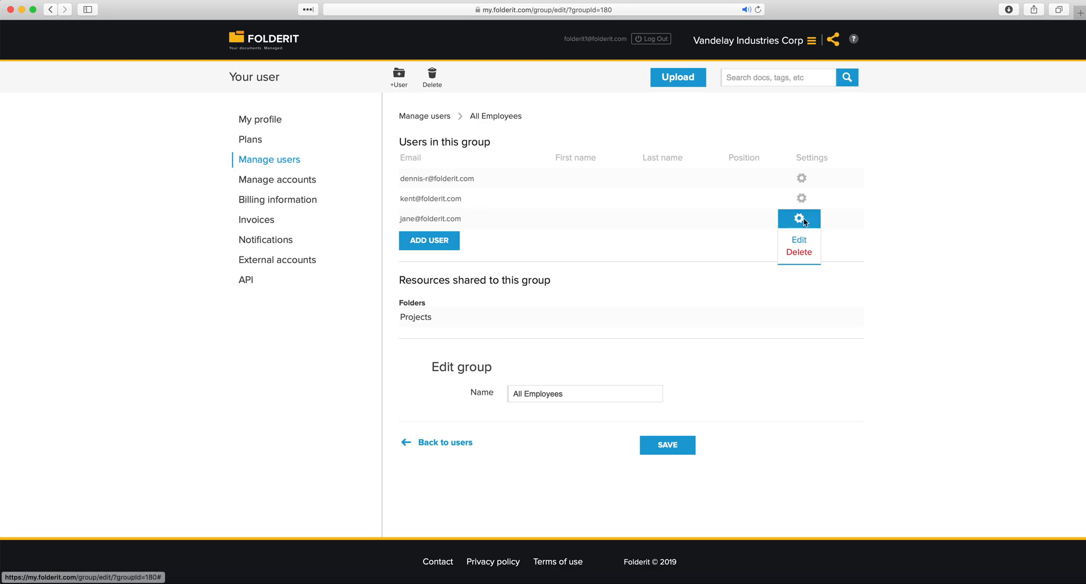
left_click(799, 252)
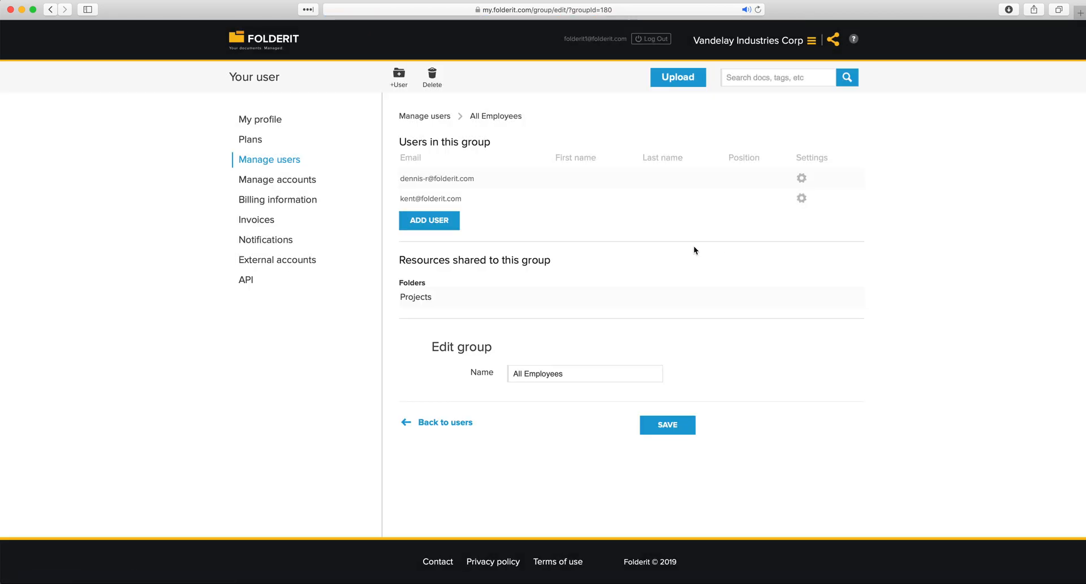
left_click(430, 116)
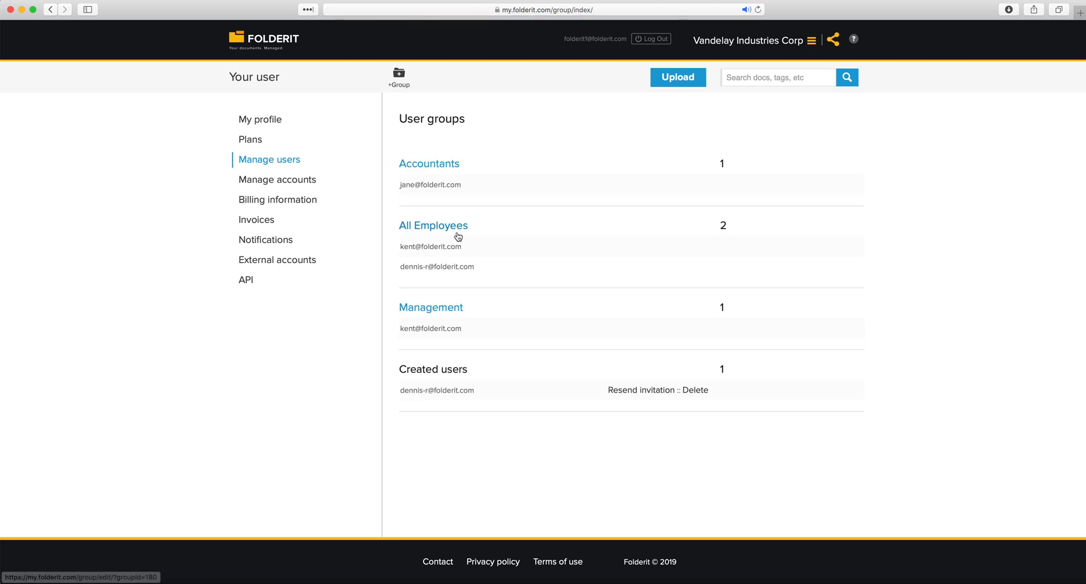
left_click_drag(400, 247, 418, 268)
left_click(377, 286)
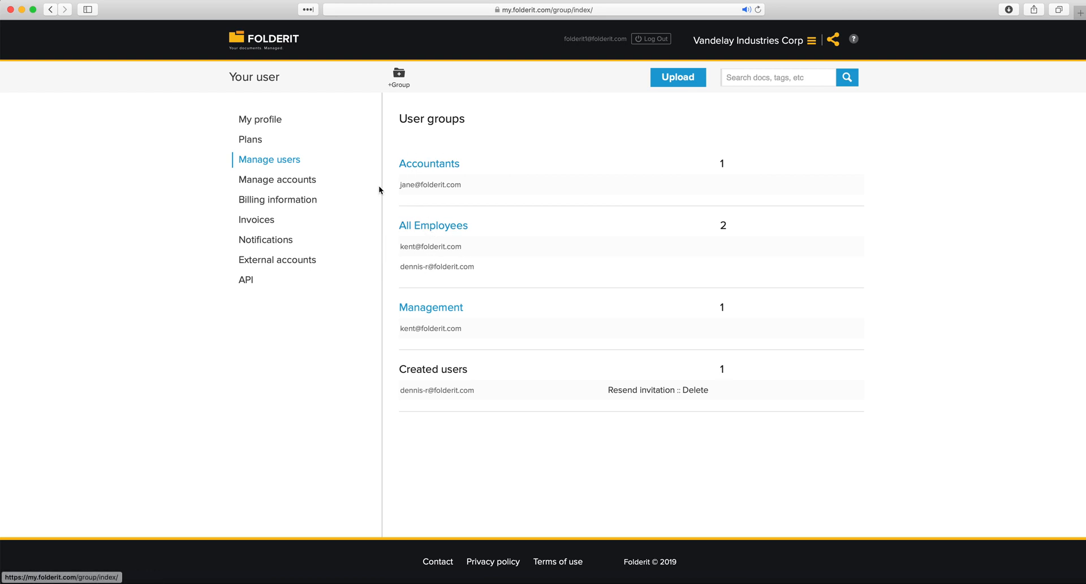
Remove the only member from the Accountants group and return to Manage users
left_click(417, 169)
left_click(797, 180)
left_click(798, 213)
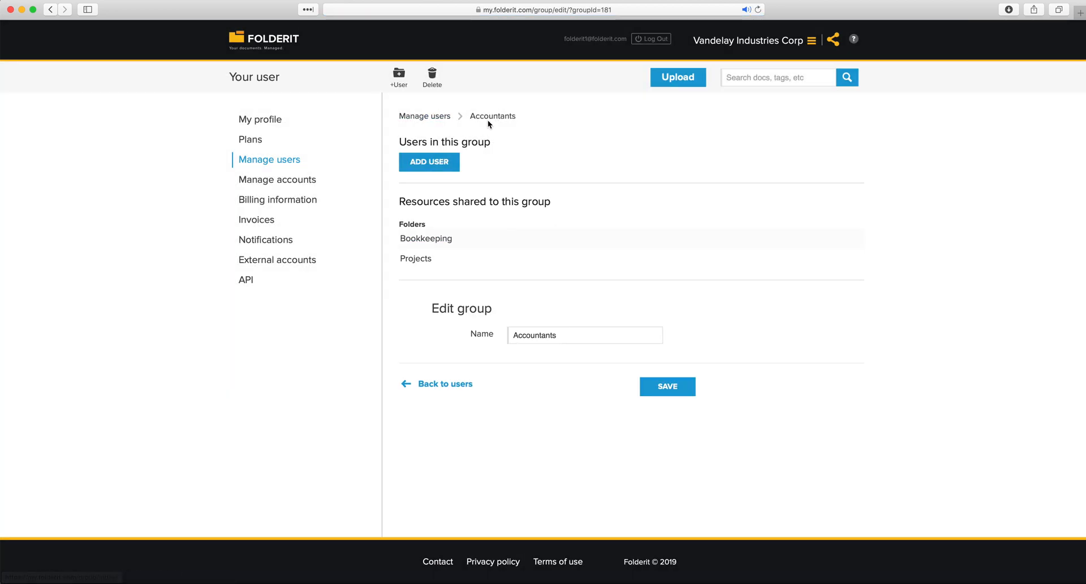
left_click(427, 116)
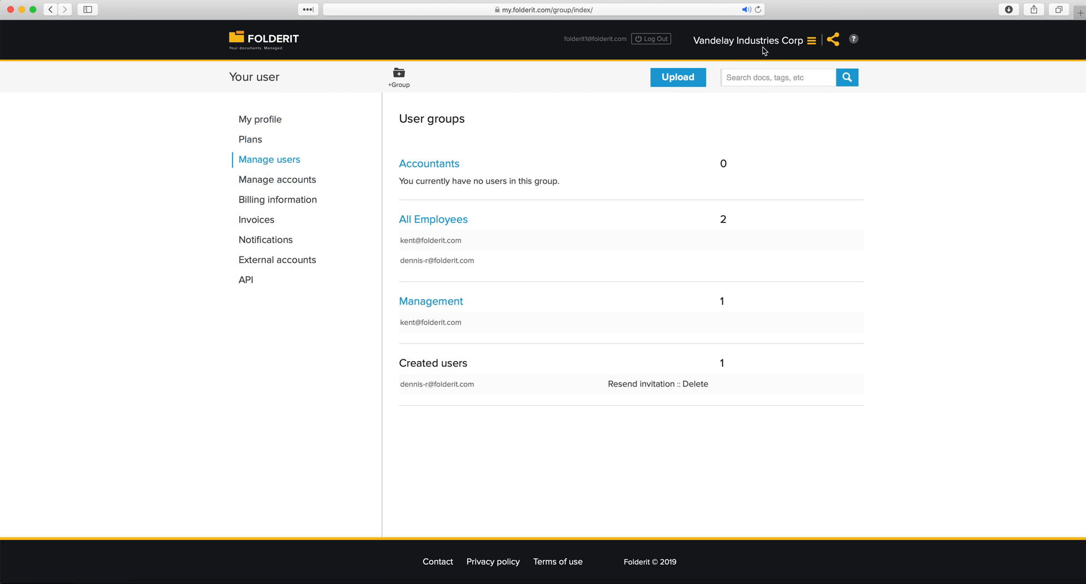
Open My profile and keep the timezone set to Europe/London
left_click(268, 120)
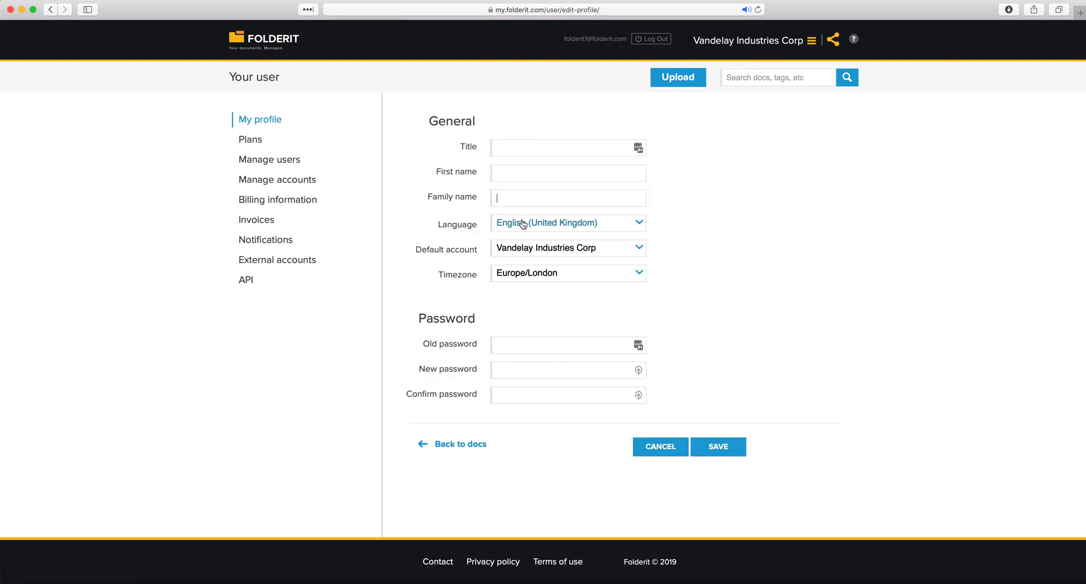
left_click(541, 275)
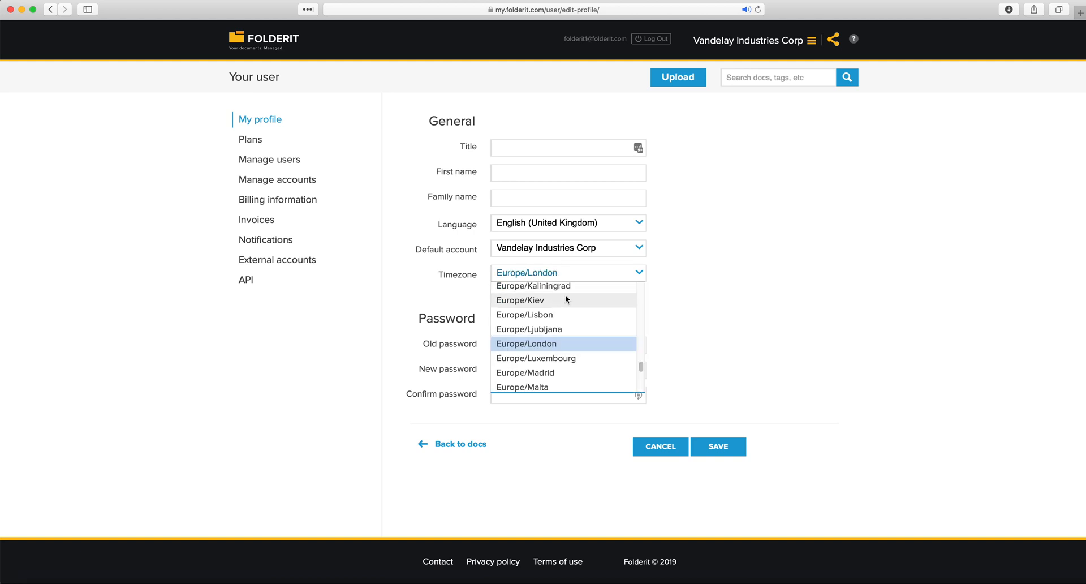
left_click(706, 277)
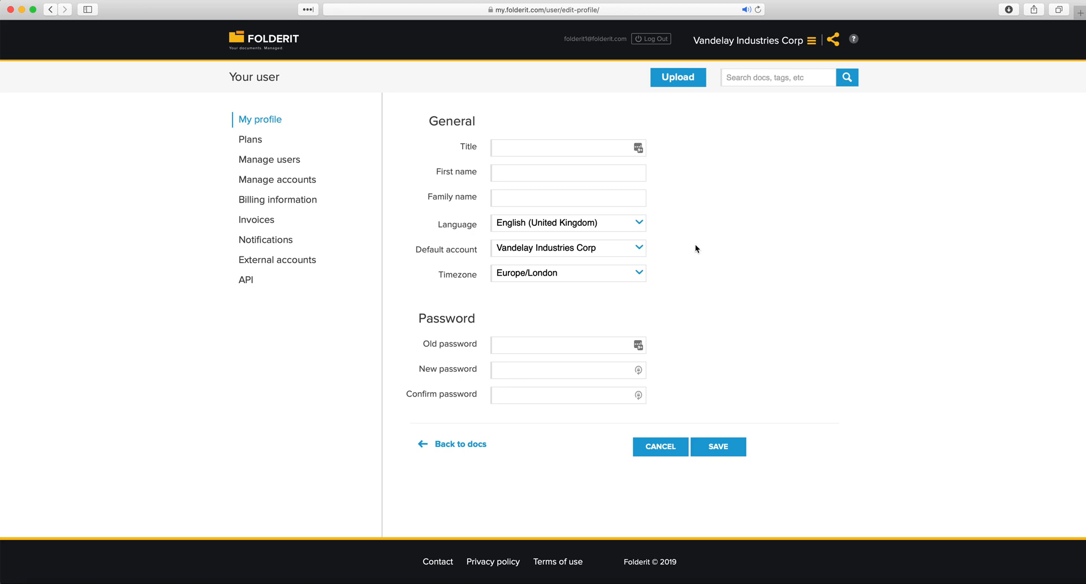
Dismiss the browser's password autofill and leave the Old password field empty
left_click(528, 344)
left_click(506, 369)
left_click(702, 403)
left_click_drag(572, 346, 473, 325)
key("BackSpace")
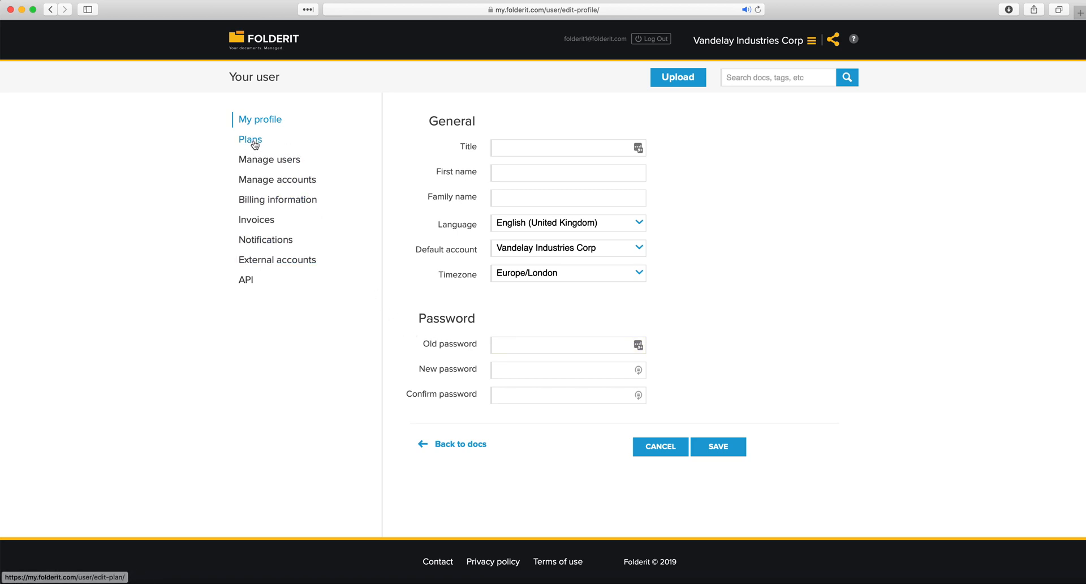
Open Plans and review the current Pro trial plan details
left_click(254, 142)
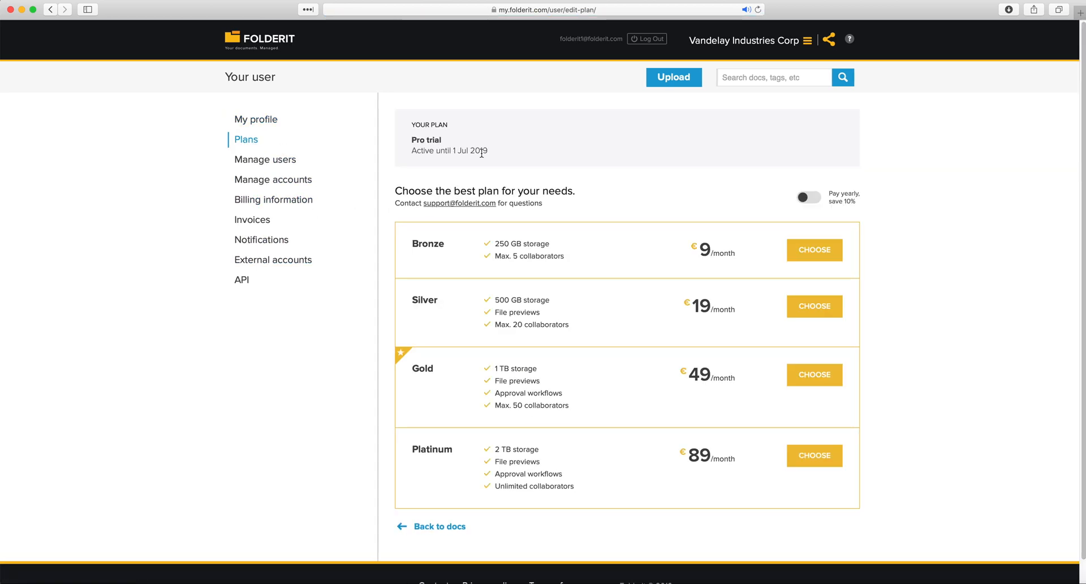
mouse_move(490, 151)
left_mouse_down()
mouse_move(412, 138)
mouse_move(407, 124)
mouse_move(416, 152)
mouse_move(491, 159)
left_mouse_up()
left_click(412, 125)
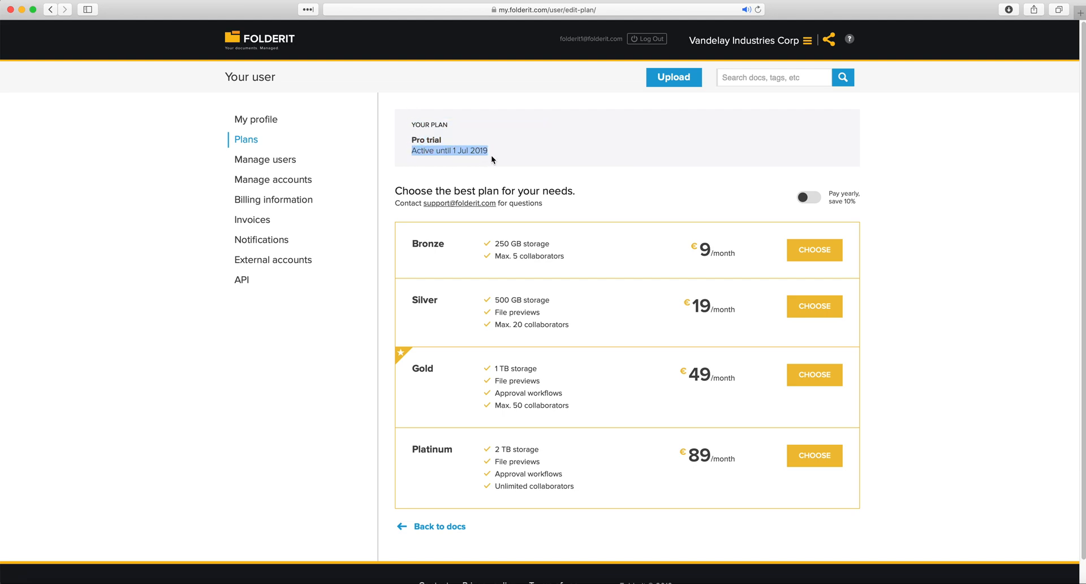
left_click(491, 159)
scroll(810, 192, "down", 1)
Toggle Pay yearly on and off to compare prices, then return to Manage users
left_click(808, 181)
left_click(809, 182)
scroll(797, 196, "down", 1)
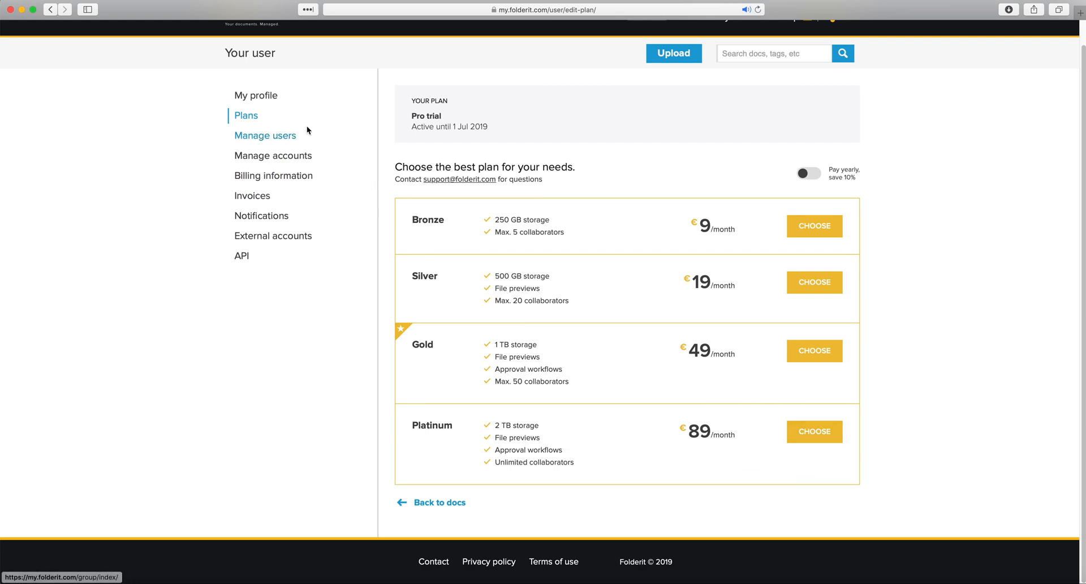
left_click(281, 137)
left_click(274, 181)
Open Billing information, then the Invoices list showing 'No results found.'
left_click(274, 198)
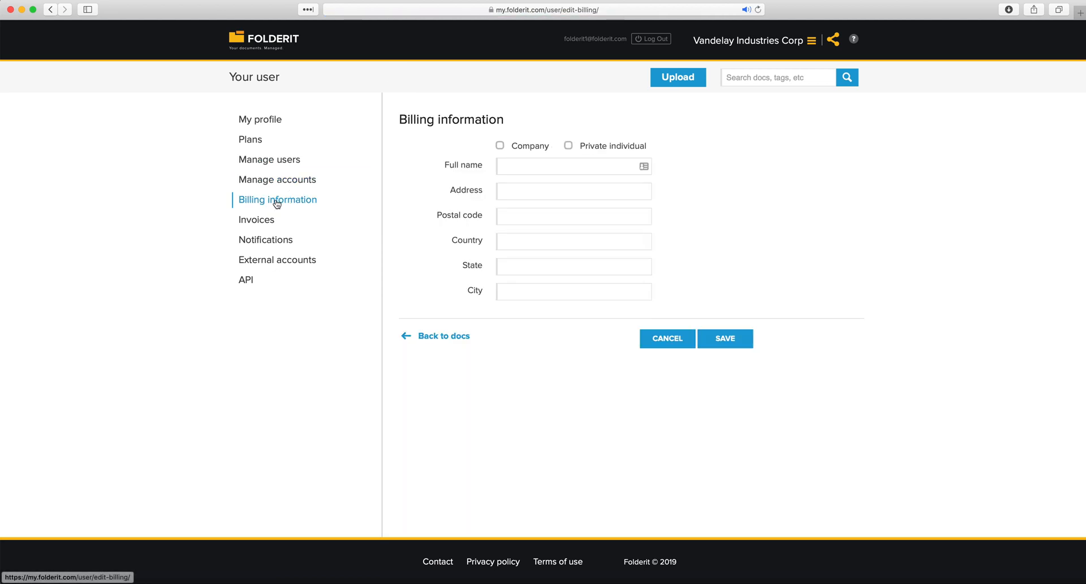
left_click(267, 224)
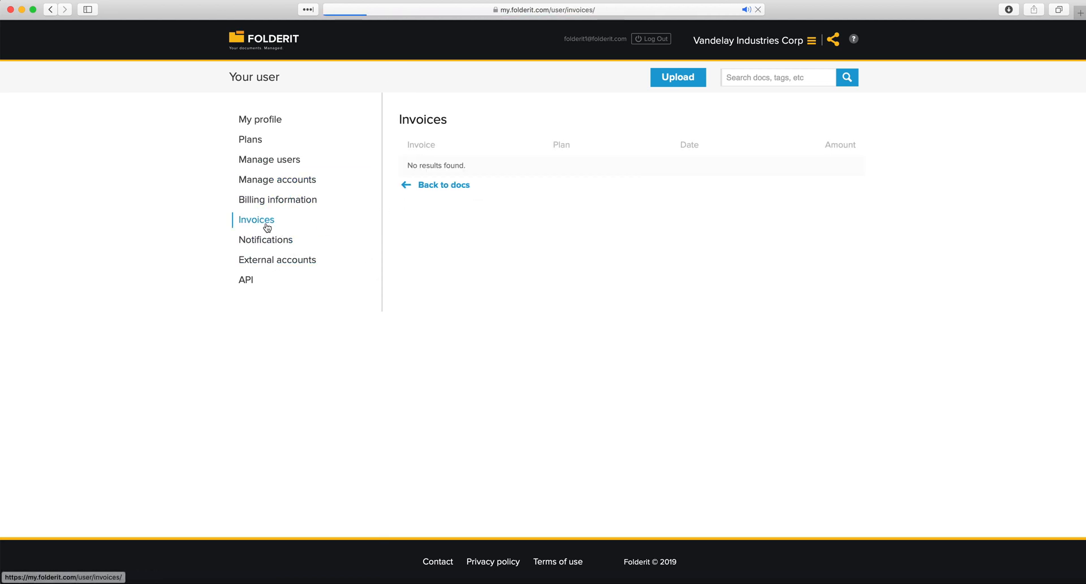
left_click_drag(407, 166, 517, 166)
left_click(517, 168)
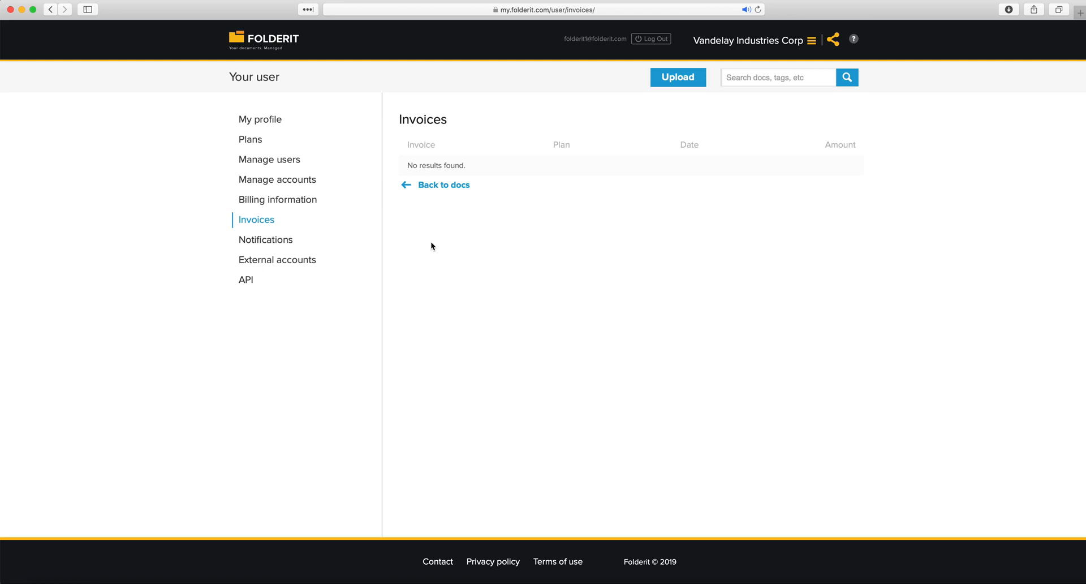
Open Notifications and set New added file notifications to Sent instantly
left_click(276, 247)
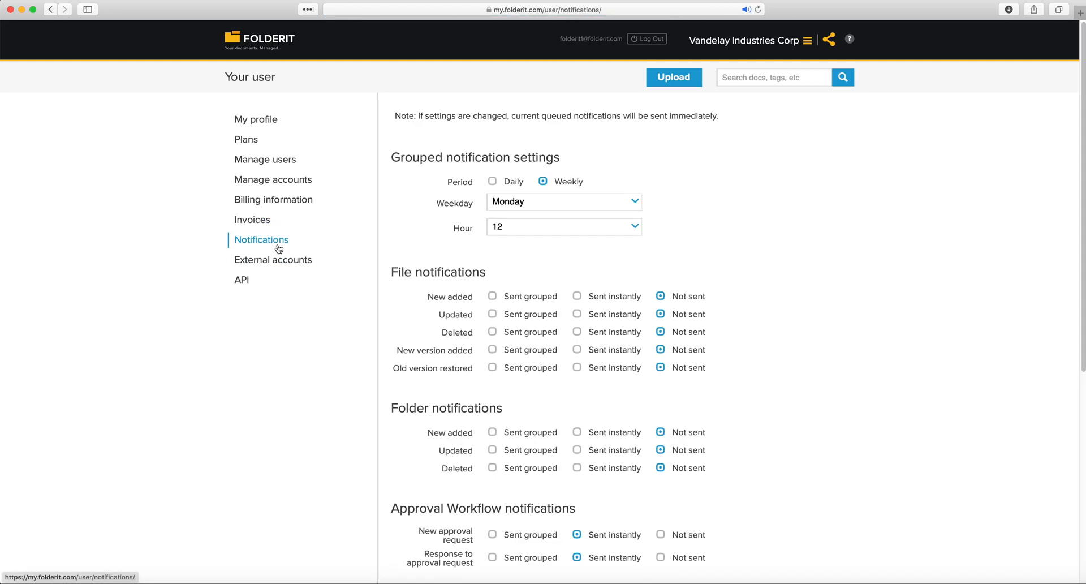
scroll(310, 239, "down", 1)
scroll(310, 239, "down", 2)
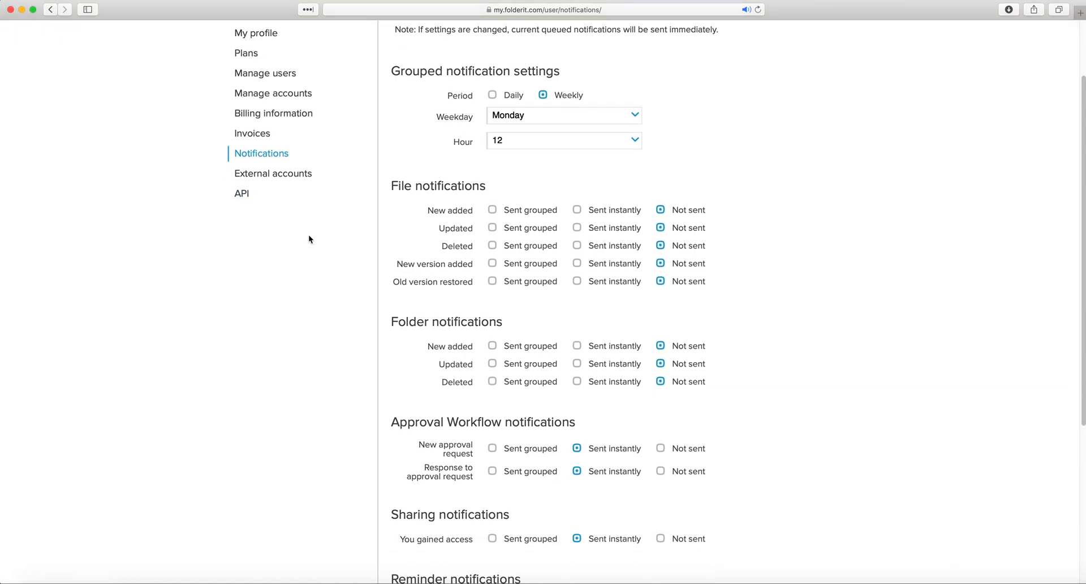
scroll(311, 238, "down", 1)
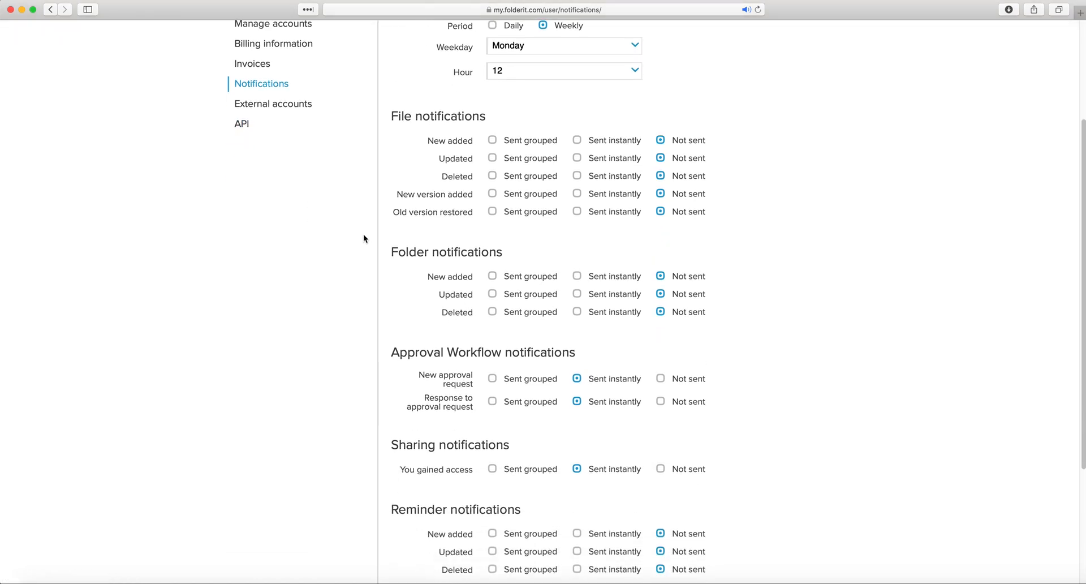
scroll(357, 230, "down", 2)
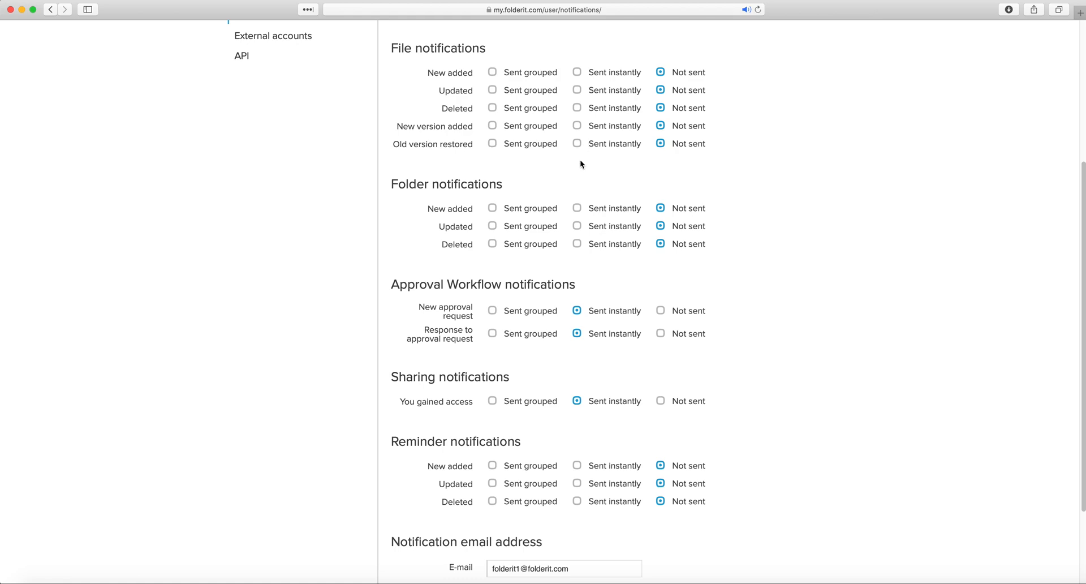
scroll(580, 164, "up", 2)
left_click_drag(391, 106, 475, 105)
left_click_drag(428, 130, 473, 131)
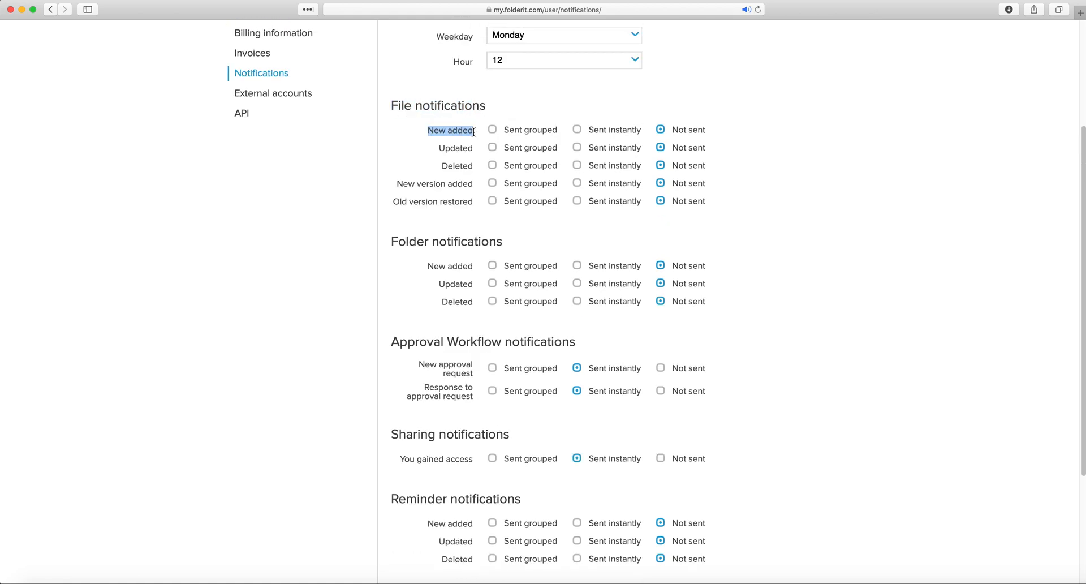
left_click(577, 130)
Keep Updated file notifications not sent and send Deleted file notifications instantly
left_click_drag(444, 149, 467, 150)
left_click(662, 149)
double_click(451, 165)
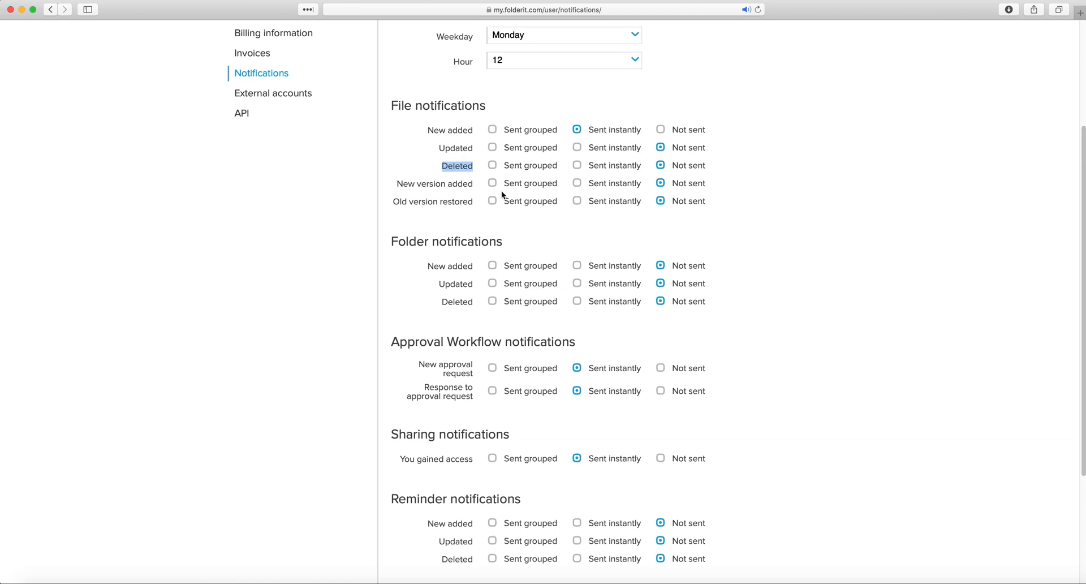
left_click(576, 164)
Set New version added and Old version restored notifications to Sent grouped
left_click_drag(402, 181, 474, 183)
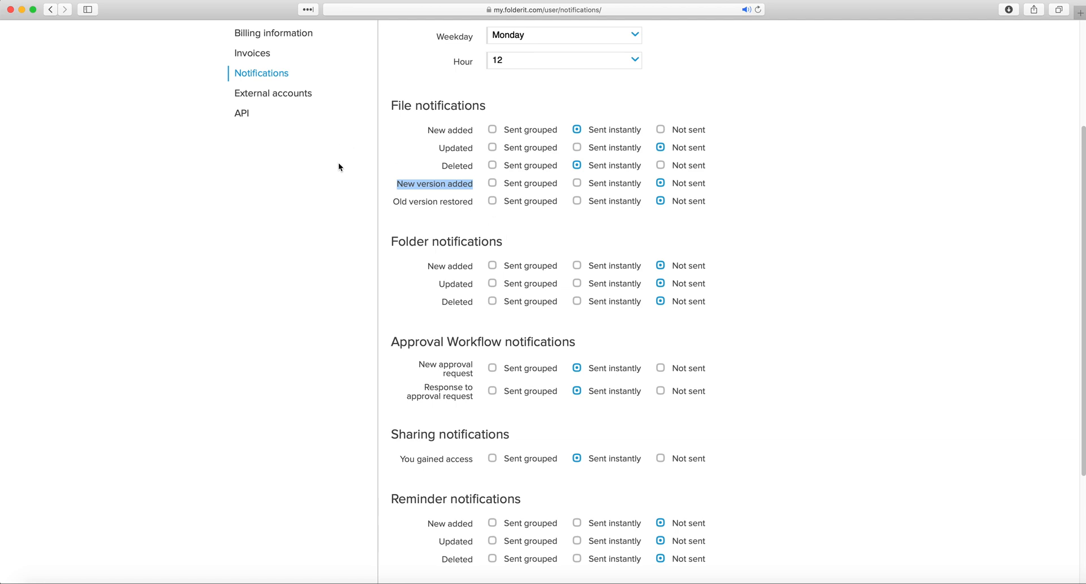
left_click(492, 183)
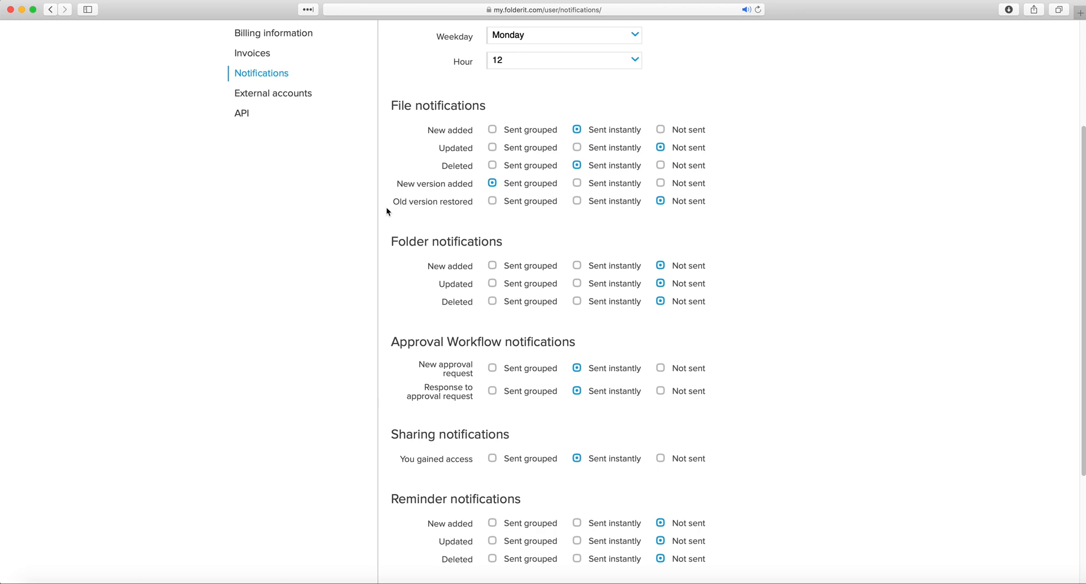
left_click_drag(400, 200, 462, 203)
left_click(463, 203)
left_click(493, 201)
left_click_drag(558, 205, 509, 199)
left_click(517, 209)
scroll(520, 210, "up", 1)
scroll(520, 213, "up", 2)
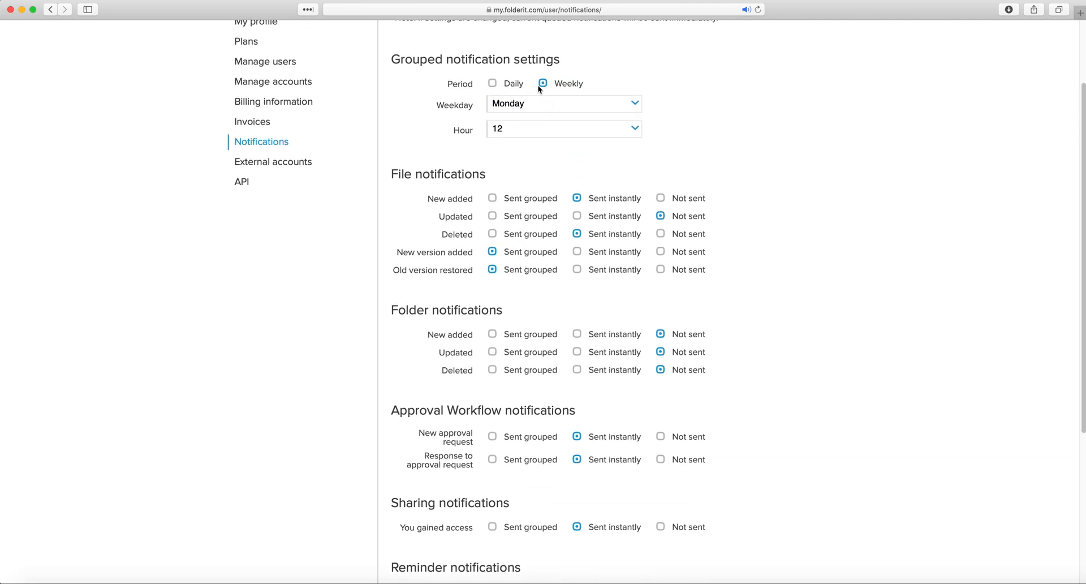
Change the grouped notification delivery hour from 12 to 9
left_click(528, 130)
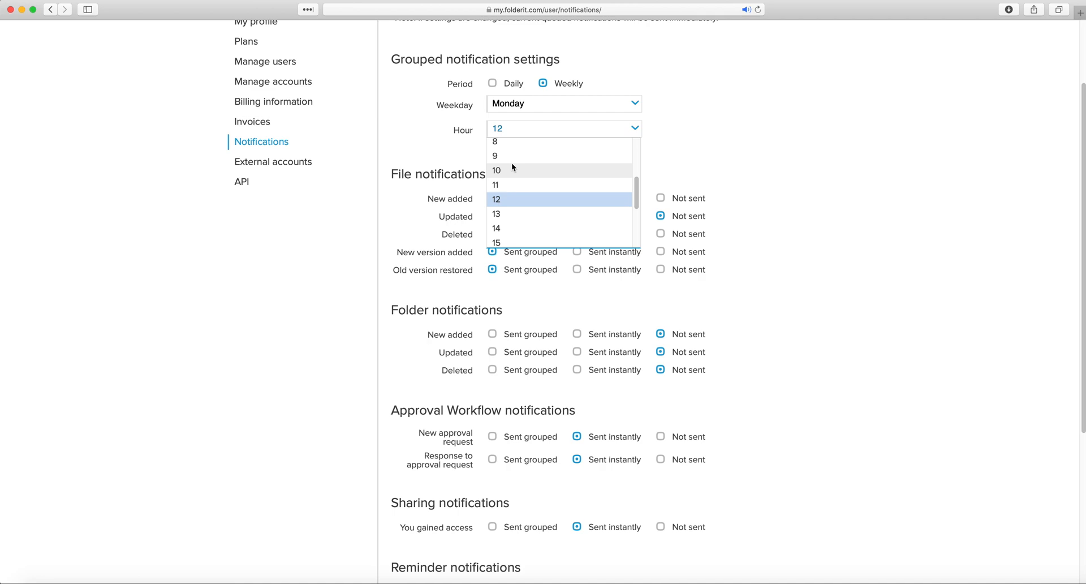
left_click(513, 154)
scroll(692, 148, "down", 4)
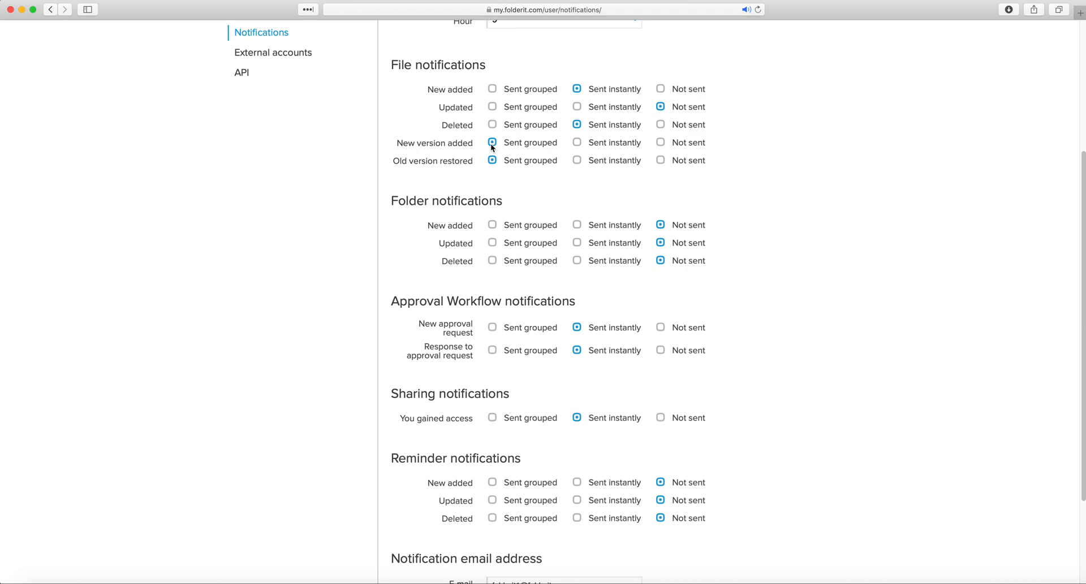
scroll(492, 145, "down", 1)
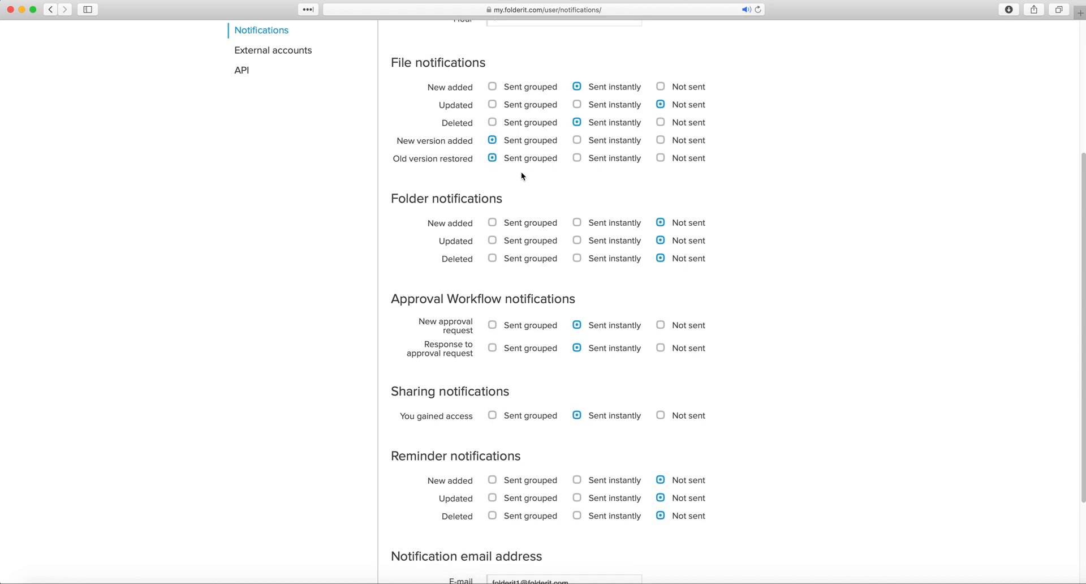
scroll(498, 217, "down", 2)
scroll(438, 208, "down", 1)
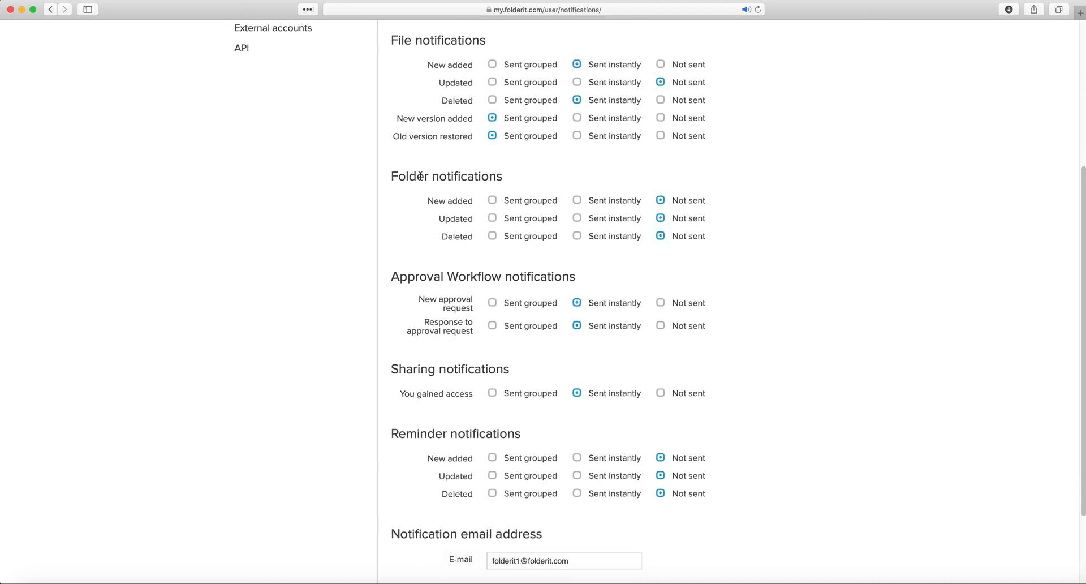
Set New added, Updated and Deleted folder notifications to Sent grouped
left_click(493, 201)
left_click(492, 218)
left_click(492, 235)
Review the New approval request and Response to approval request rows, left sent instantly
scroll(487, 248, "down", 1)
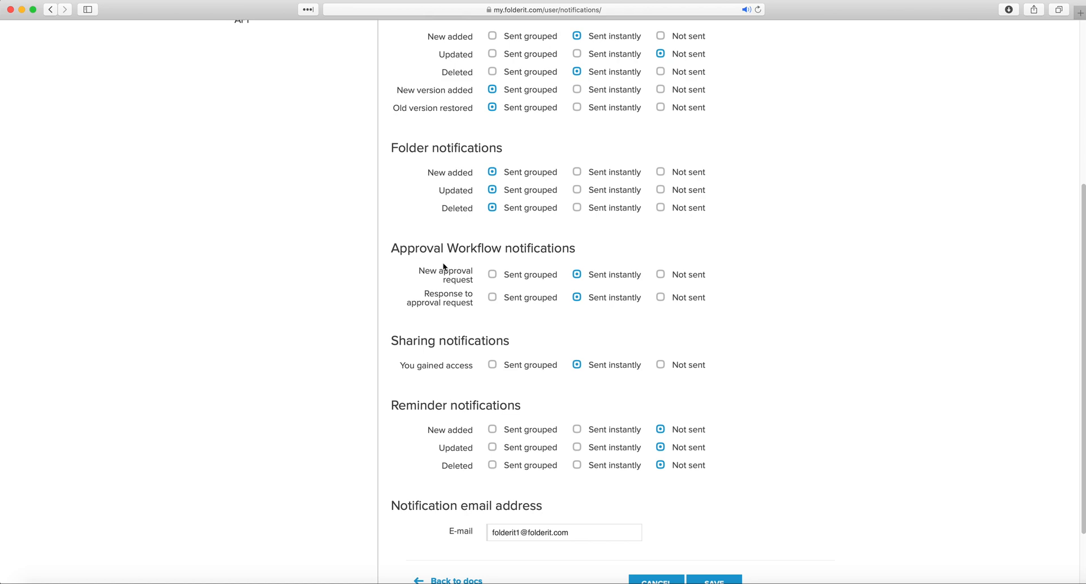
left_click_drag(452, 277, 419, 270)
left_click(450, 274)
left_click_drag(423, 294, 472, 298)
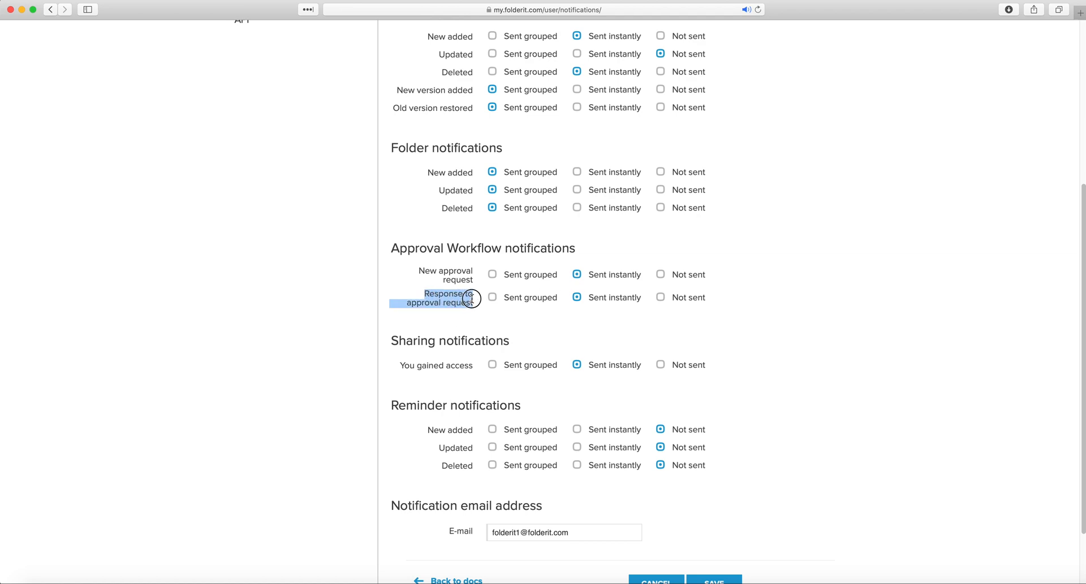
left_click(530, 315)
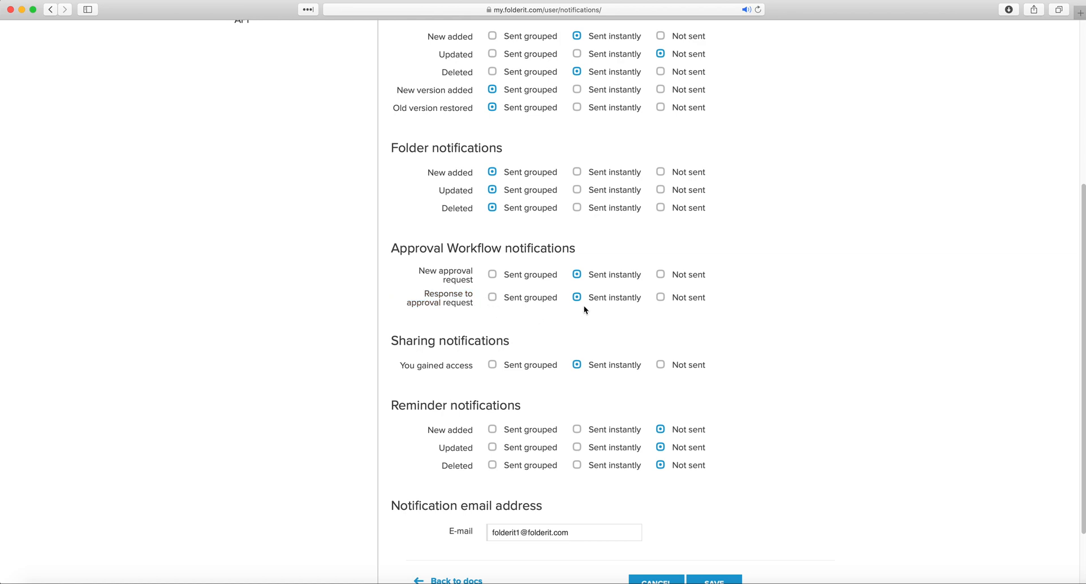
left_click_drag(635, 295, 590, 296)
left_click(603, 309)
Keep the Sharing notifications' access-granted notification sent instantly
scroll(602, 308, "down", 3)
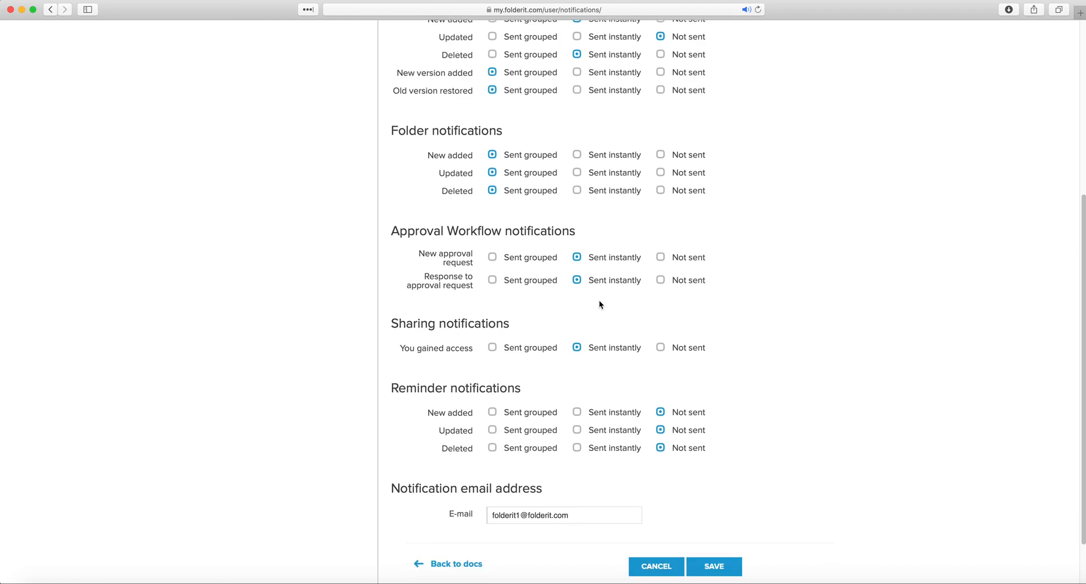
left_click_drag(399, 289, 553, 285)
left_click(582, 310)
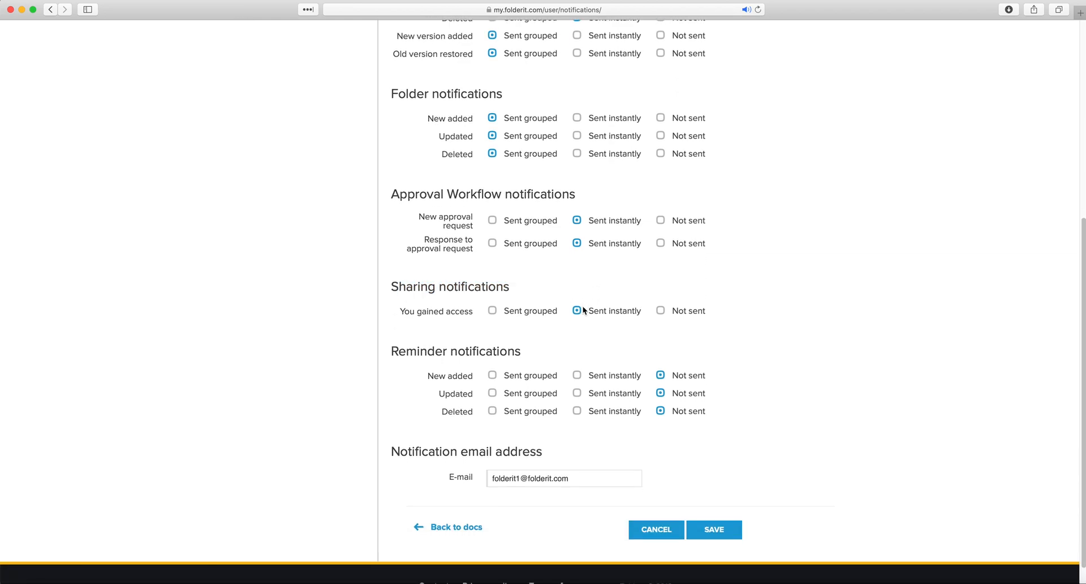
Check the notification e-mail address field at the bottom of the settings
scroll(579, 308, "down", 1)
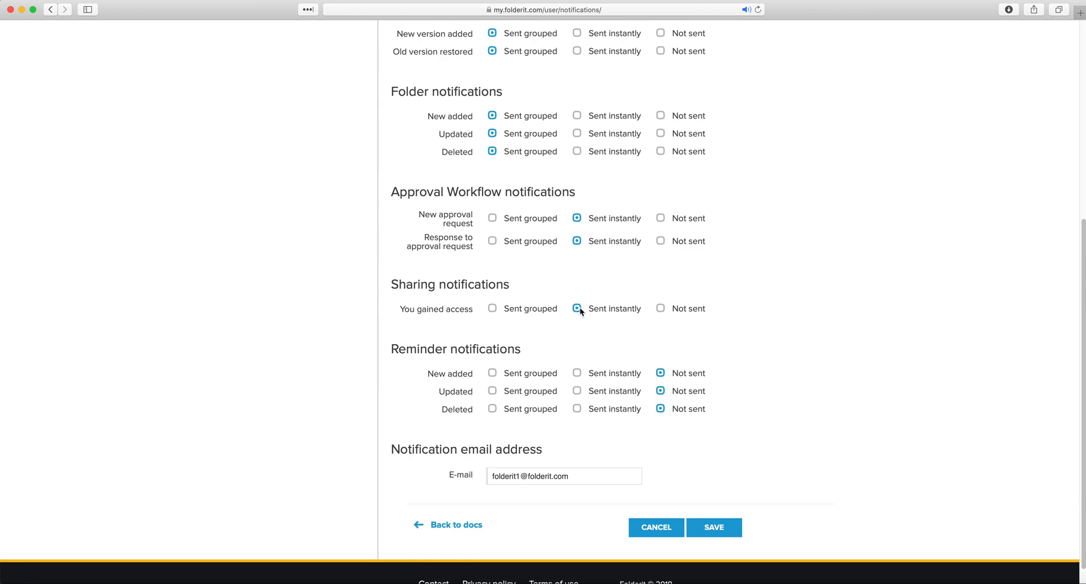
scroll(579, 307, "down", 2)
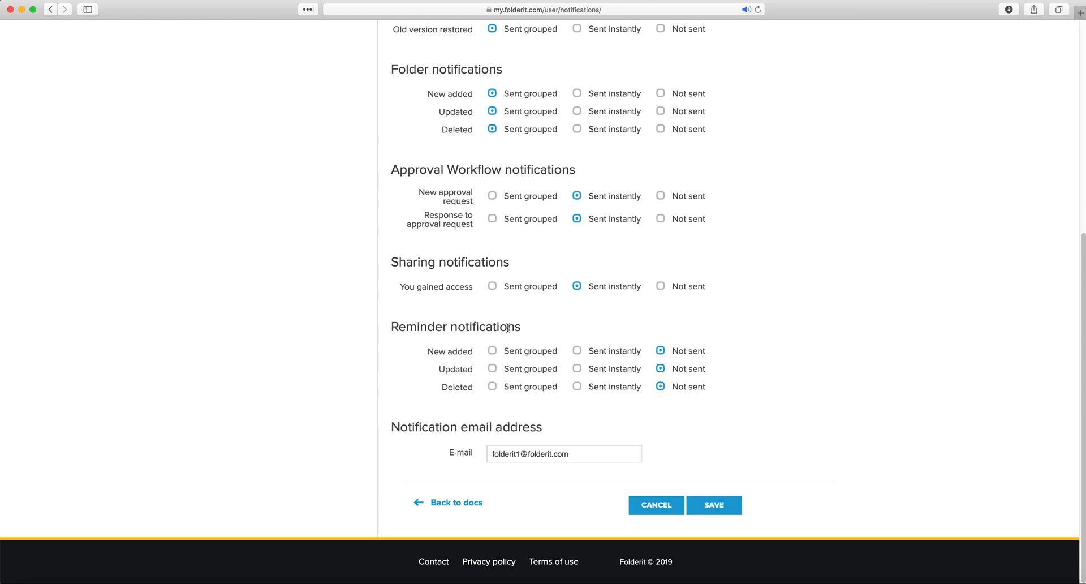
double_click(500, 453)
left_click_drag(582, 450, 452, 446)
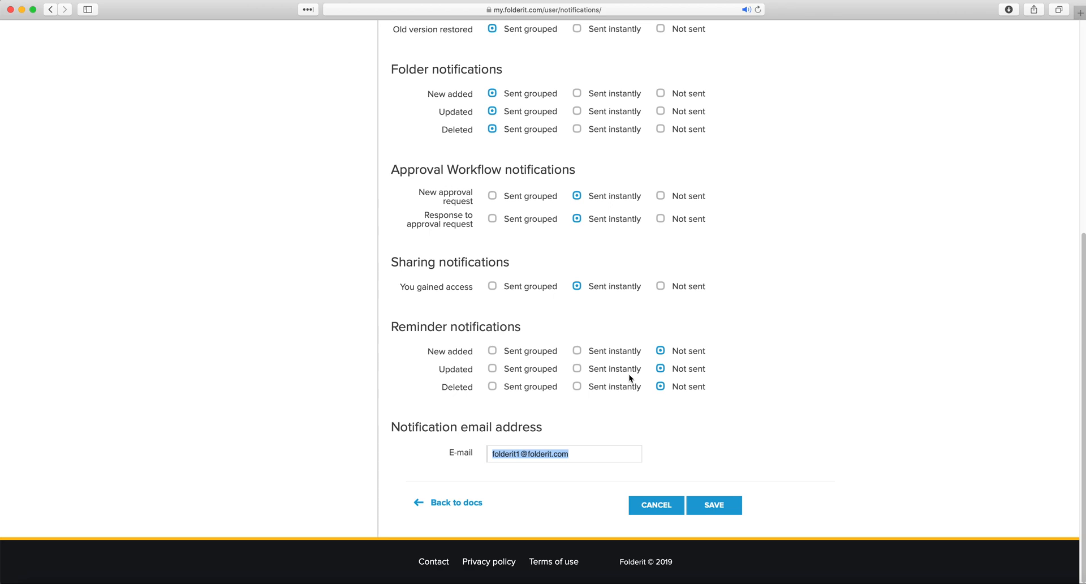
left_click_drag(399, 425, 539, 446)
scroll(589, 259, "up", 10)
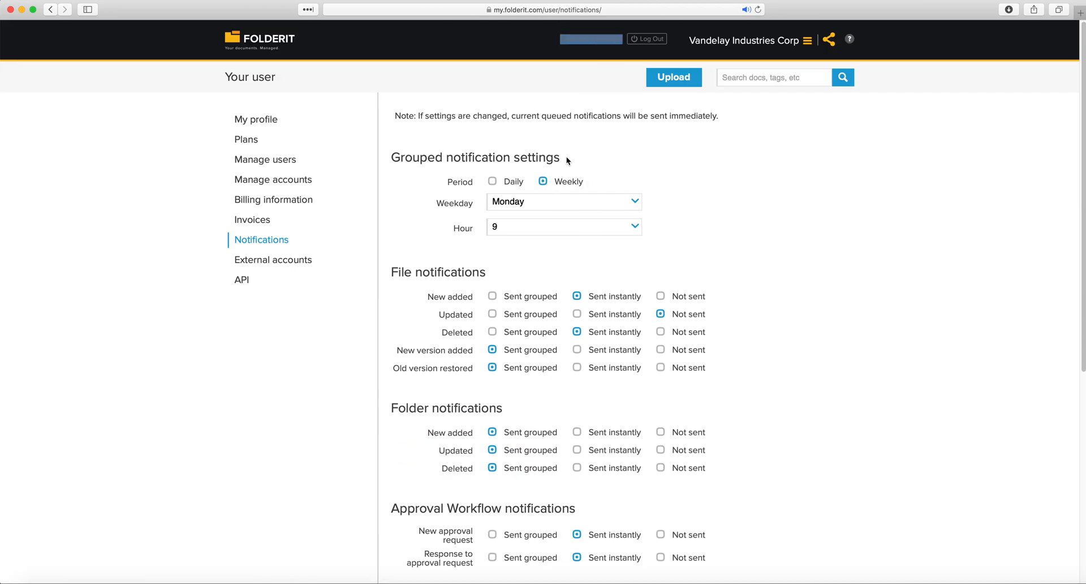
Save the notification settings and open the API page showing the account's API key and secret
scroll(533, 219, "down", 10)
left_click_drag(575, 451, 405, 446)
left_click(405, 446)
left_click(715, 506)
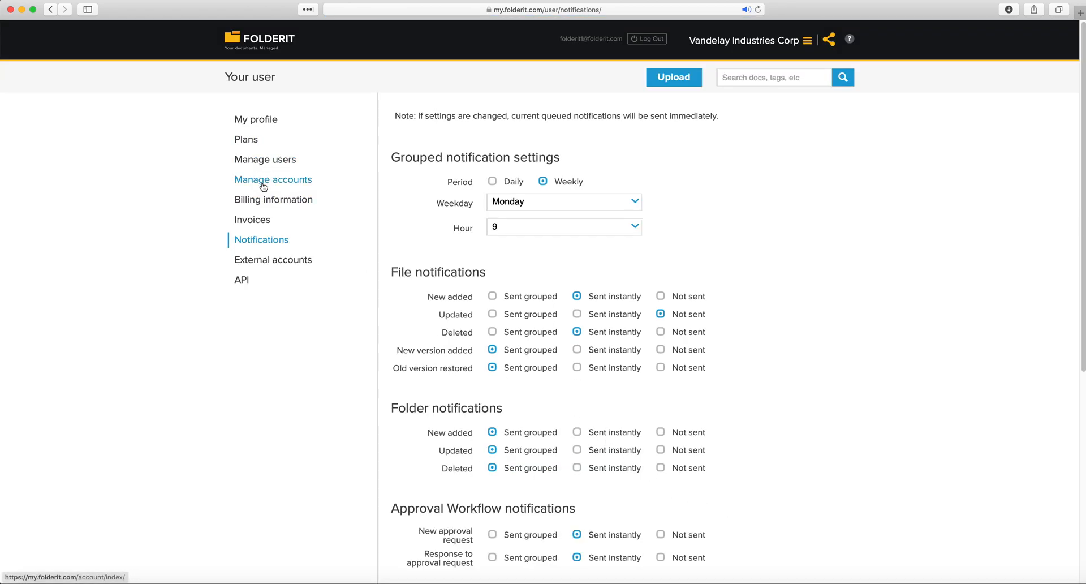
left_click(247, 280)
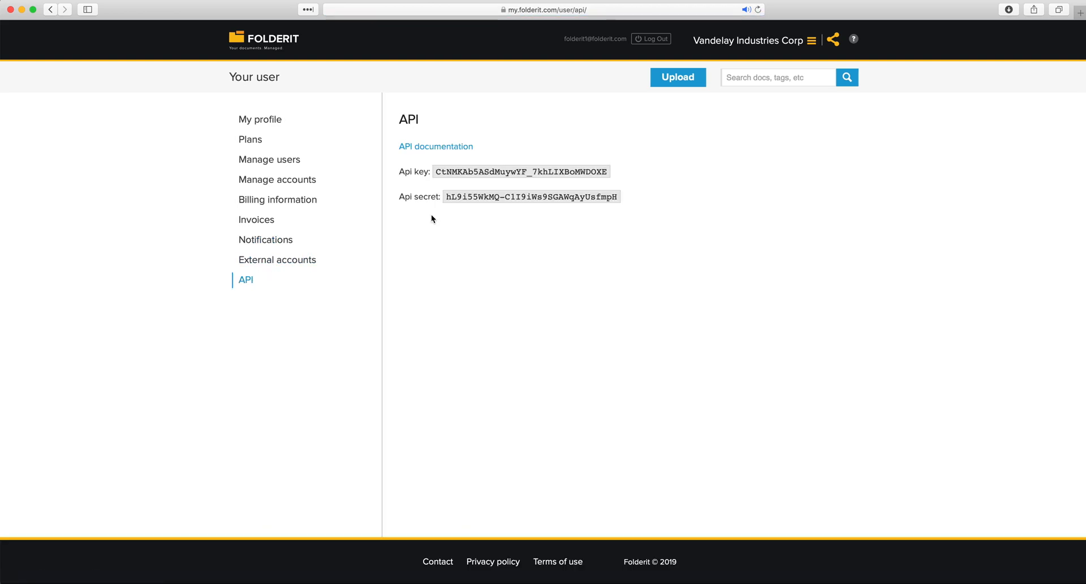
left_click_drag(447, 170, 463, 197)
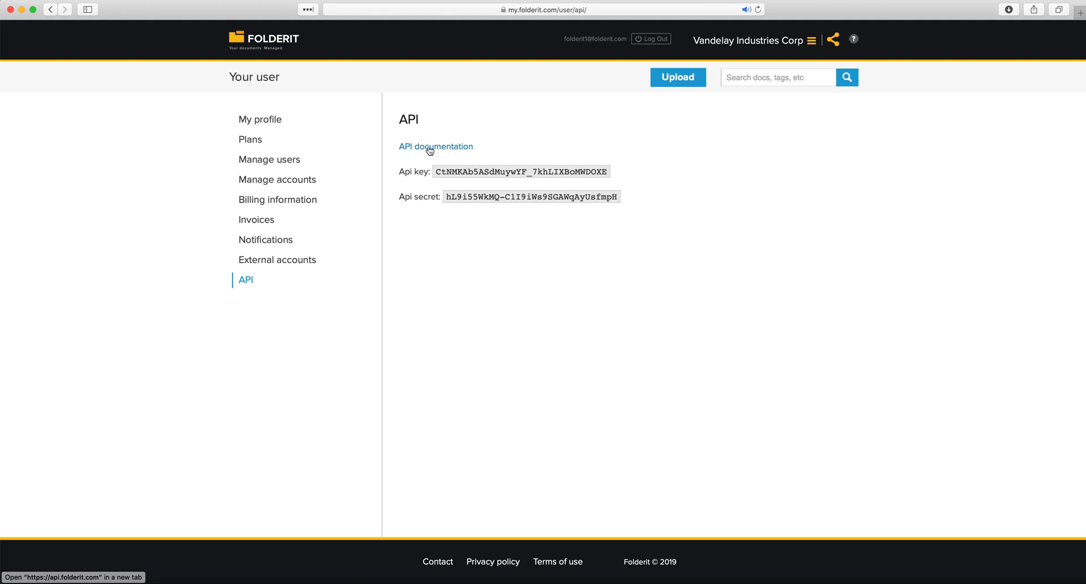
left_click(270, 46)
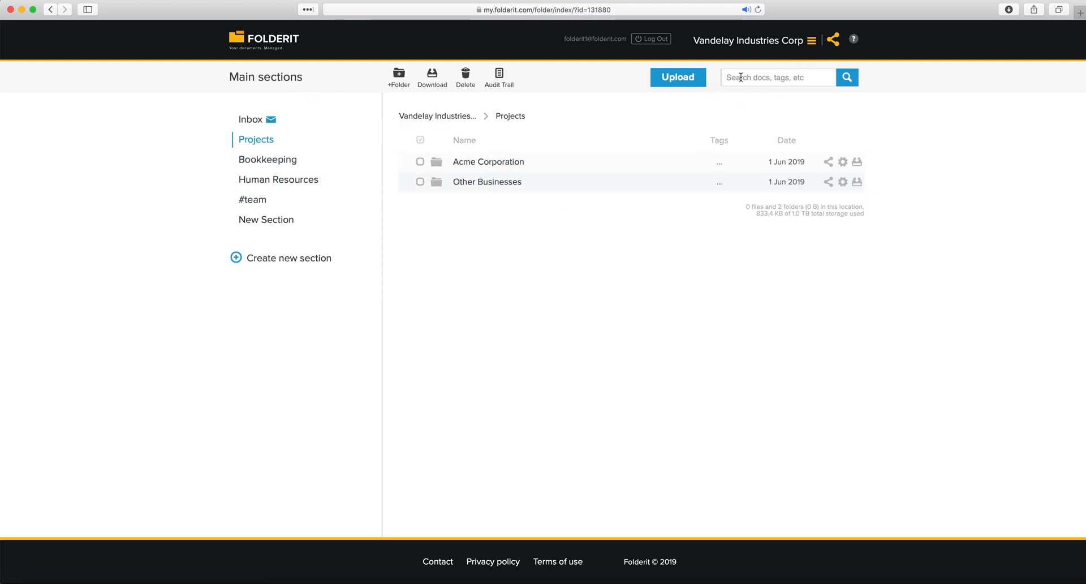
left_click(273, 160)
left_click(265, 142)
key("super+Tab")
left_click_drag(1016, 50, 538, 227)
left_click(559, 402)
left_click(519, 115)
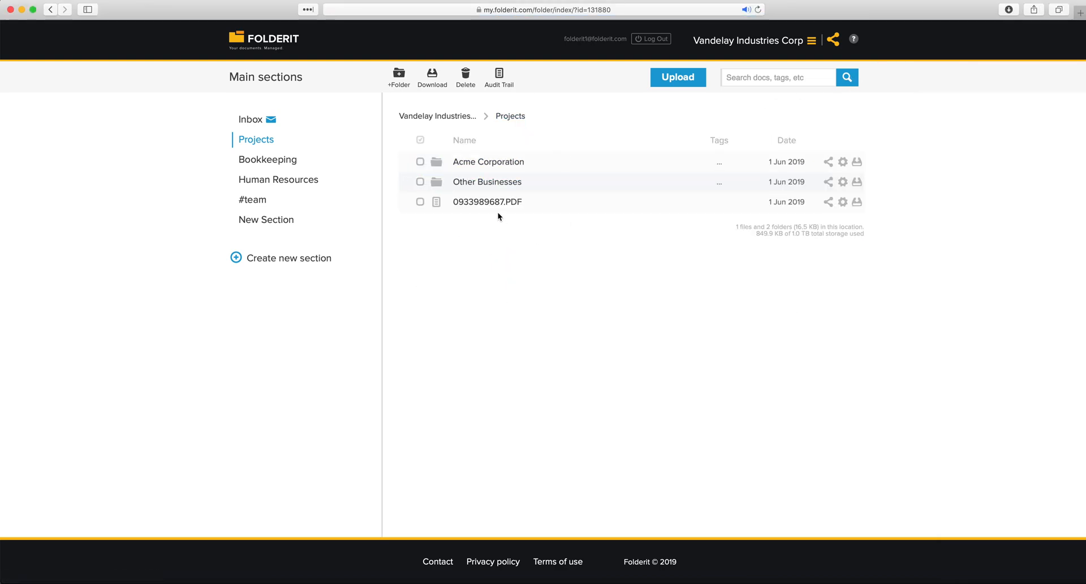
left_click(468, 208)
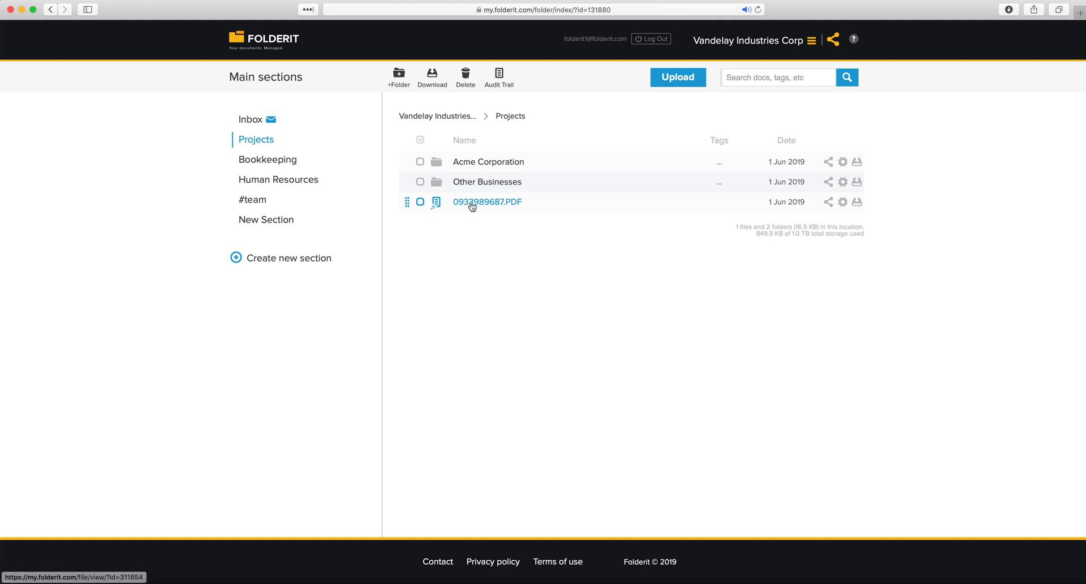
left_click(471, 203)
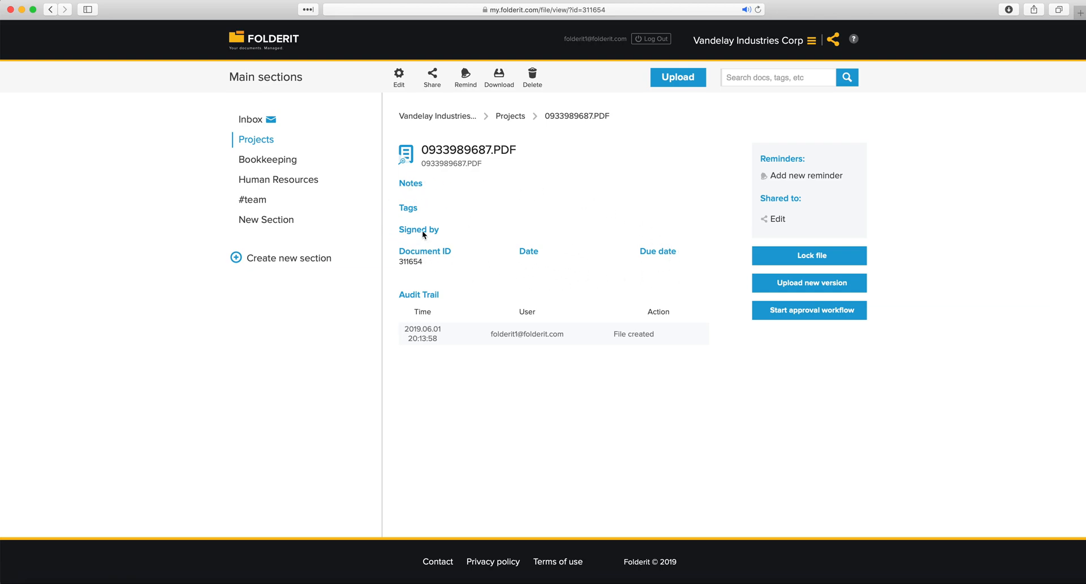
left_click(516, 117)
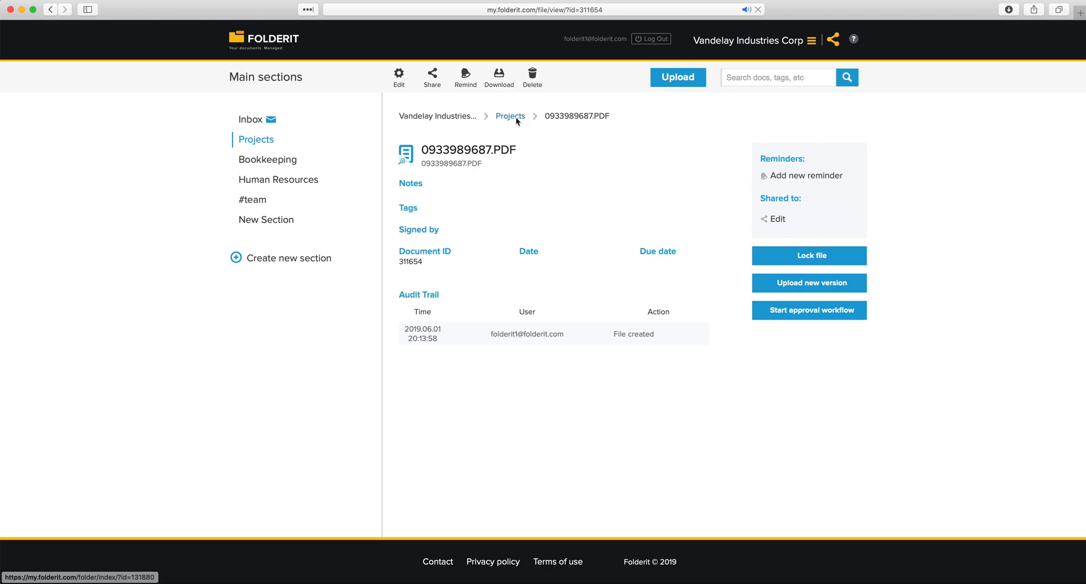
Search documents for 'invoice'
left_click(741, 77)
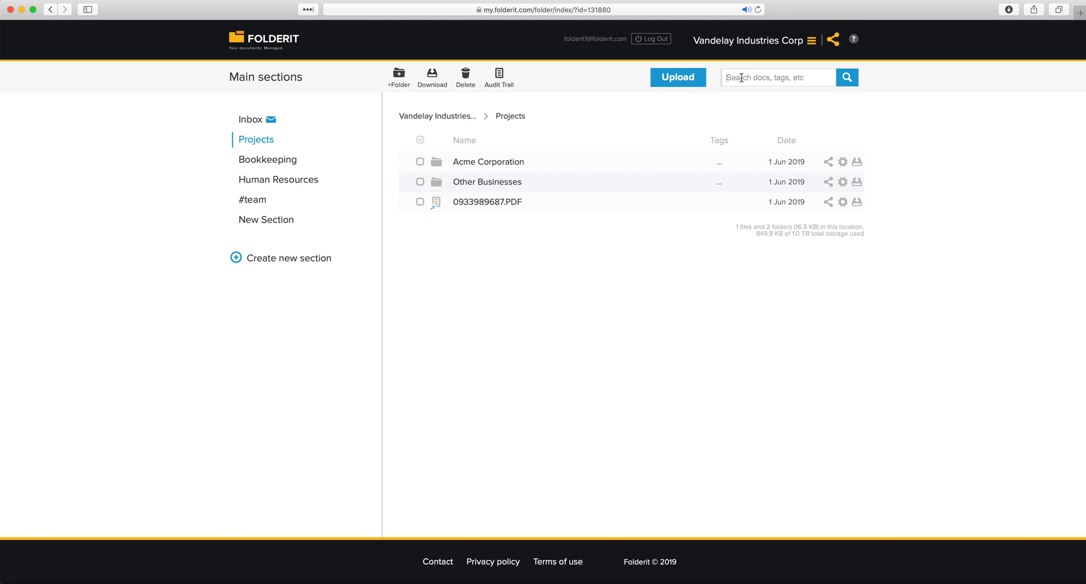
type("invoice")
key("Return")
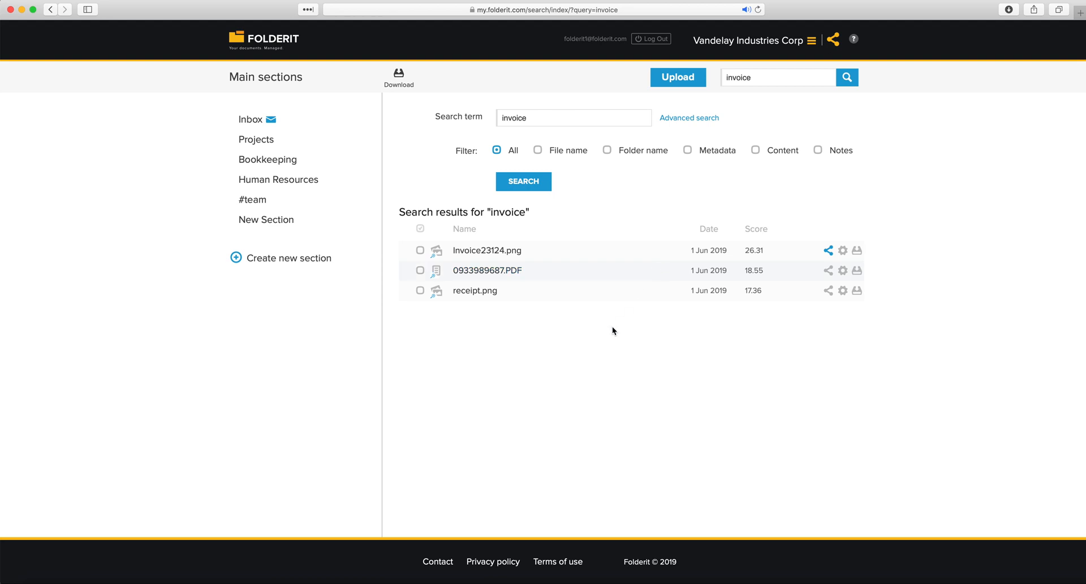
left_click_drag(531, 270, 451, 271)
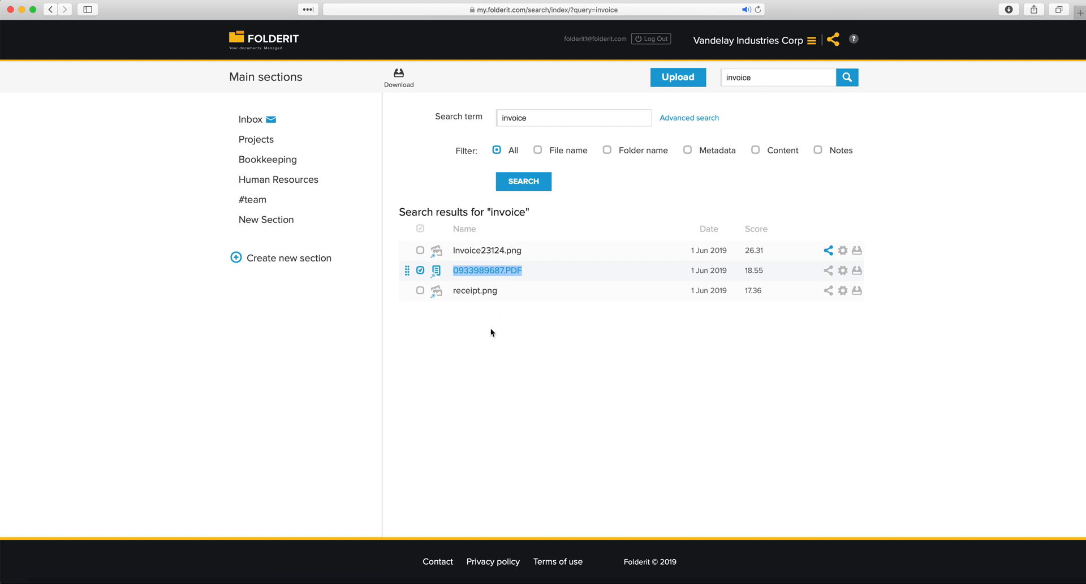
left_click(437, 274)
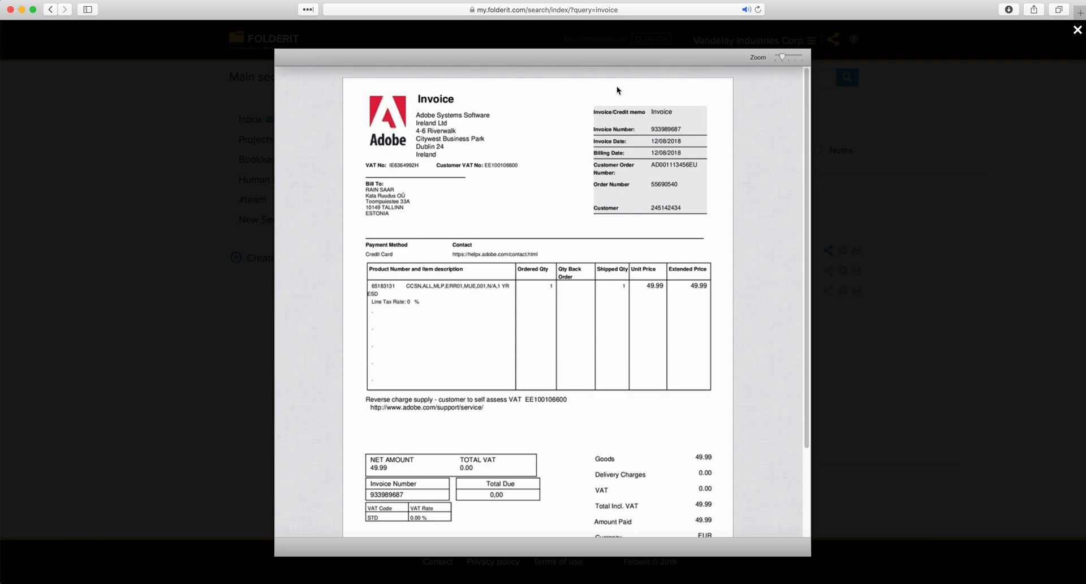
left_click(208, 140)
left_click_drag(546, 267, 455, 268)
left_click(487, 270)
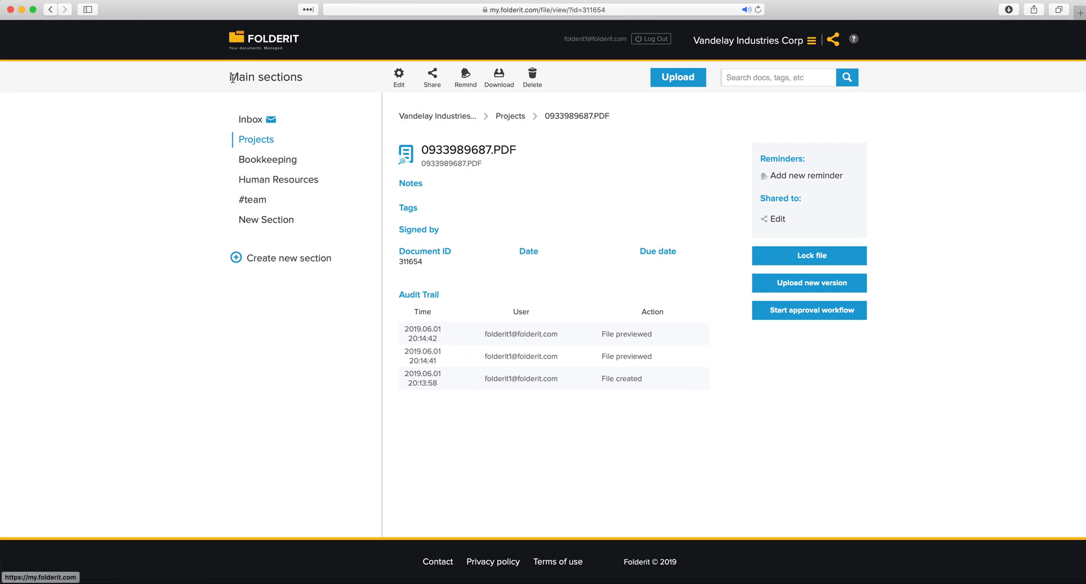
left_click(49, 13)
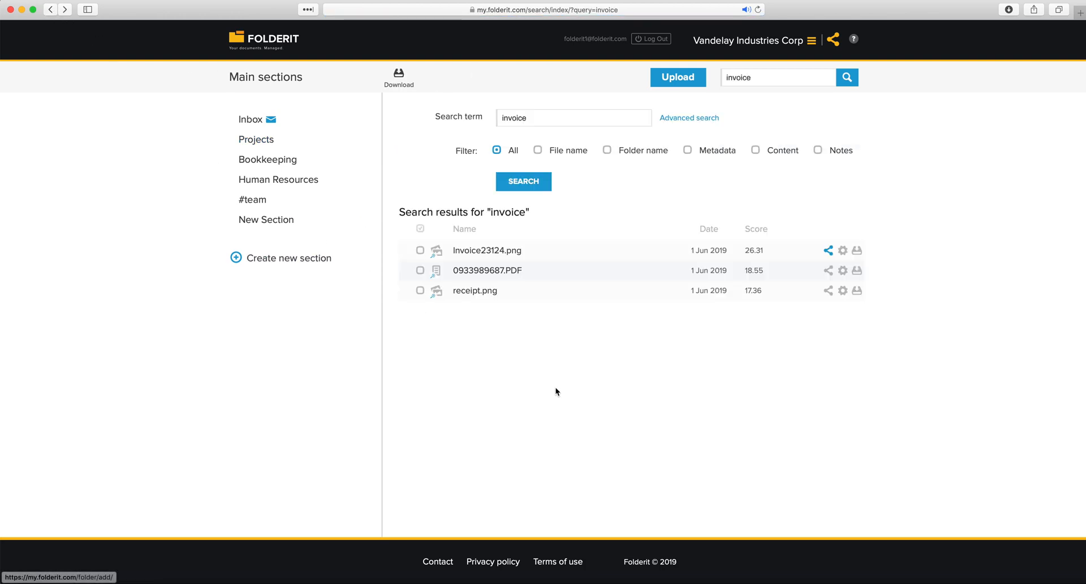
Mark Invoice23124.png, then open and close a lightbox preview of receipt.png
left_click(533, 251)
left_click_drag(533, 251, 448, 251)
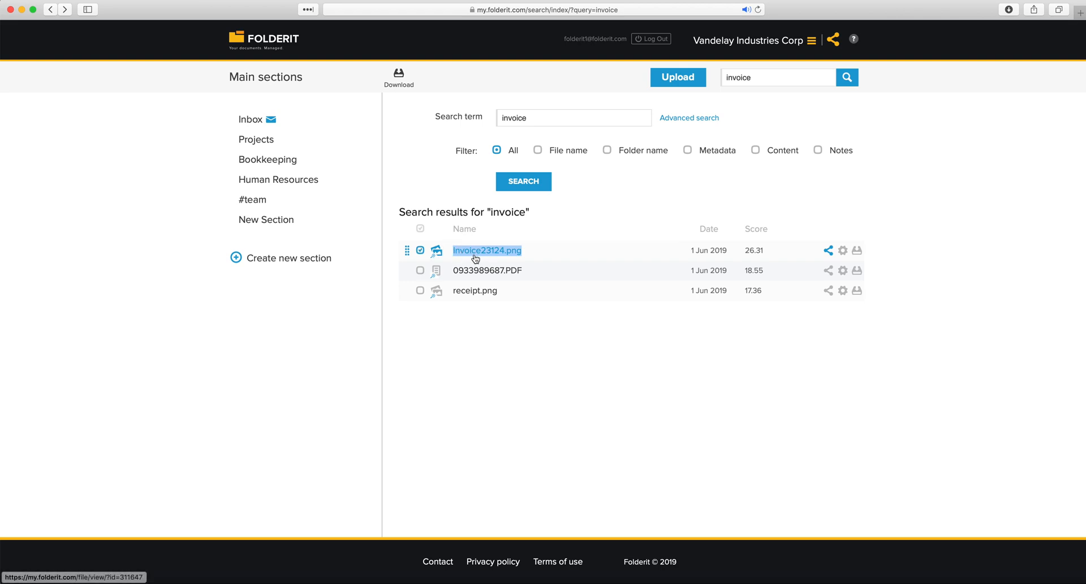
left_click(470, 333)
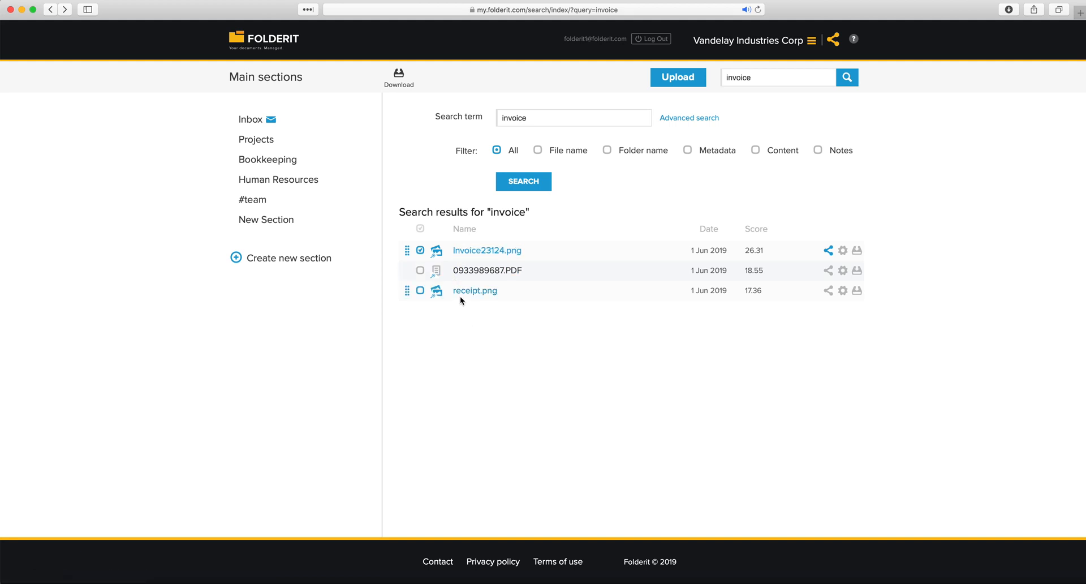
left_click_drag(509, 291, 456, 290)
left_click(456, 291)
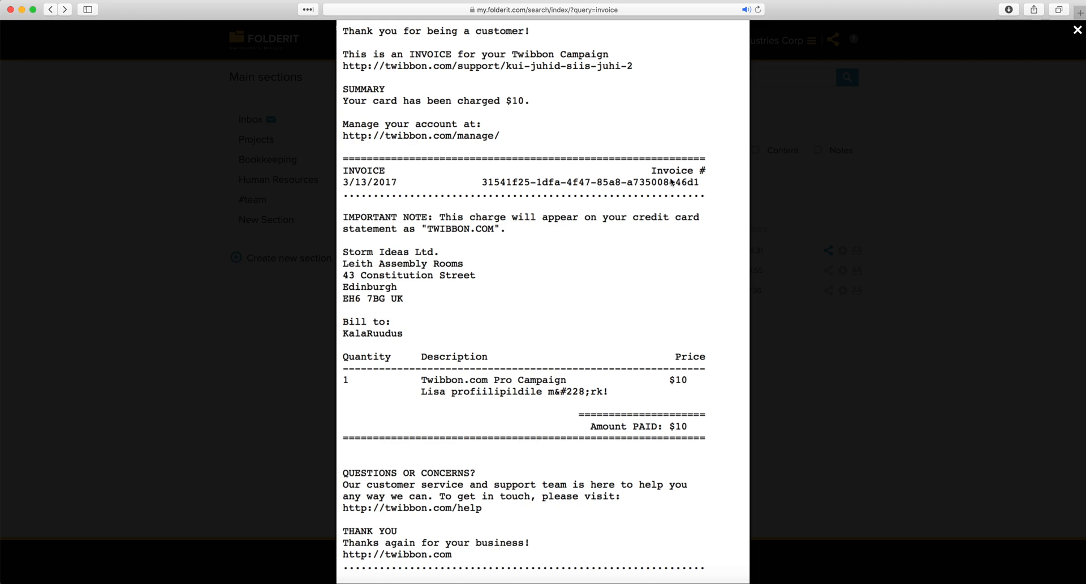
left_click(204, 318)
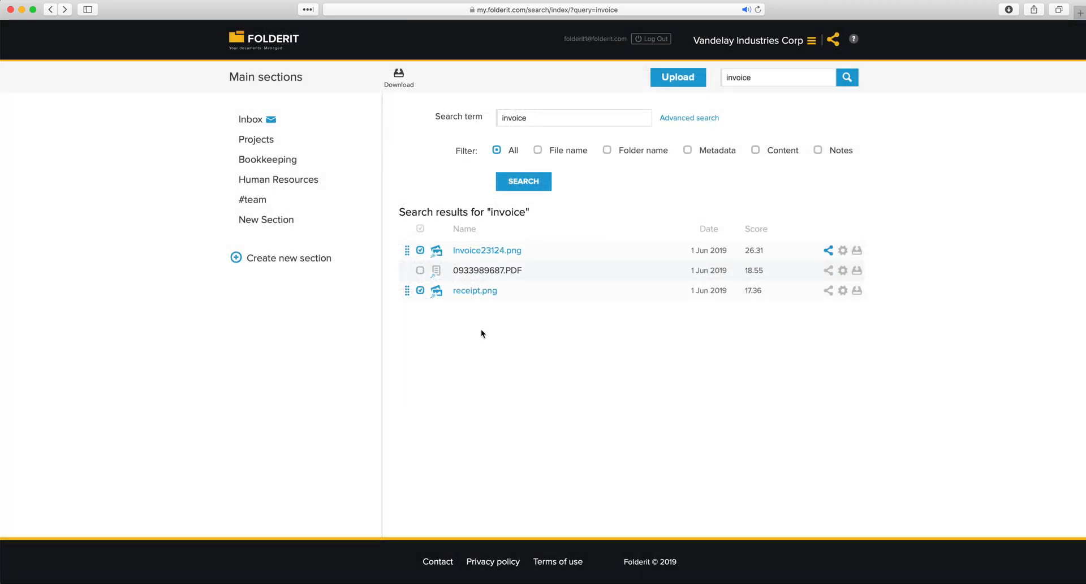
Uncheck the marked results and leave only receipt.png marked
left_click(420, 290)
left_click(420, 250)
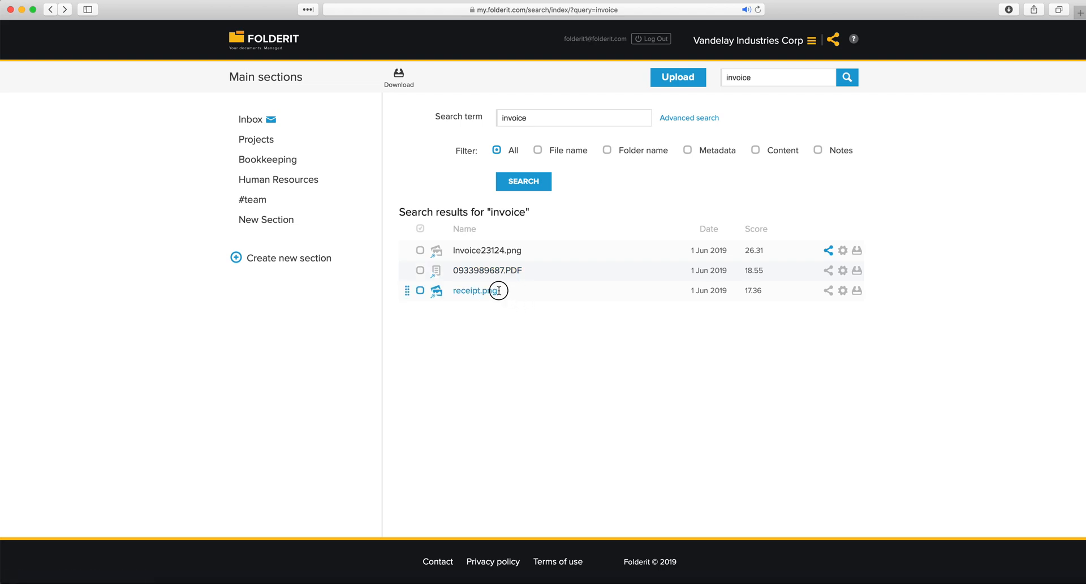
left_click_drag(502, 290, 450, 288)
Show the advanced search fields and try the start-date calendar and file extension list, leaving Any
left_click(690, 120)
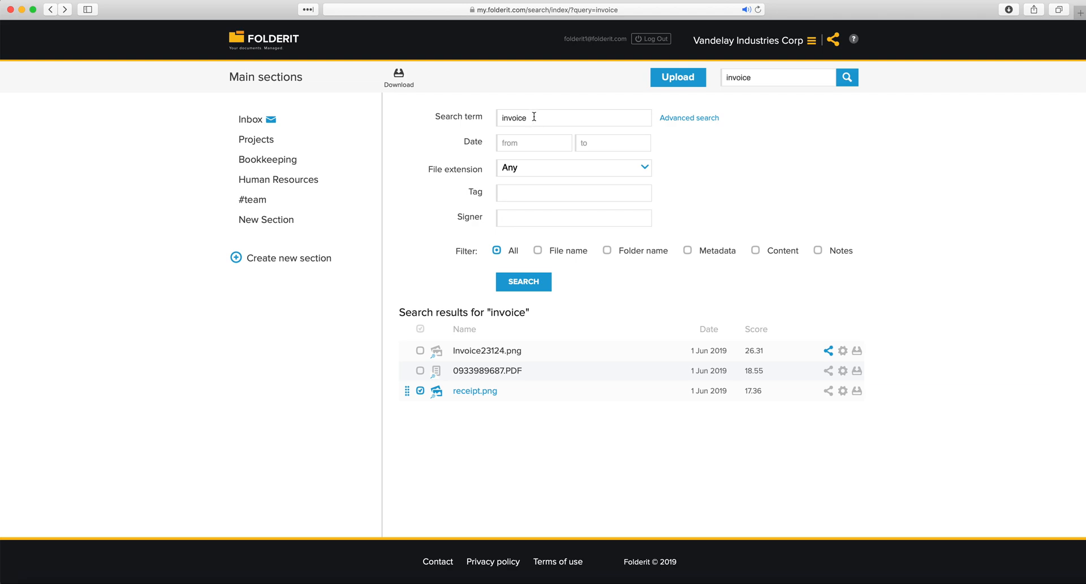
left_click(522, 144)
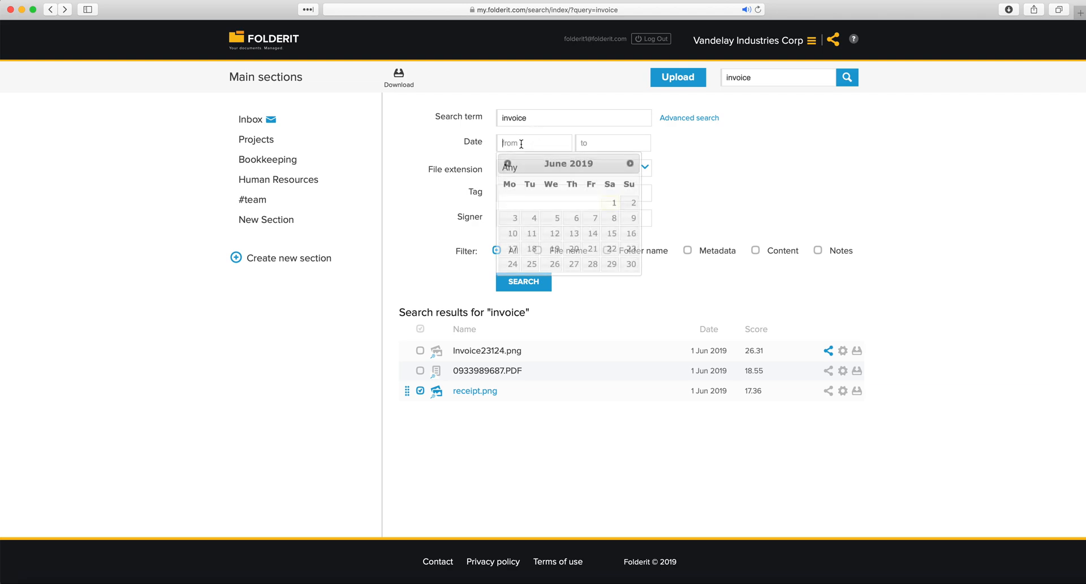
left_click(475, 149)
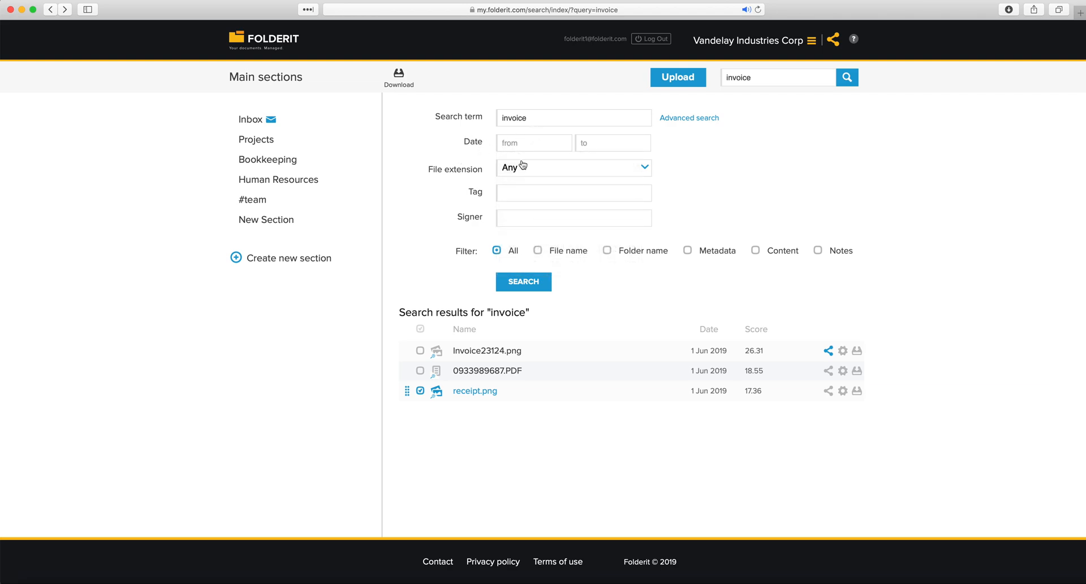
left_click(525, 170)
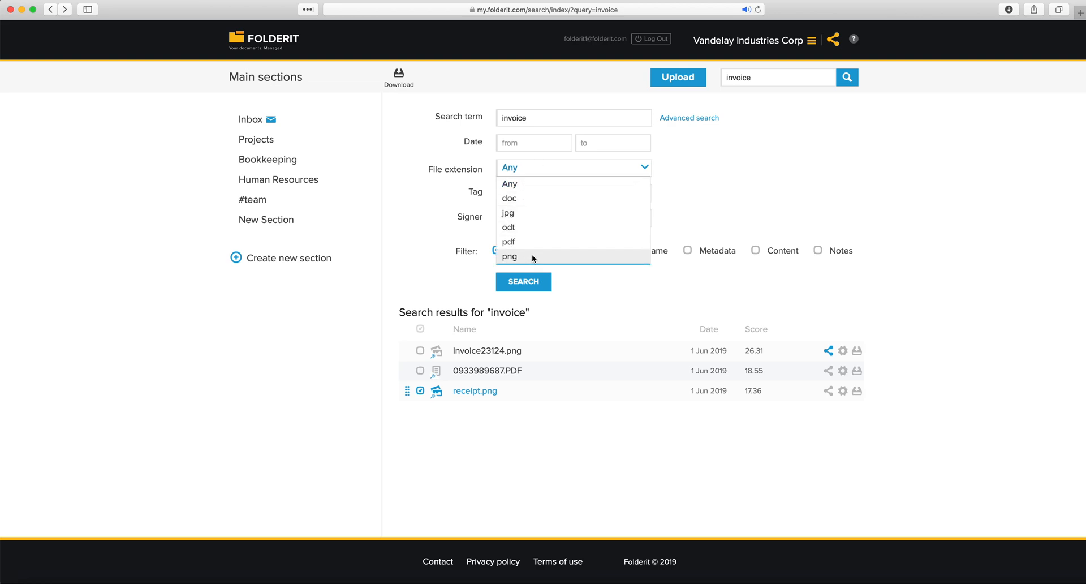
left_click(430, 196)
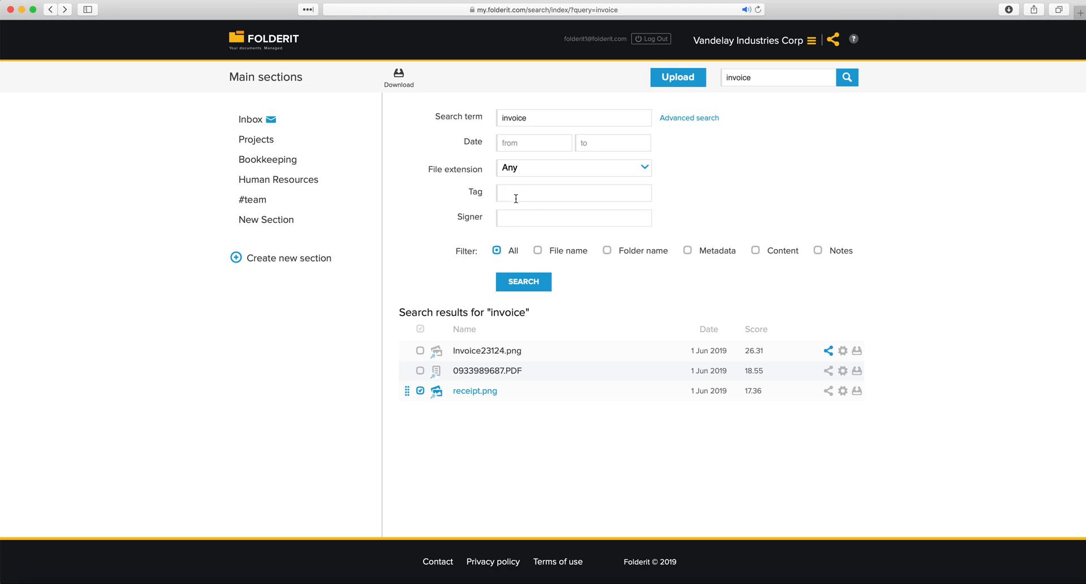
Rerun the search with the Content filter and preview Invoice23124.png from the results
left_click(538, 251)
left_click(756, 250)
left_click(818, 250)
left_click(537, 282)
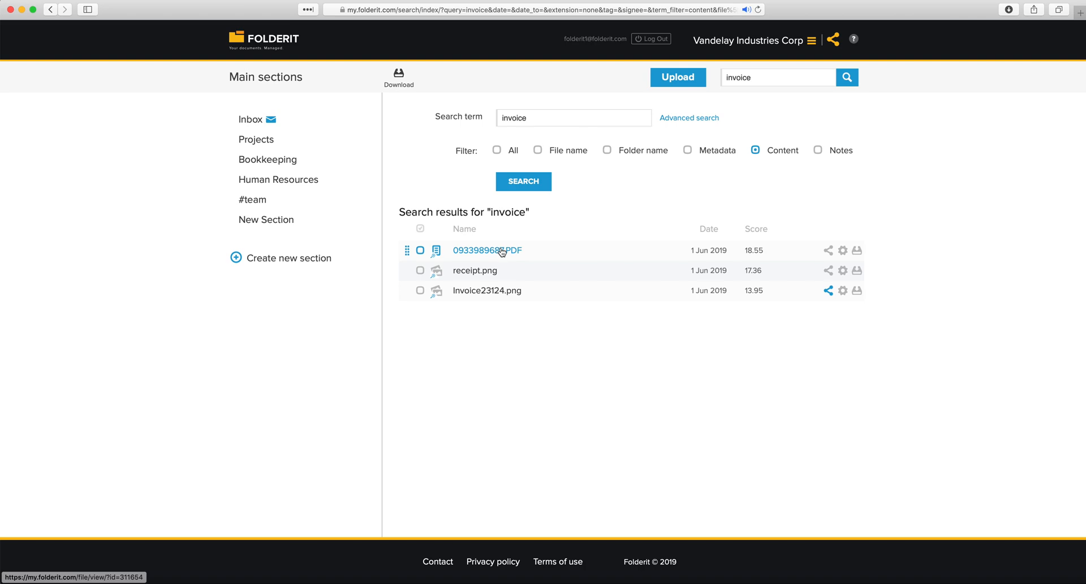
left_click(438, 292)
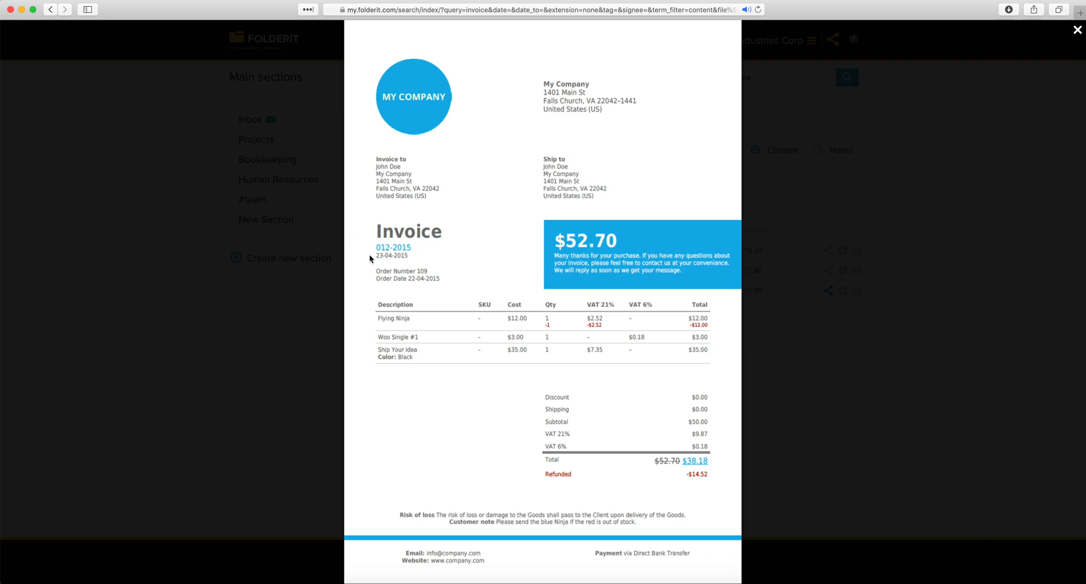
left_click(303, 364)
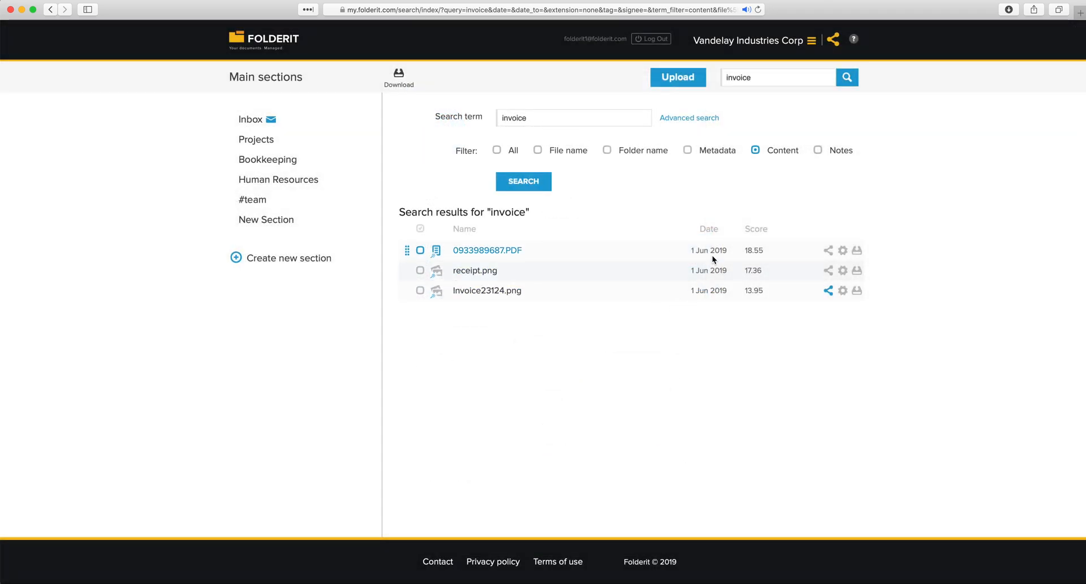
Rerun the search with Metadata, then All, and reopen the advanced search fields
left_click(687, 150)
left_click(543, 182)
left_click(755, 150)
left_click(496, 150)
left_click(512, 184)
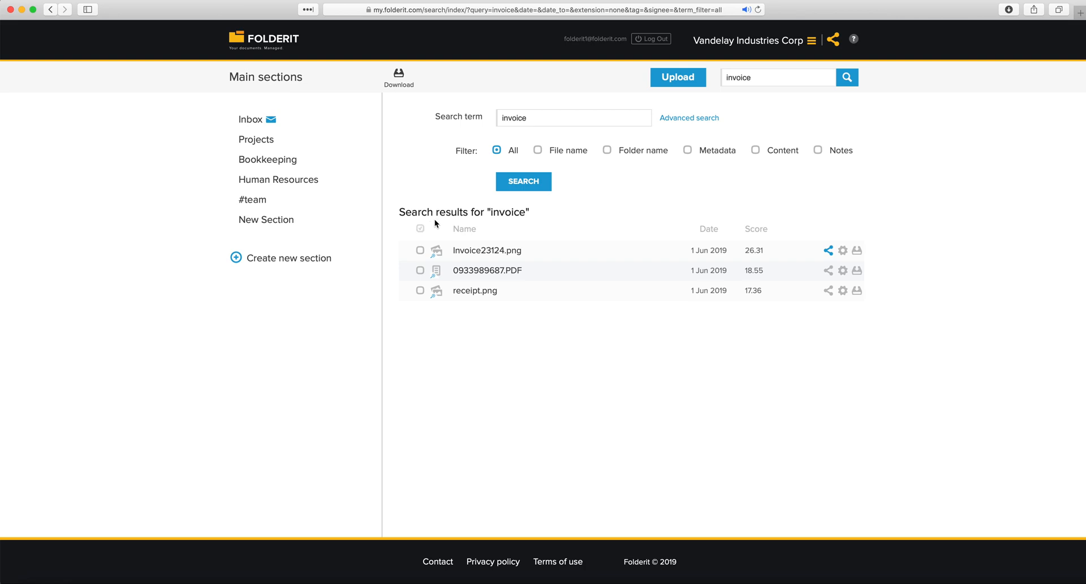
left_click(676, 120)
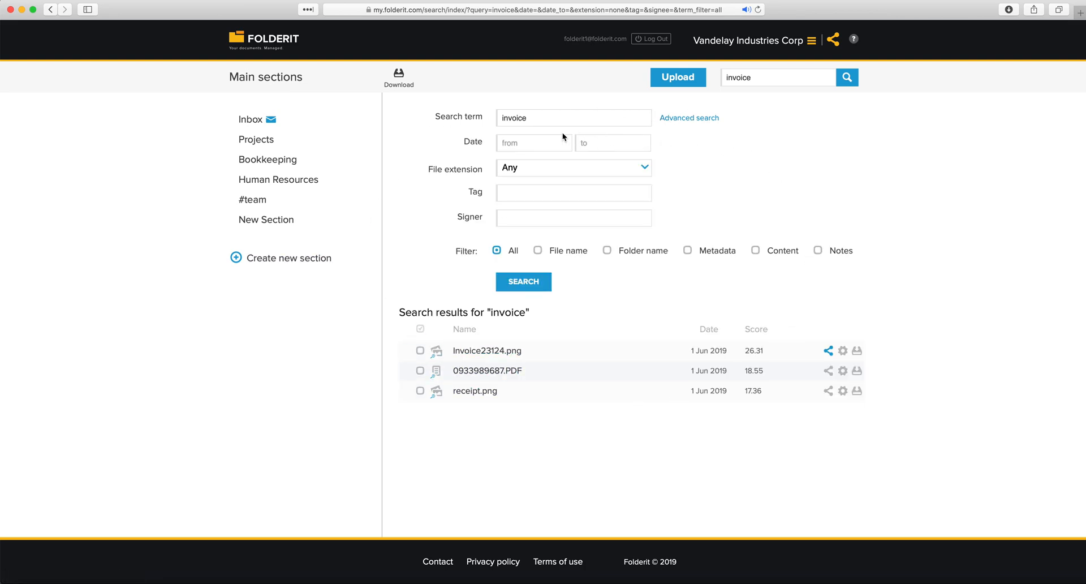
Quick-search the header for 'inv', then complete the search to 'invoice'
left_click(258, 141)
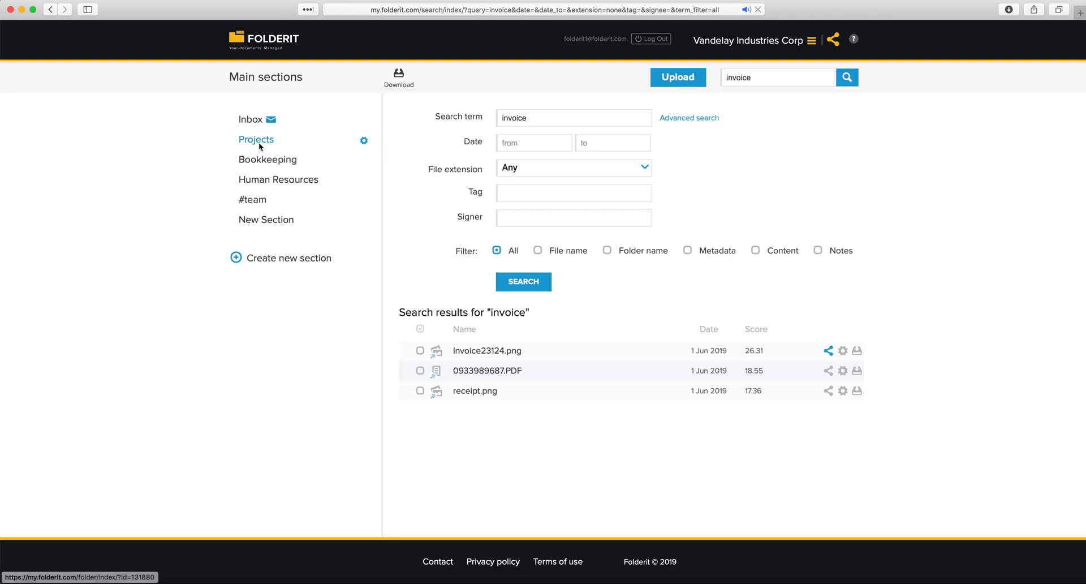
left_click(765, 78)
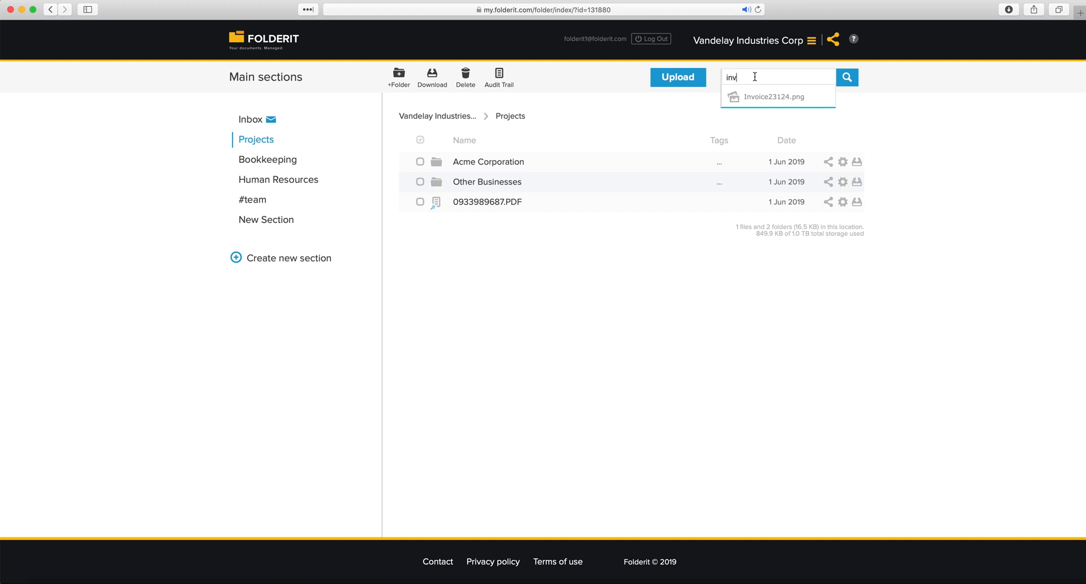
left_click_drag(755, 77, 728, 71)
left_click(949, 110)
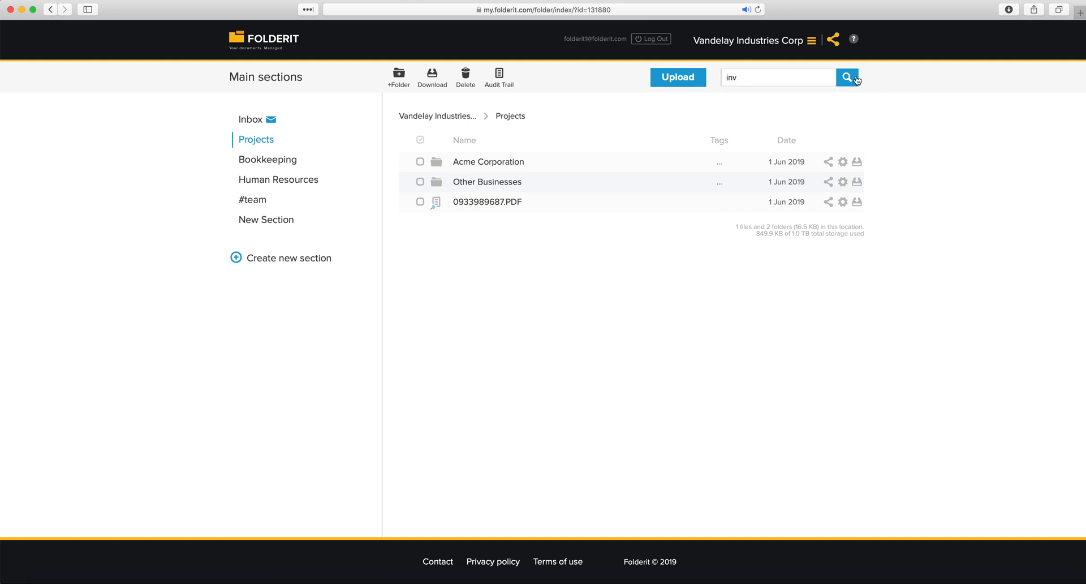
left_click(850, 82)
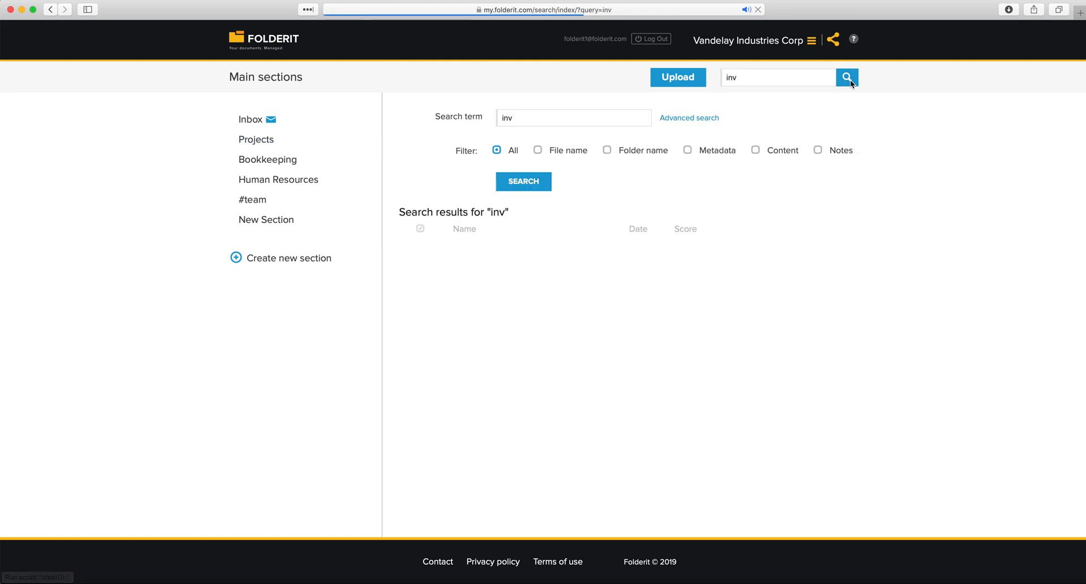
type("oice")
key("Return")
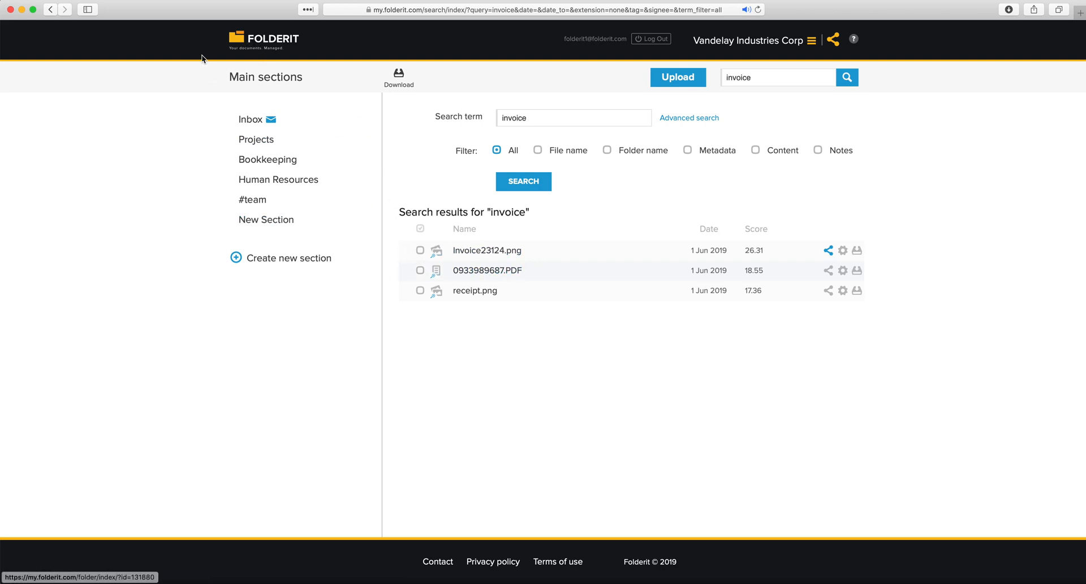
left_click(238, 43)
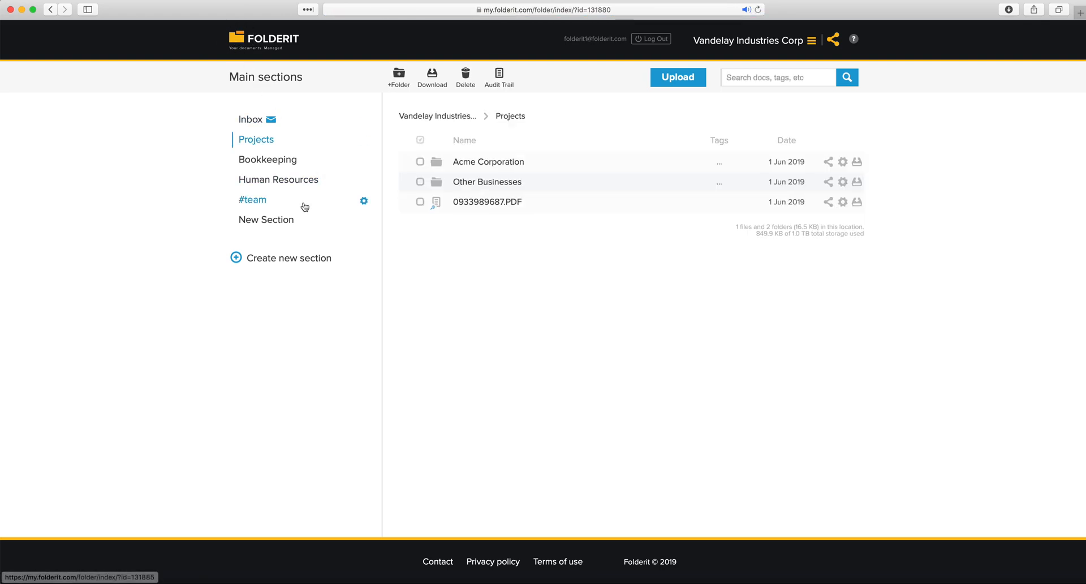
left_click(485, 202)
left_click_drag(630, 378, 396, 325)
left_click(452, 321)
left_click(259, 141)
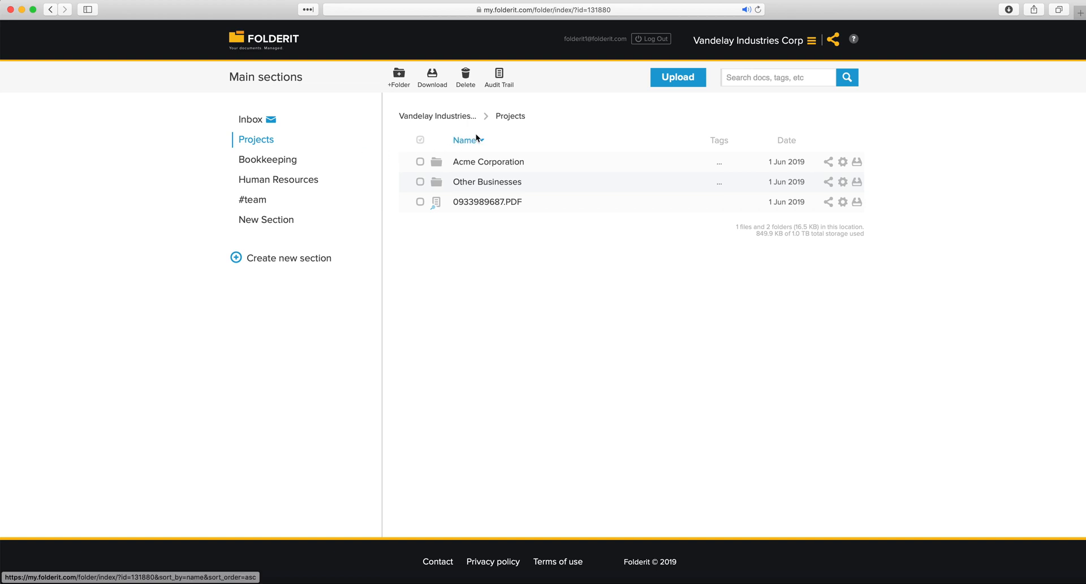
View the audit trails of the Projects, Bookkeeping and 2019 folders
left_click(504, 86)
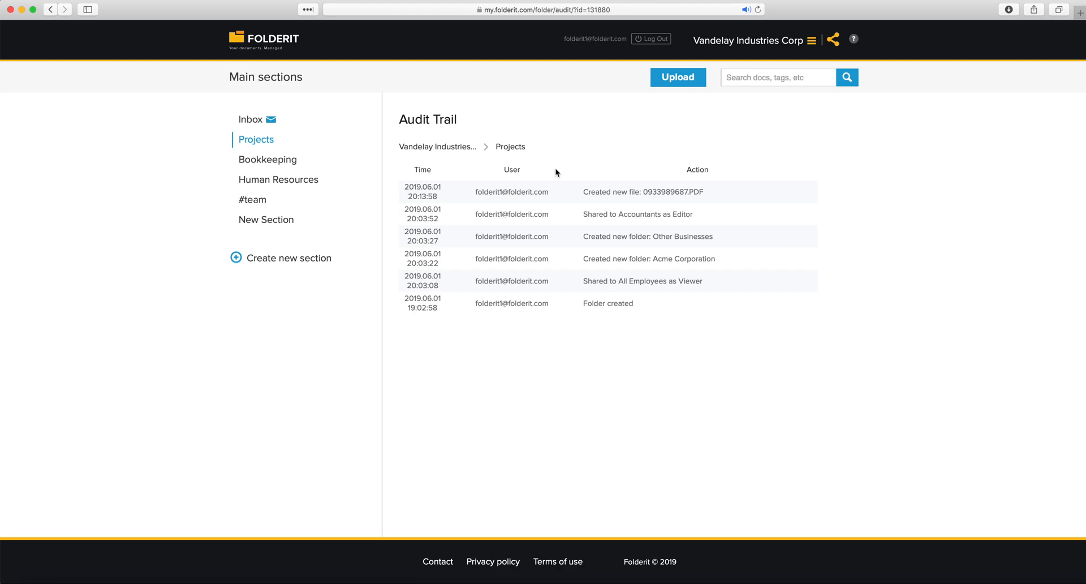
left_click(279, 161)
left_click(500, 85)
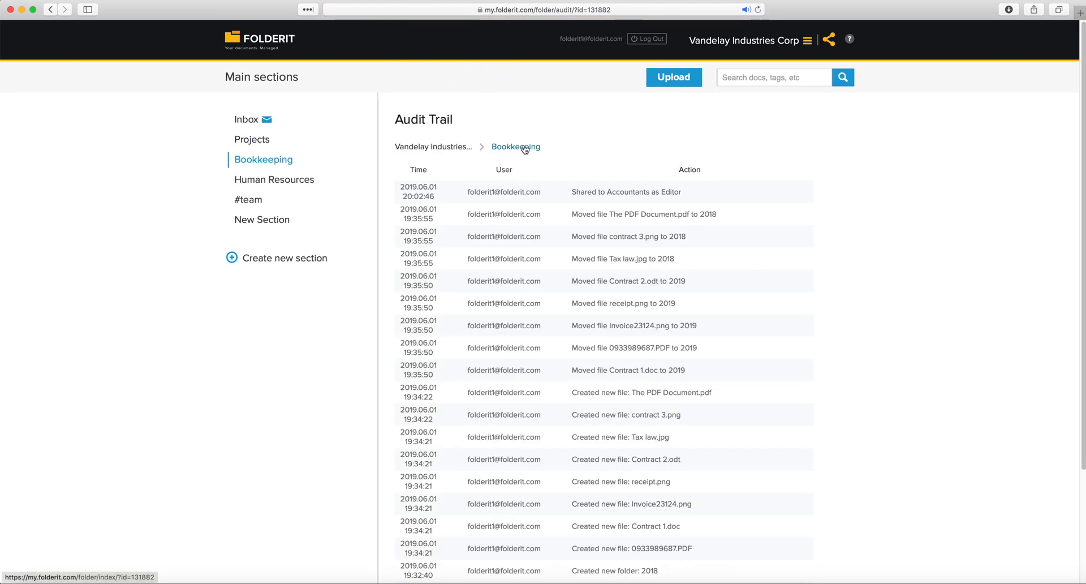
scroll(522, 148, "down", 5)
scroll(554, 221, "up", 5)
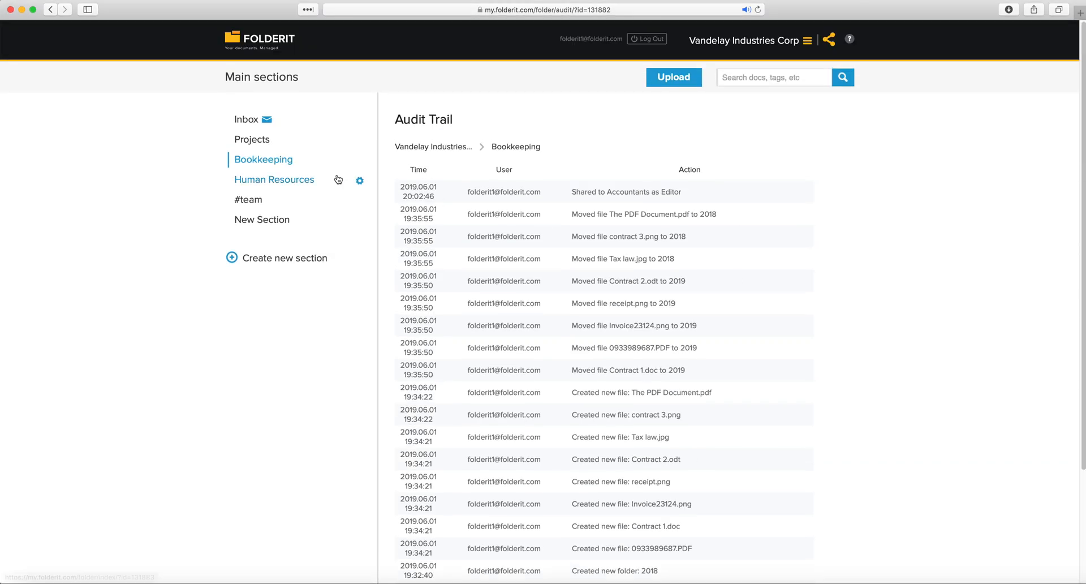
left_click(275, 166)
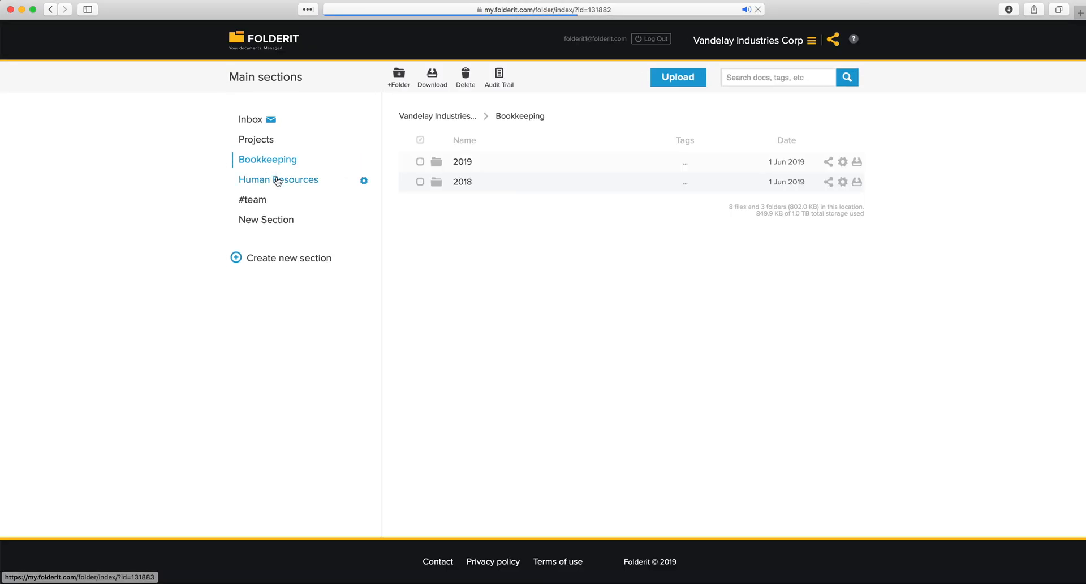
left_click(467, 167)
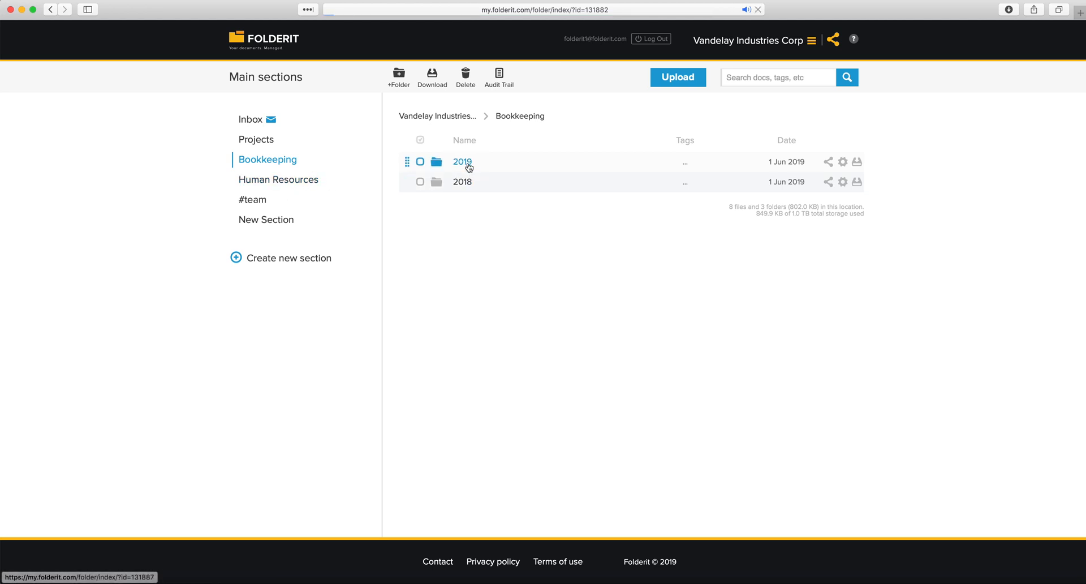
left_click(499, 76)
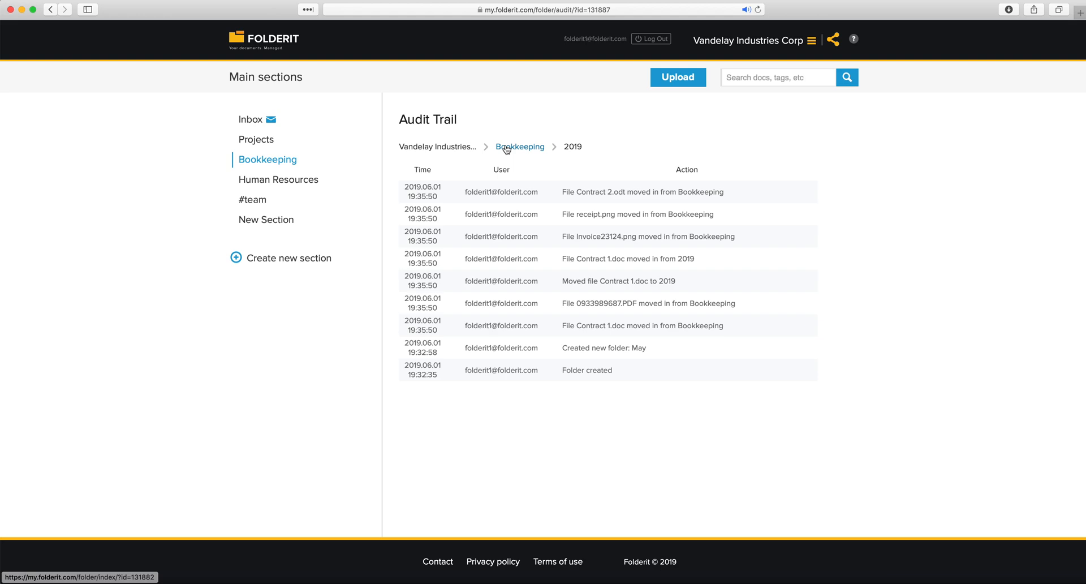
left_click(506, 148)
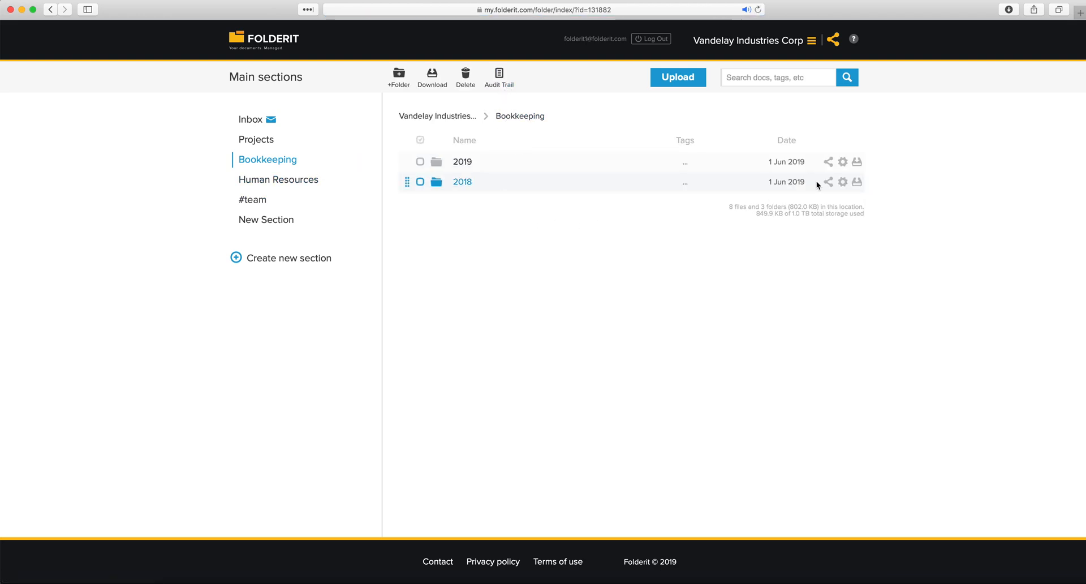
Open 2018, preview contract 3.png, read its File previewed audit entry, then return to Bookkeeping
left_click(461, 185)
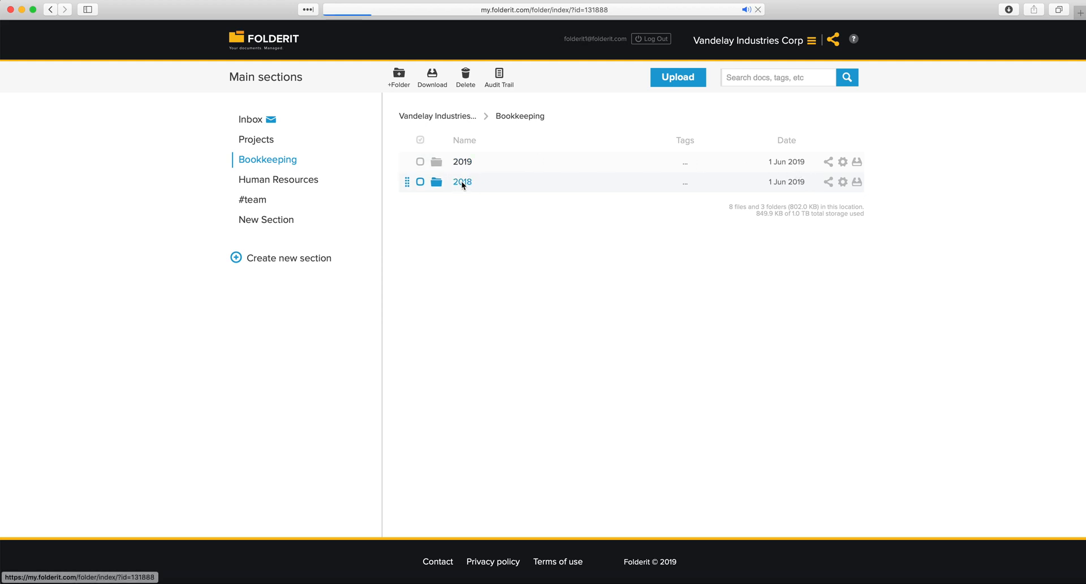
left_click(432, 189)
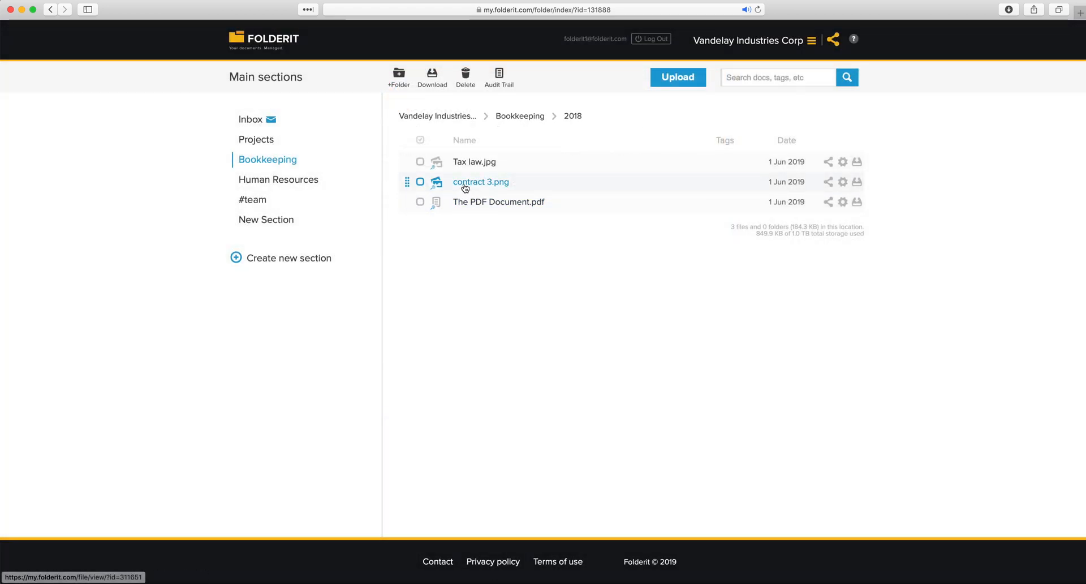
left_click(461, 183)
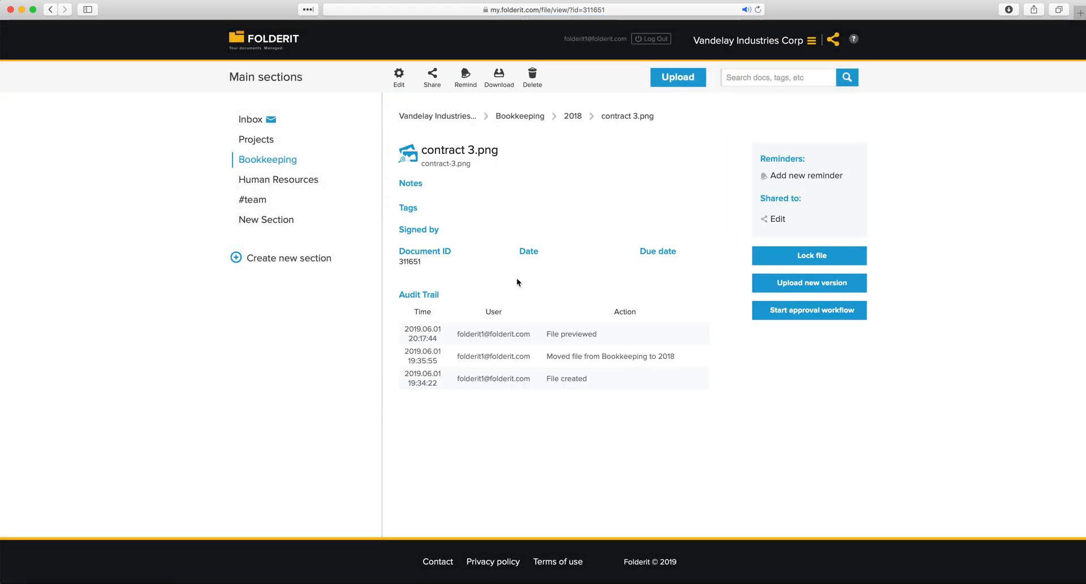
left_click_drag(603, 334, 545, 333)
left_click_drag(534, 334, 458, 335)
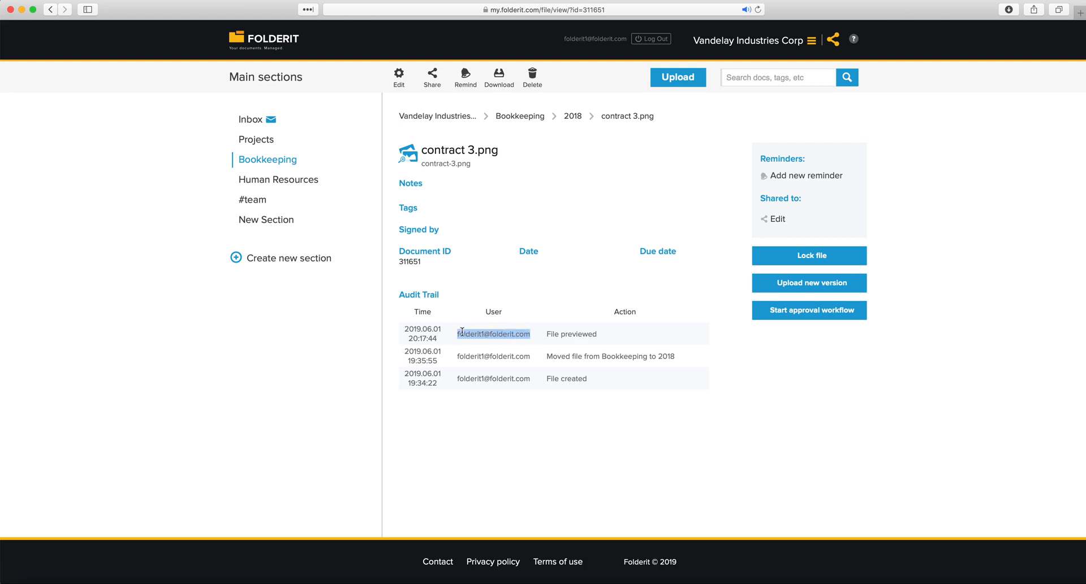
left_click_drag(601, 334, 546, 333)
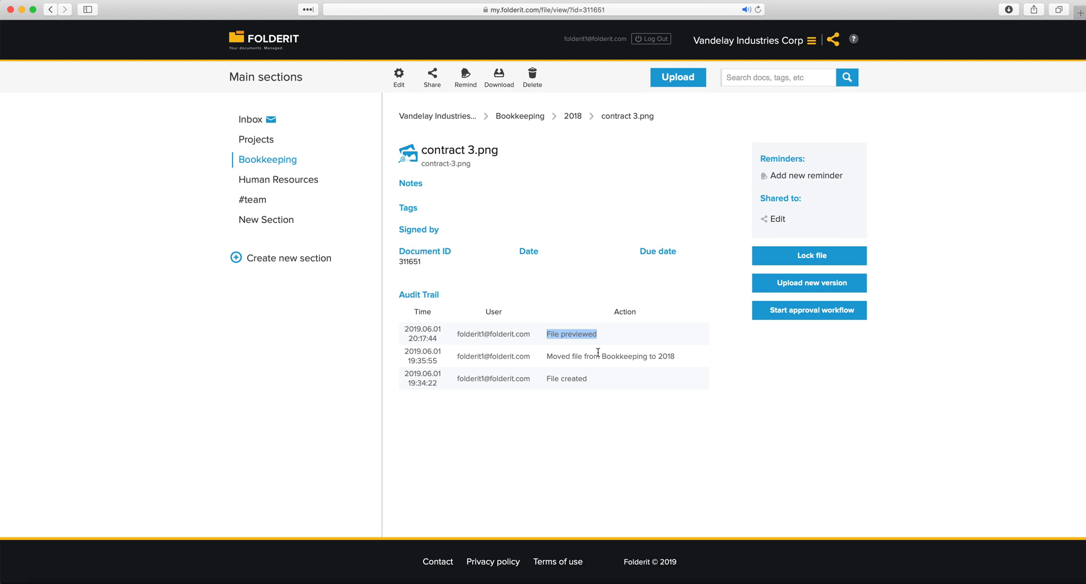
left_click(612, 340)
left_click(273, 178)
left_click(276, 159)
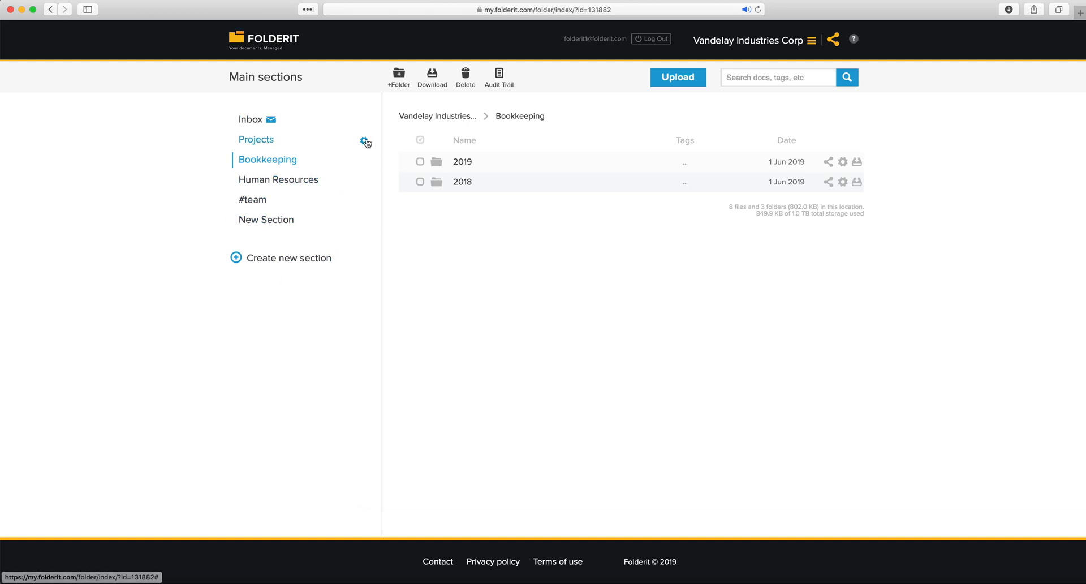
Start creating a new section from the Projects options, then cancel it
left_click(365, 142)
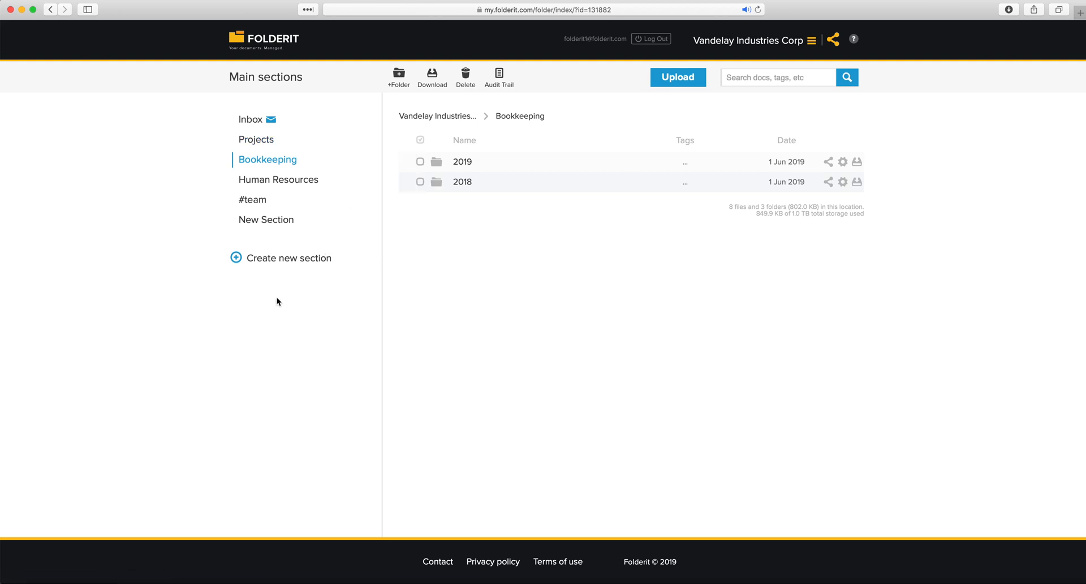
left_click(276, 260)
left_click(213, 313)
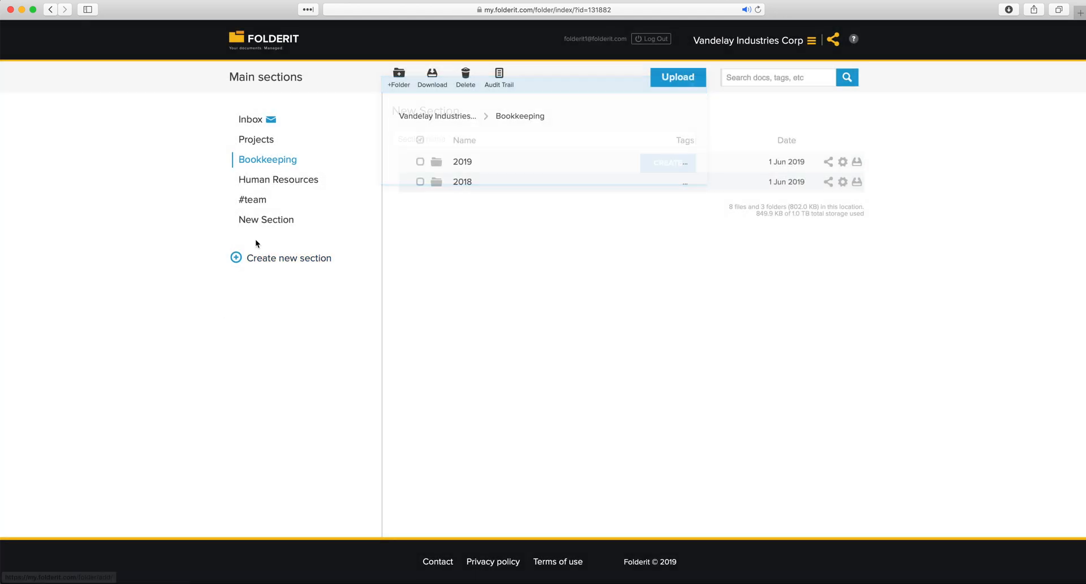
Upload The PDF Document.pdf from Finder into Bookkeeping and refresh the listing
left_click(281, 163)
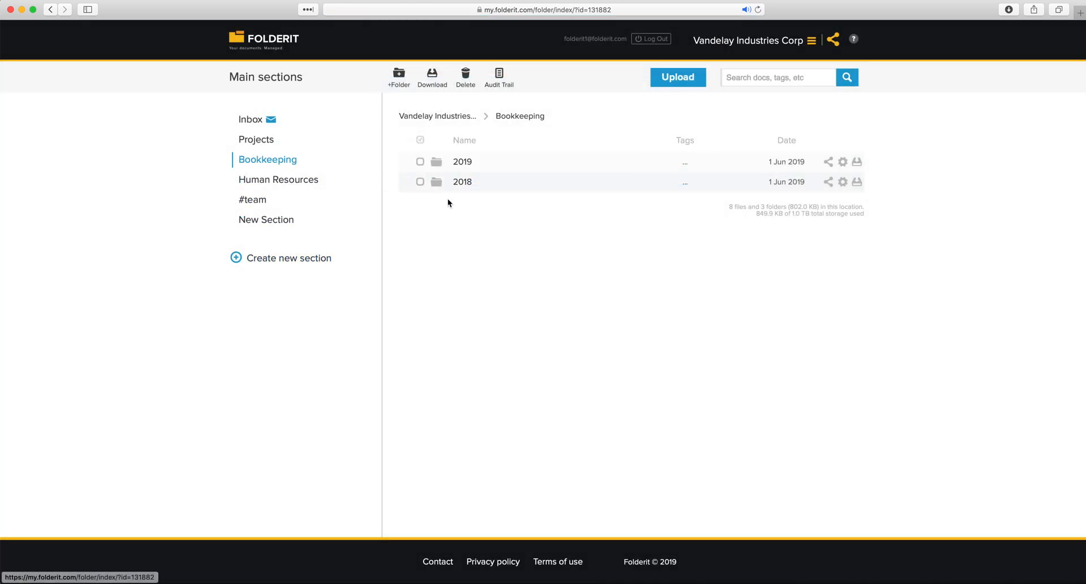
left_click(1085, 190)
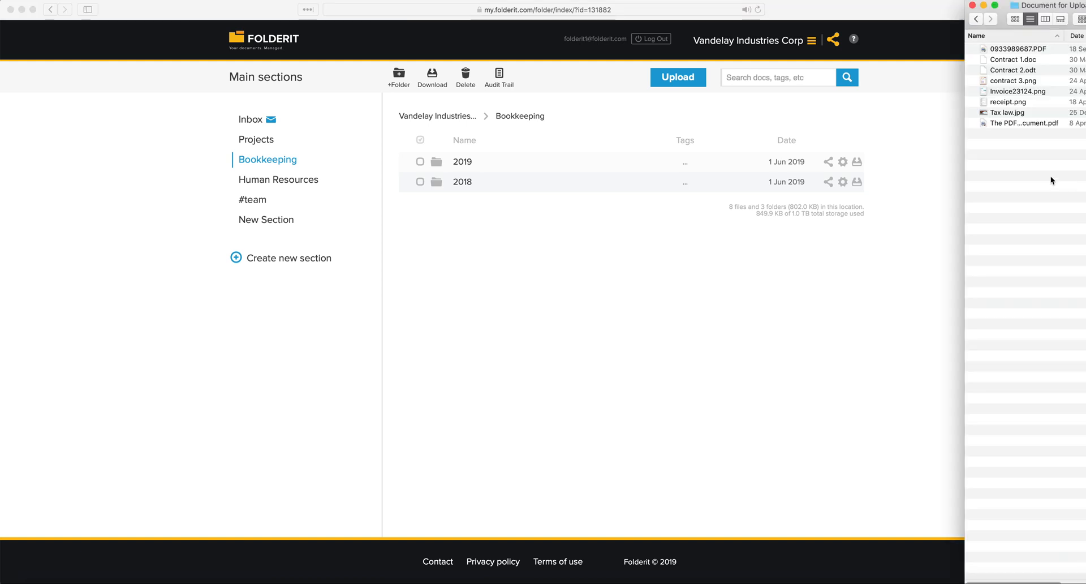
left_click_drag(1009, 124, 611, 286)
left_click(492, 414)
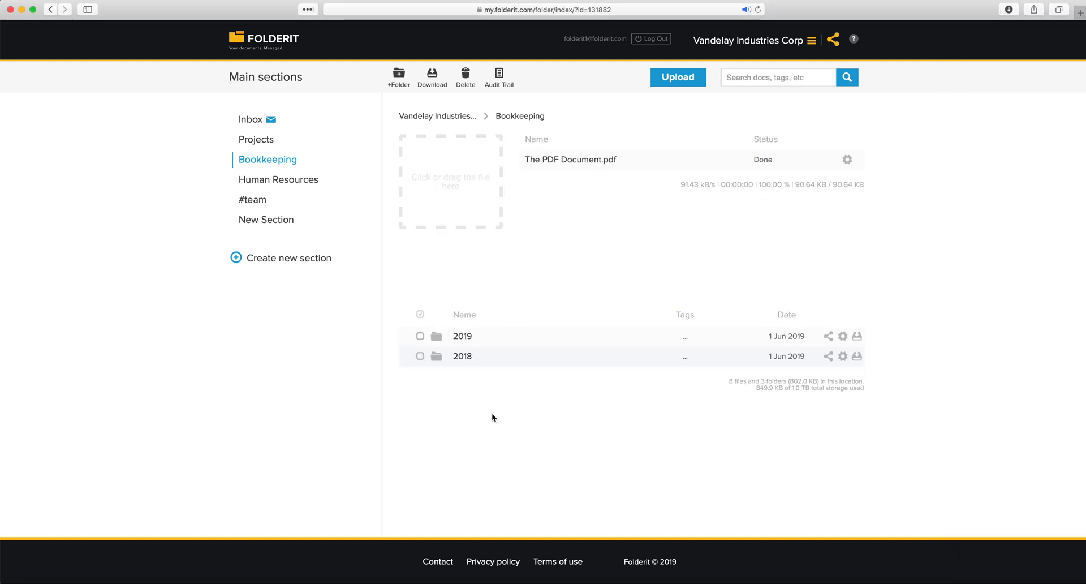
left_click(524, 117)
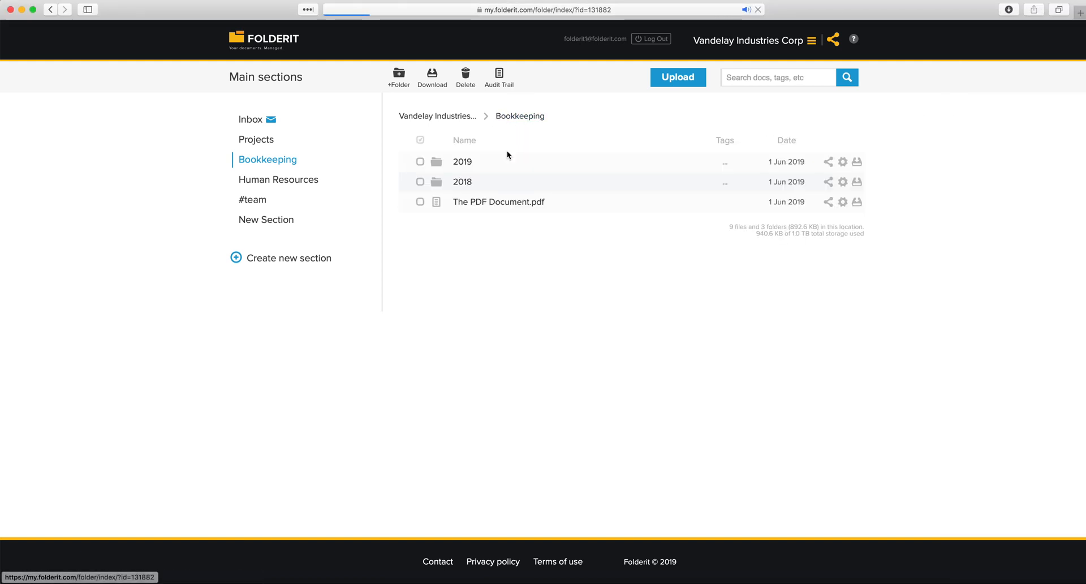
Upload contract 3.png into Bookkeeping › 2019 › May and refresh the folder
left_click(462, 164)
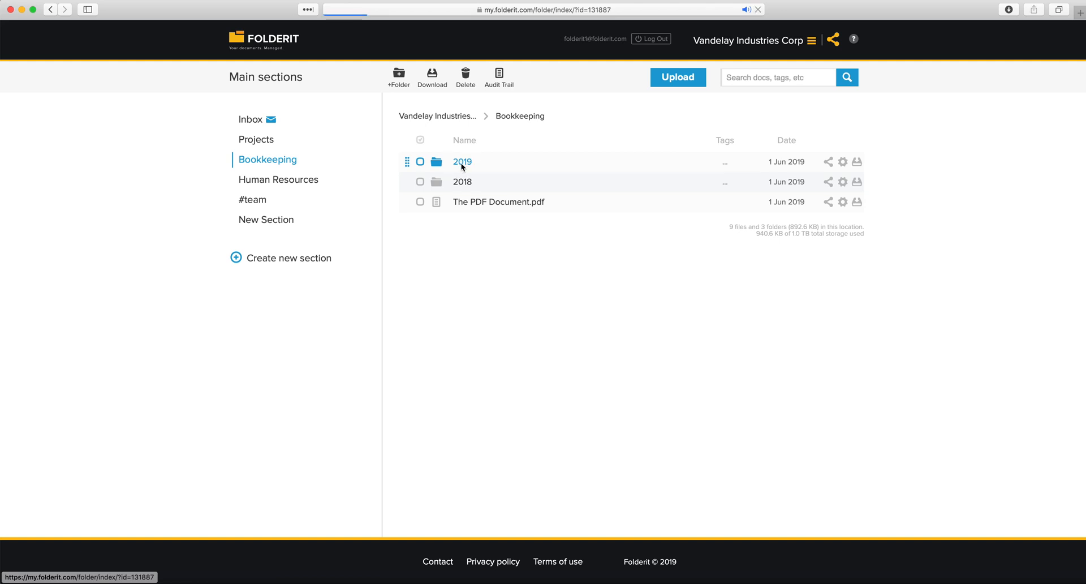
left_click(465, 167)
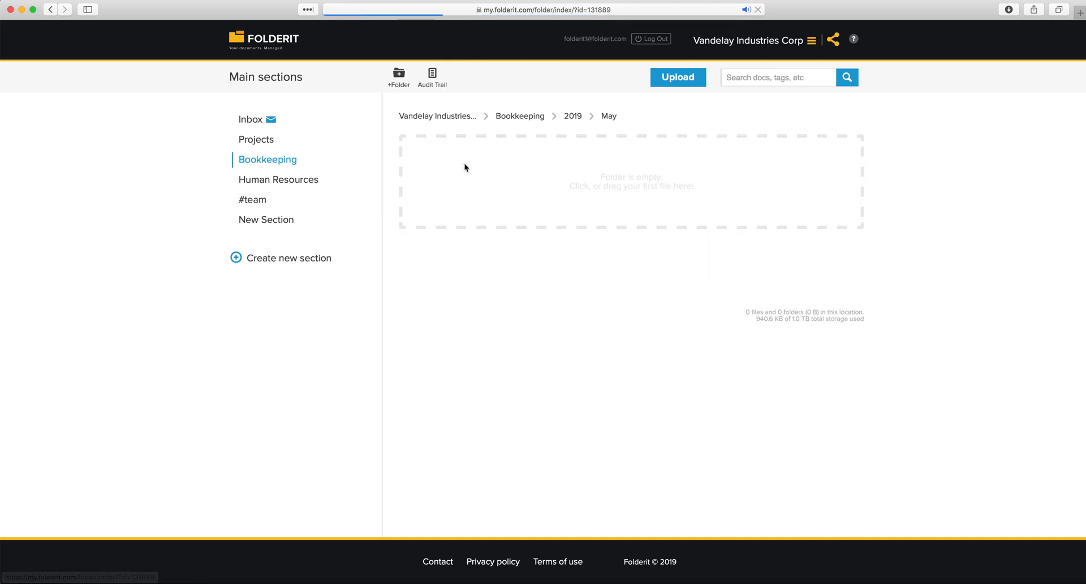
left_click(1083, 135)
left_click_drag(1004, 89, 733, 192)
left_click(605, 212)
left_click(609, 117)
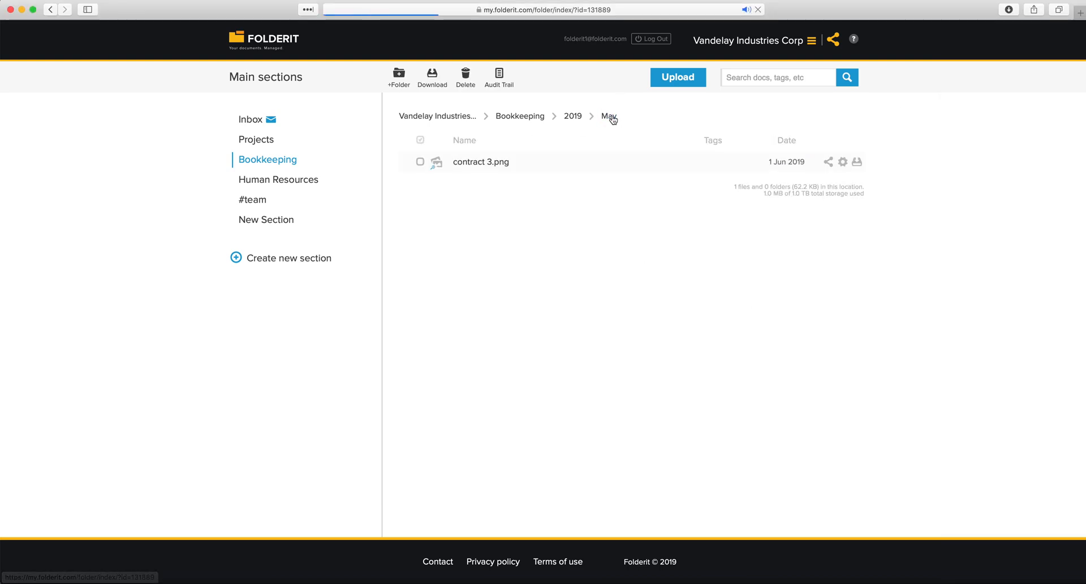
Open and close the sharing dialogs for contract 3.png and the May folder
left_click(828, 162)
left_click(697, 272)
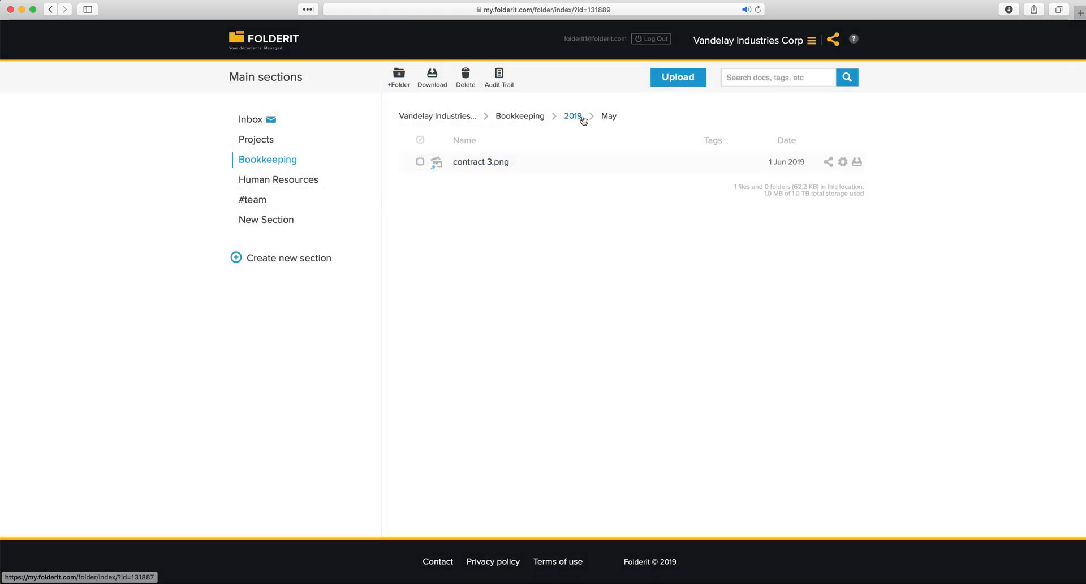
left_click(576, 117)
left_click(828, 162)
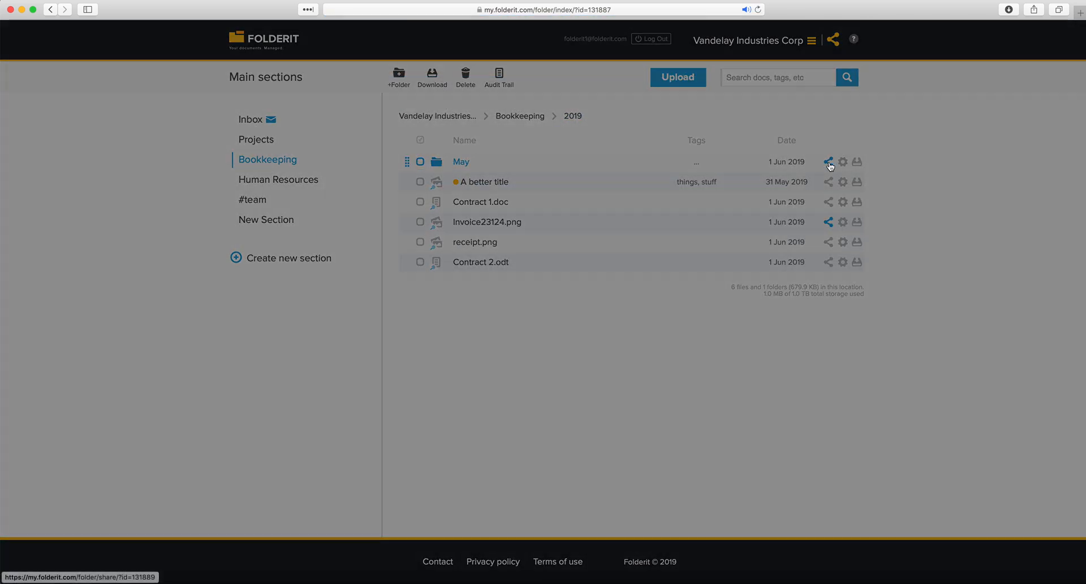
left_click(652, 314)
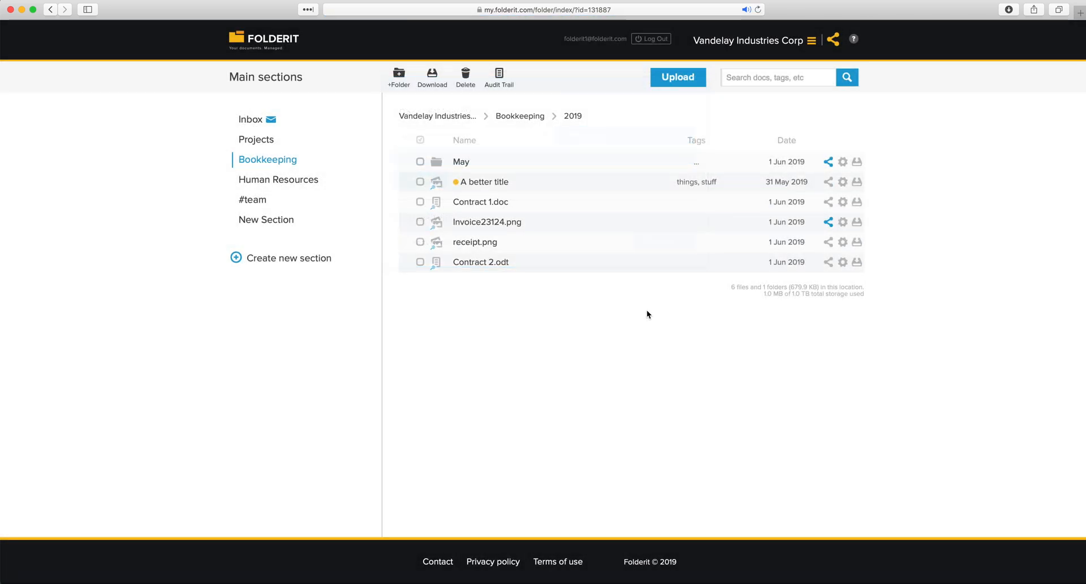
left_click(291, 163)
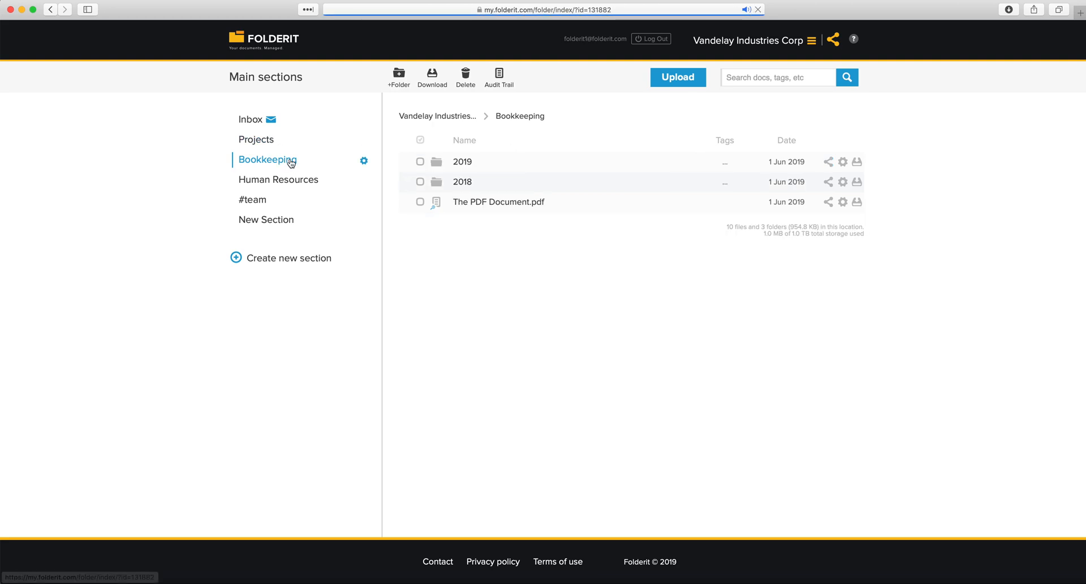
Open and dismiss the rename and sharing dialogs for the Bookkeeping section
left_click(364, 161)
left_click(375, 177)
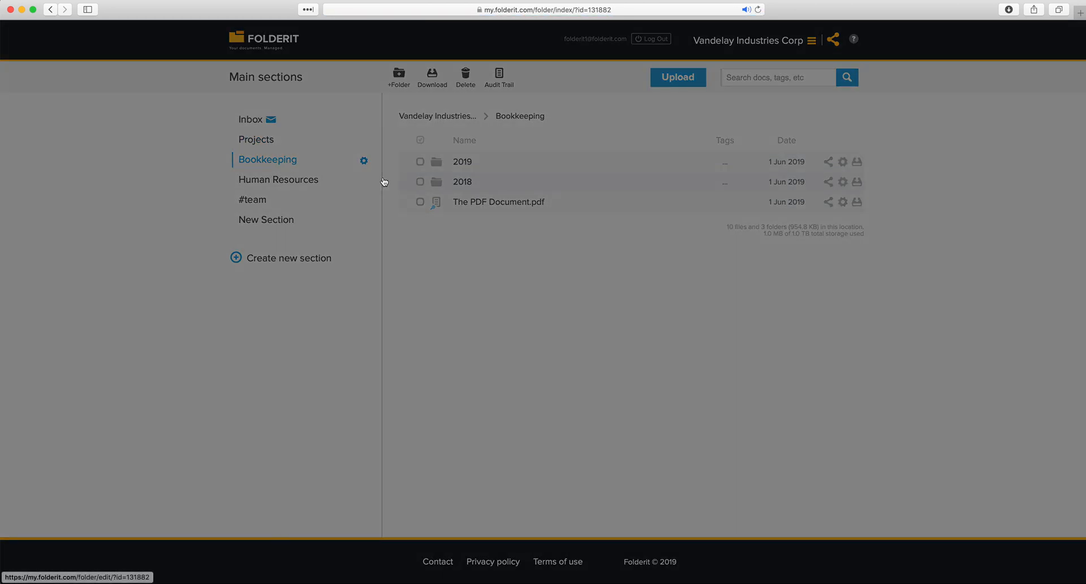
left_click(531, 306)
left_click(364, 161)
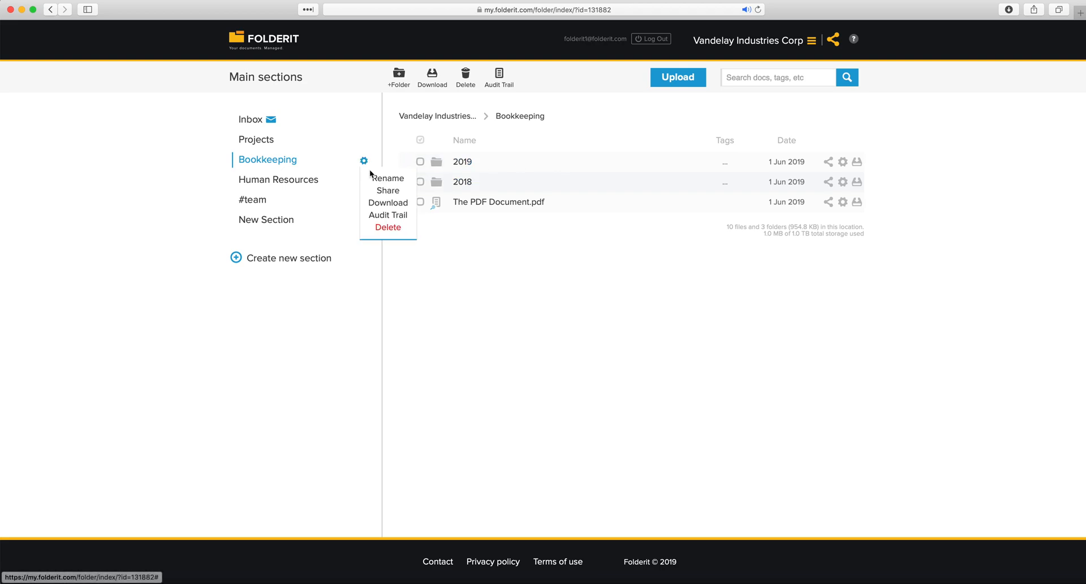
left_click(380, 188)
left_click(507, 303)
Via Manage accounts, open Vandelay Industries Corp's share dialog and its permission level list
left_click(778, 41)
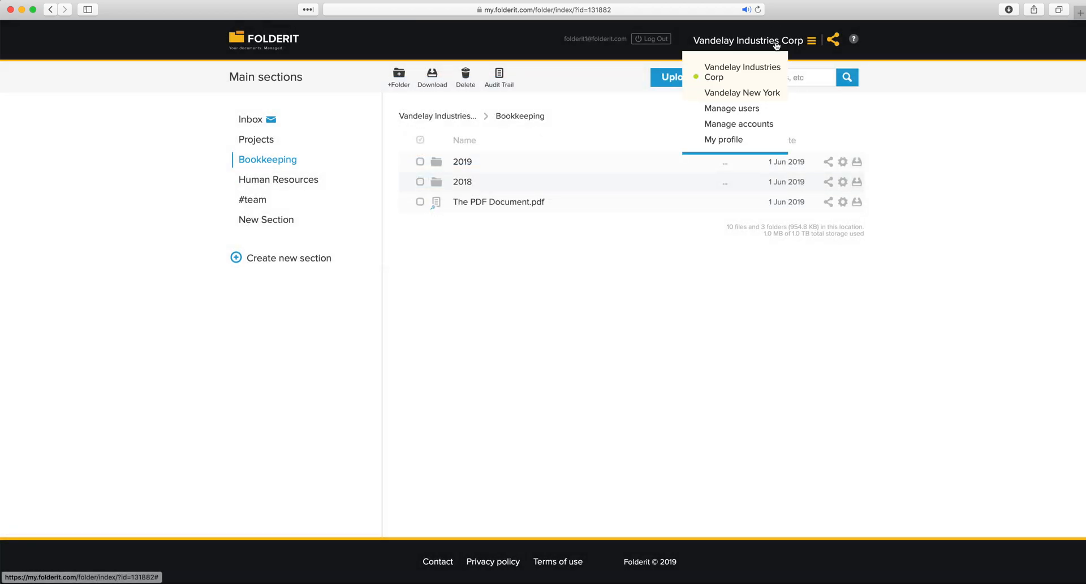
left_click(754, 125)
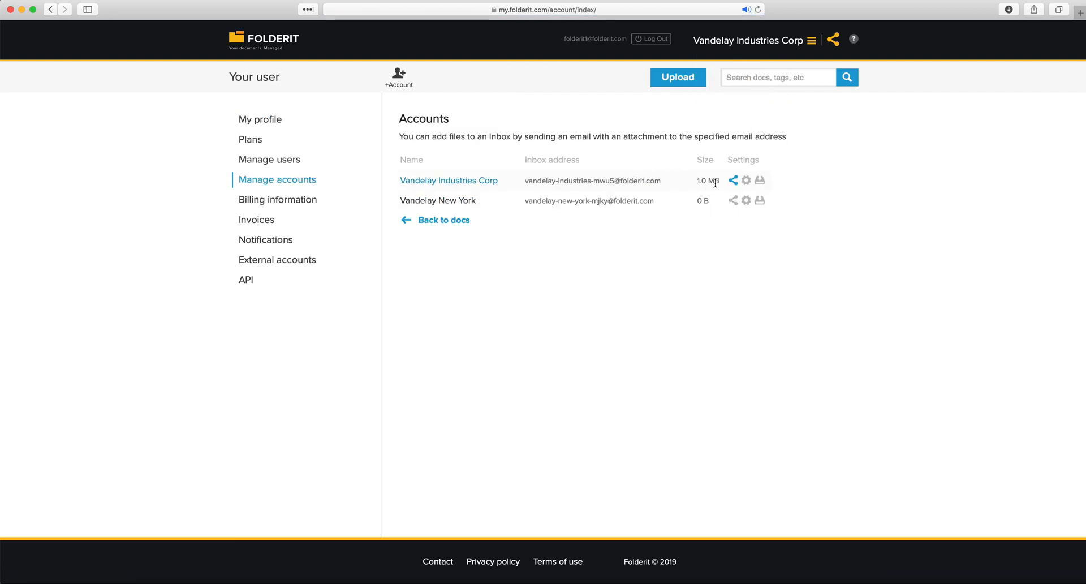
left_click(733, 181)
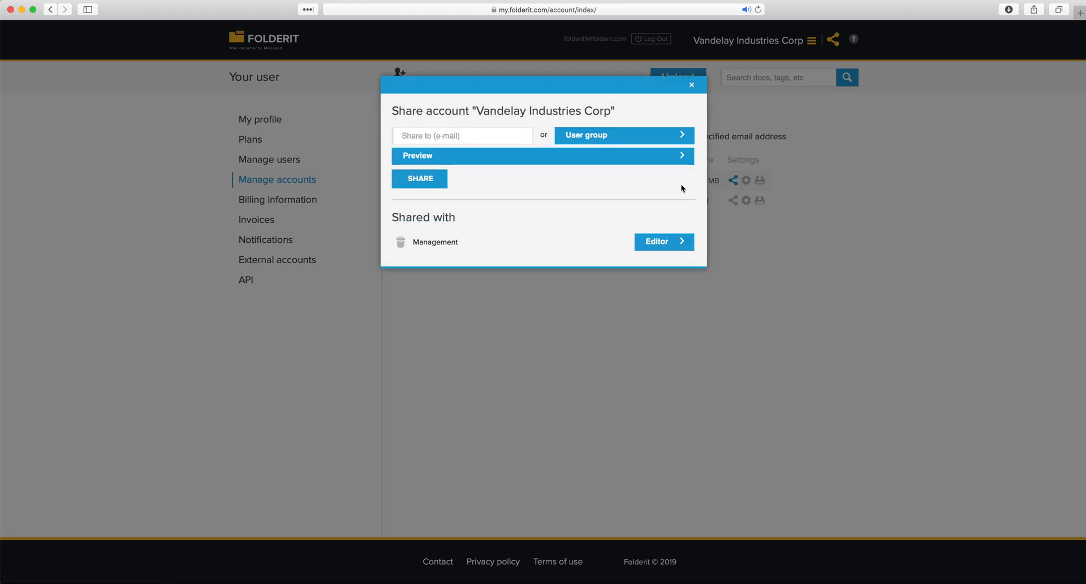
left_click(500, 162)
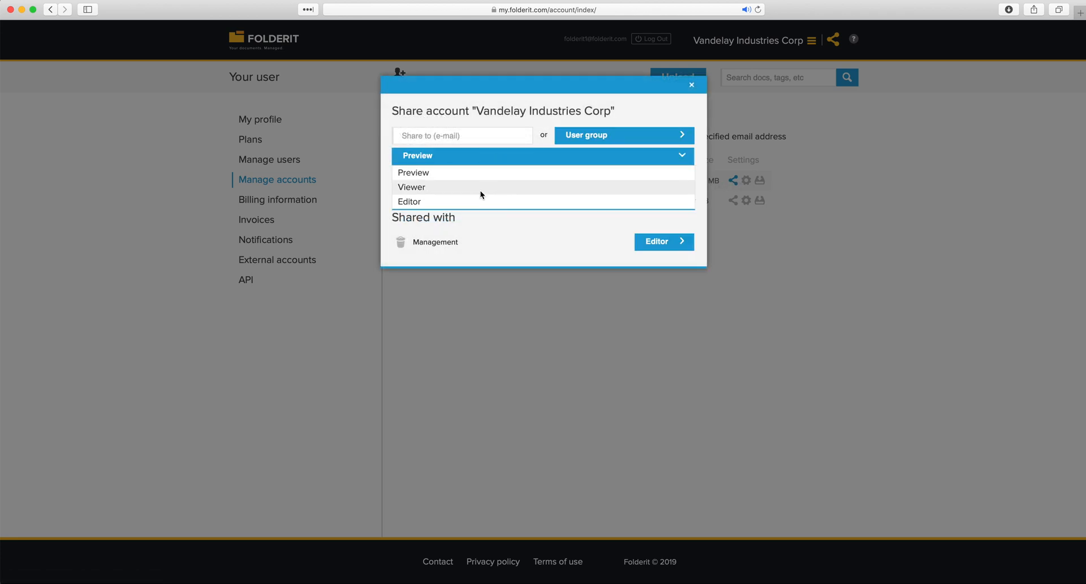
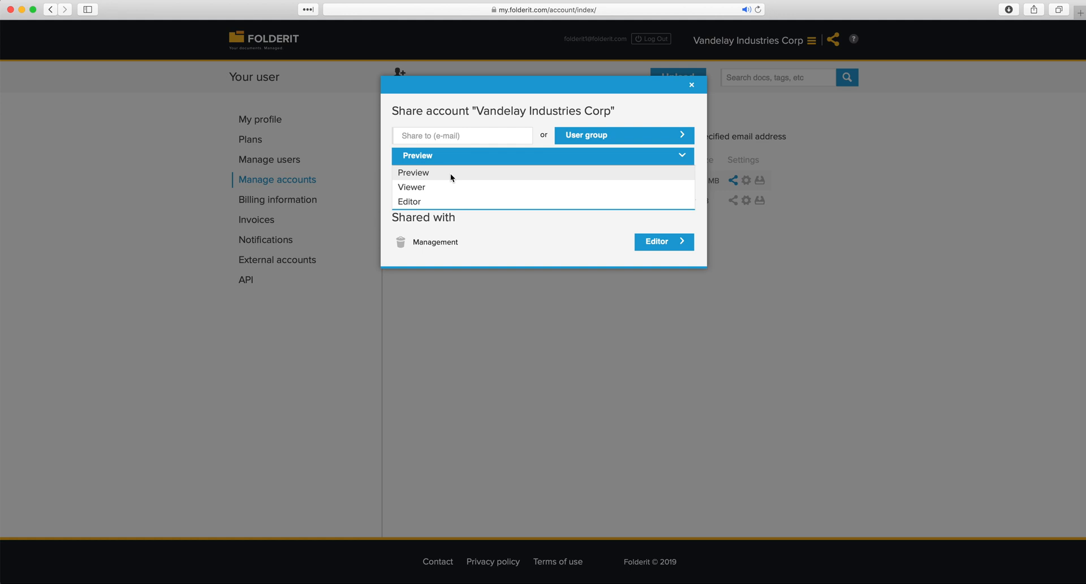
Check Vandelay Industries Corp's Preview access level and user group list, then close without sharing
left_click(450, 173)
left_click(458, 137)
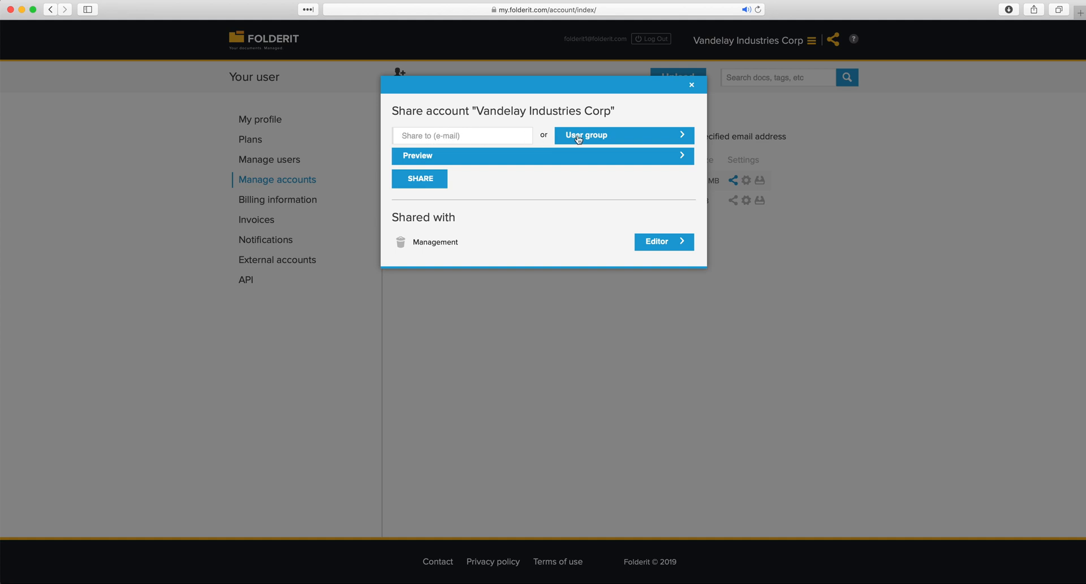
left_click(610, 136)
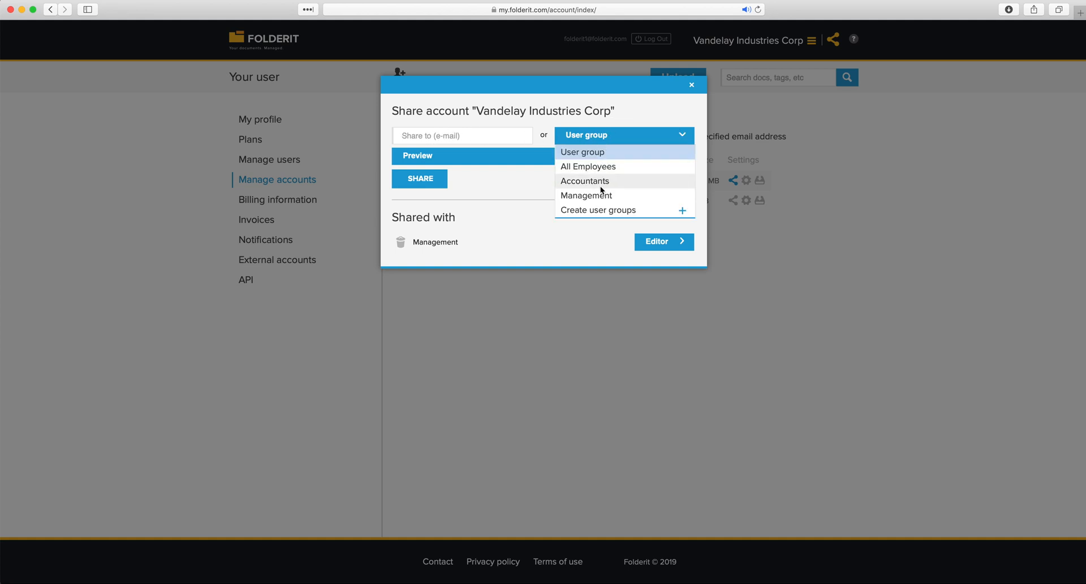
left_click(519, 183)
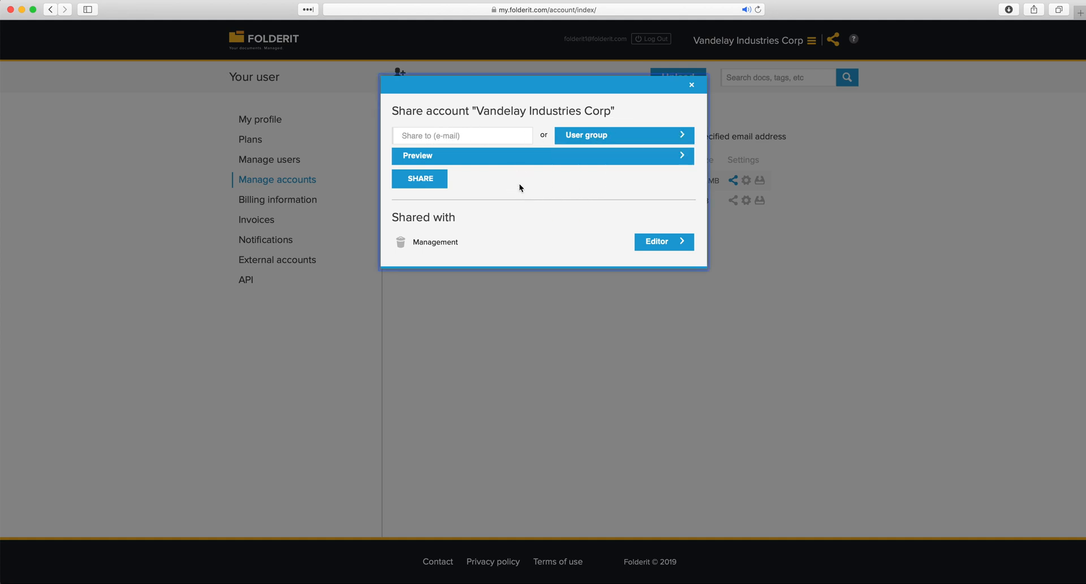
left_click(691, 84)
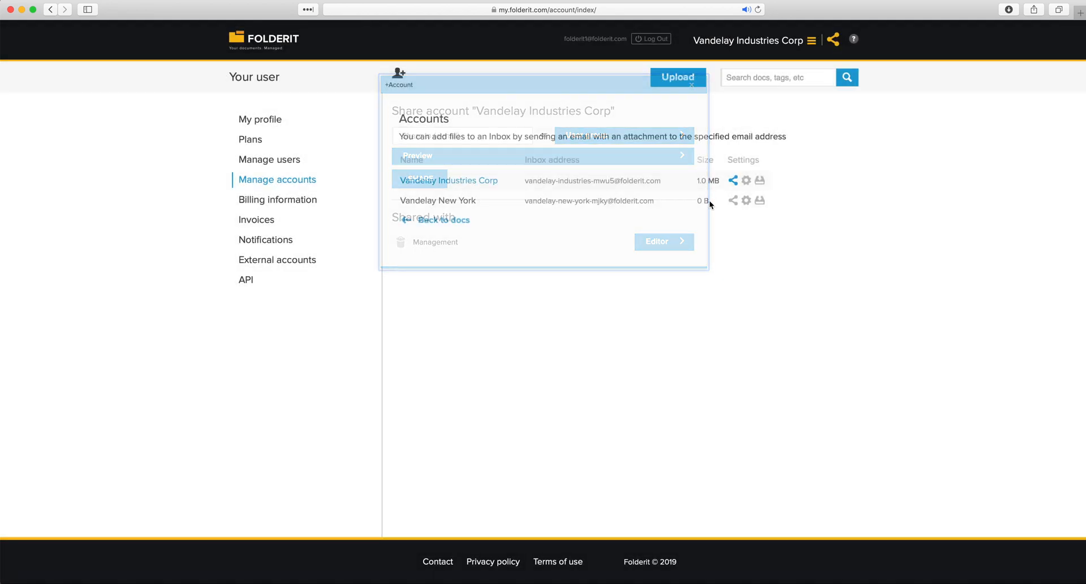
left_click(326, 47)
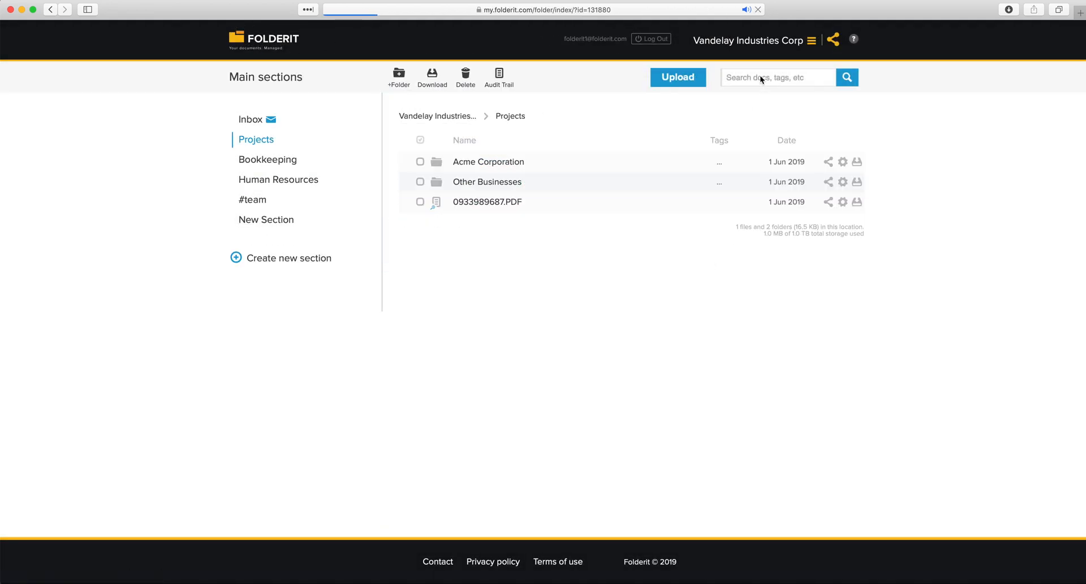
left_click(752, 40)
left_click(739, 110)
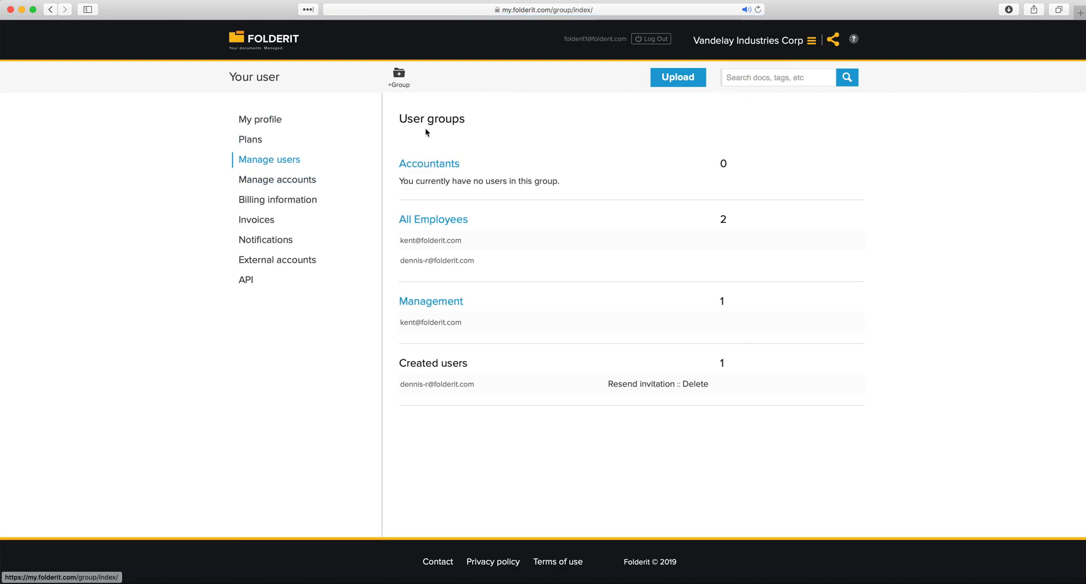
left_click(398, 78)
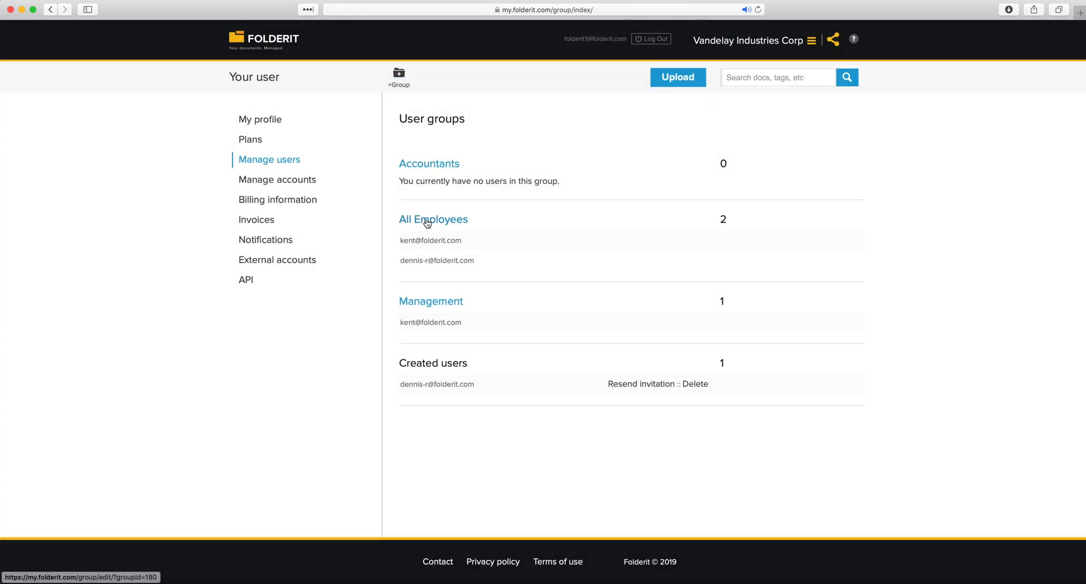
left_click(428, 219)
left_click(434, 224)
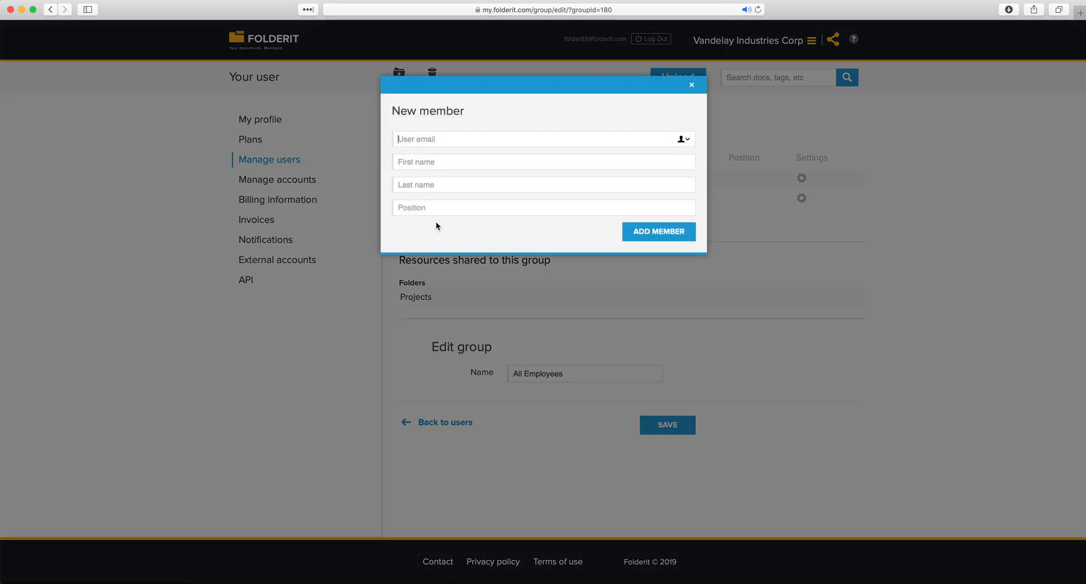
key("Escape")
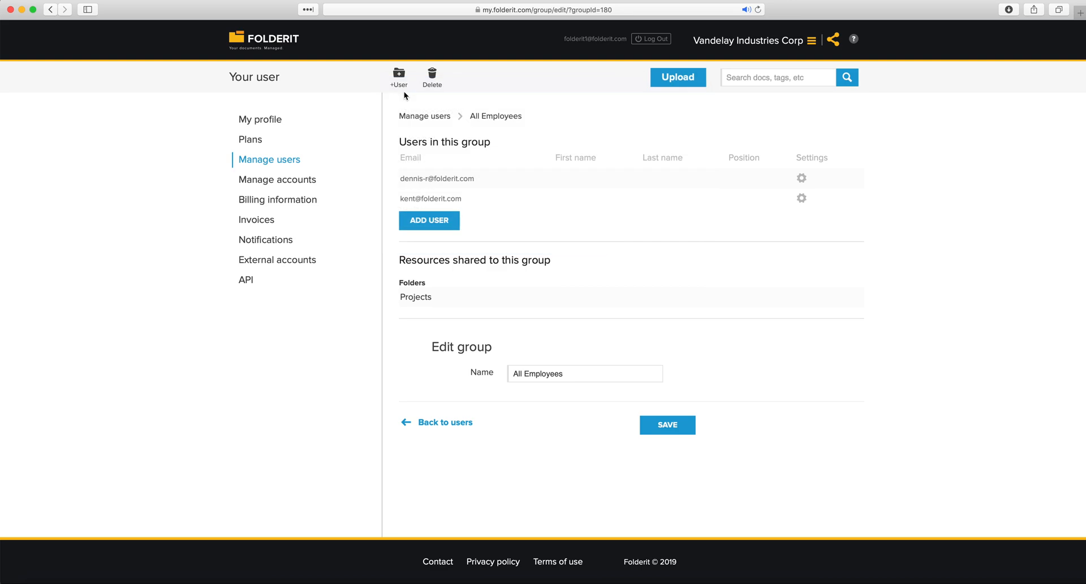
left_click(292, 184)
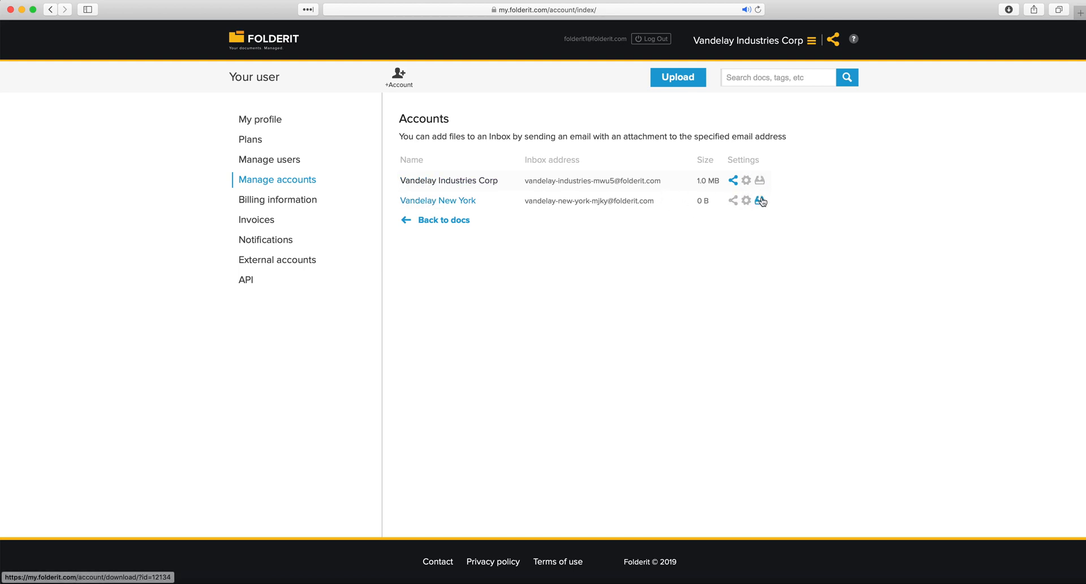
Review the user's Notifications settings, including weekly grouped notifications on Monday at hour 9
left_click(746, 180)
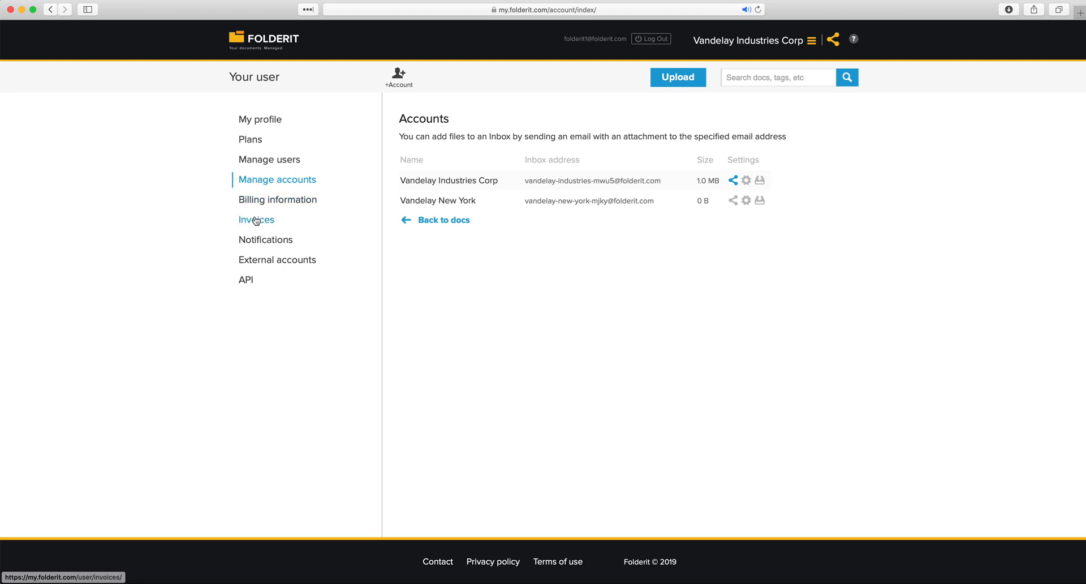
left_click(272, 242)
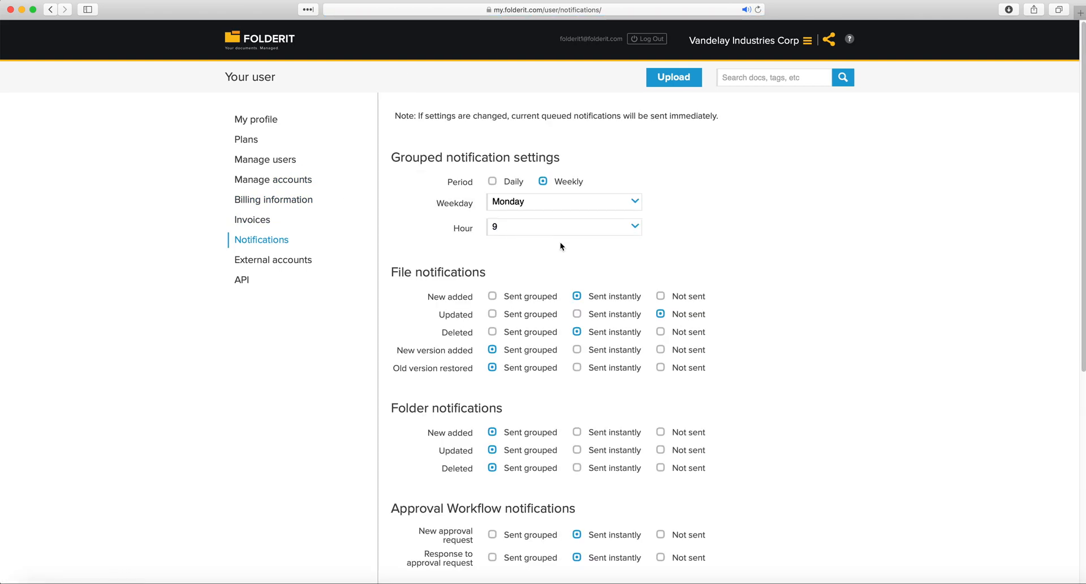
scroll(632, 257, "down", 3)
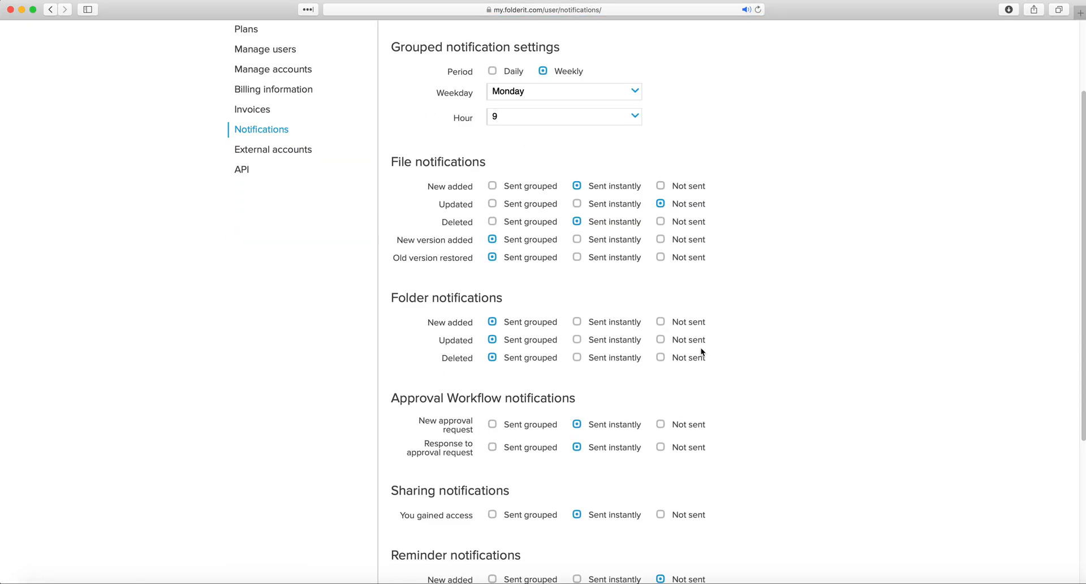
scroll(730, 245, "down", 1)
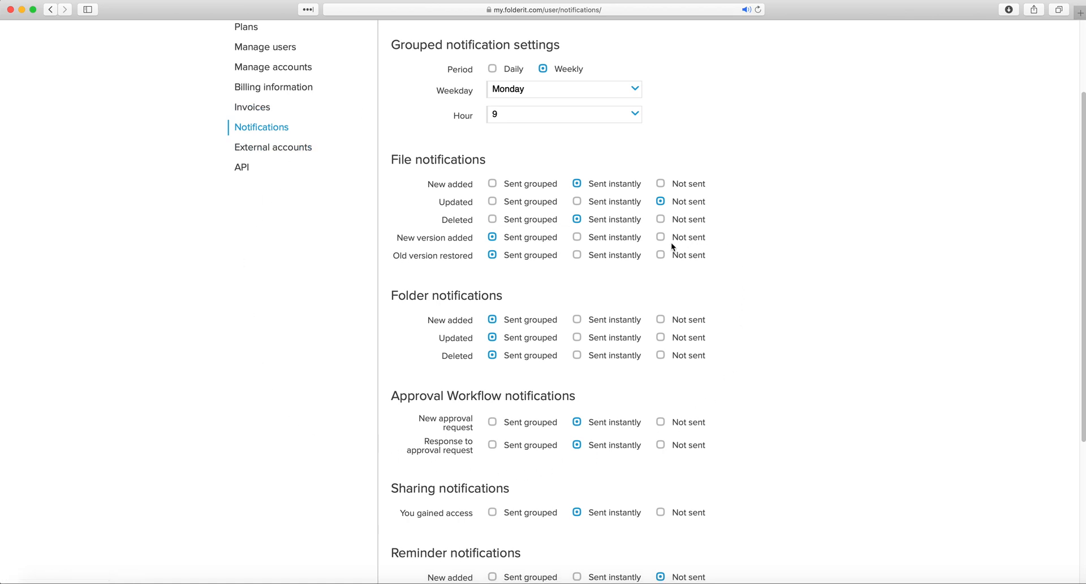
scroll(671, 249, "down", 3)
scroll(660, 259, "up", 5)
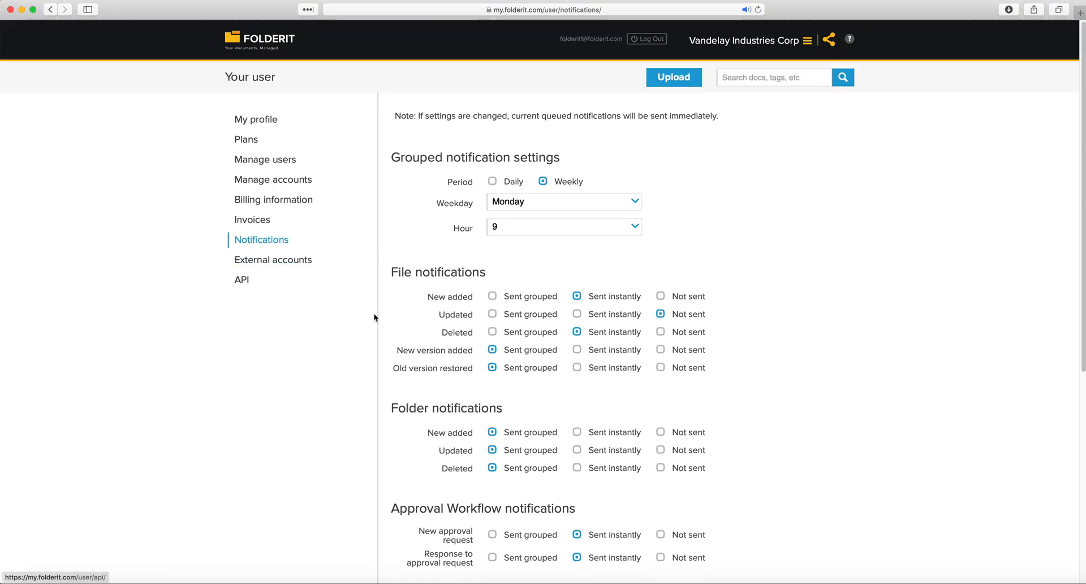
View the API key and secret page, then return to the Bookkeeping section
left_click(246, 281)
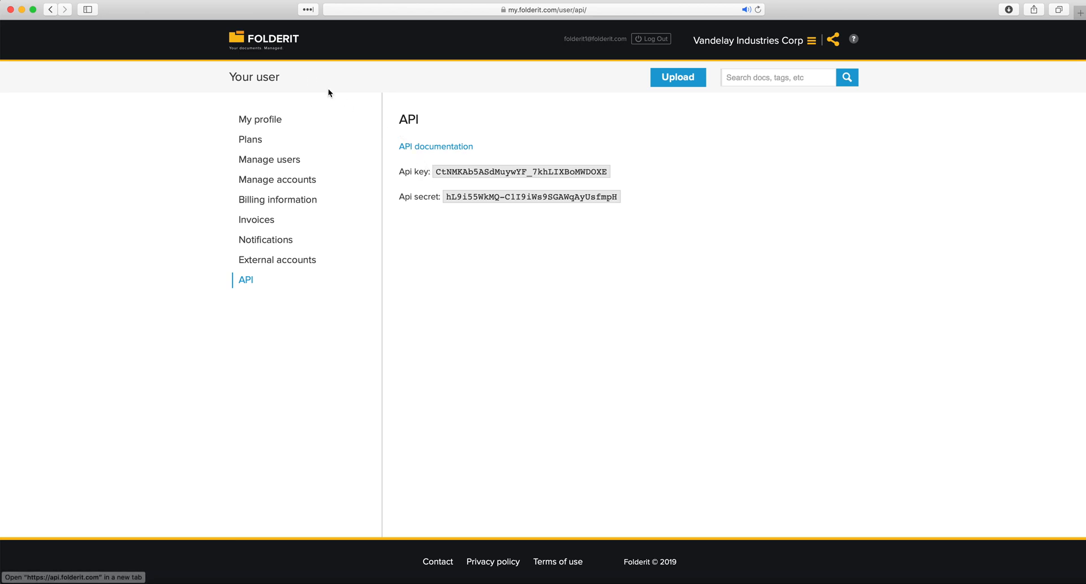
left_click(252, 48)
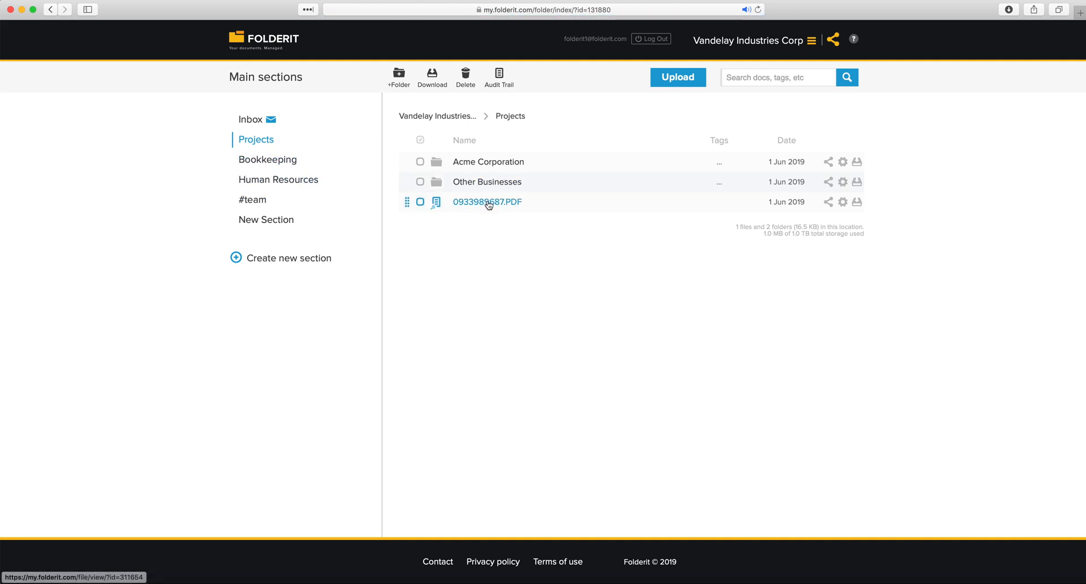
left_click(290, 163)
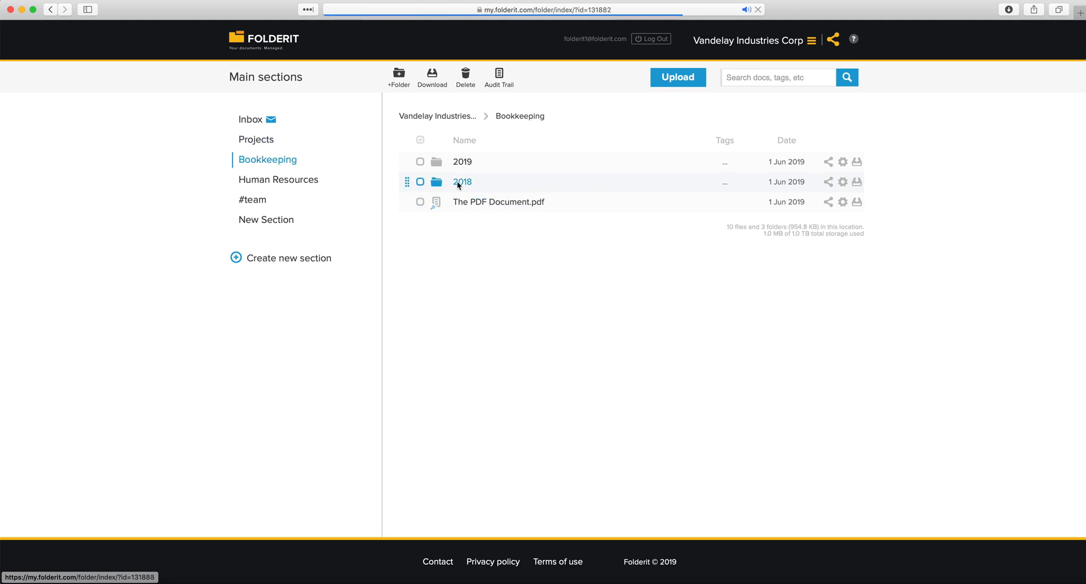
Open Invoice23124.png's details in Bookkeeping › 2019 to see its audit trail
left_click(280, 178)
left_click(272, 156)
left_click(470, 161)
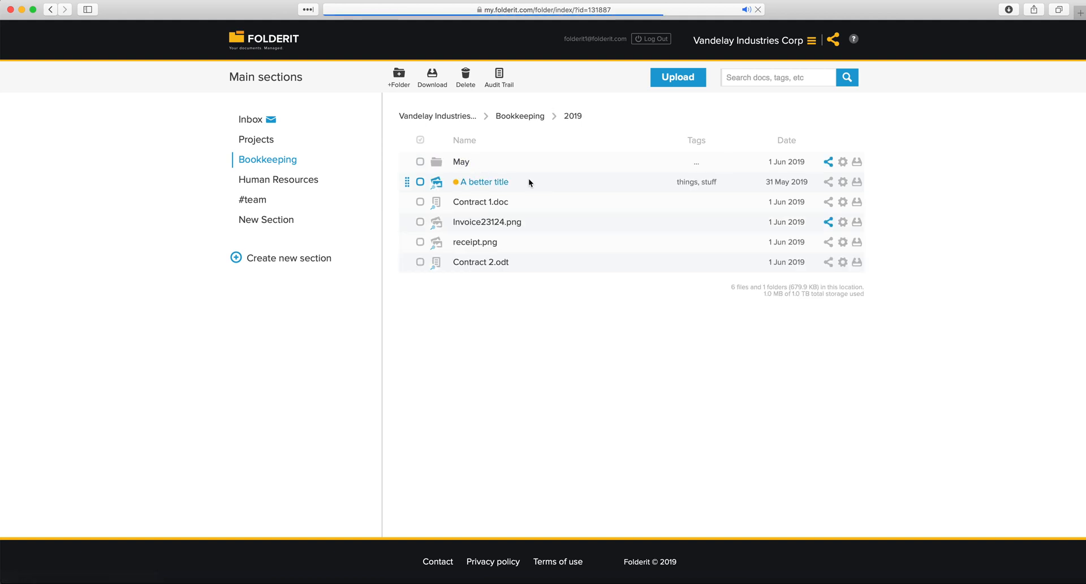
left_click(488, 222)
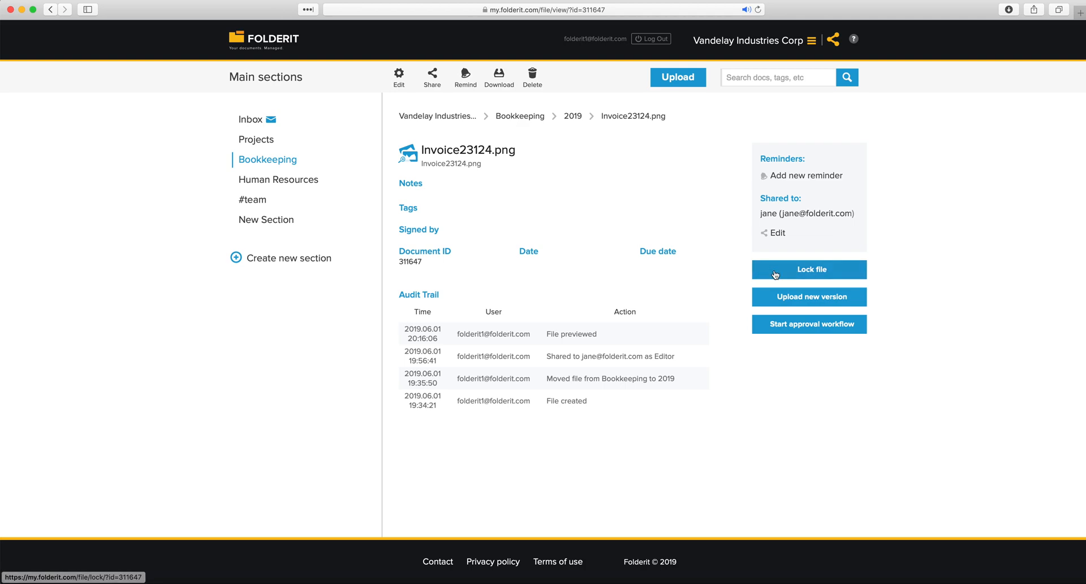
Start locking Invoice23124.png and read the 6-hour auto-unlock warning
left_click(825, 273)
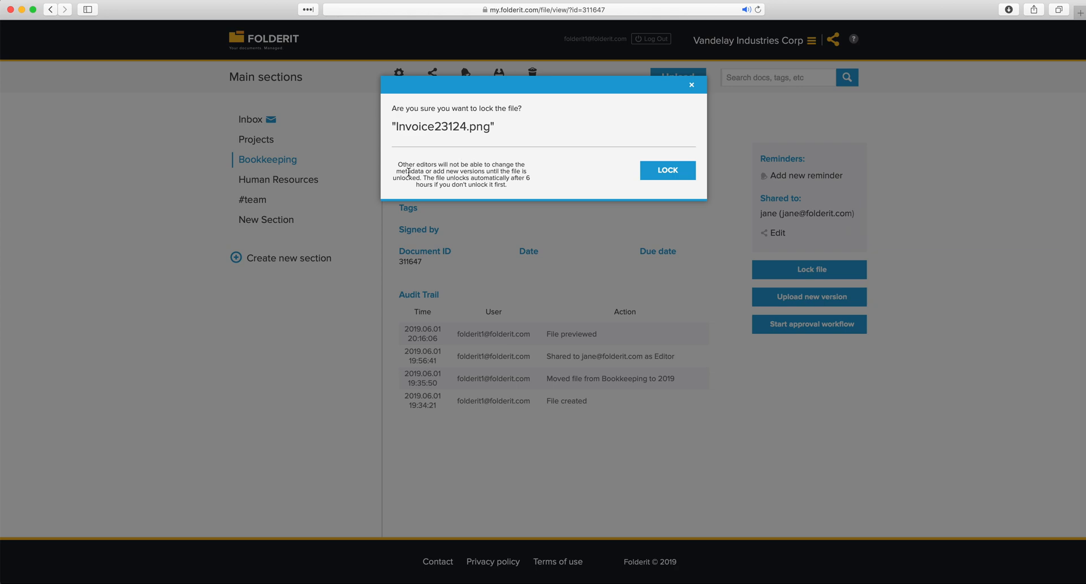
left_click_drag(426, 169, 509, 184)
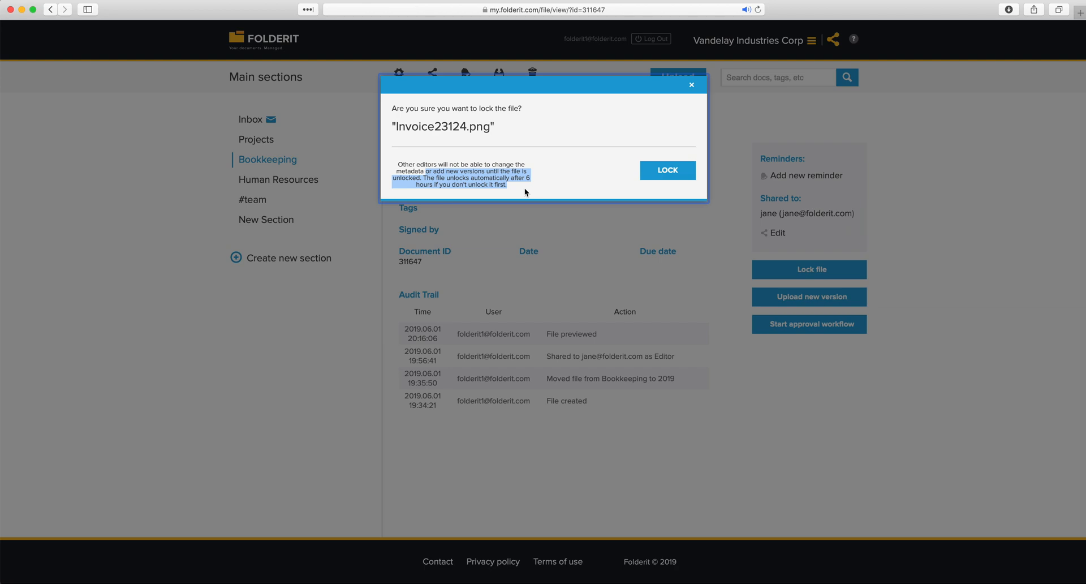
Lock and then unlock Invoice23124.png, checking both entries in its audit trail
left_click(671, 171)
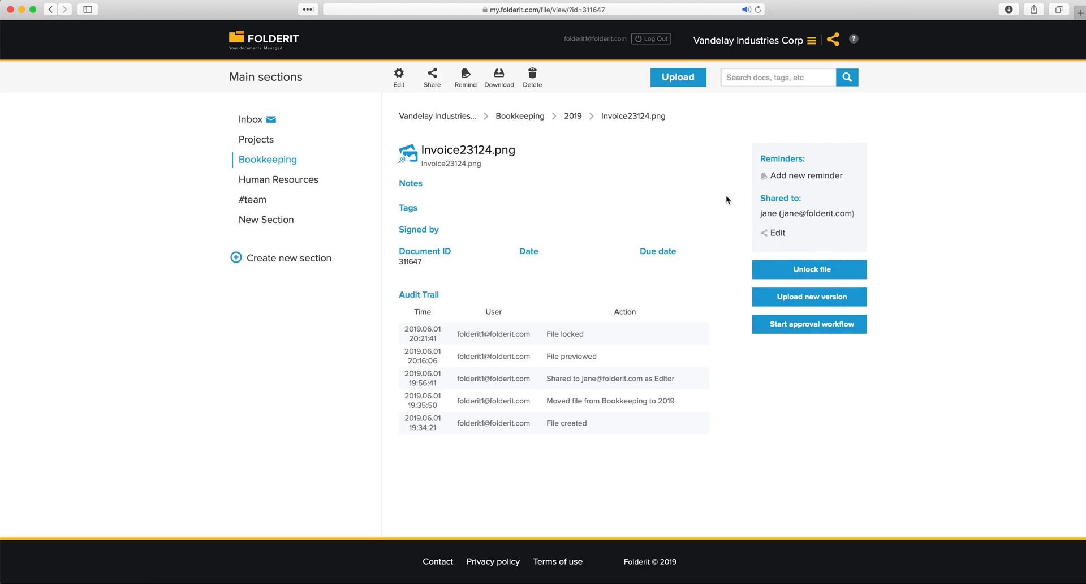
left_click(804, 269)
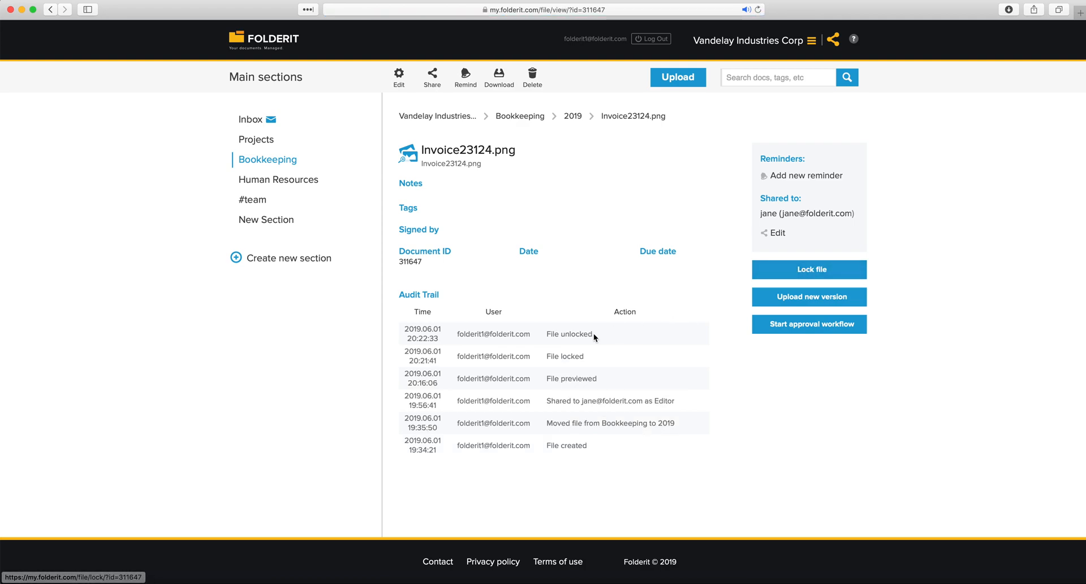
left_click_drag(597, 360, 459, 333)
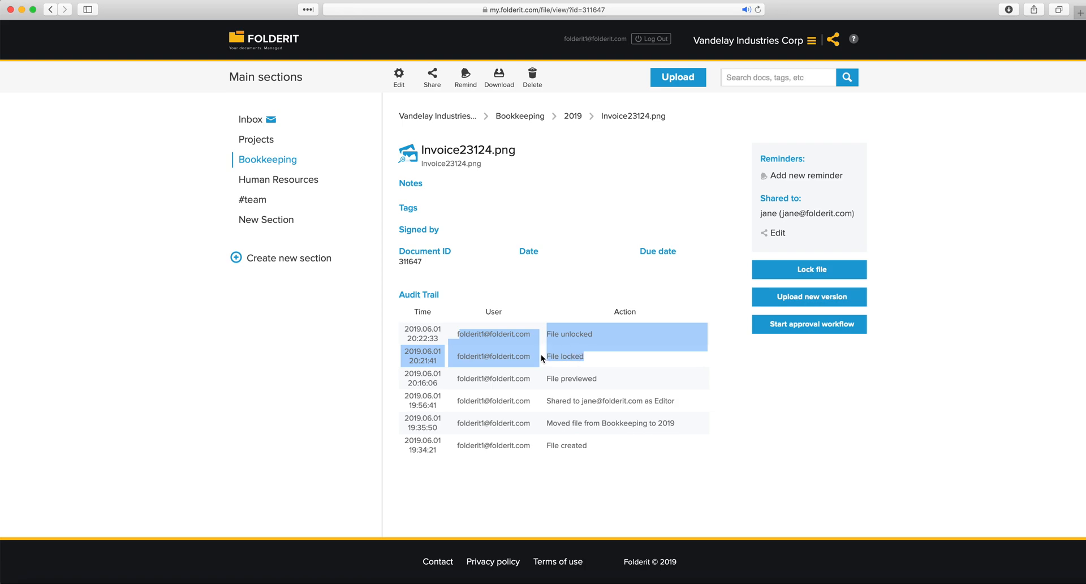
left_click(491, 275)
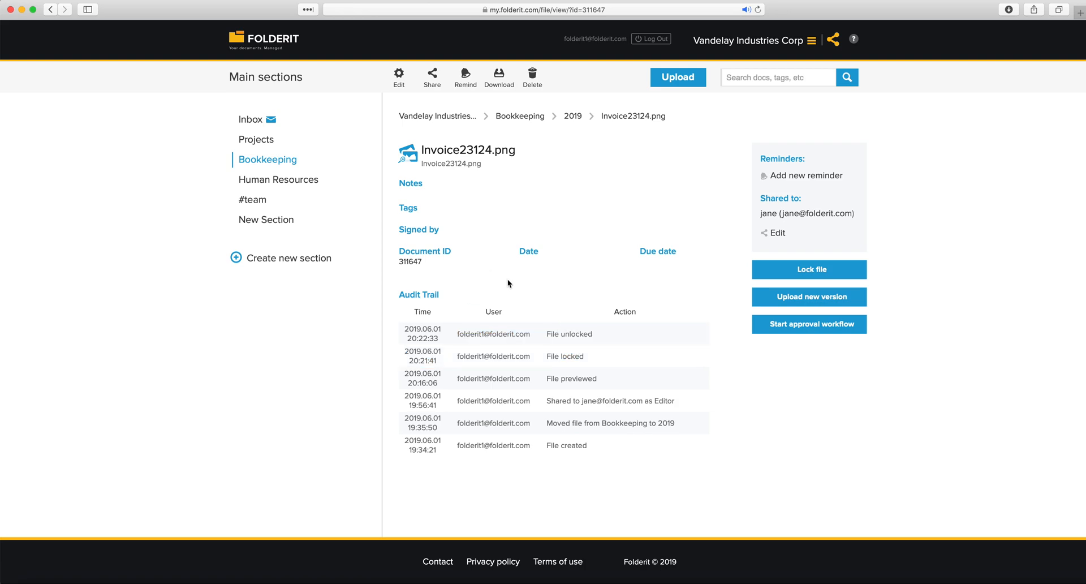
Browse Projects and Human Resources, ending back in the Bookkeeping section
left_click(263, 139)
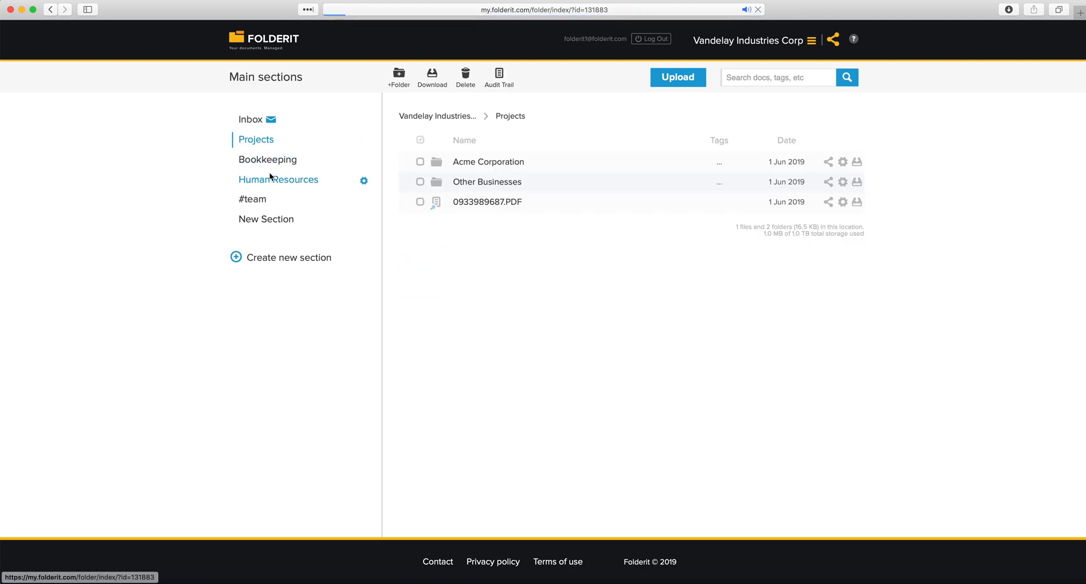
left_click(270, 177)
left_click(267, 160)
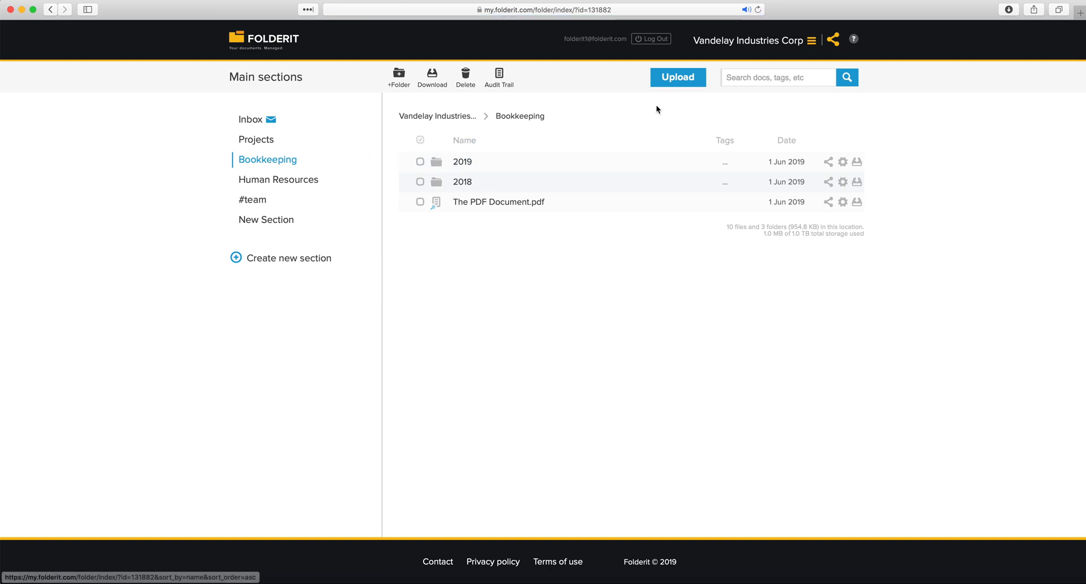